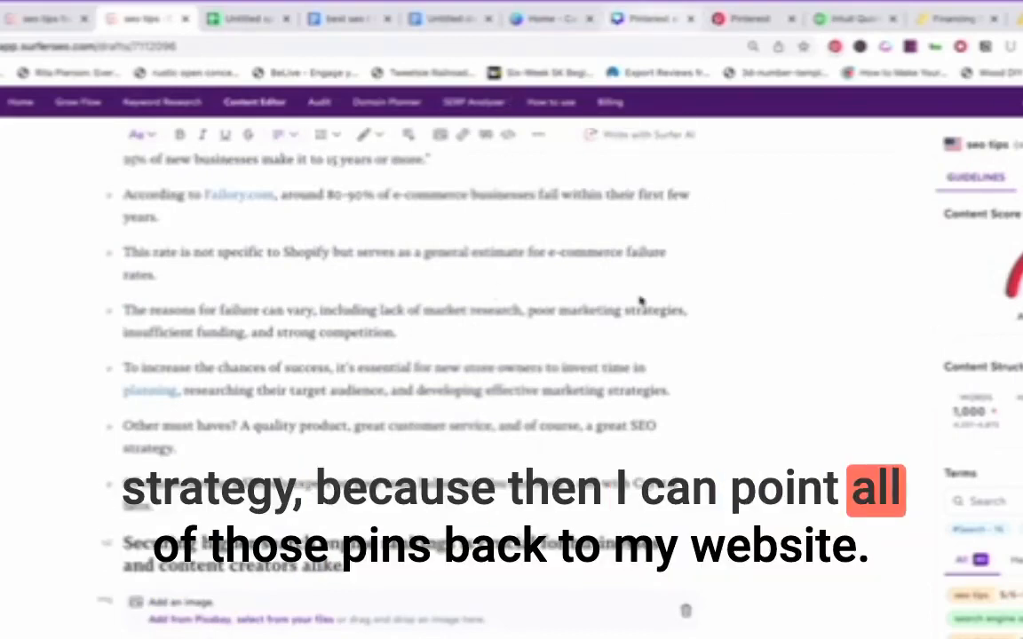
Switch to the Pinterest and Instagram Pins design in Canva, look over the pins, and open its download settings.
left_click(653, 18)
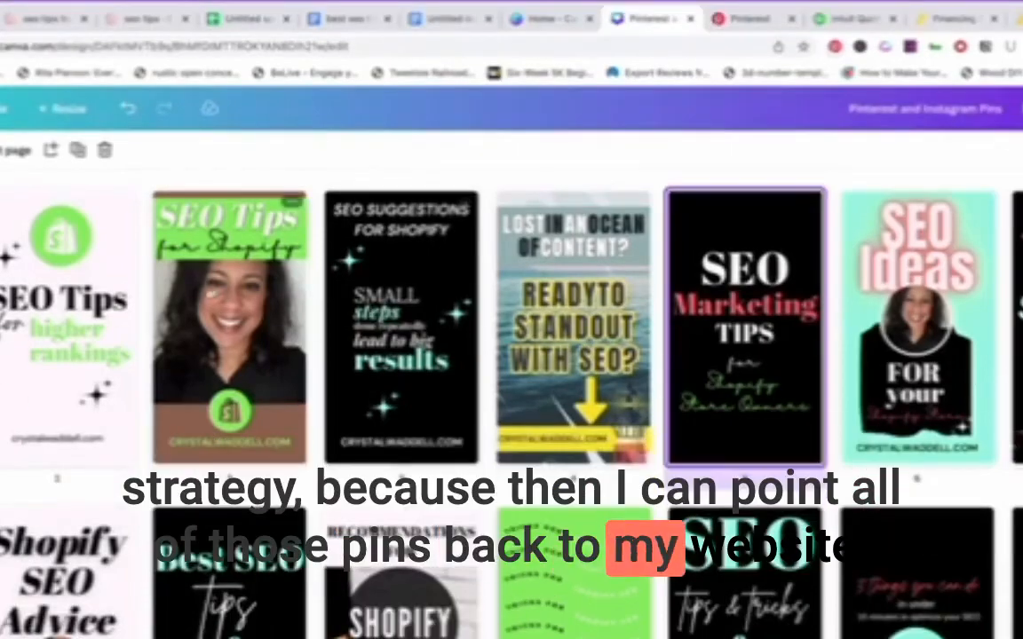
scroll(460, 367, "down", 1)
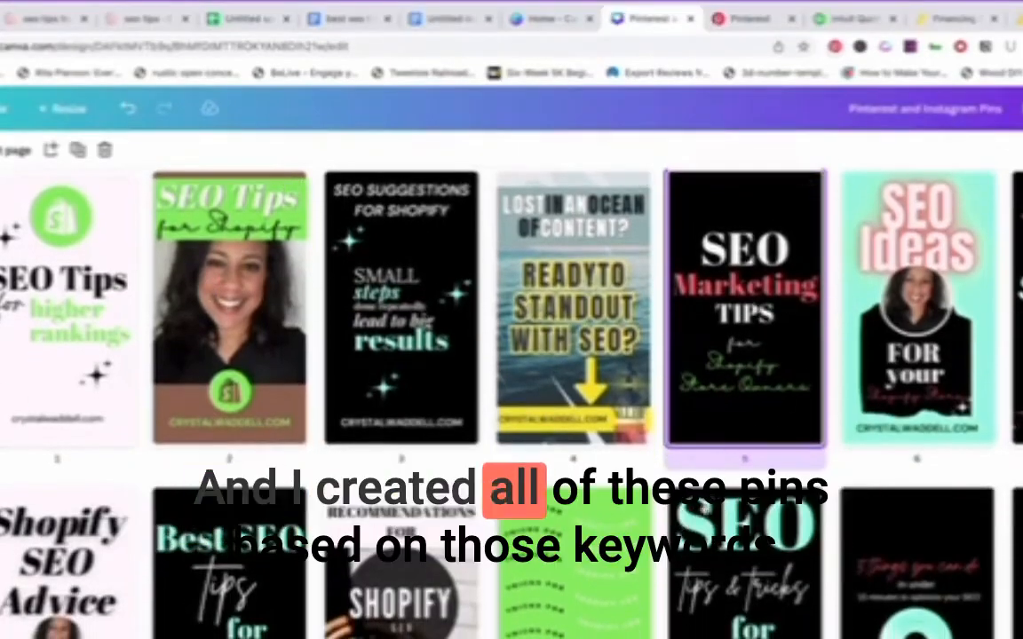
scroll(460, 367, "down", 2)
scroll(460, 368, "down", 2)
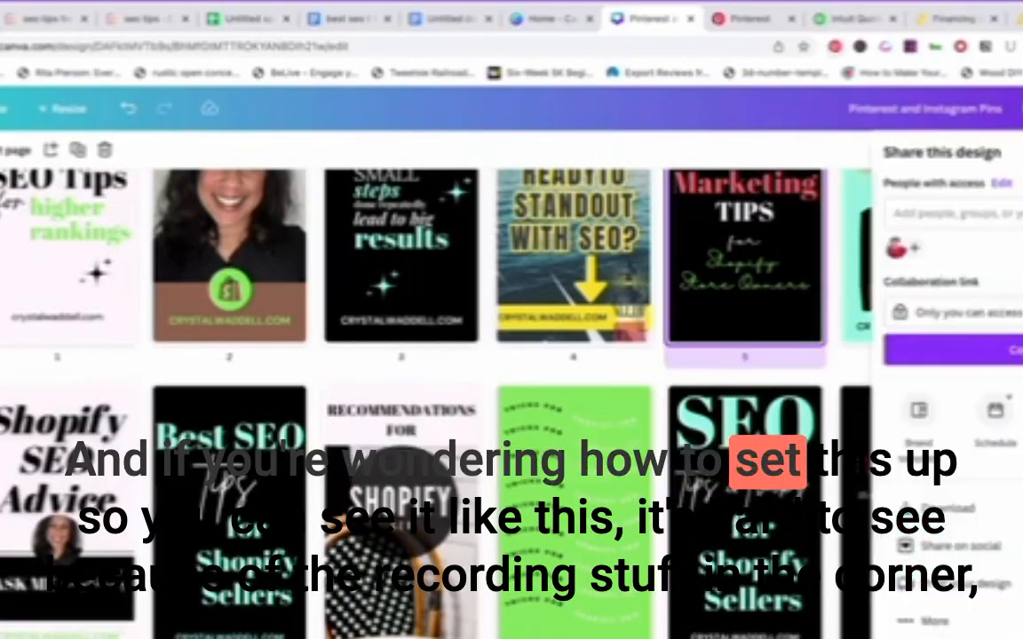
left_click(956, 501)
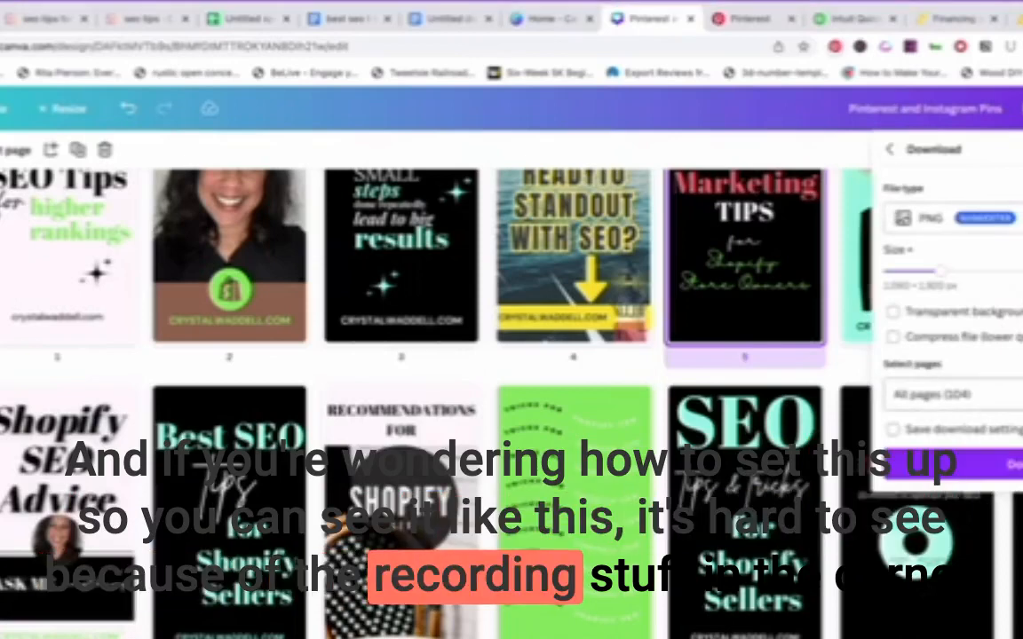
Replace the all-pages download selection with pages 1 to 6 of the design.
left_click(951, 394)
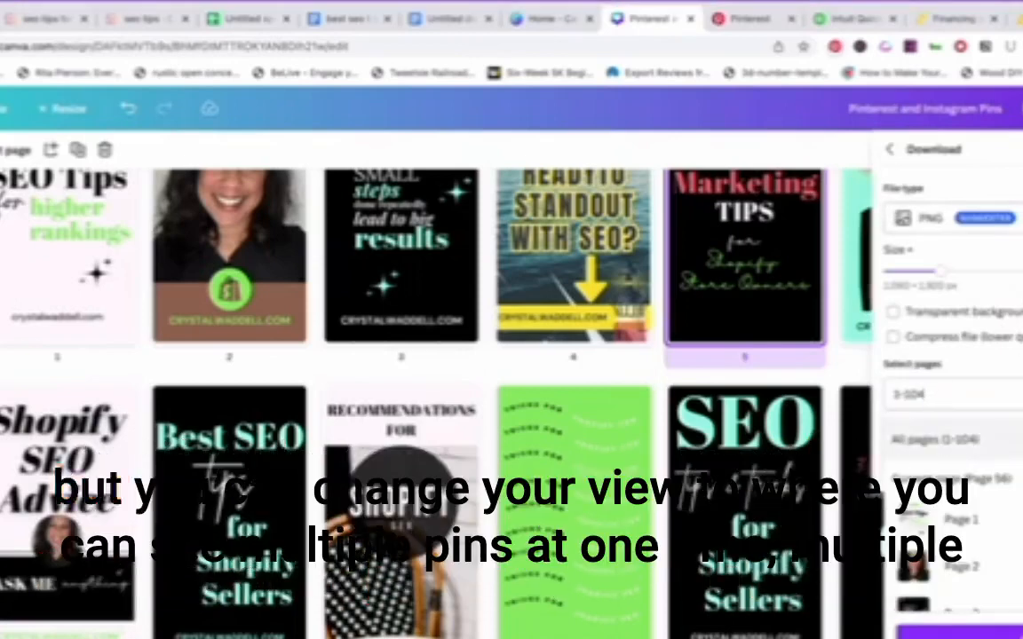
key("BackSpace")
key("BackSpace")
key("BackSpace")
key("BackSpace")
key("BackSpace")
left_click(959, 520)
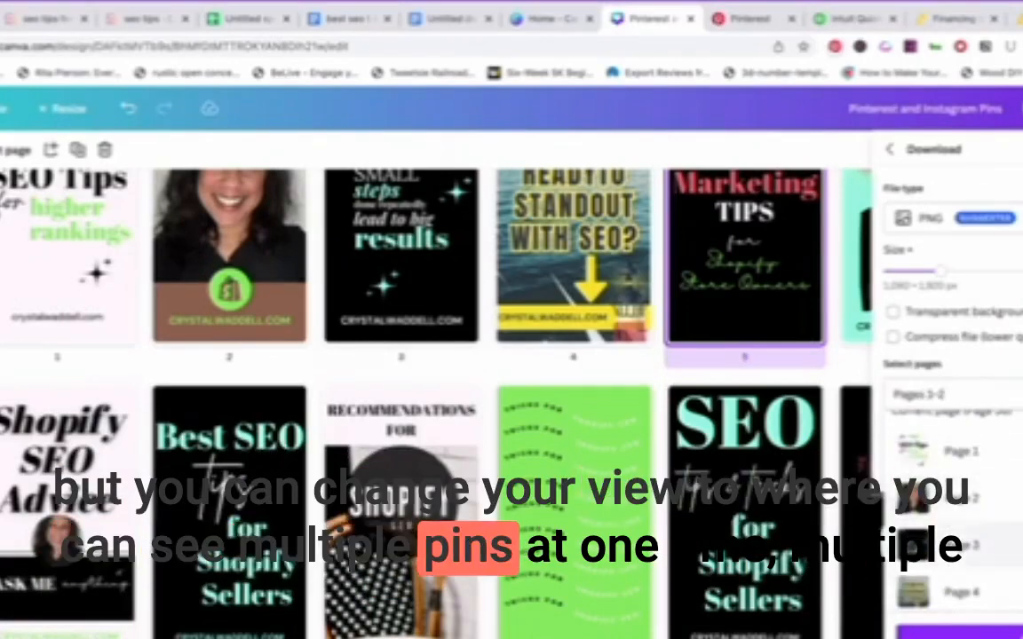
scroll(942, 515, "down", 2)
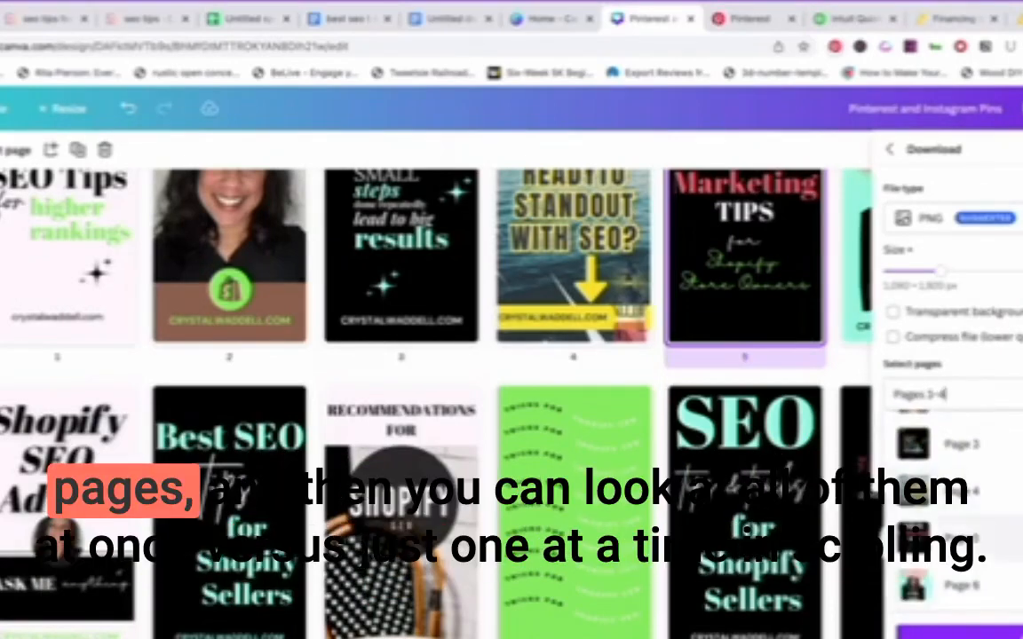
scroll(941, 515, "down", 2)
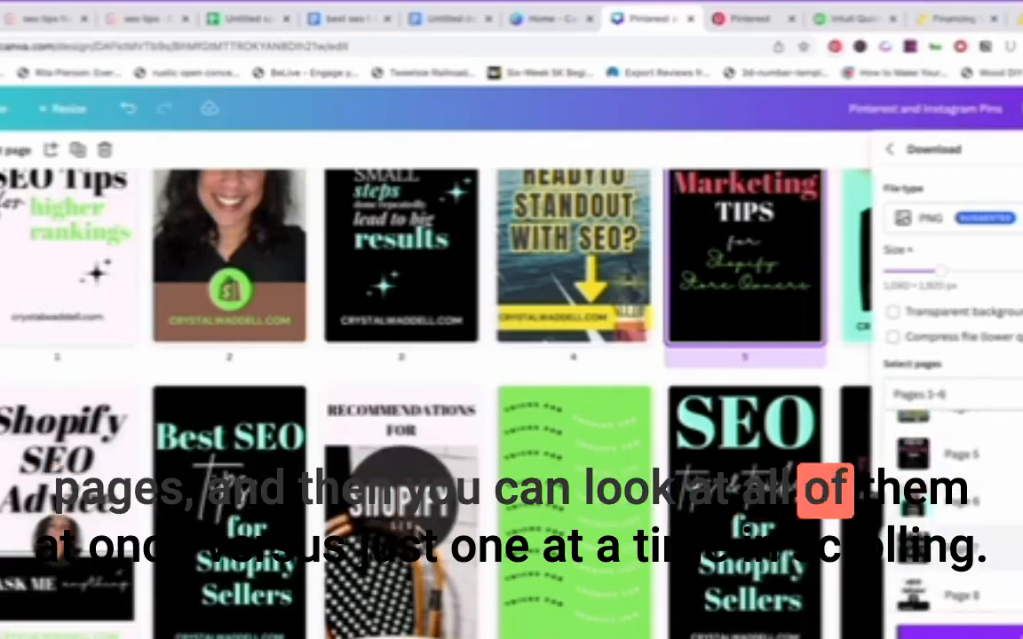
Add pages 7 through 12 to the selection and download the chosen pins as PNG files.
left_click(963, 549)
scroll(962, 541, "down", 2)
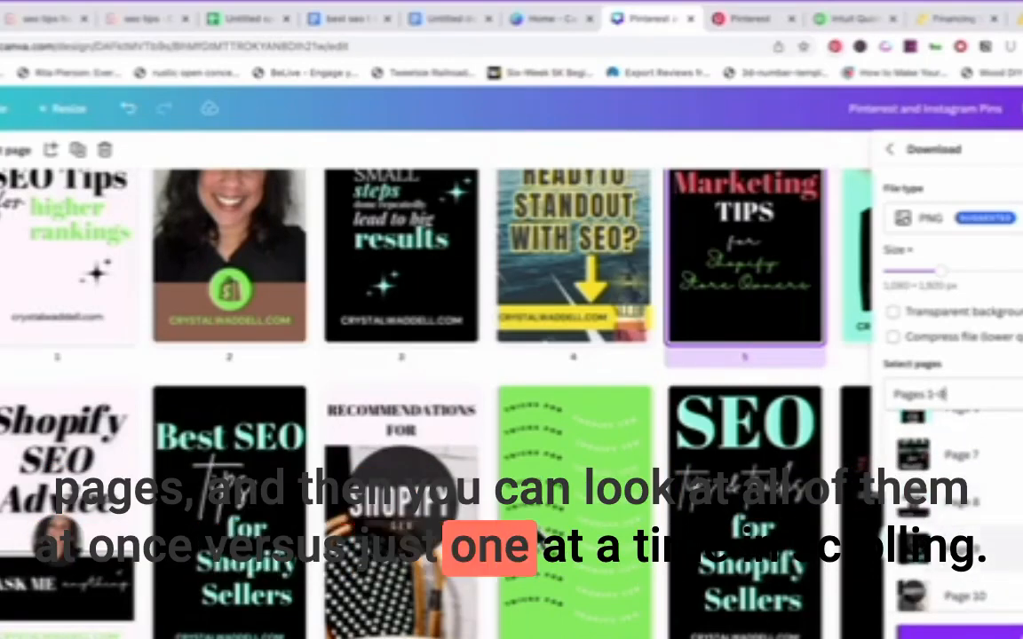
left_click(977, 549)
left_click(977, 596)
scroll(977, 596, "down", 2)
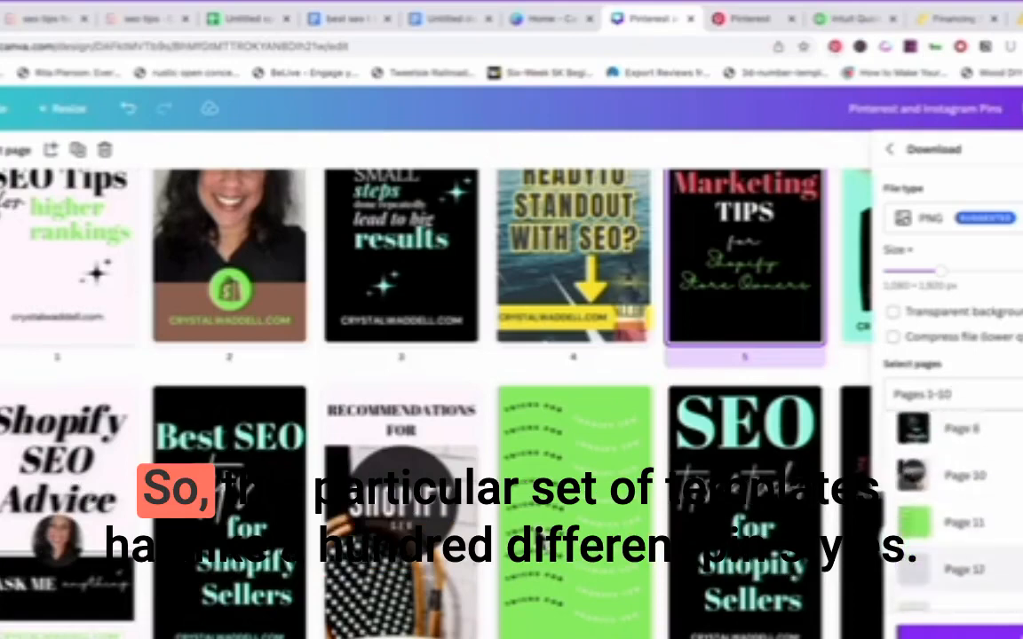
left_click(977, 502)
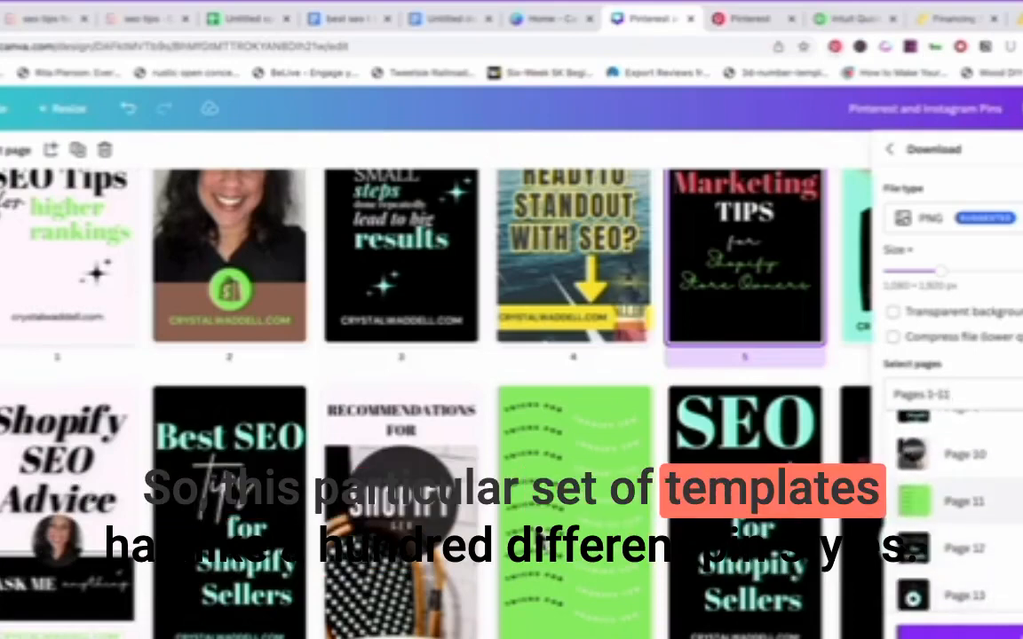
left_click(977, 549)
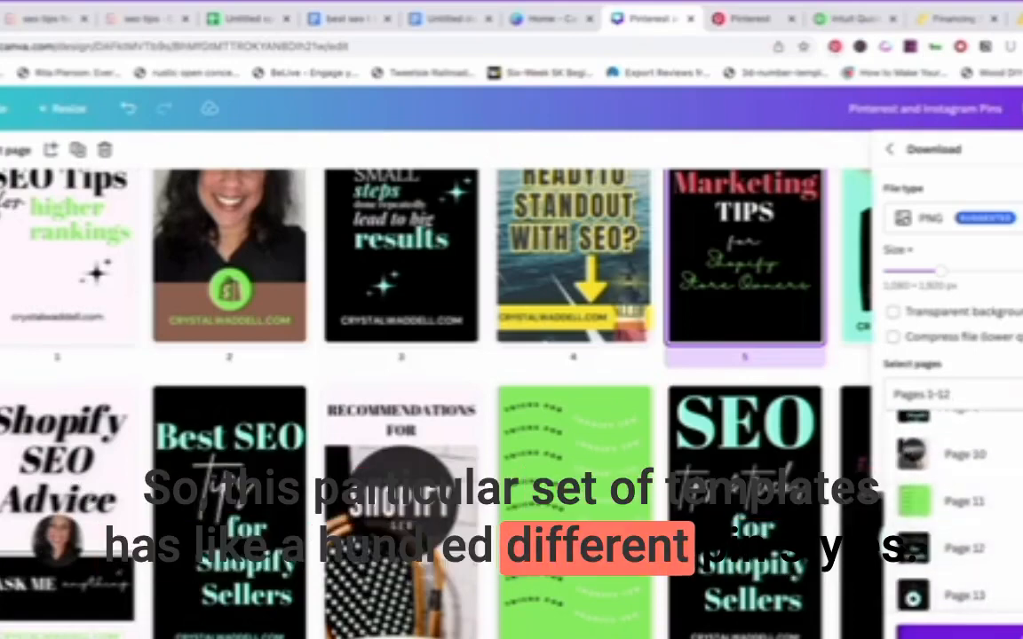
left_click(977, 633)
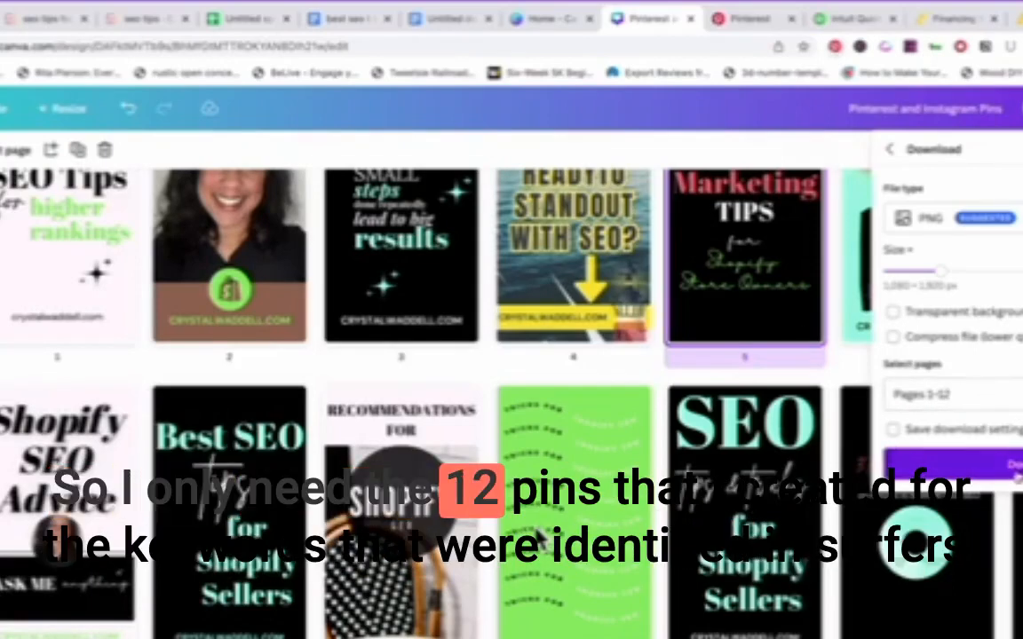
left_click(1018, 476)
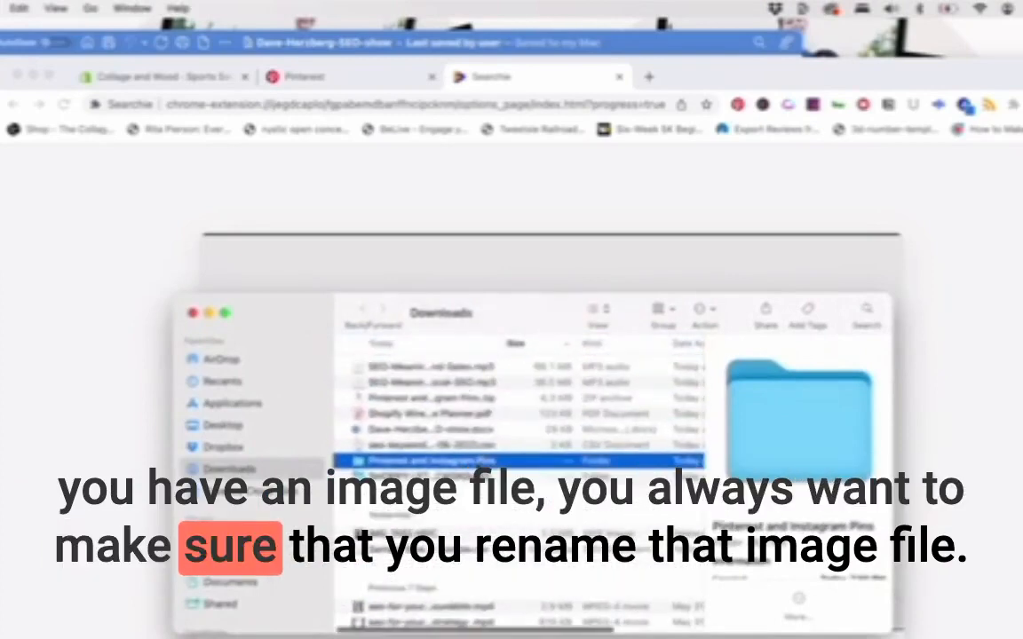
Open the Pinterest and Instagram Pins folder in Downloads and select all the numbered PNG images.
double_click(479, 461)
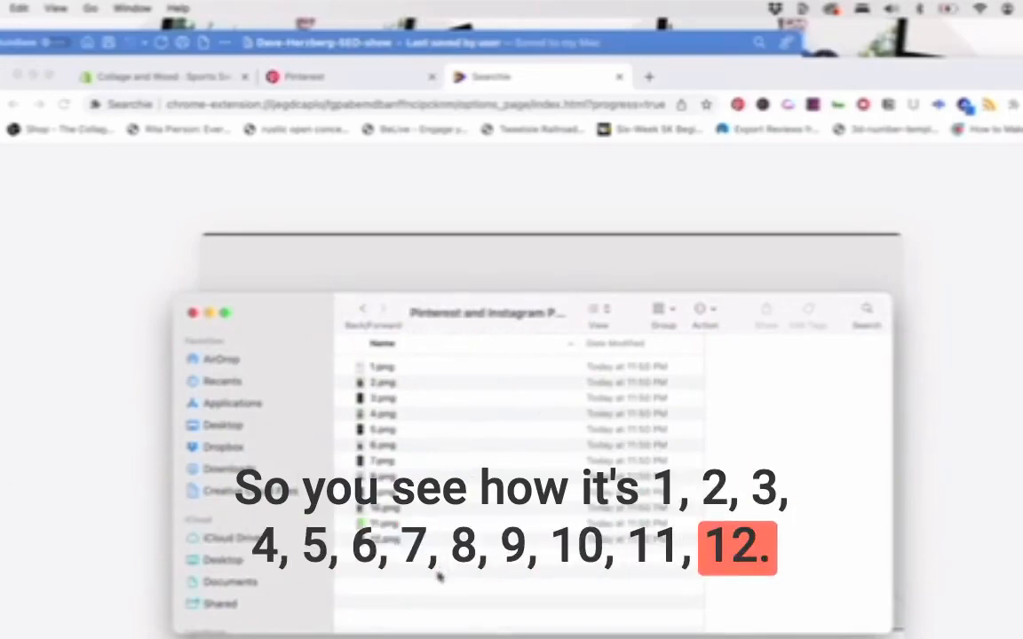
left_click_drag(441, 576, 381, 374)
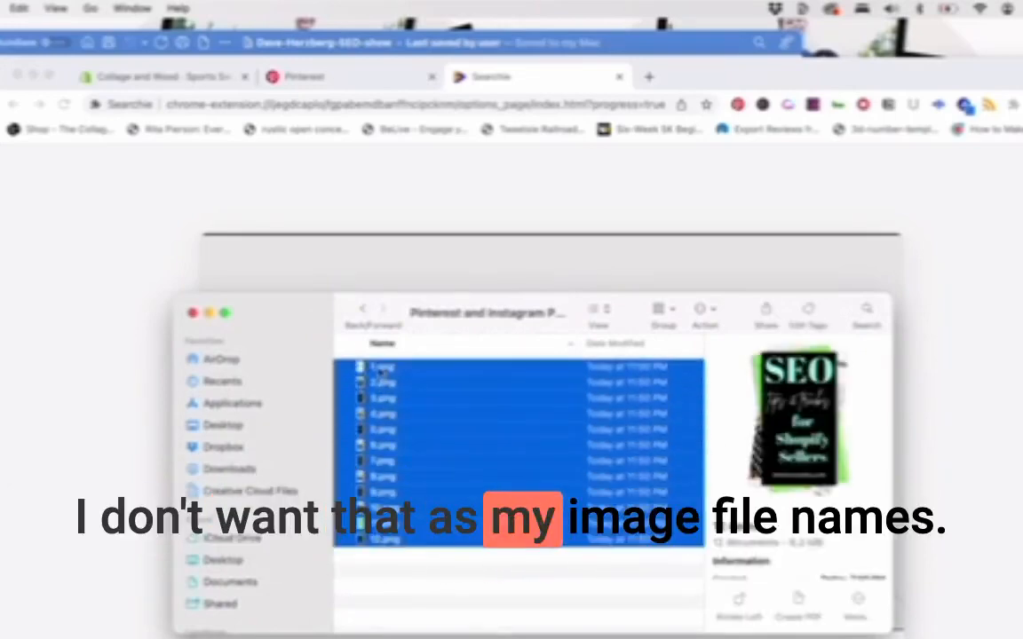
Rename 1.png with the keyword prefix "seo-tips-" followed by the creator's website domain.
left_click(377, 372)
left_click(370, 370)
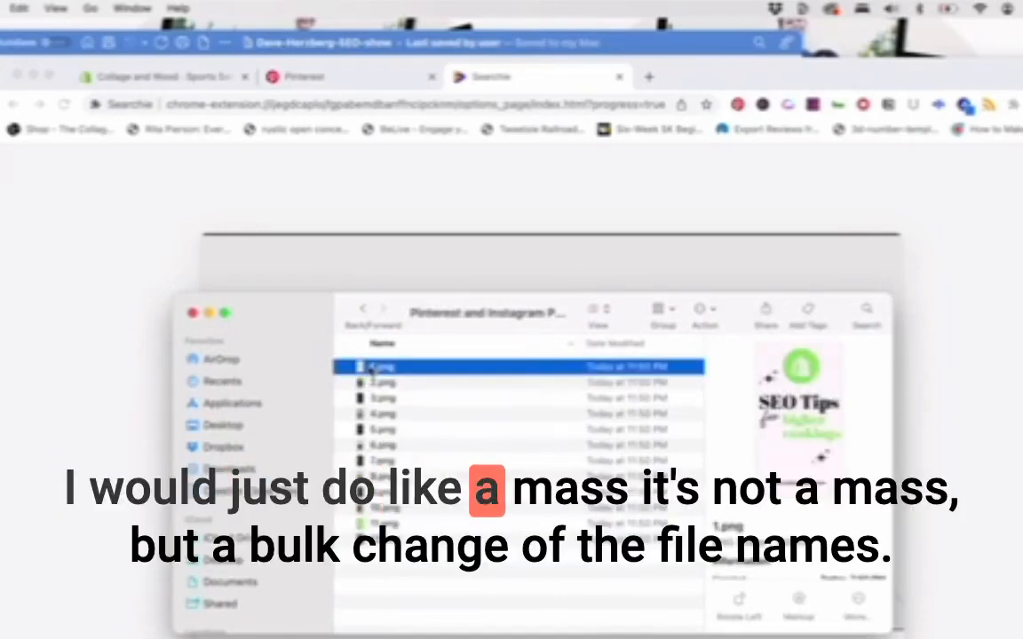
right_click(371, 368)
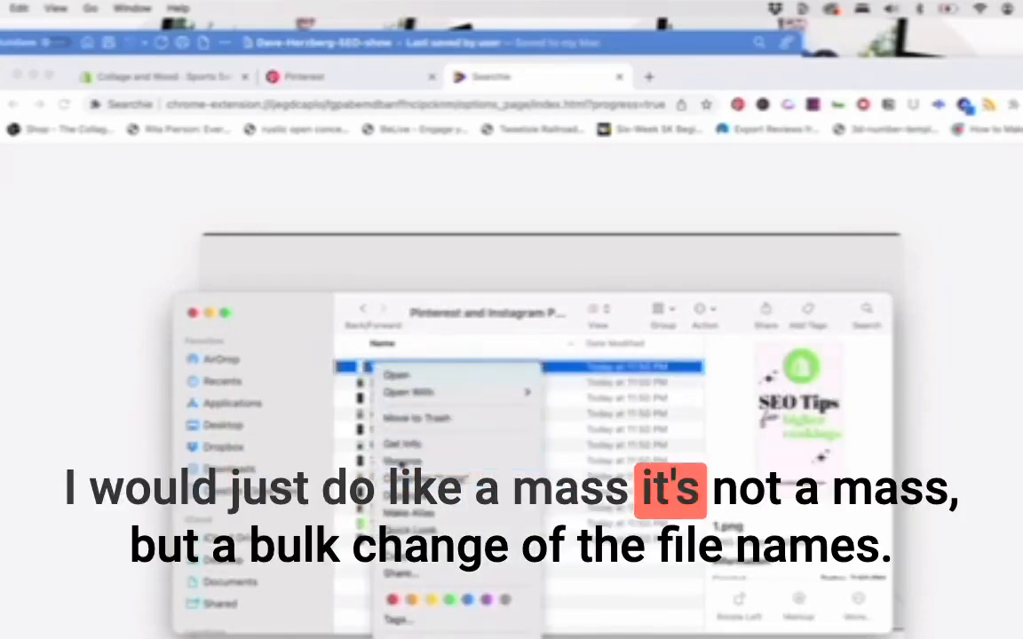
left_click(402, 461)
type("seo-tip")
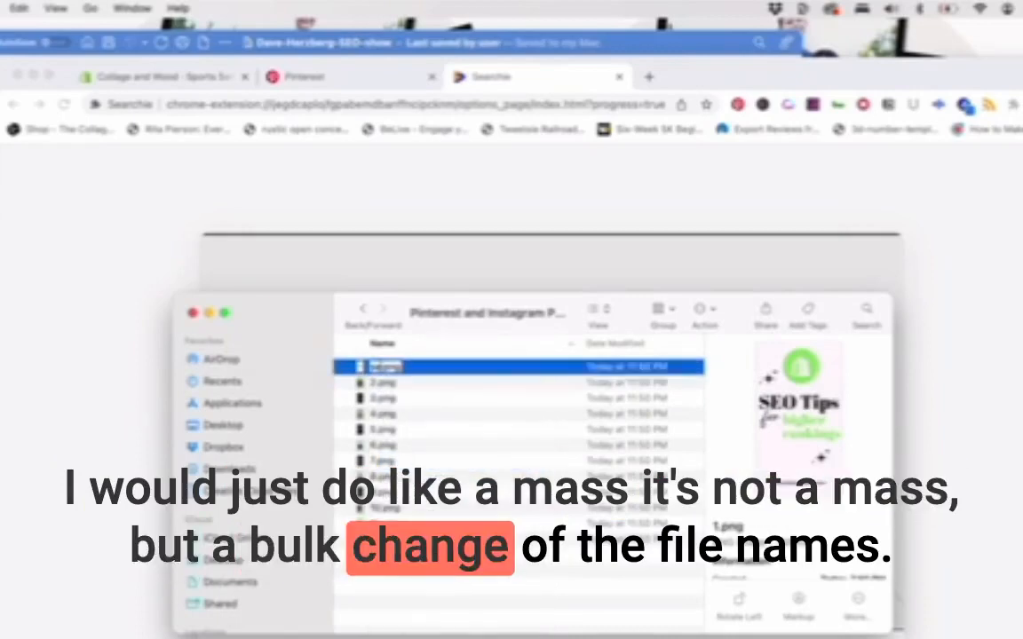
type("-for")
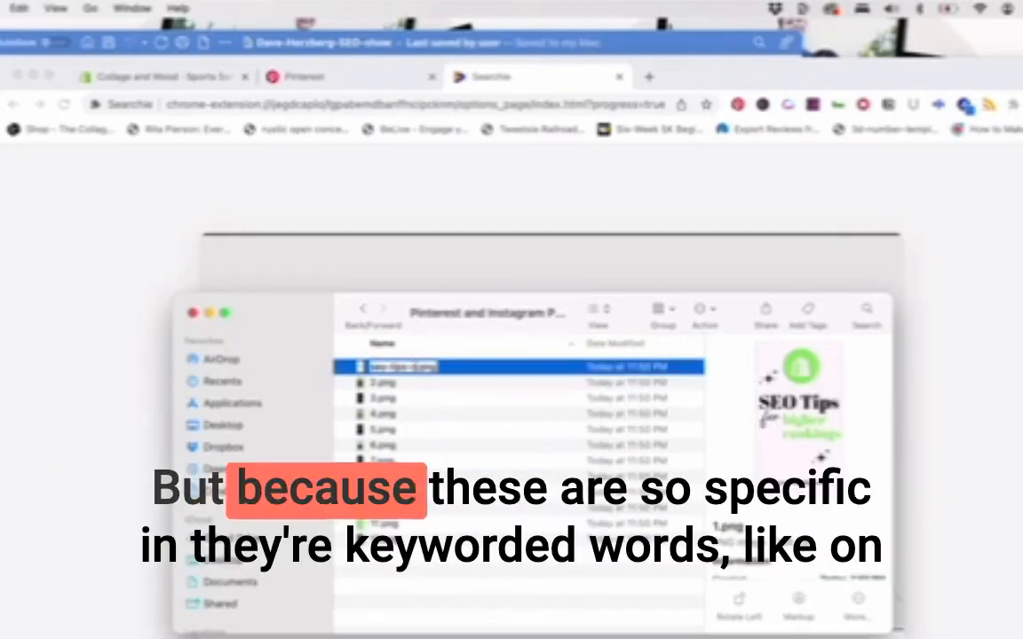
type("-higher")
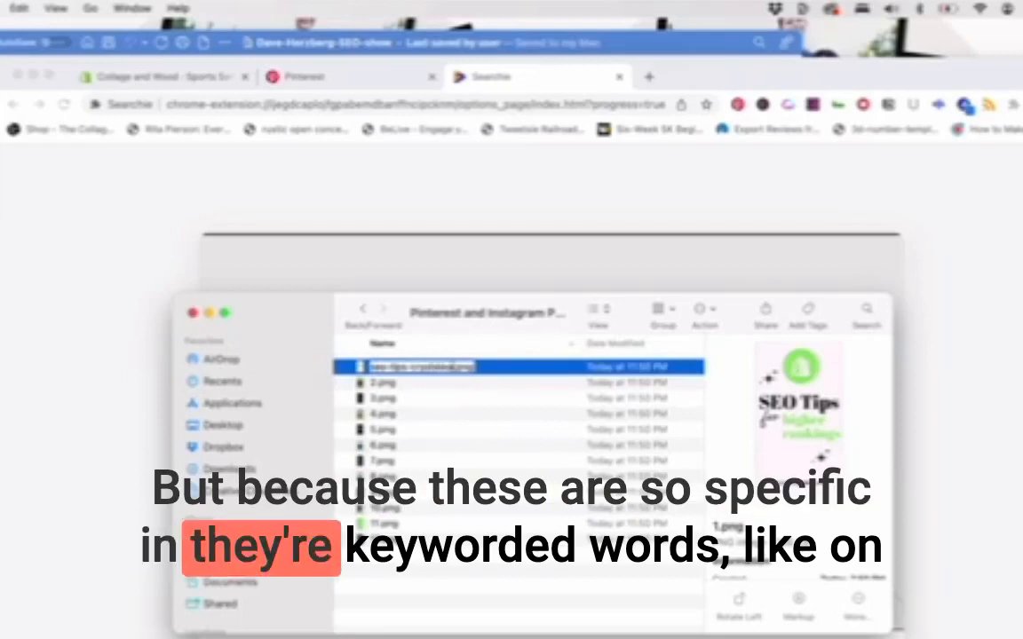
type("-")
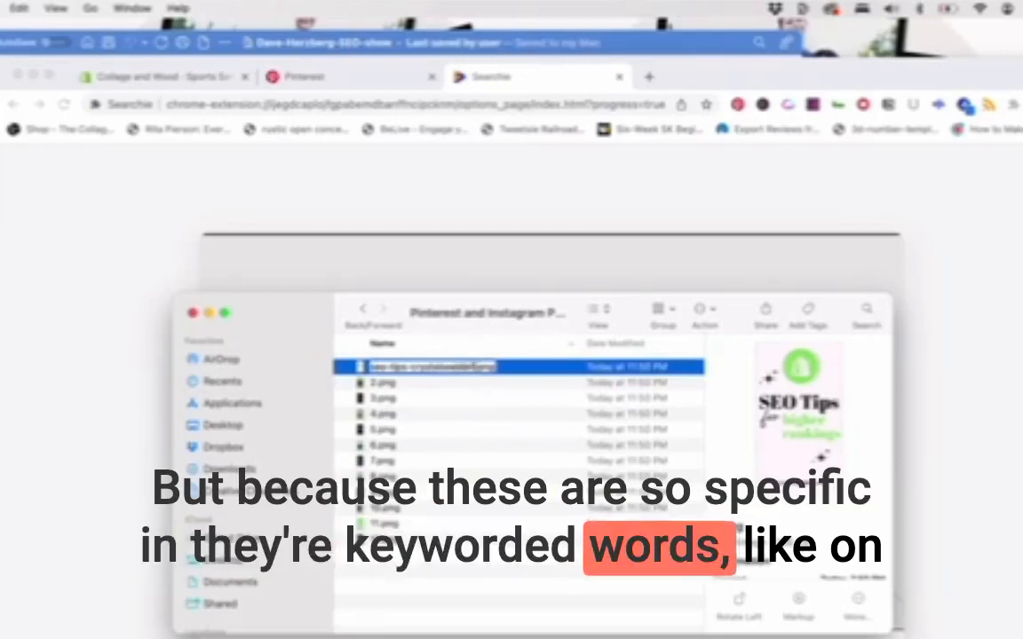
type("-s")
key("Return")
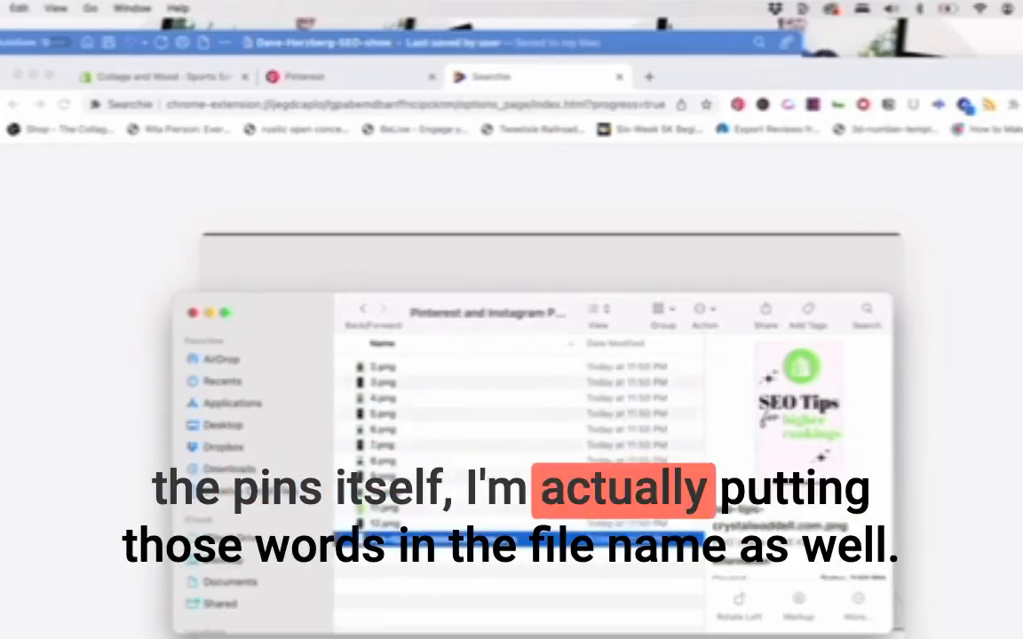
Preview 2.png, close the preview, and rename the file as SEO-Tips-For-Shopify.png.
left_click(382, 368)
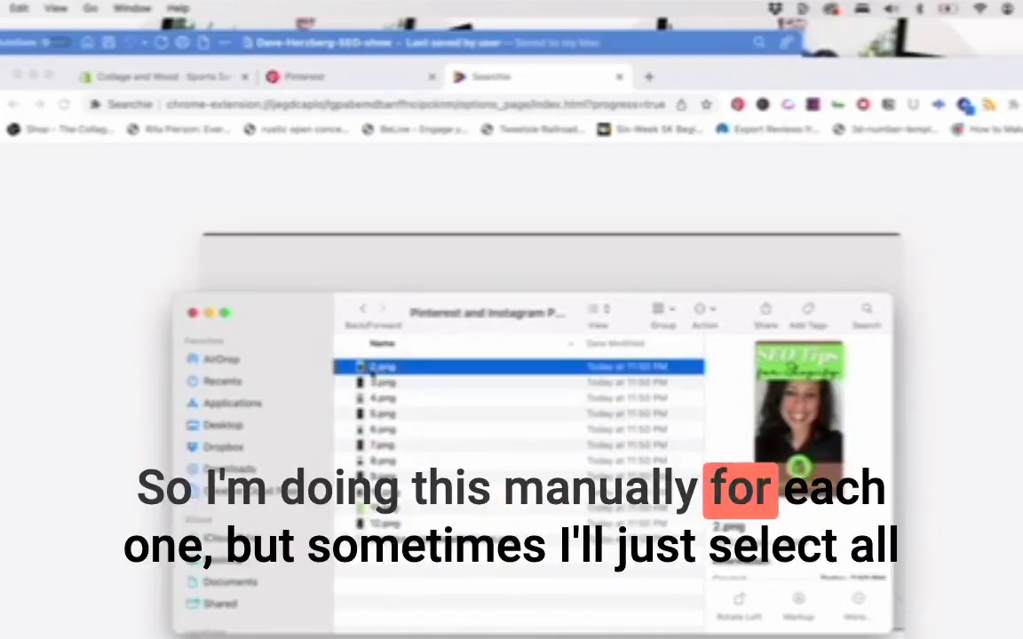
double_click(373, 369)
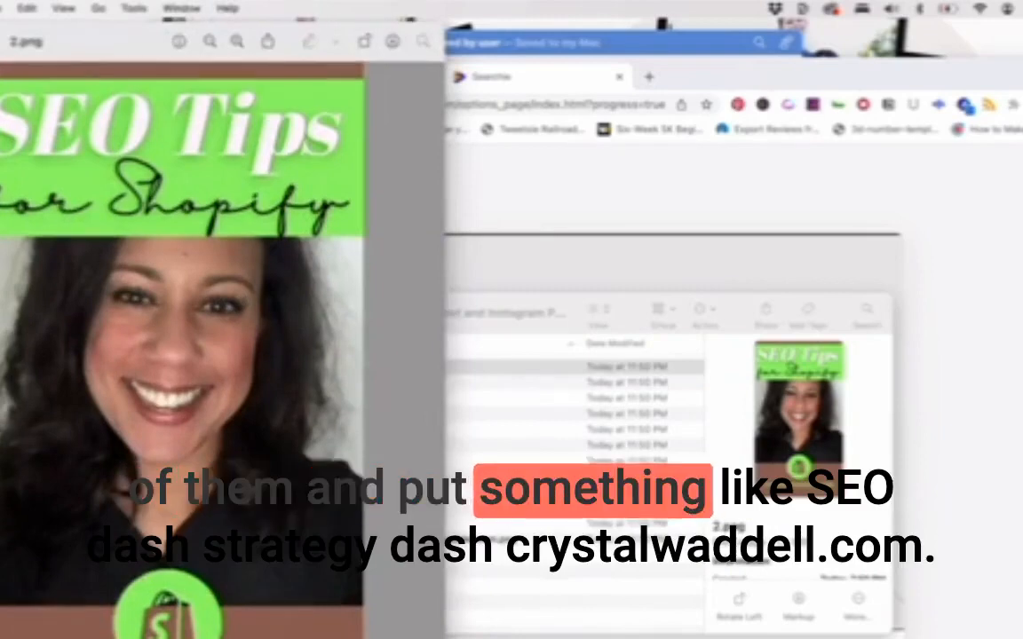
key("super+w")
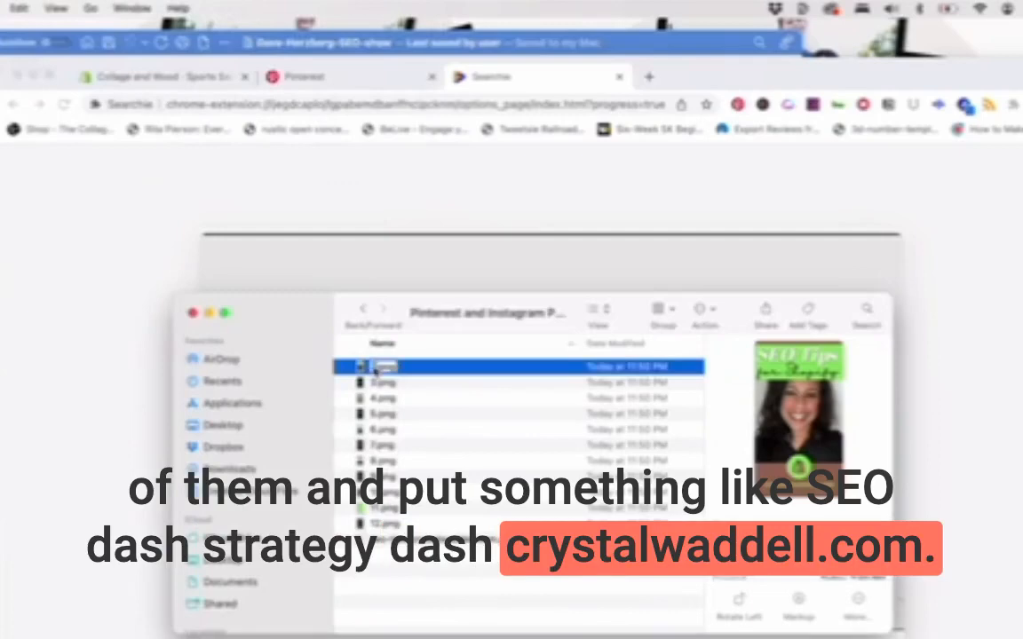
type("SEO")
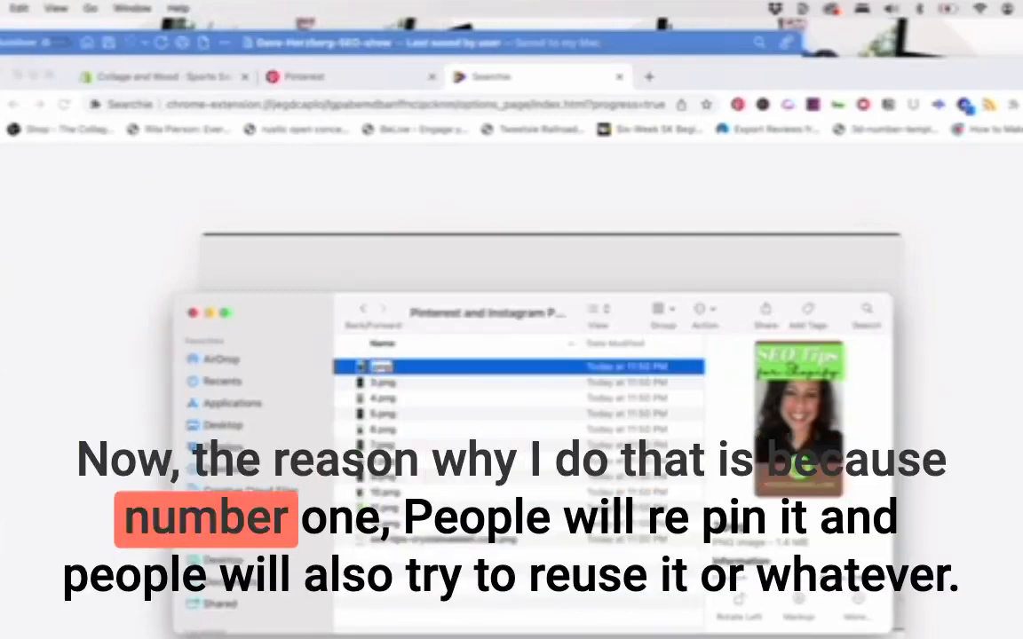
type("-Tips")
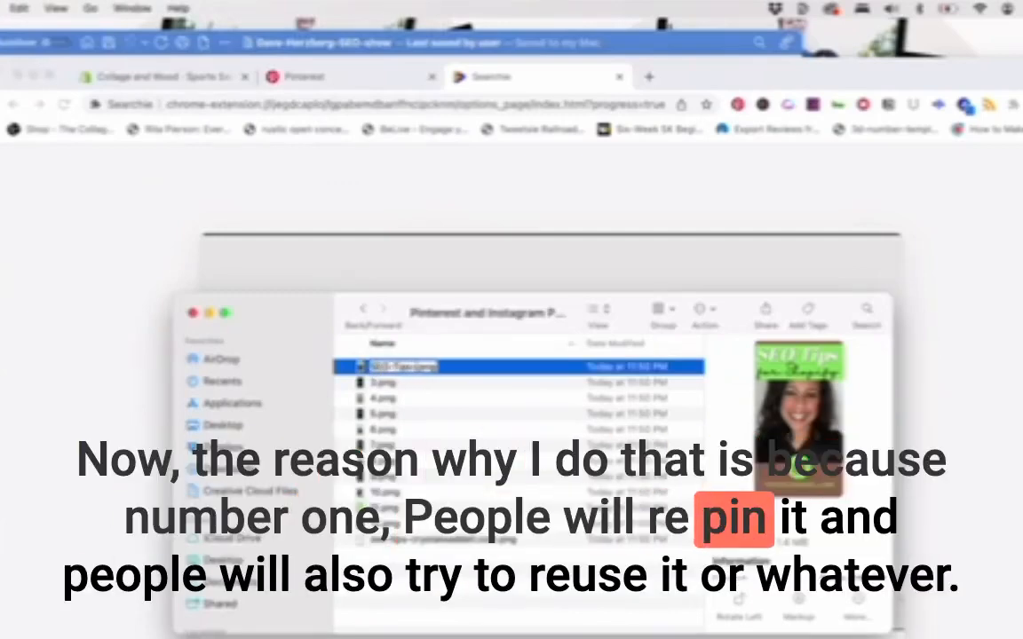
type("-For-Shopify")
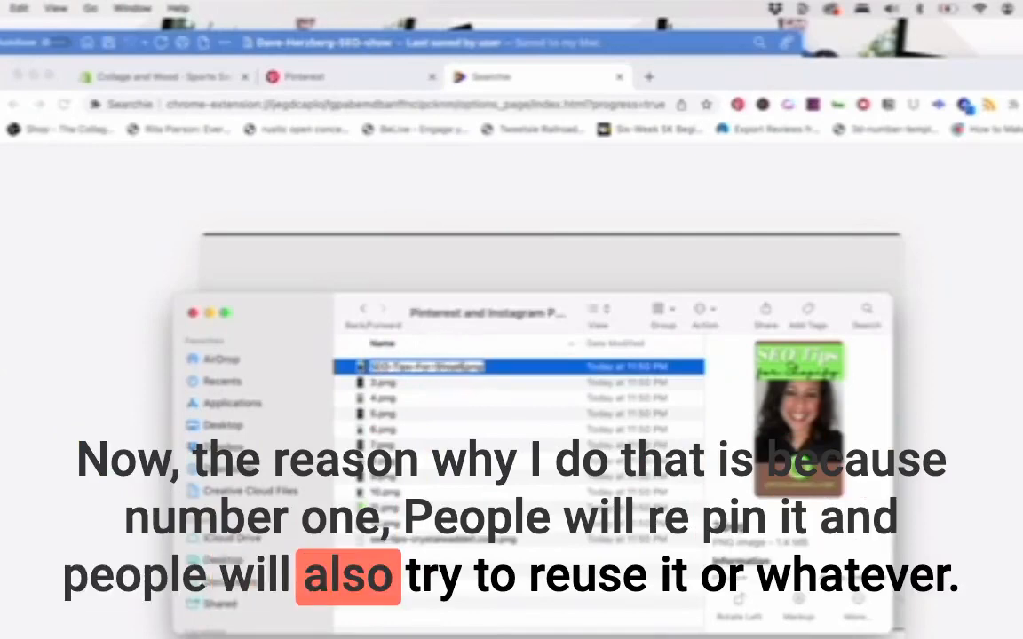
key("Return")
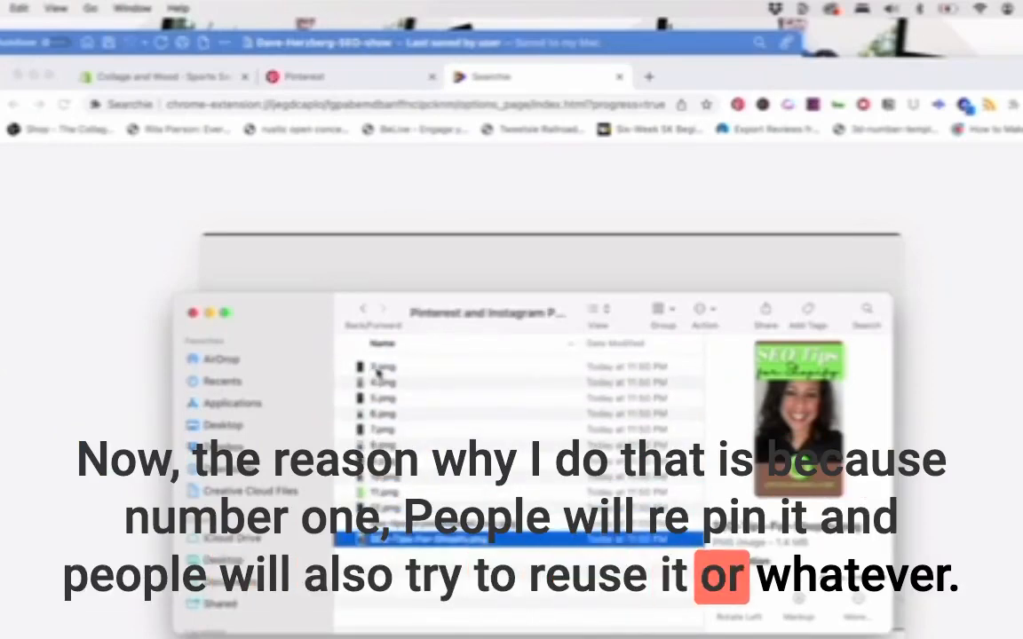
Rename 3.png with the keyword prefix "SEO-Suggestions-for-shopify-" followed by the creator's website domain.
left_click(377, 369)
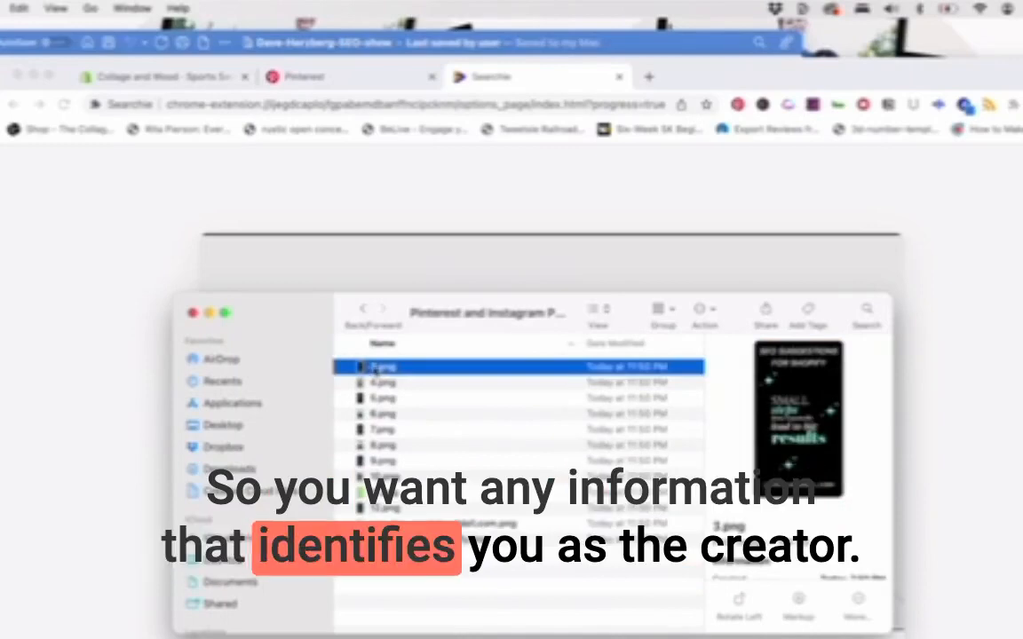
key("Return")
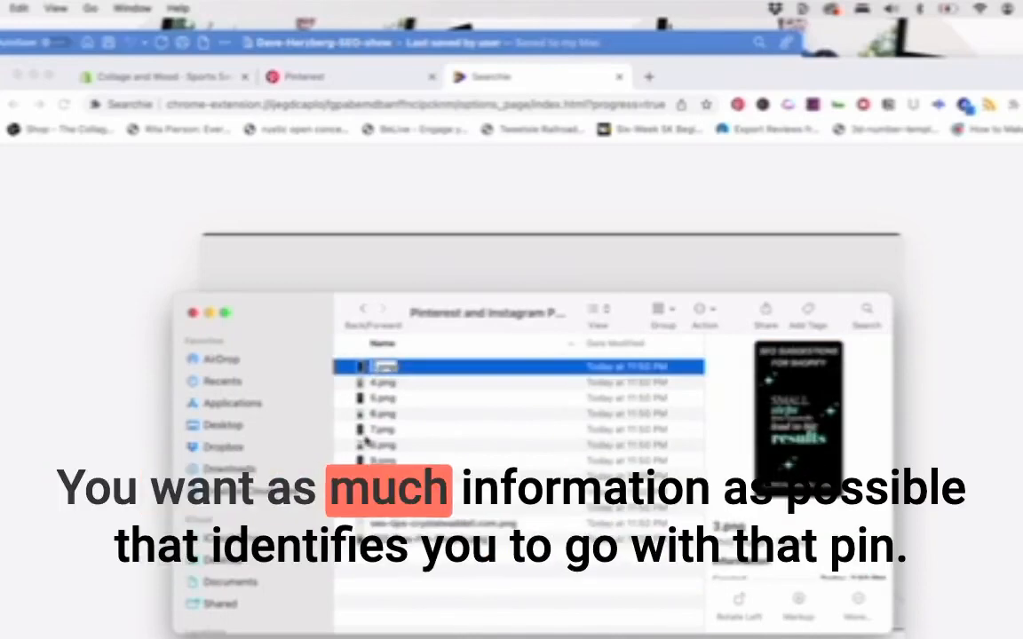
type("SEO-Sugges")
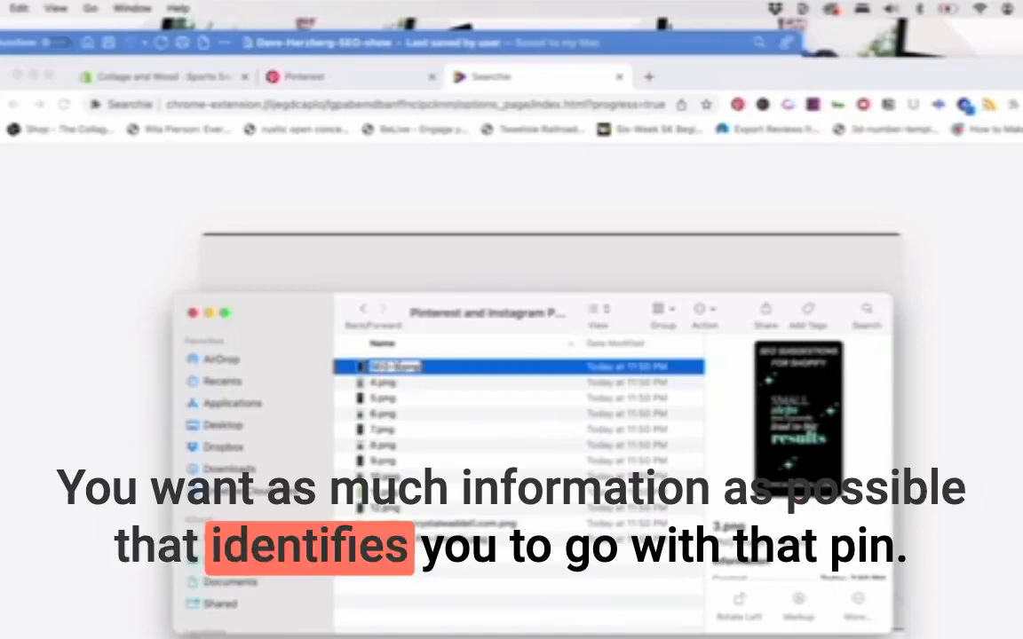
type("tions-Shopify")
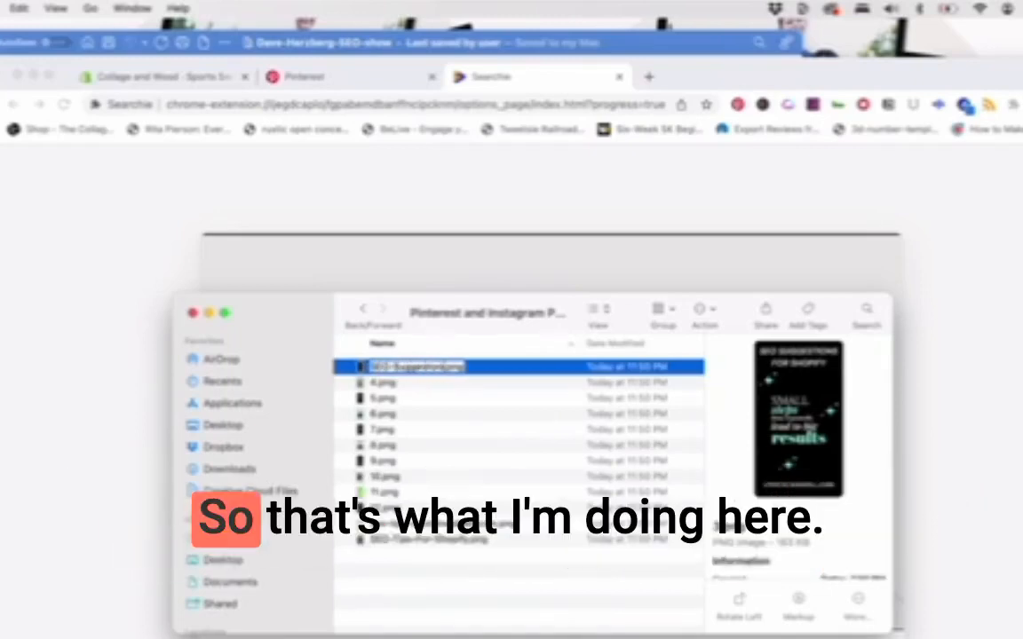
type("shopify")
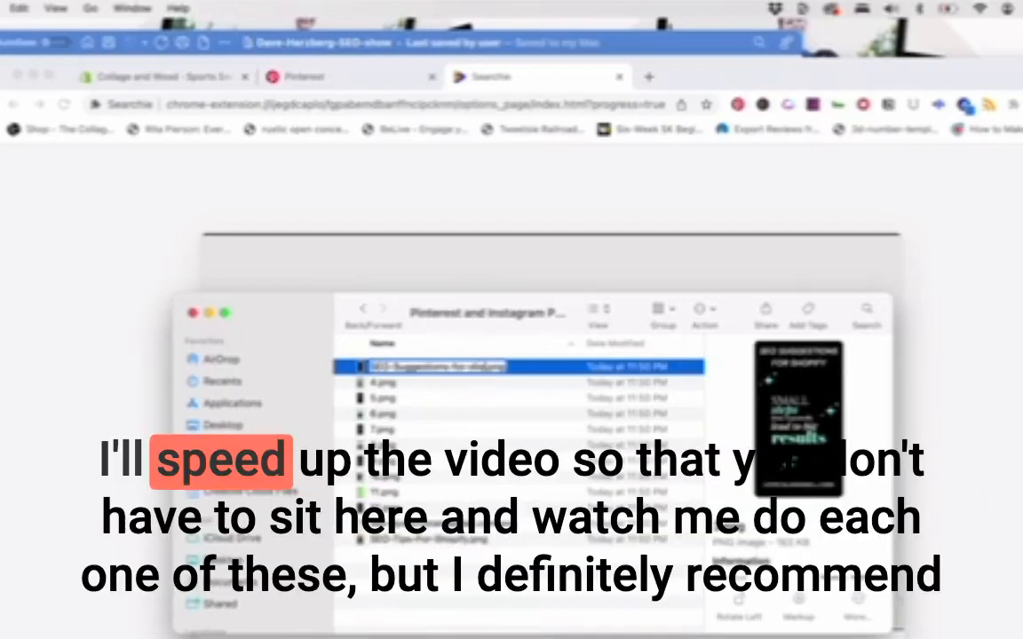
type("-smallbusiness")
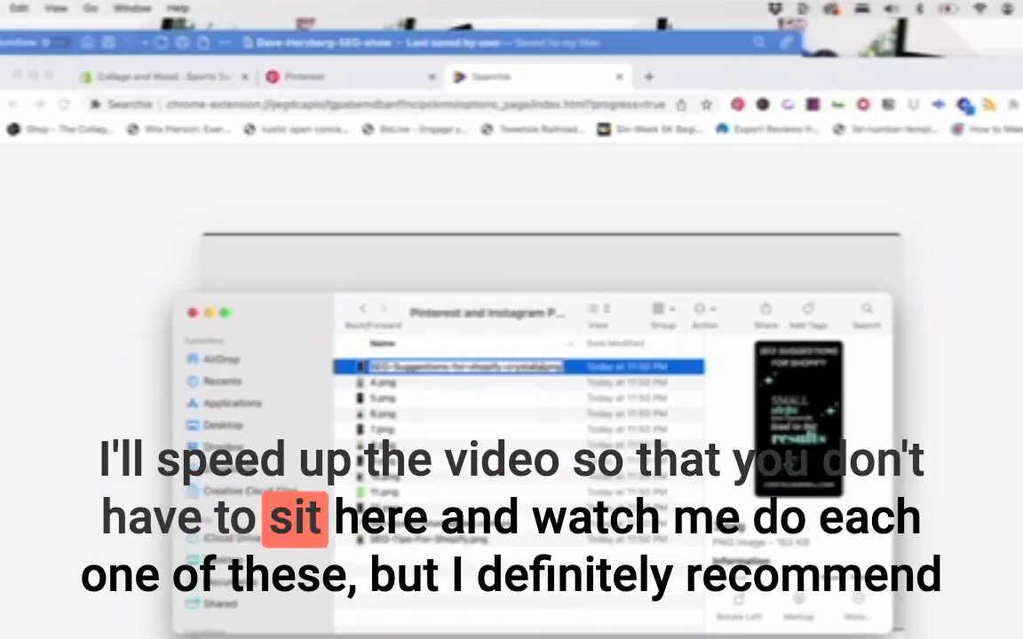
key("Return")
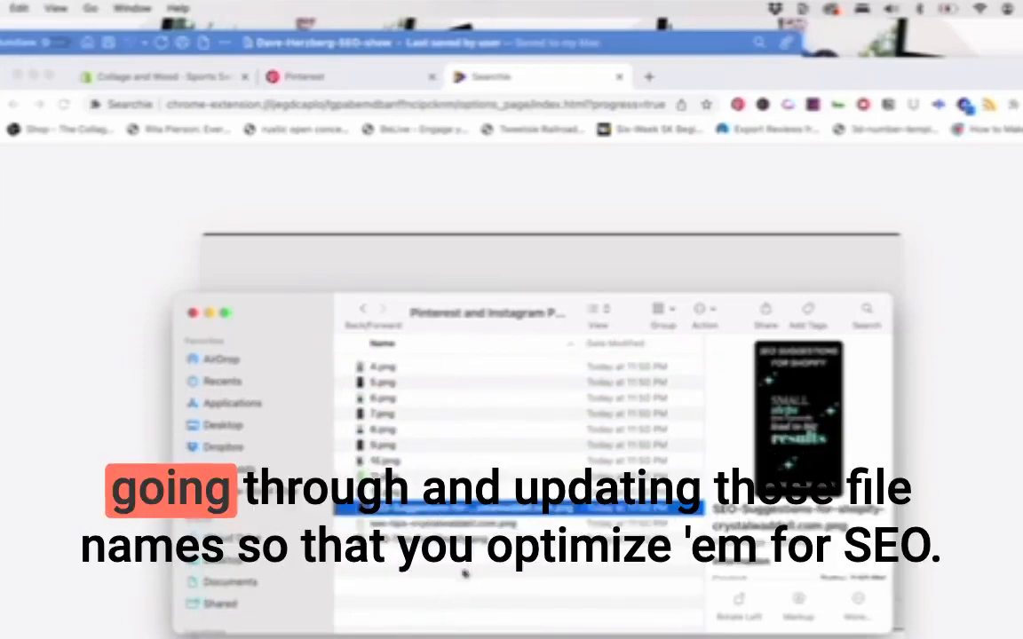
key("Down")
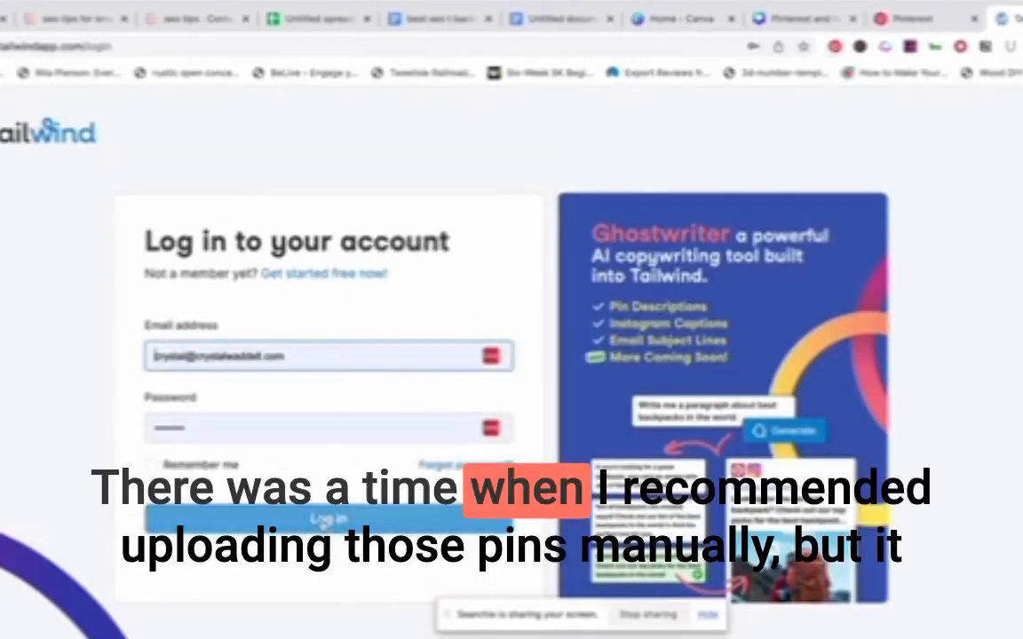
Switch to Tailwind, log in with the filled-in credentials, and filter the drafts to the helpful content Pinterest account.
left_click(327, 521)
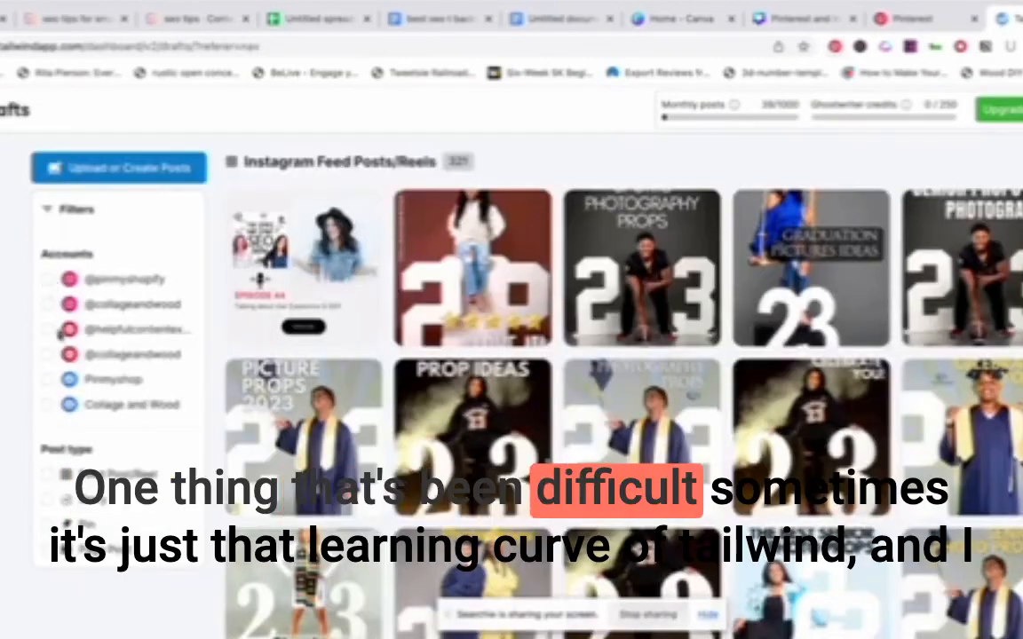
left_click(49, 330)
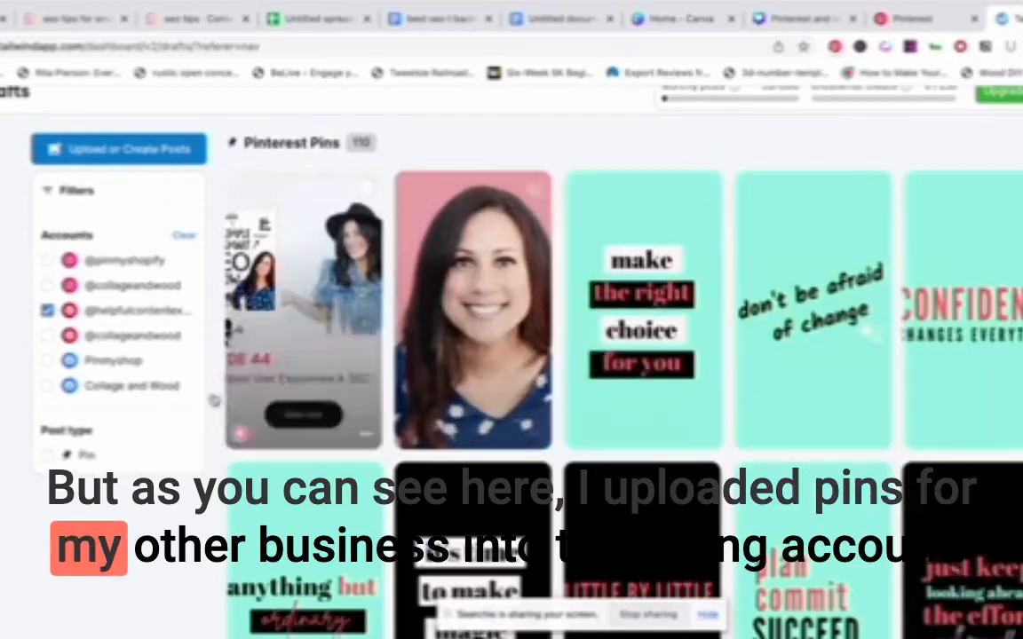
Start a new post with a media upload and open the Pinterest and Instagram Pins folder in Downloads.
left_click(135, 153)
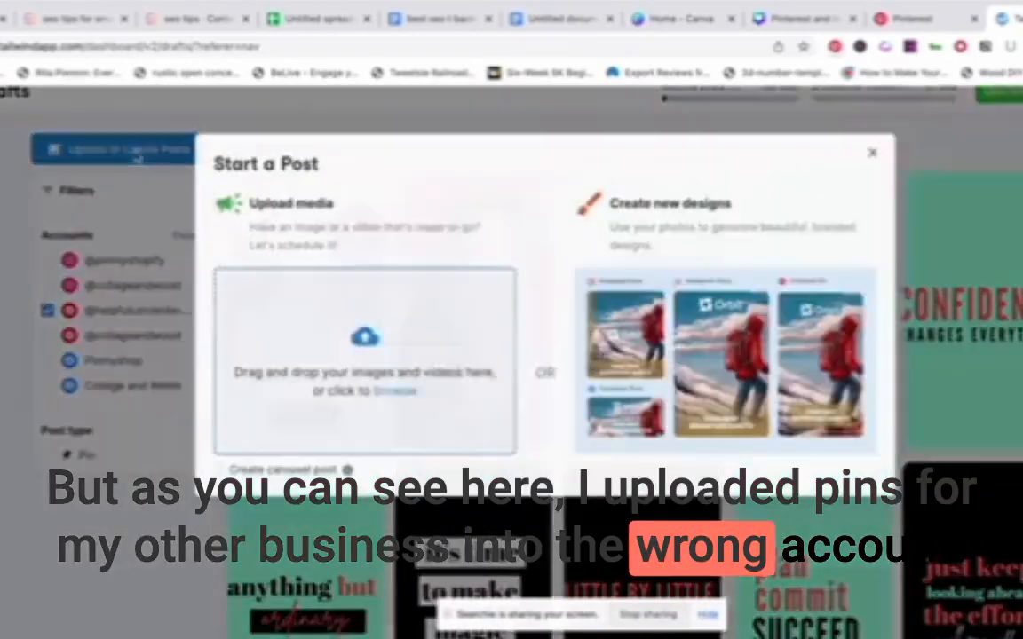
left_click(375, 356)
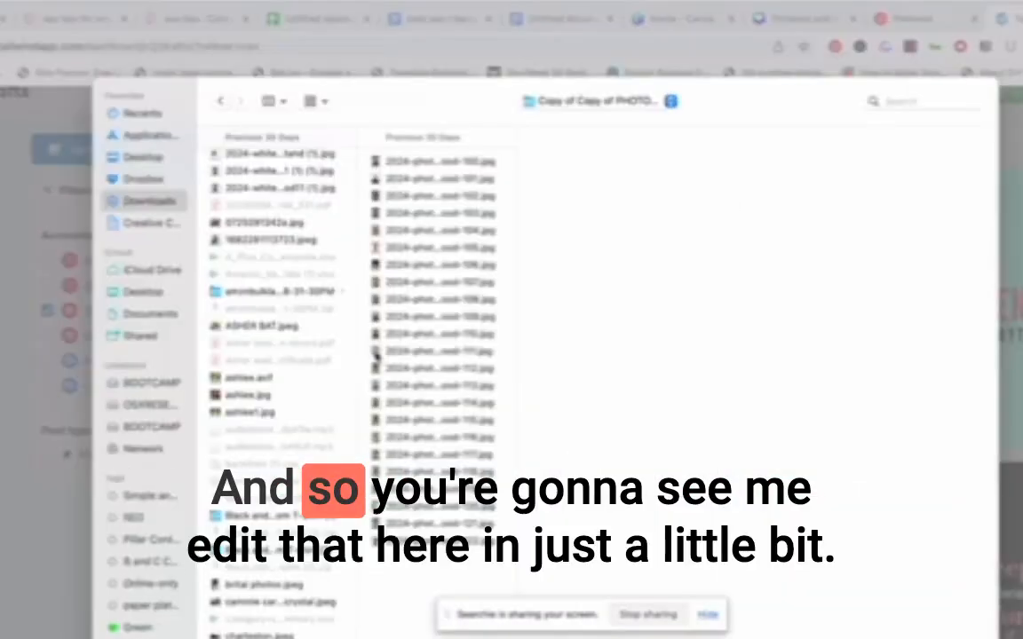
left_click(143, 202)
left_click(277, 179)
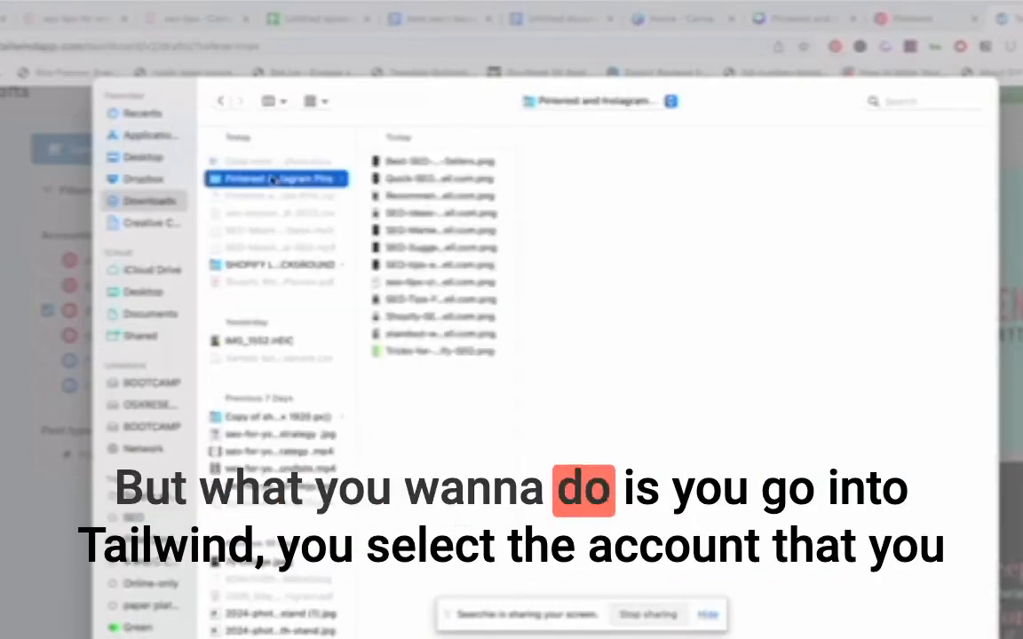
Preview the renamed pin images in the folder one after another, starting with the Best SEO Tips for Shopify Sellers pin.
left_click(425, 163)
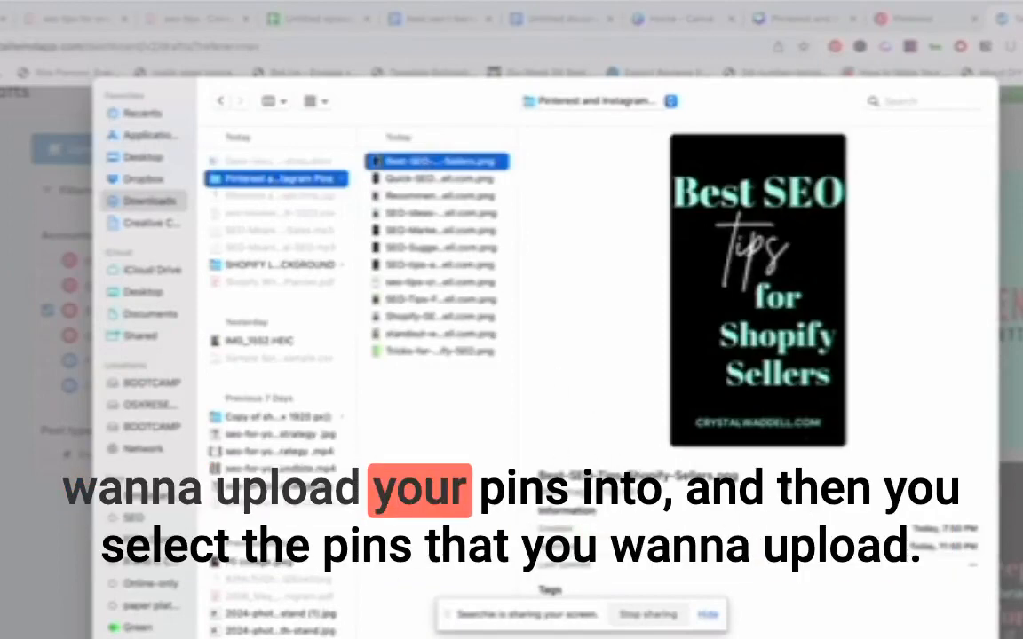
key("Down")
key("Down")
key("Down")
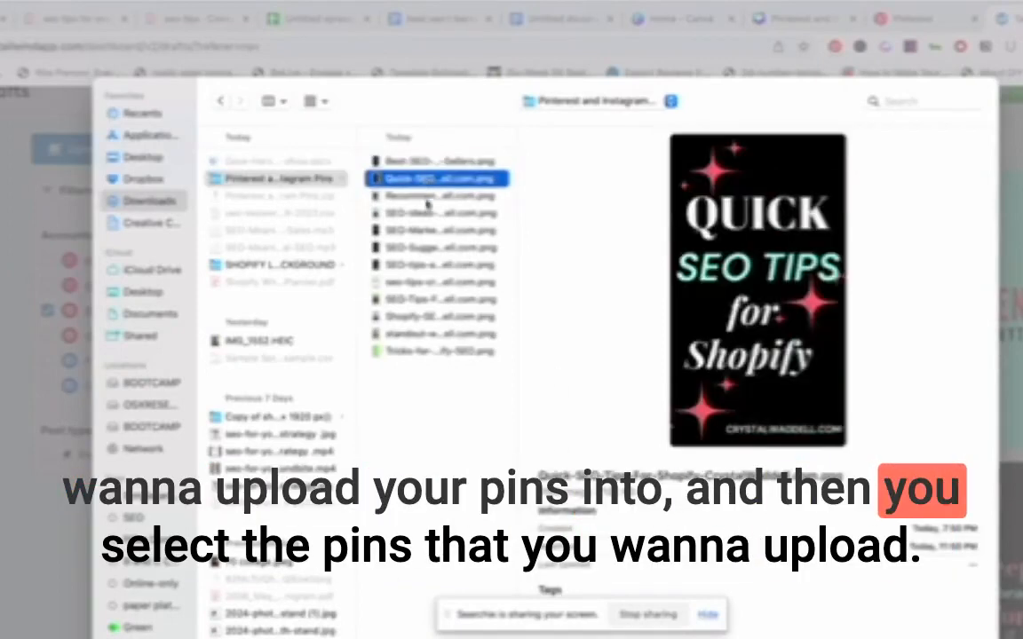
key("Down")
key("Down")
key("Down")
key("Down")
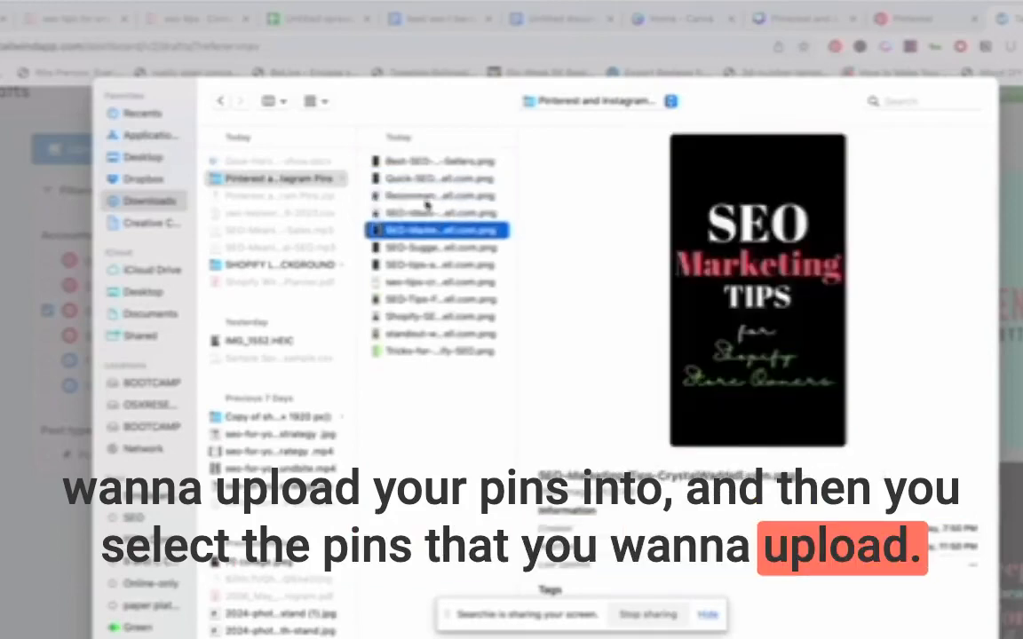
key("Down")
key("Down")
key("Down")
key("Down")
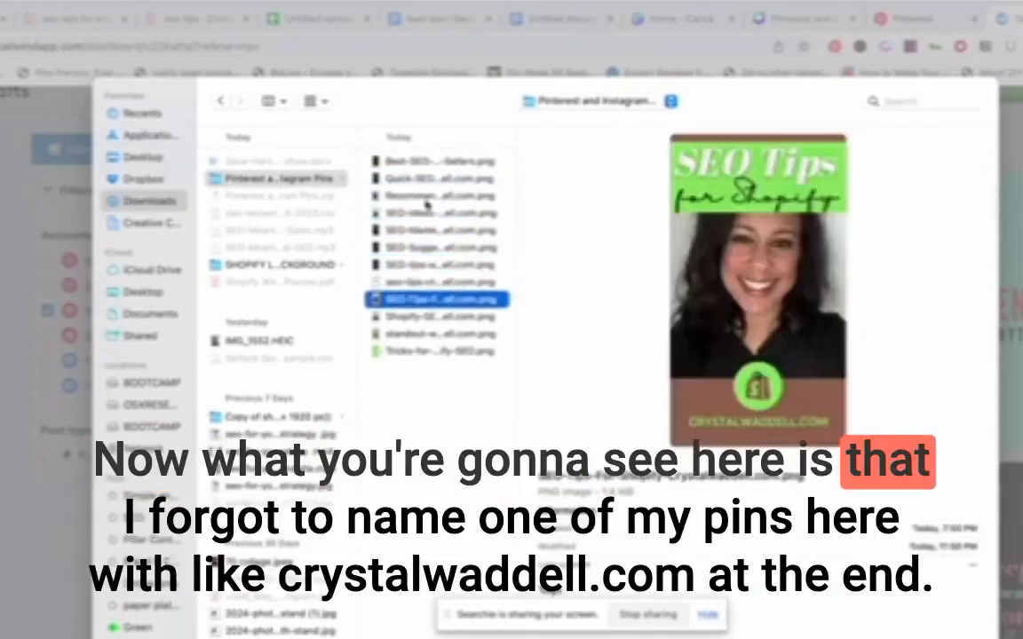
Rename Tricks-for-Shopify-SEO.png by appending a hyphen and the creator's website domain to its name.
right_click(474, 352)
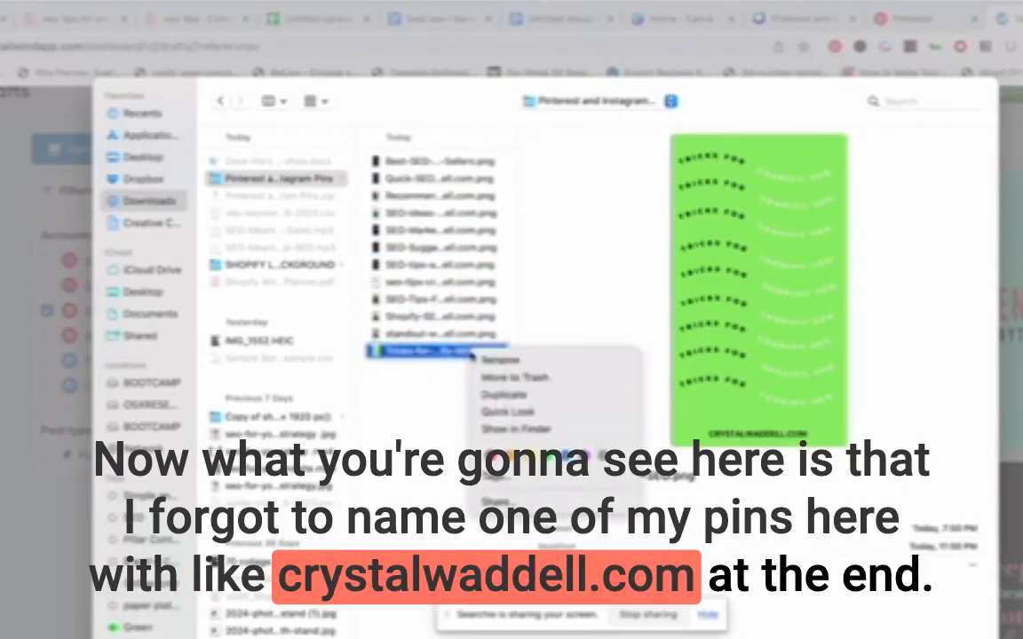
left_click(499, 376)
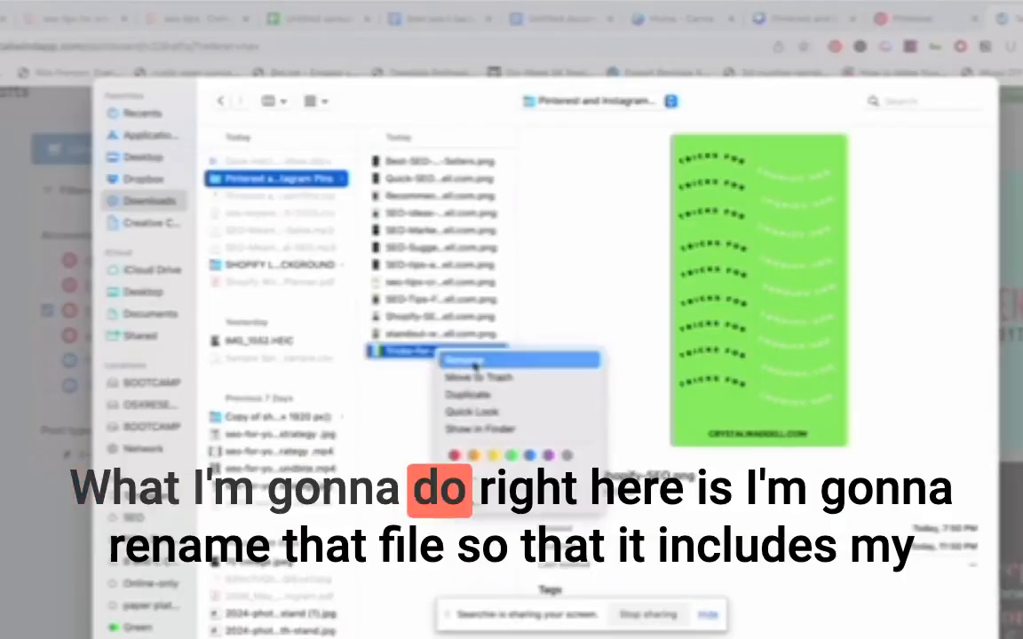
left_click(474, 360)
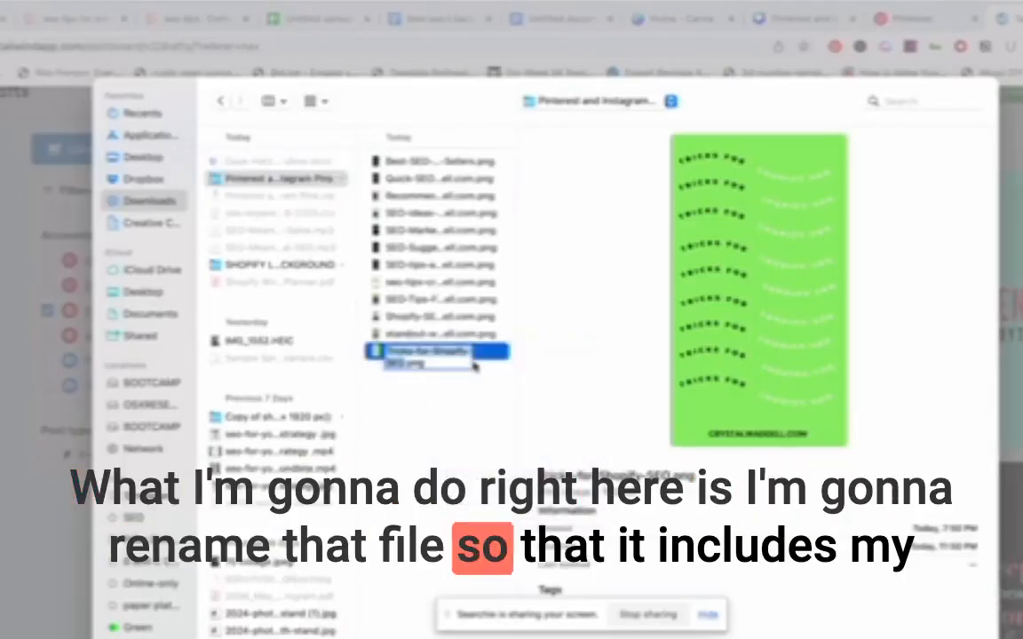
key("Right")
type("-cryst")
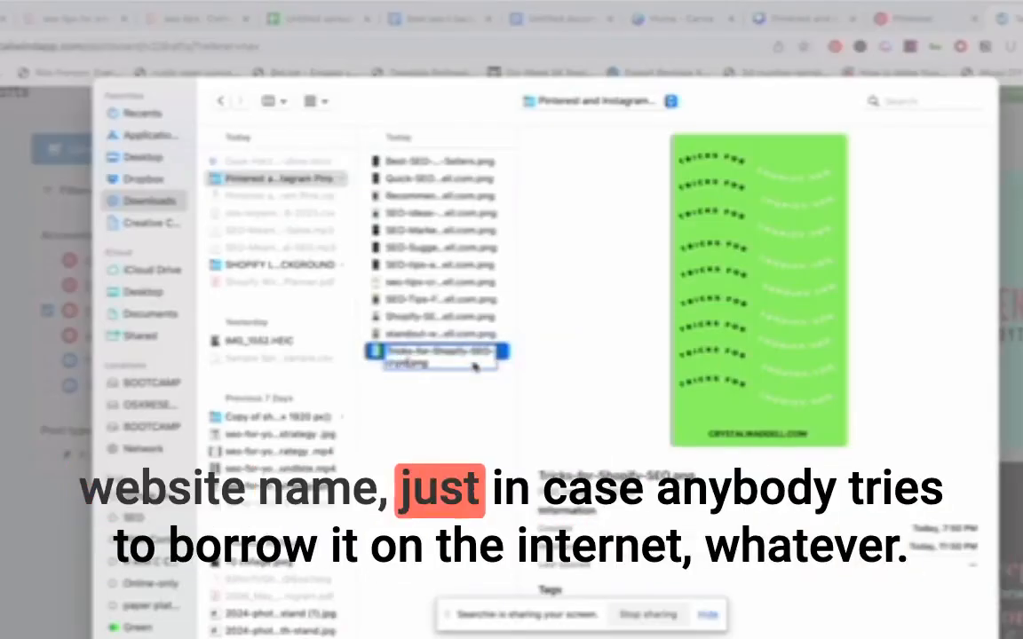
type("alwaddell.com")
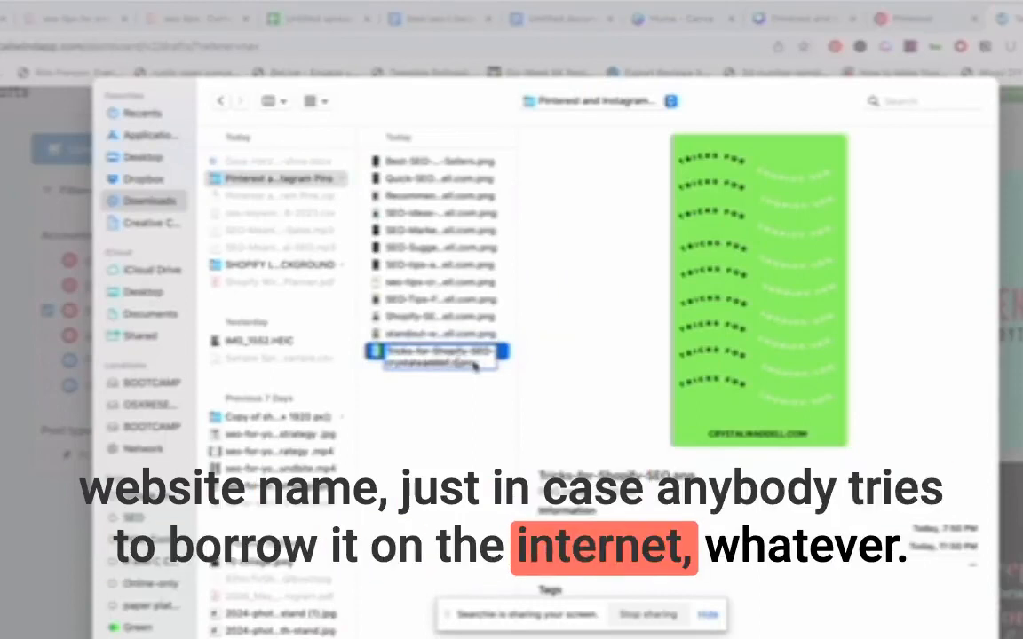
key("Return")
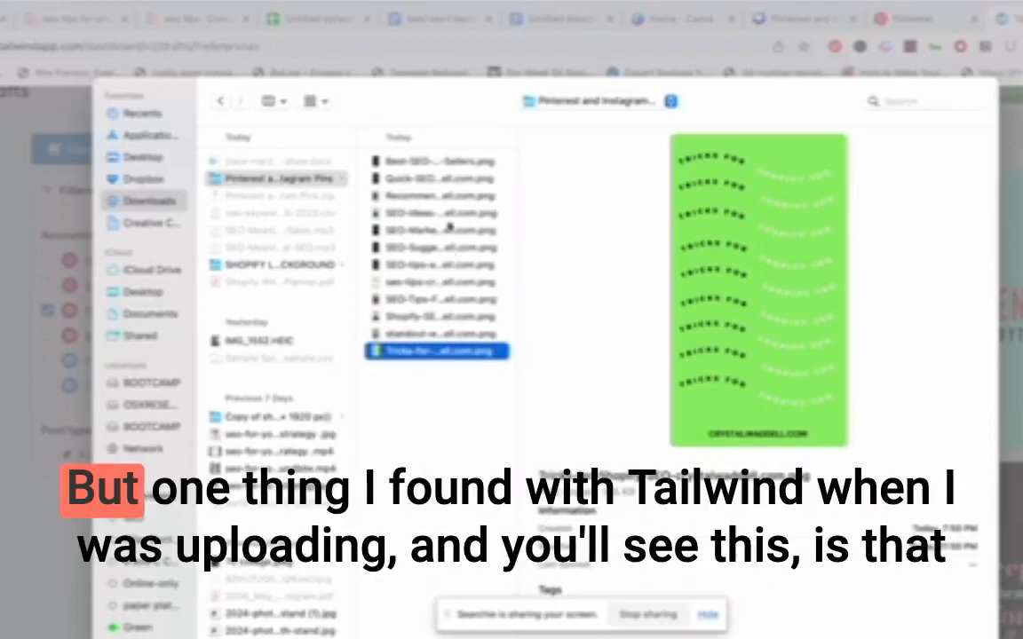
Try to upload all twelve pin images at once, and retry with only the first eleven.
left_click(456, 162, "shift")
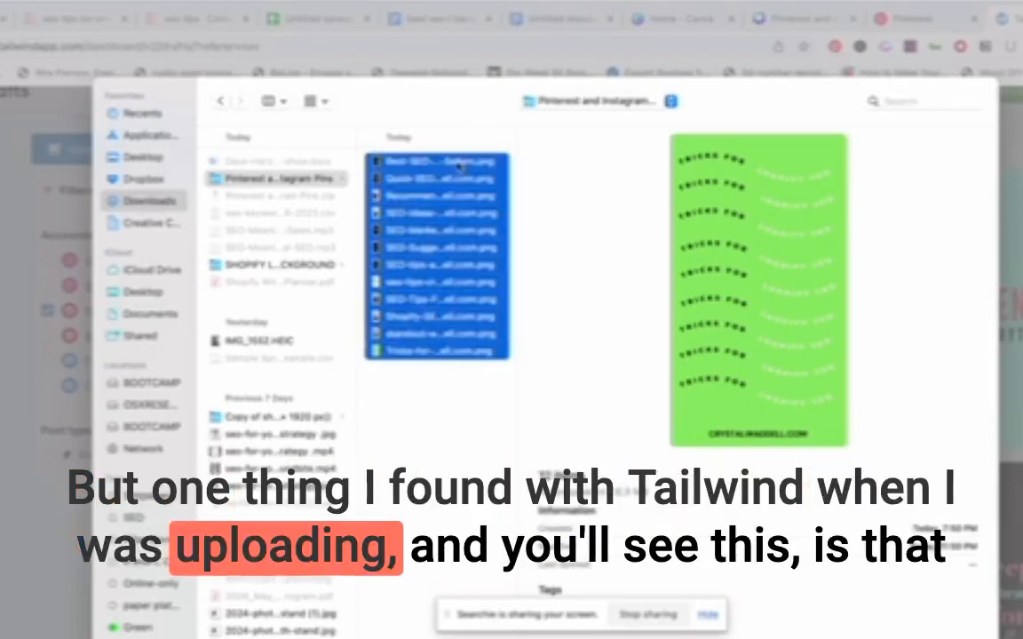
key("Return")
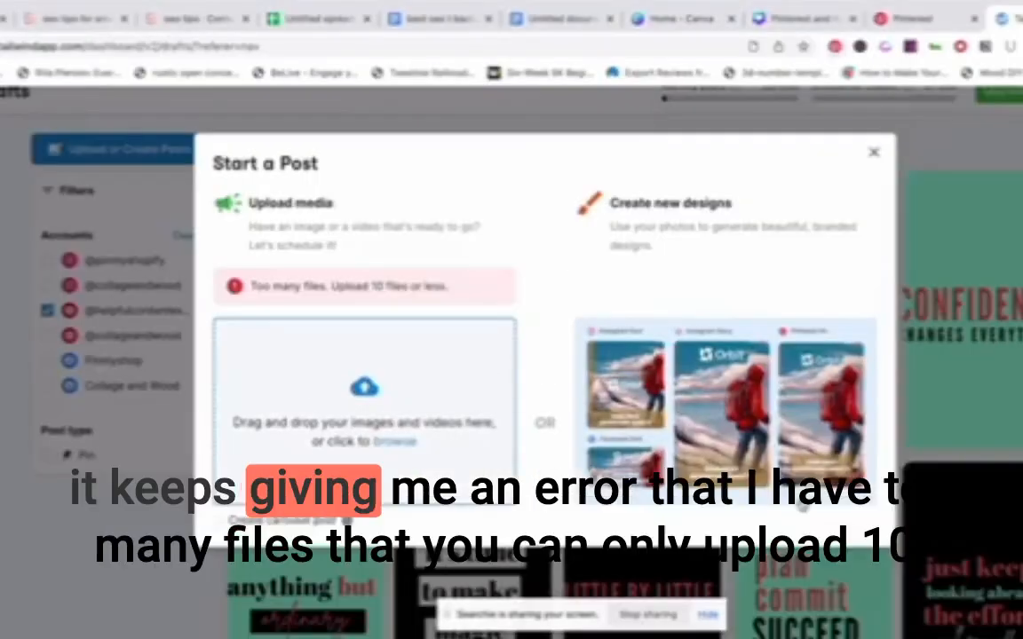
left_click(435, 391)
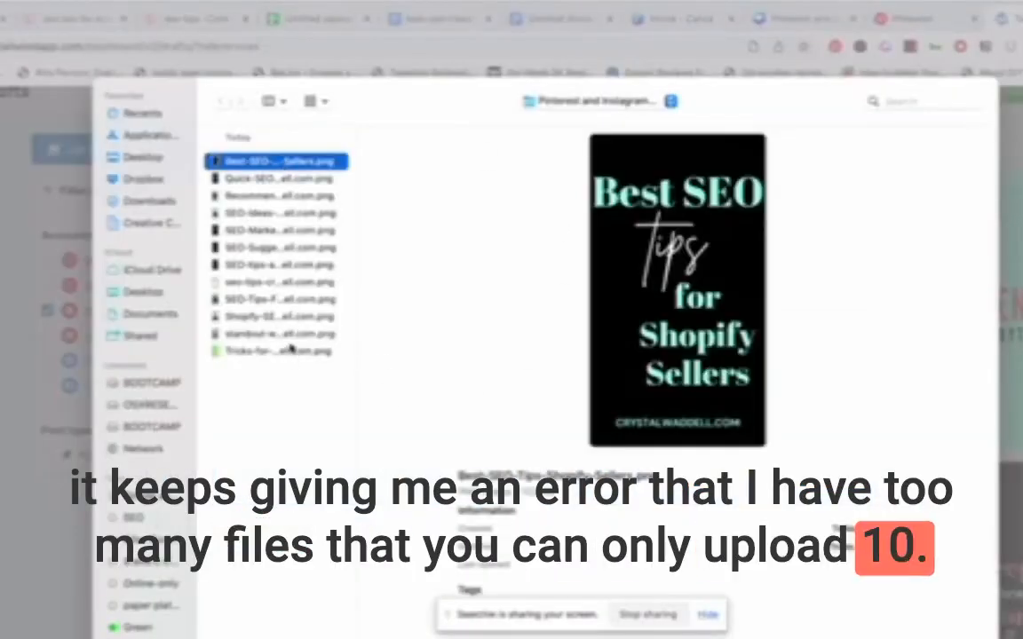
left_click(292, 334, "shift")
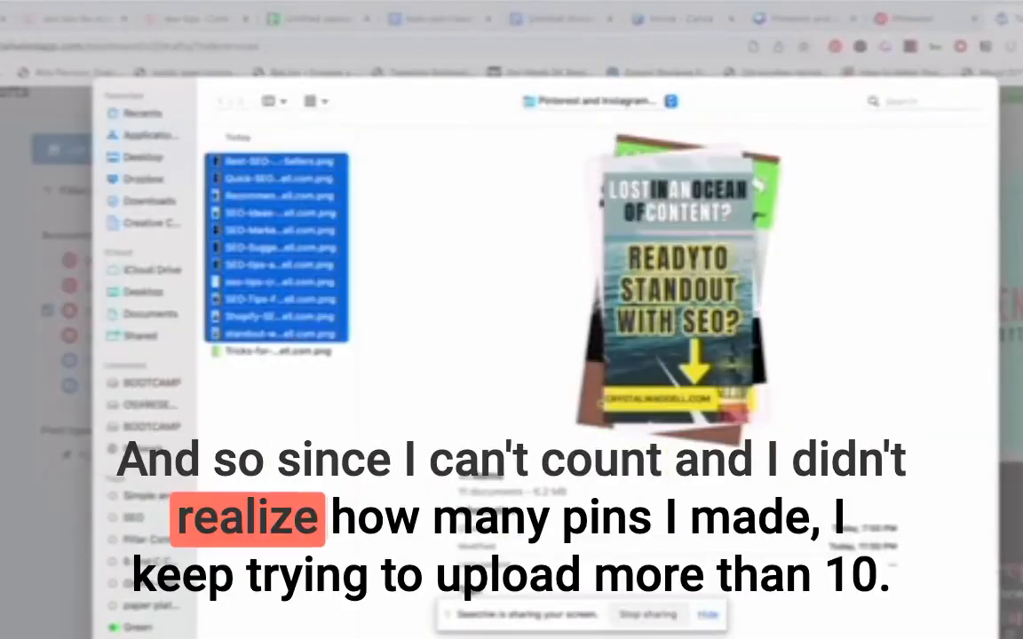
key("Return")
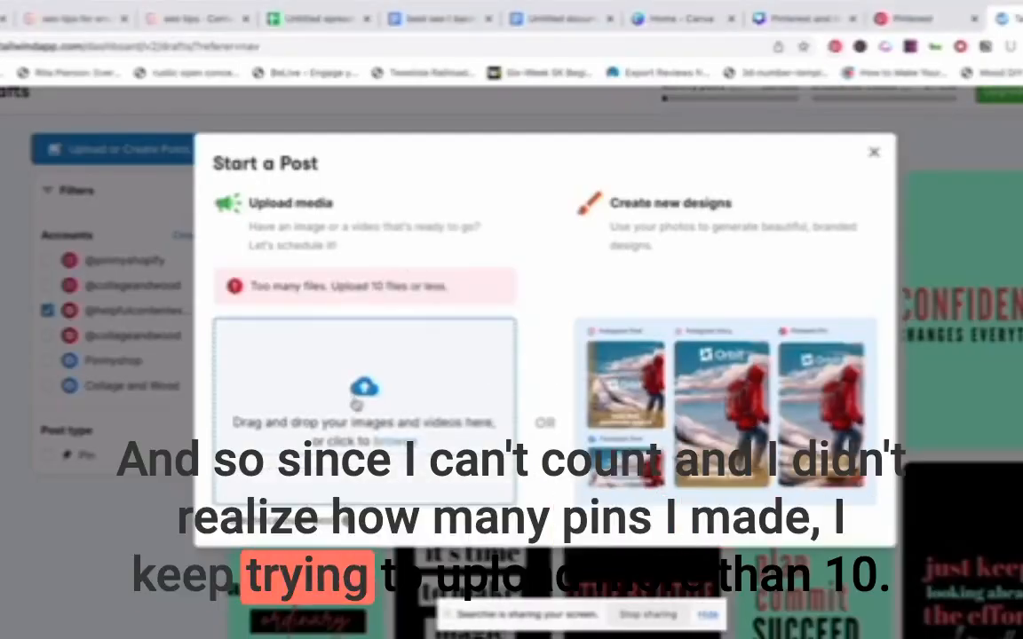
Upload the first five pin images, from the Best SEO Tips pin through the SEO Marketing Tips pin.
left_click(356, 404)
left_click(297, 163)
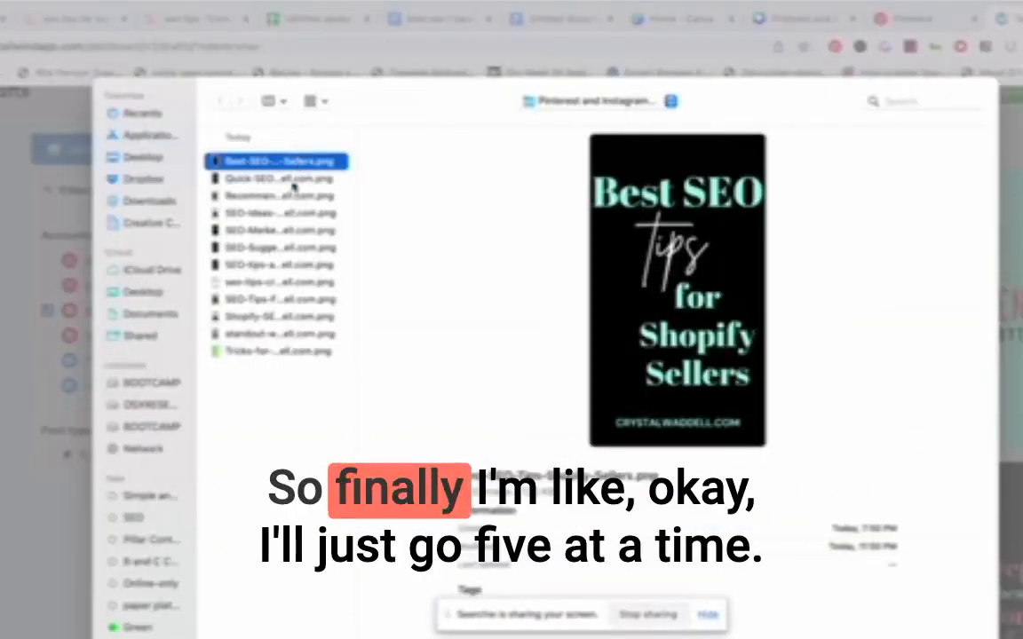
left_click(302, 231, "shift")
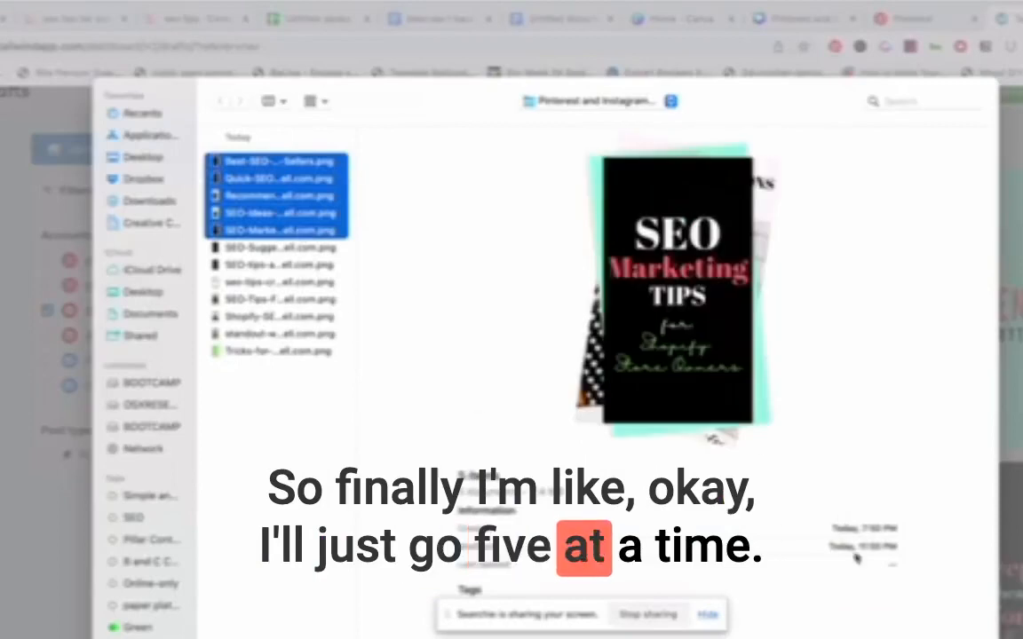
key("Return")
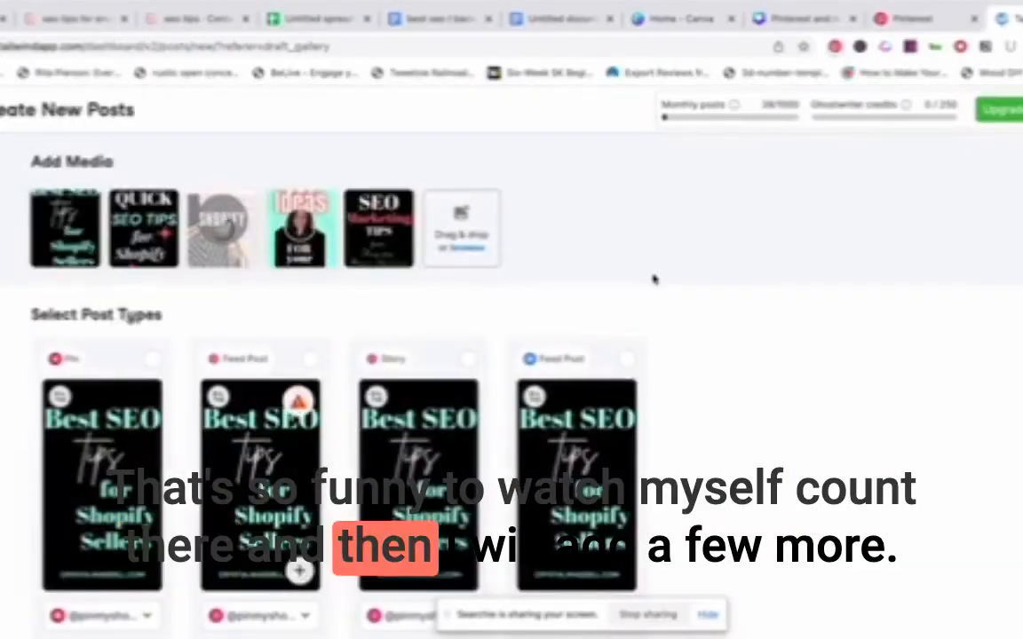
Try to add the remaining seven pin images, from SEO Suggestions through Tricks for Shopify SEO, to the new posts.
left_click(449, 224)
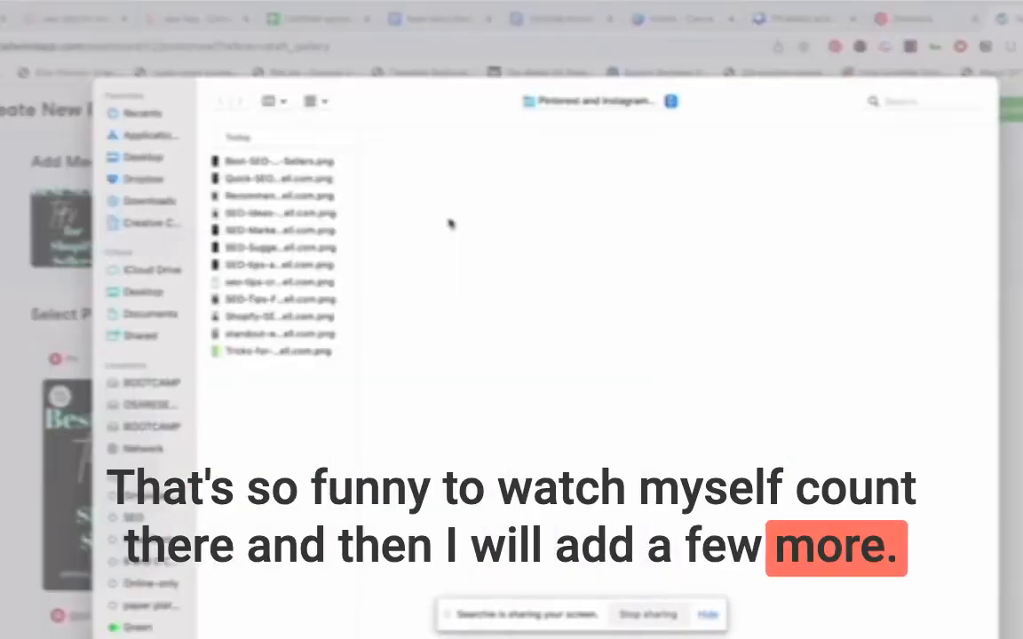
left_click(328, 248)
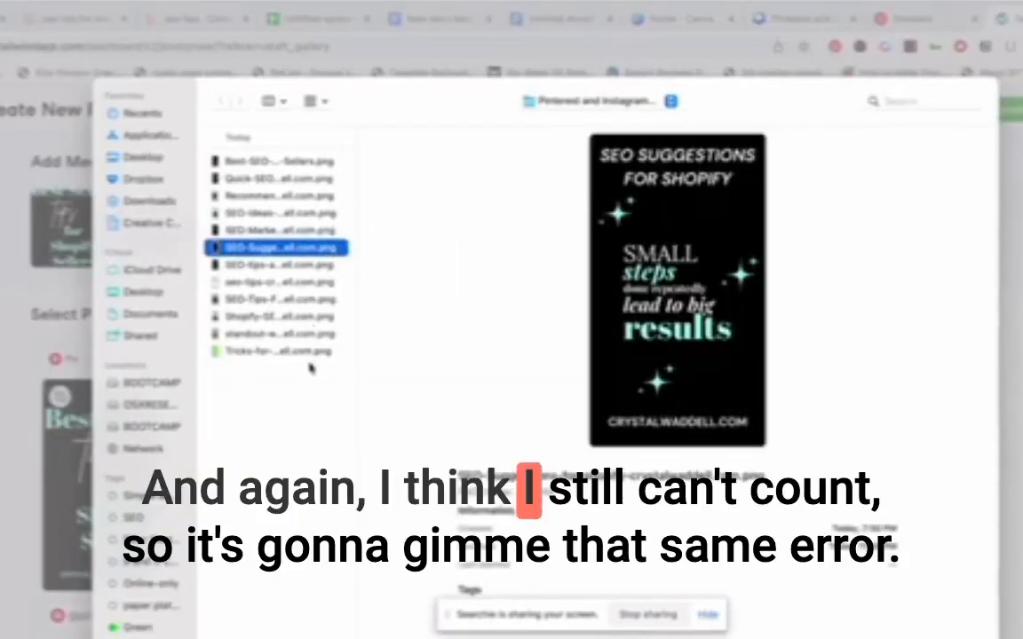
left_click(311, 352, "shift")
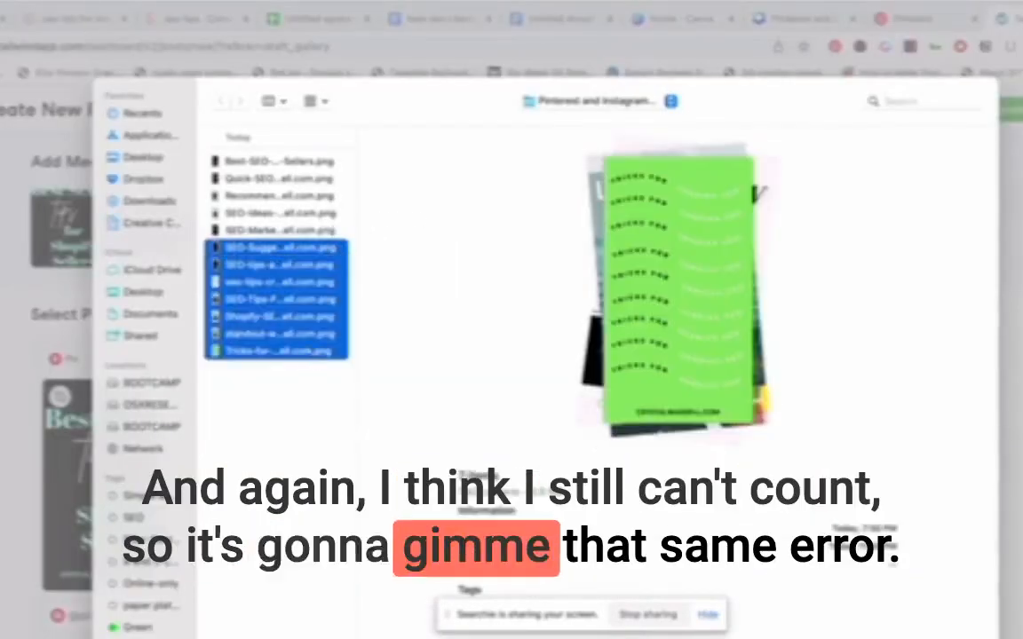
key("Return")
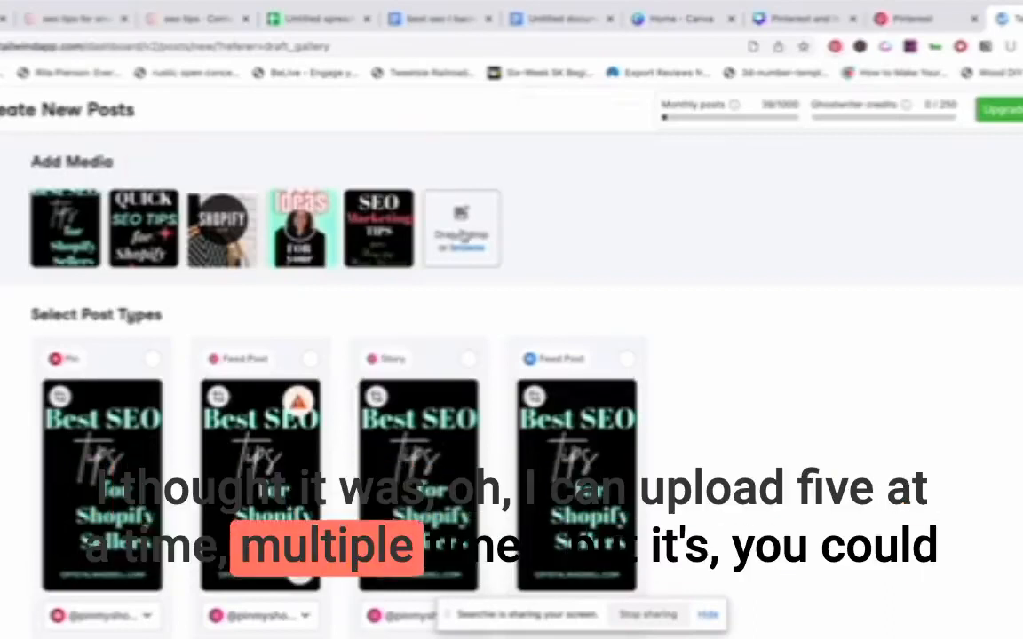
Add five more pin images to the new posts, from the SEO Suggestions pin through the Shopify SEO Advice pin.
left_click(461, 248)
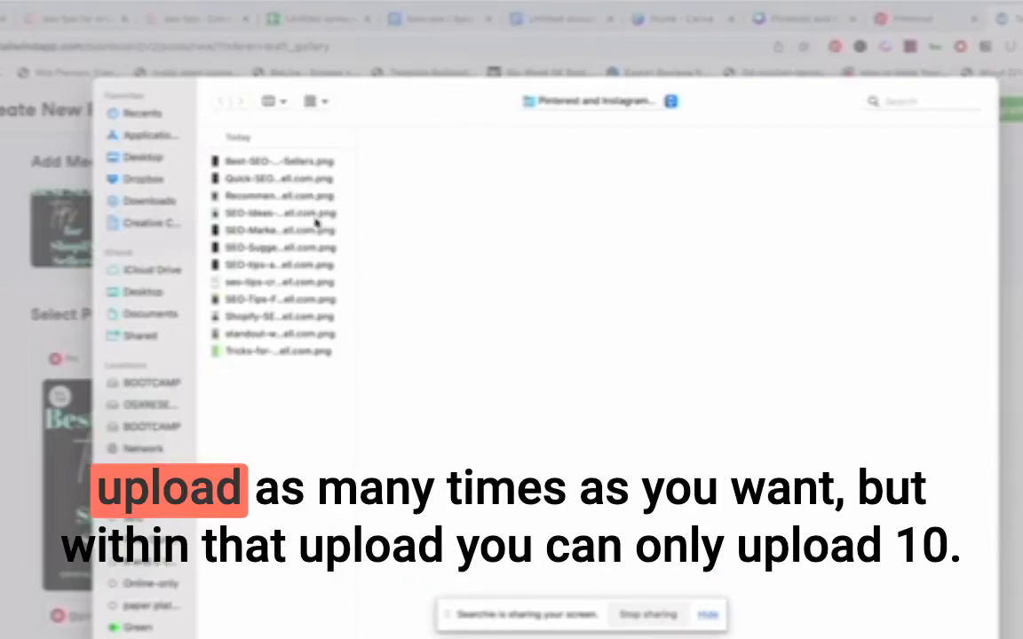
left_click(317, 248)
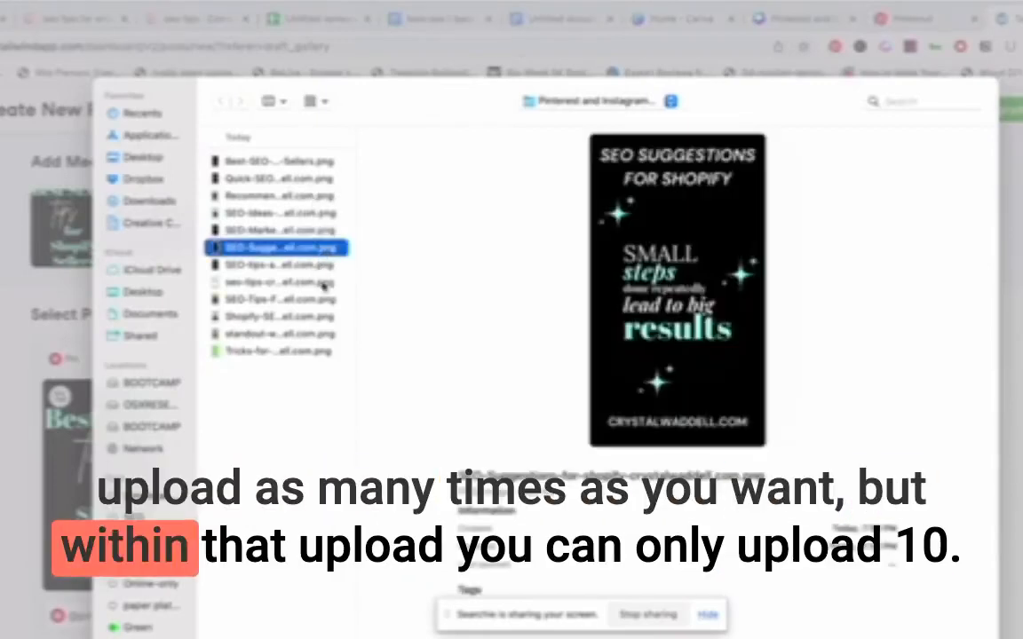
left_click(324, 316, "shift")
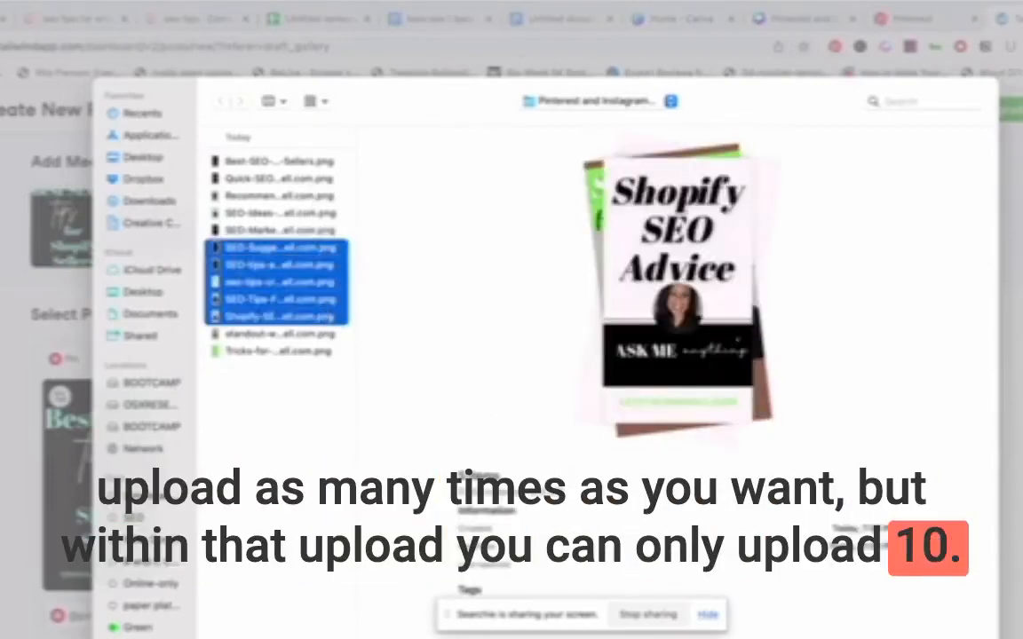
key("Return")
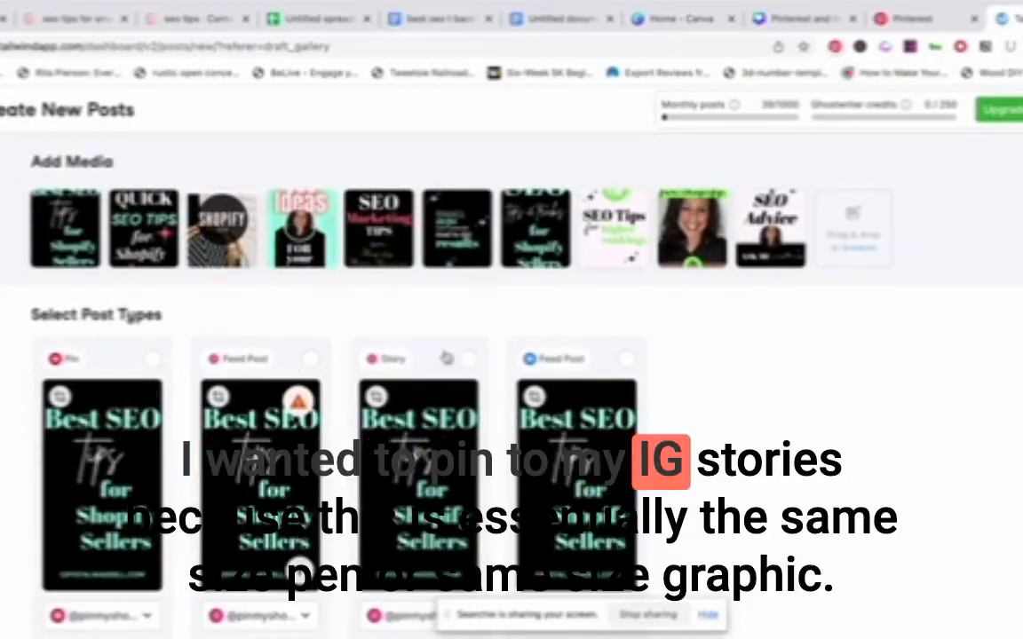
Select the Pinterest Pin post type for all ten uploaded images, beginning with the Best SEO Tips image.
mouse_move(297, 405)
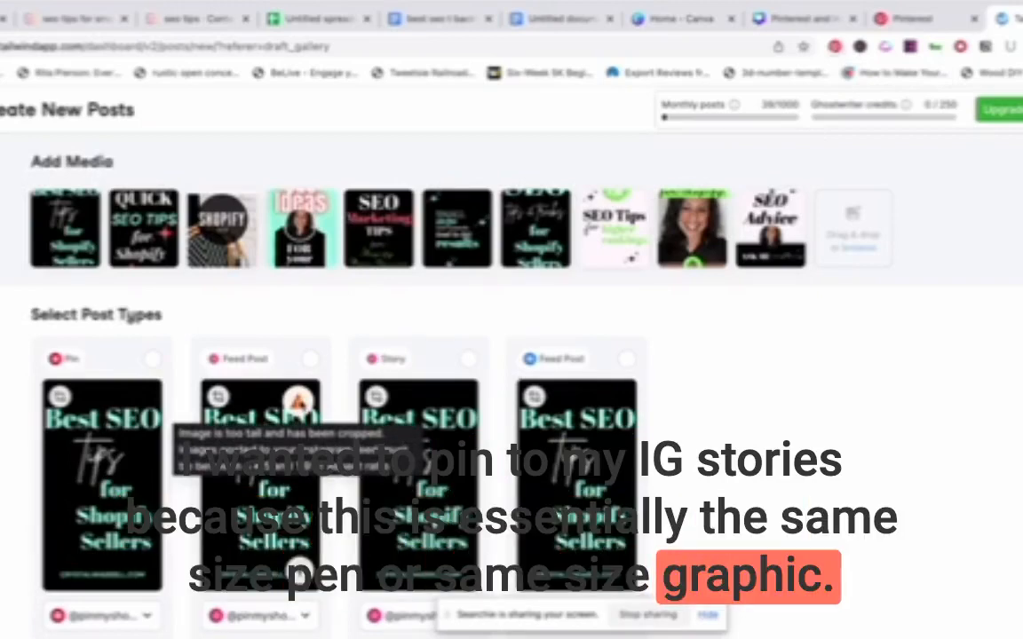
left_click(152, 359)
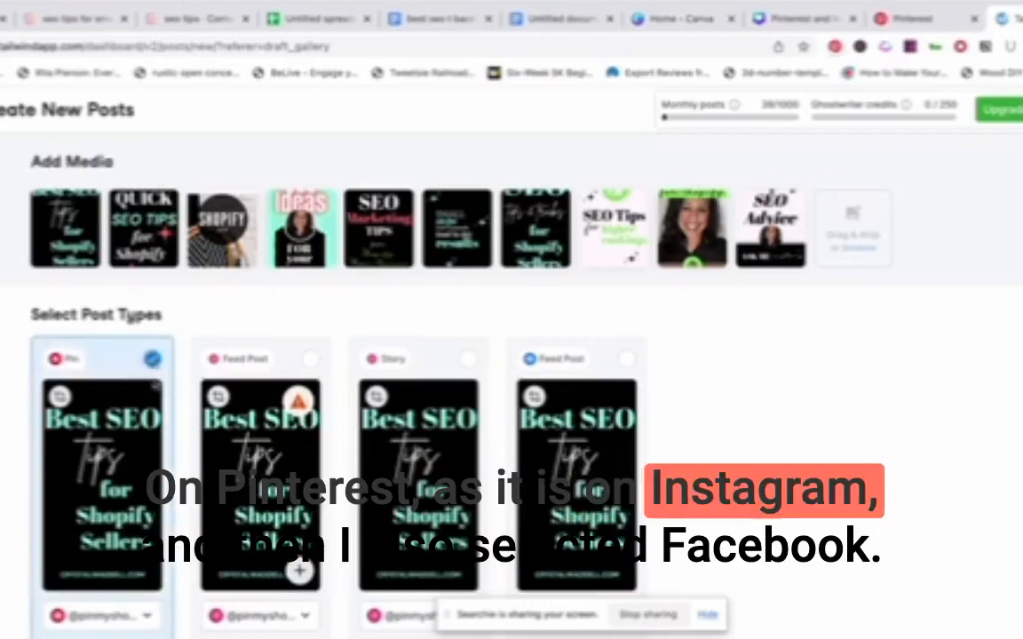
scroll(146, 293, "down", 5)
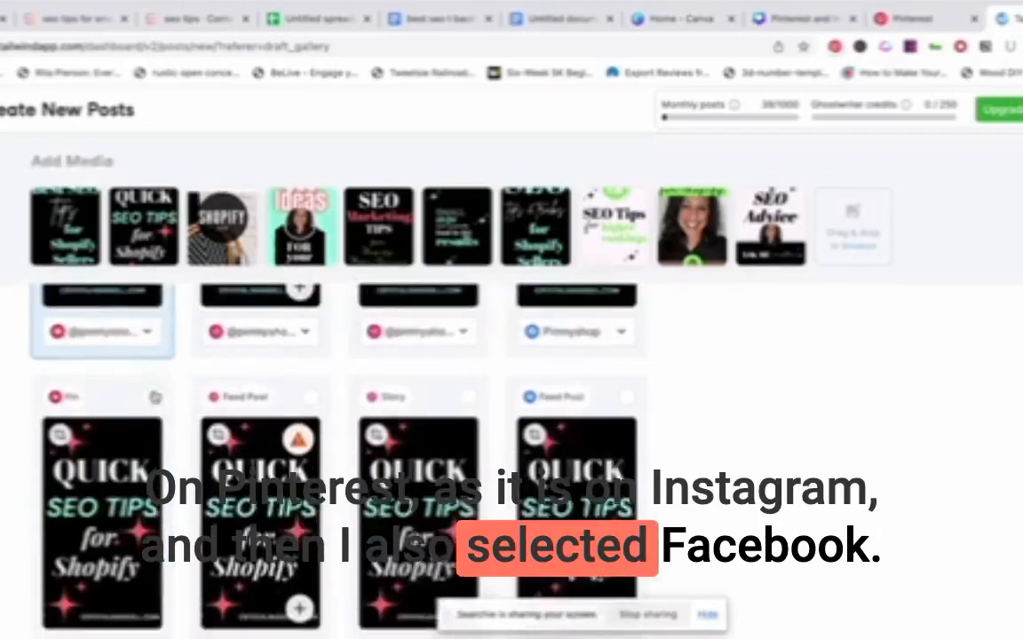
left_click(152, 360)
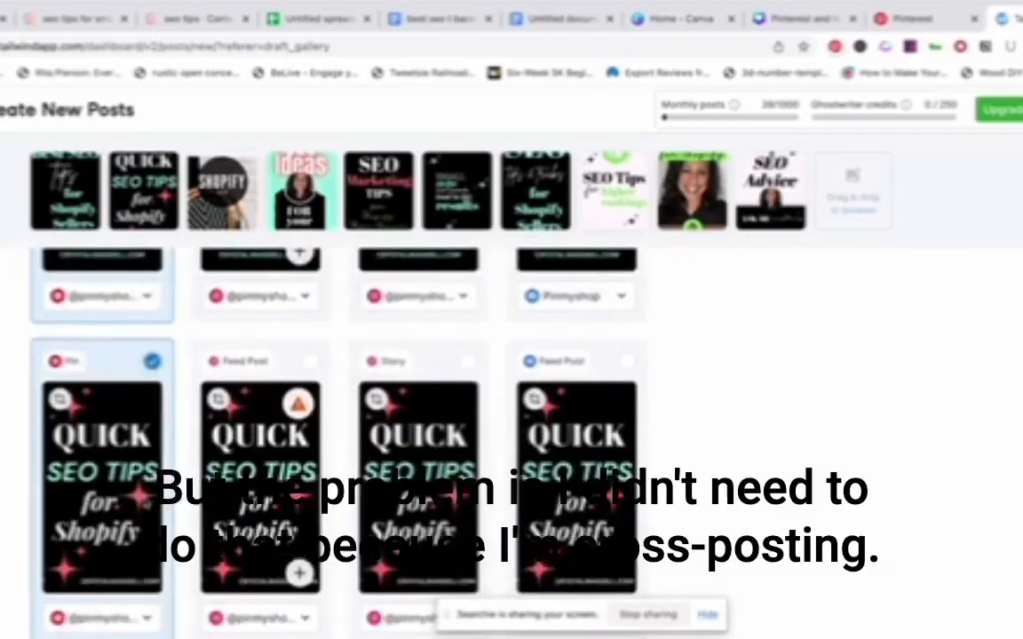
scroll(151, 355, "down", 5)
left_click(152, 350)
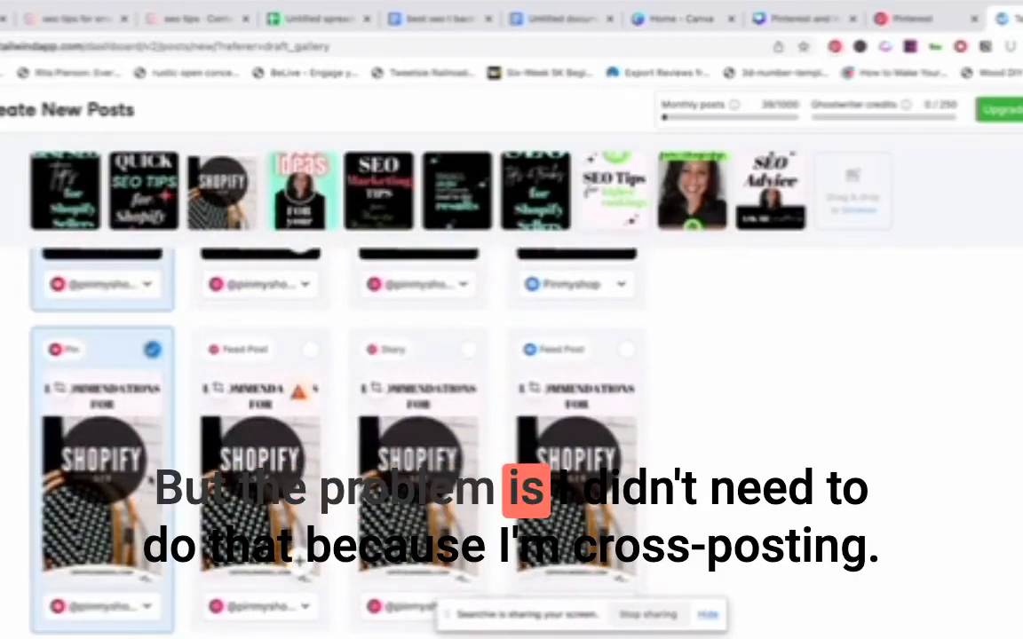
scroll(152, 355, "down", 3)
scroll(155, 400, "up", 3)
scroll(156, 405, "down", 4)
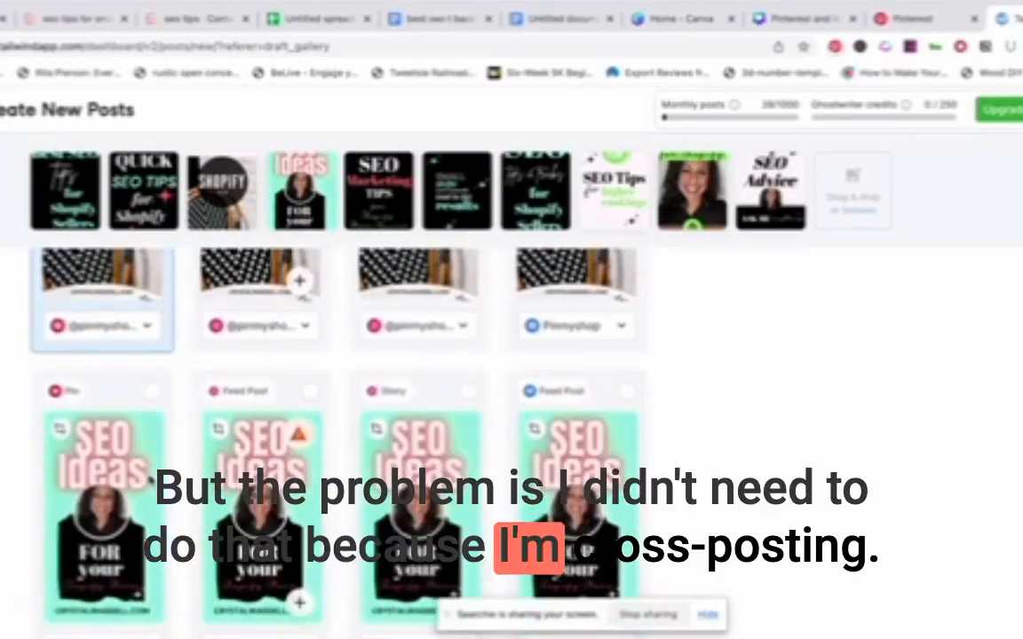
left_click(153, 395)
scroll(151, 533, "down", 4)
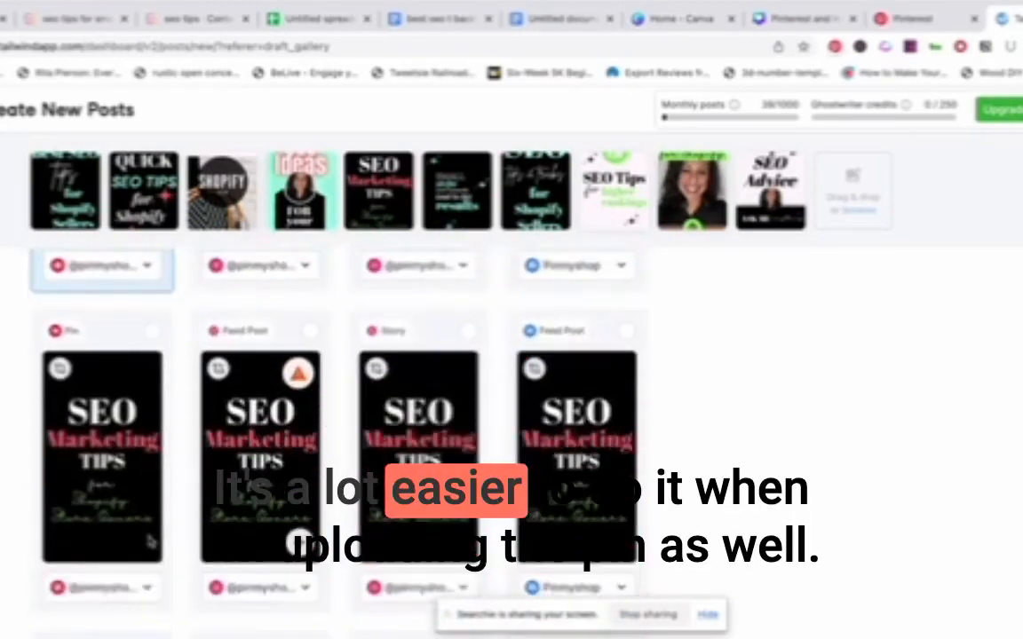
left_click(154, 336)
scroll(151, 444, "down", 3)
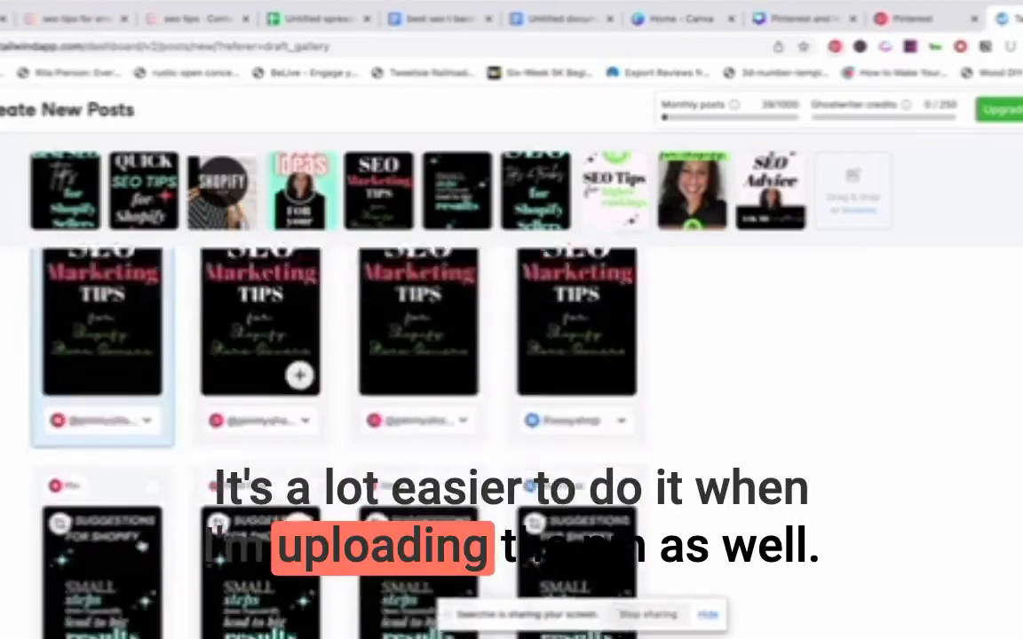
left_click(158, 407)
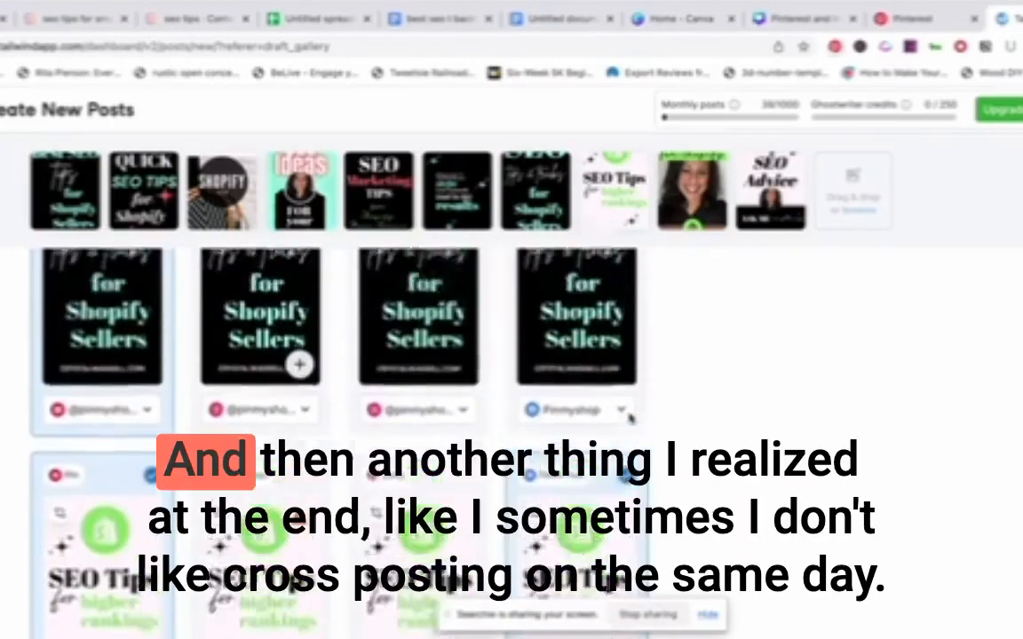
Select the Facebook Feed Post type for all ten images, working back up to the Best SEO Tips image.
scroll(158, 408, "up", 1)
scroll(612, 381, "up", 3)
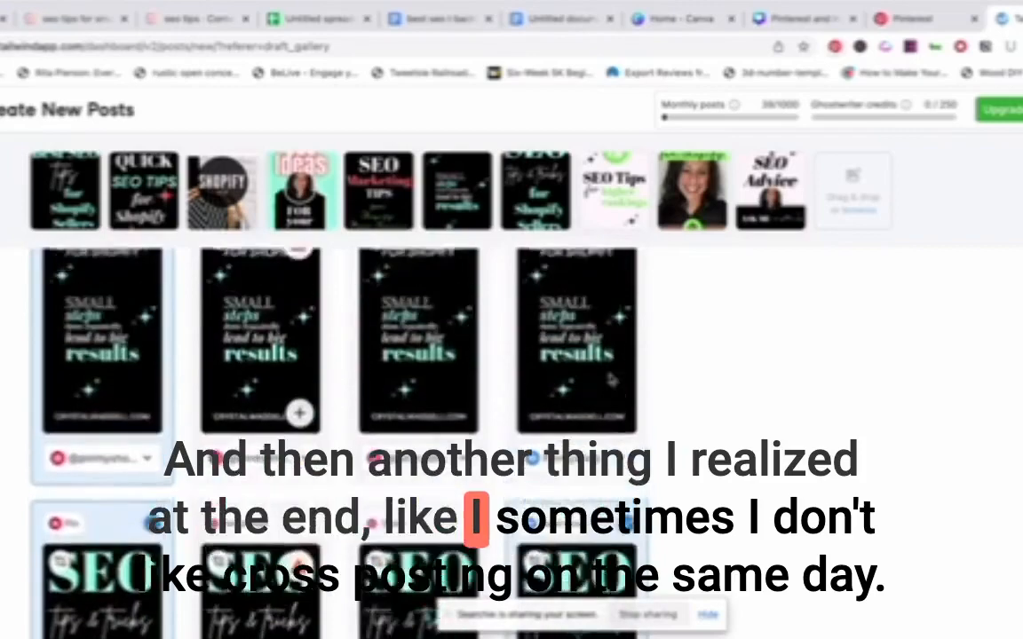
scroll(630, 343, "up", 4)
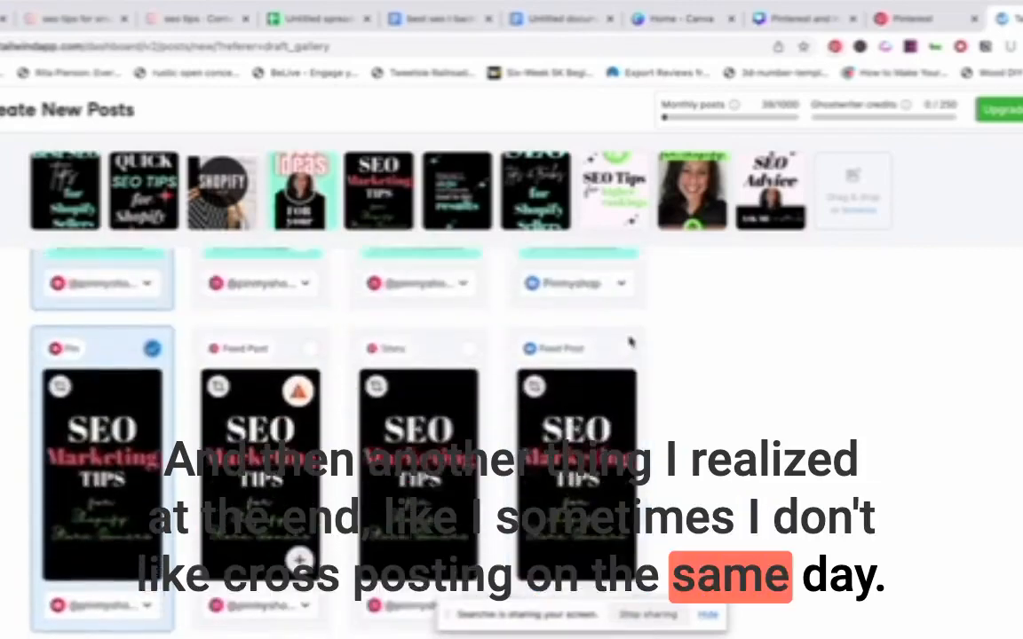
scroll(631, 374, "up", 4)
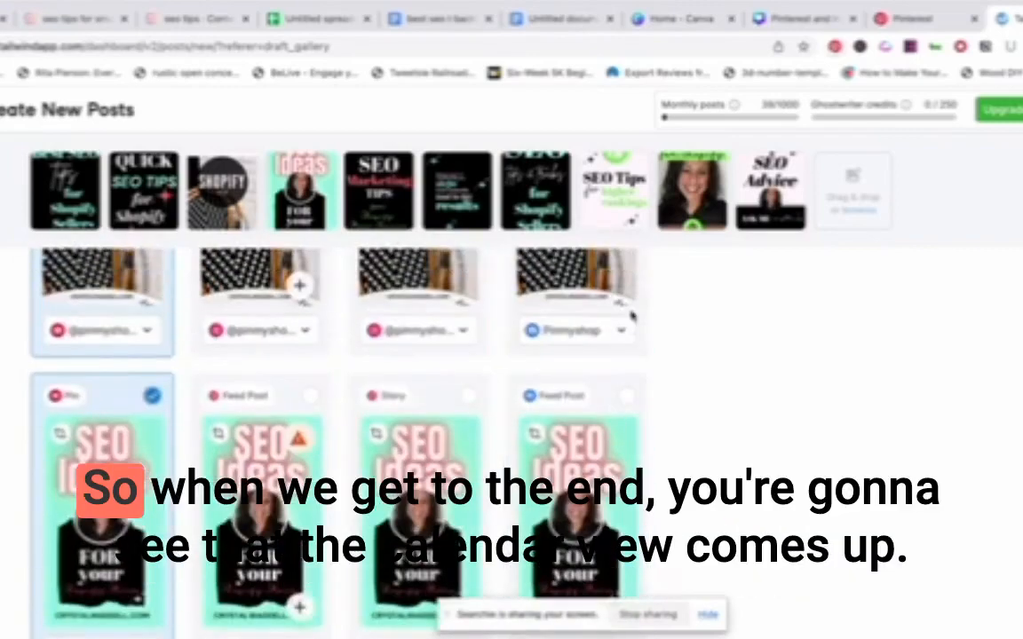
scroll(627, 417, "up", 4)
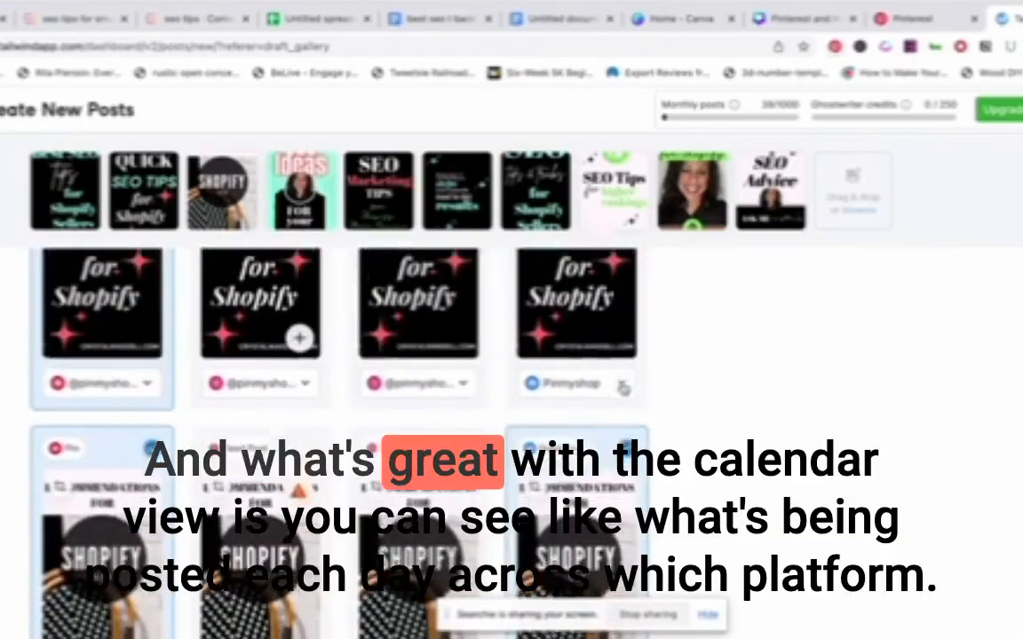
scroll(622, 389, "down", 2)
scroll(624, 388, "up", 5)
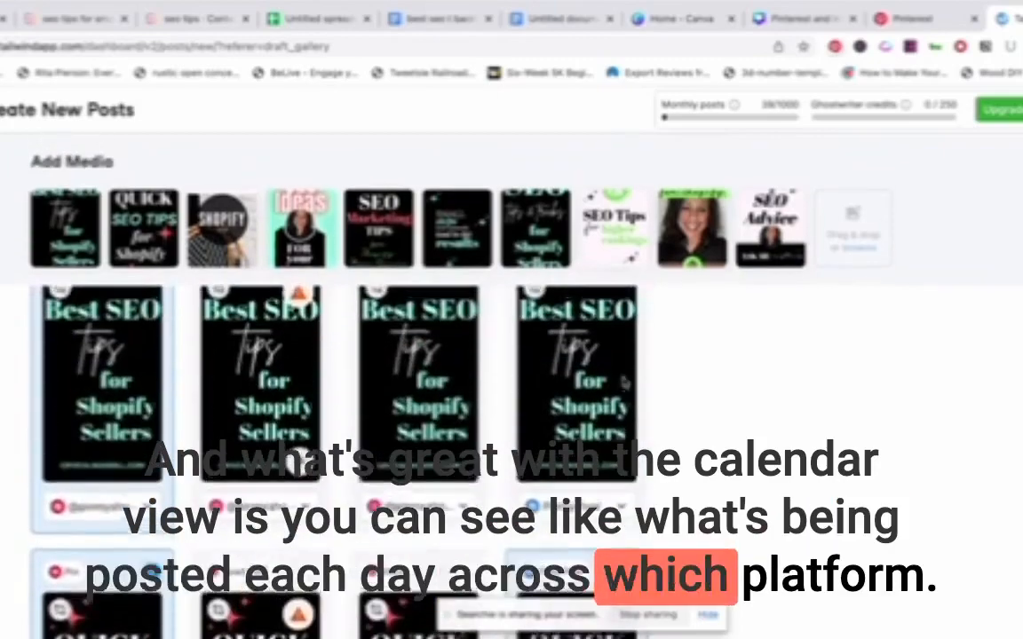
scroll(624, 387, "up", 2)
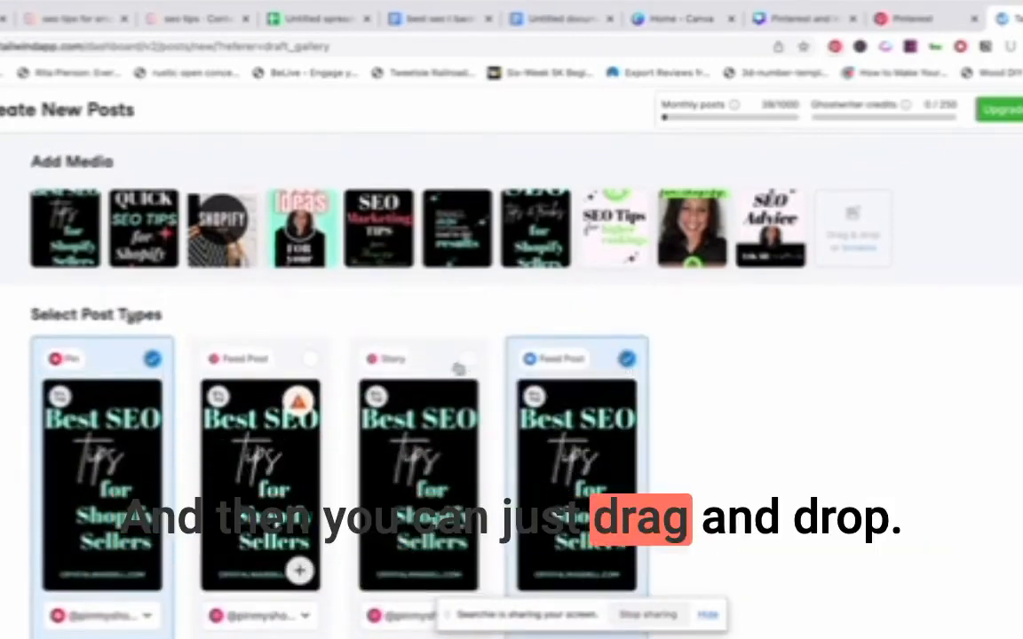
Select the Instagram Story post type for all ten images, from Best SEO Tips down to Shopify SEO Advice.
scroll(459, 369, "down", 5)
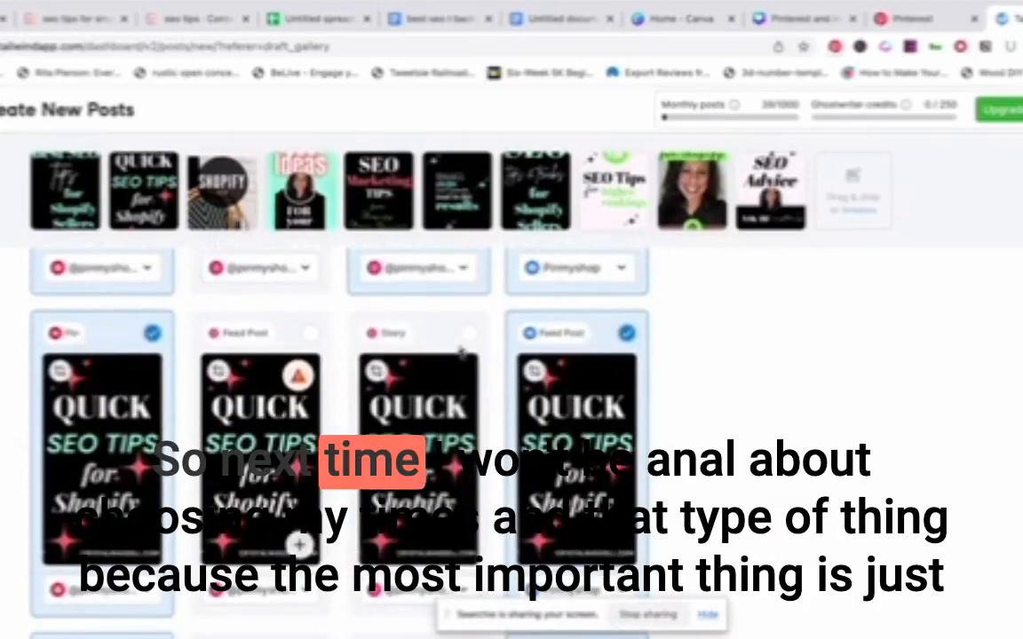
scroll(461, 354, "down", 8)
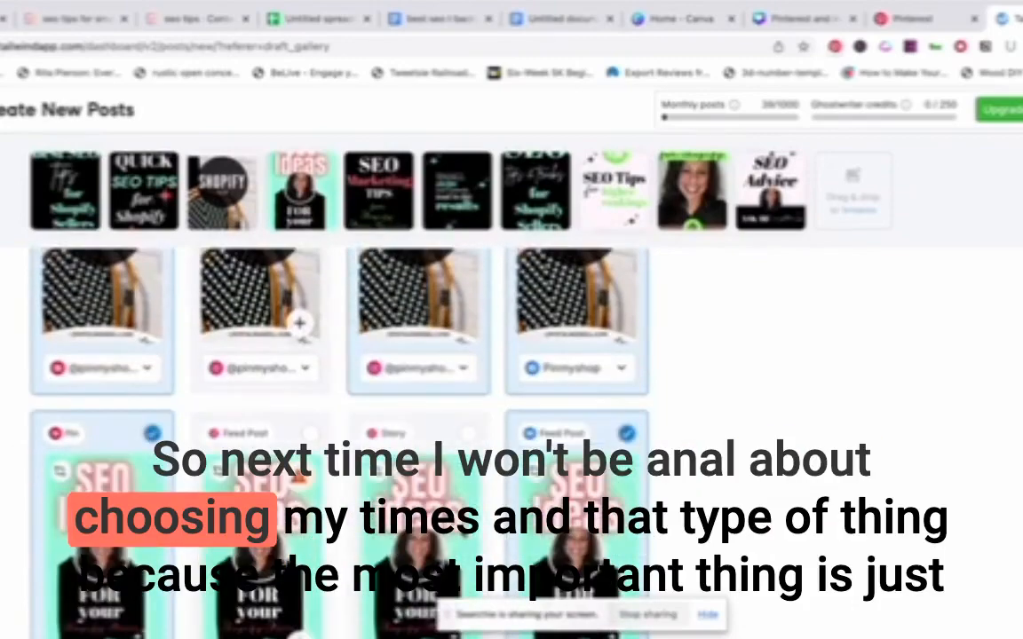
scroll(468, 444, "down", 2)
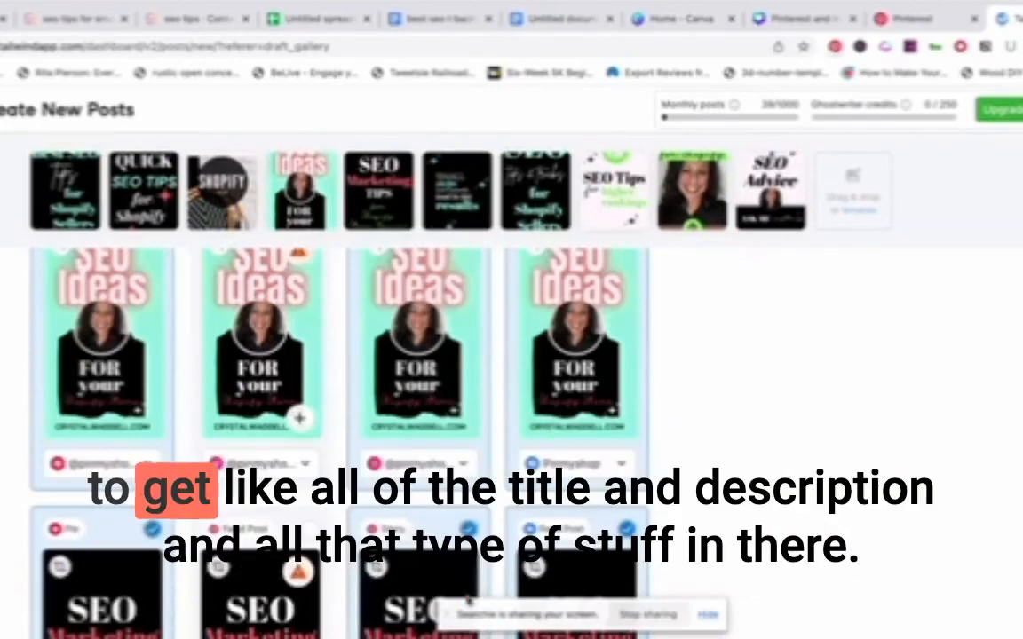
scroll(468, 514, "down", 5)
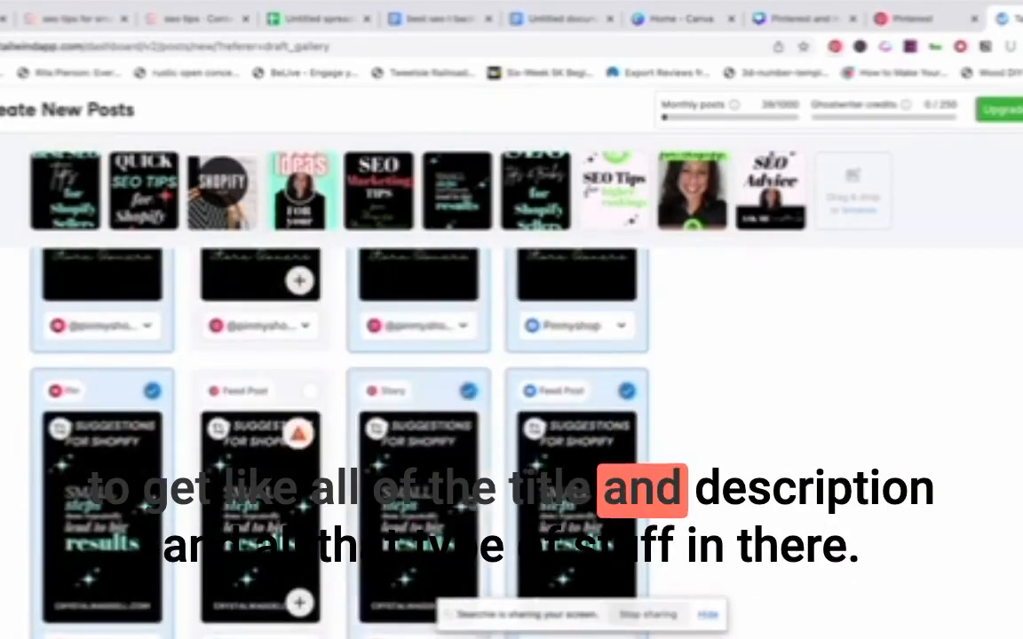
scroll(463, 402, "down", 4)
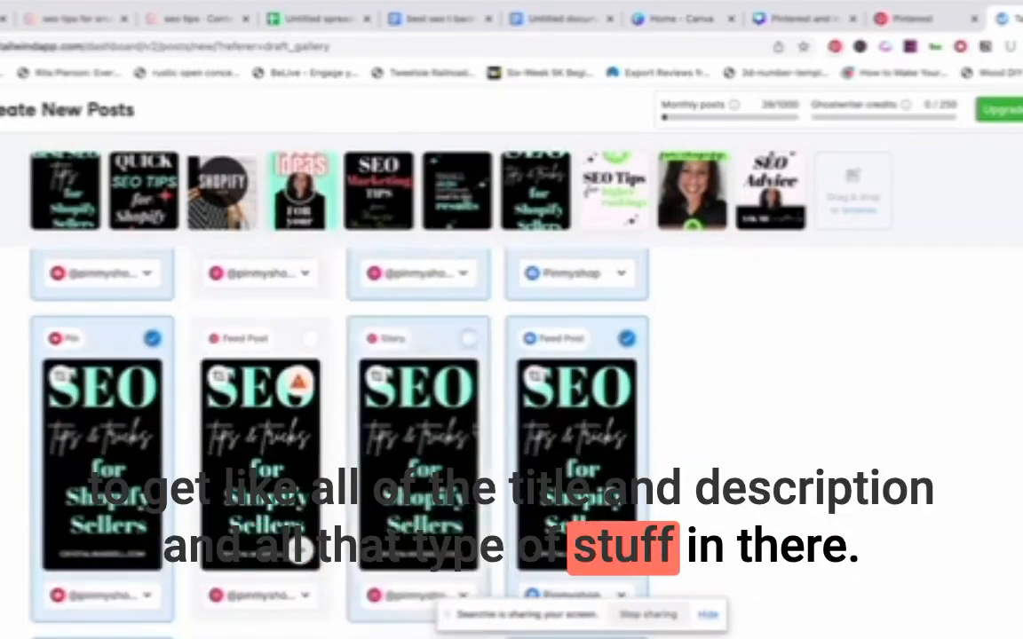
scroll(338, 426, "down", 4)
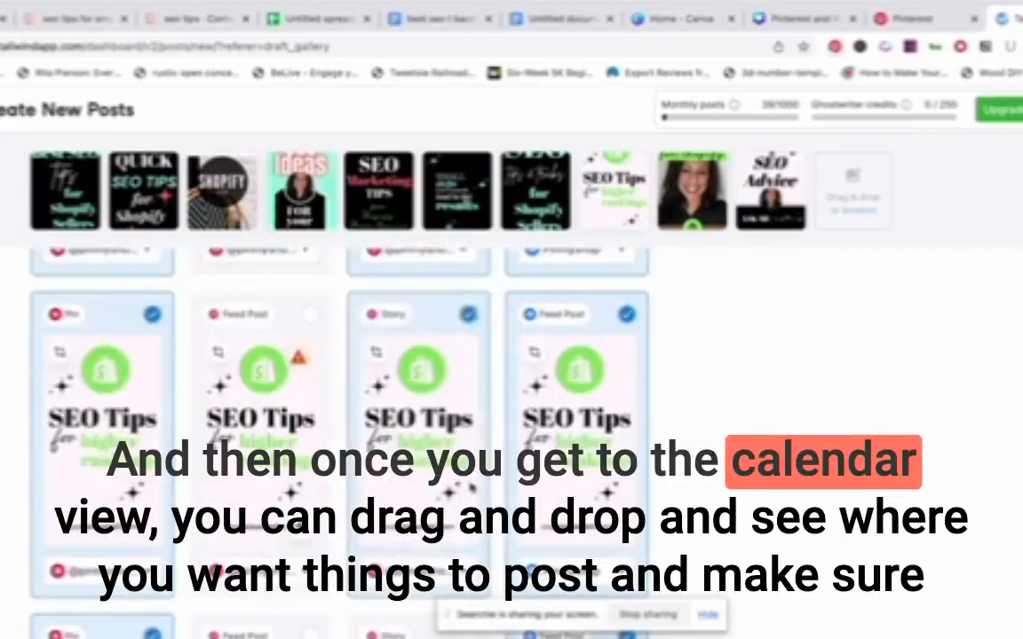
scroll(338, 427, "down", 4)
scroll(338, 427, "down", 2)
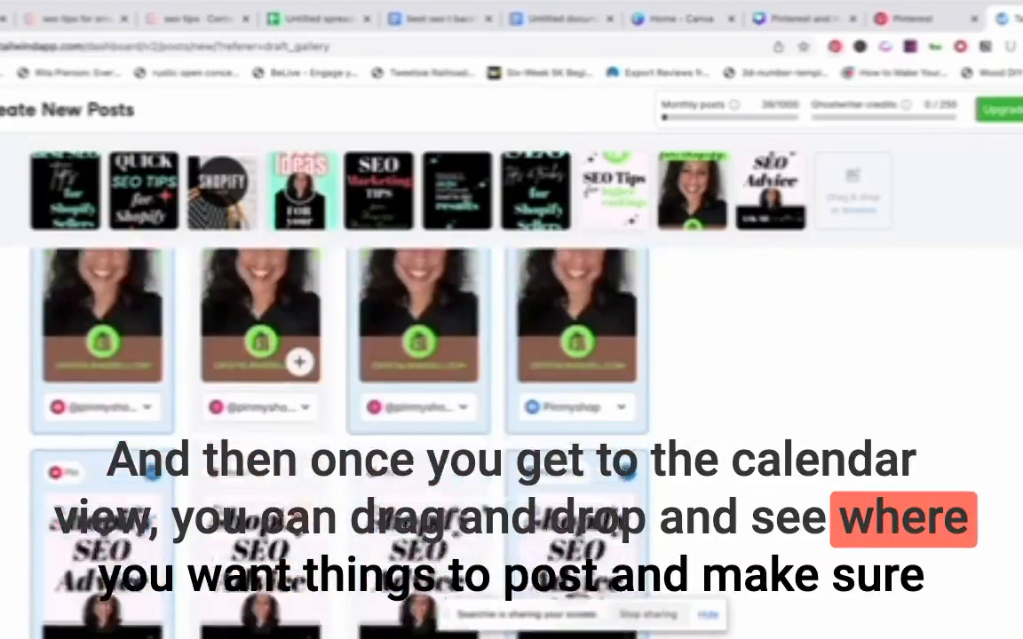
scroll(469, 426, "down", 2)
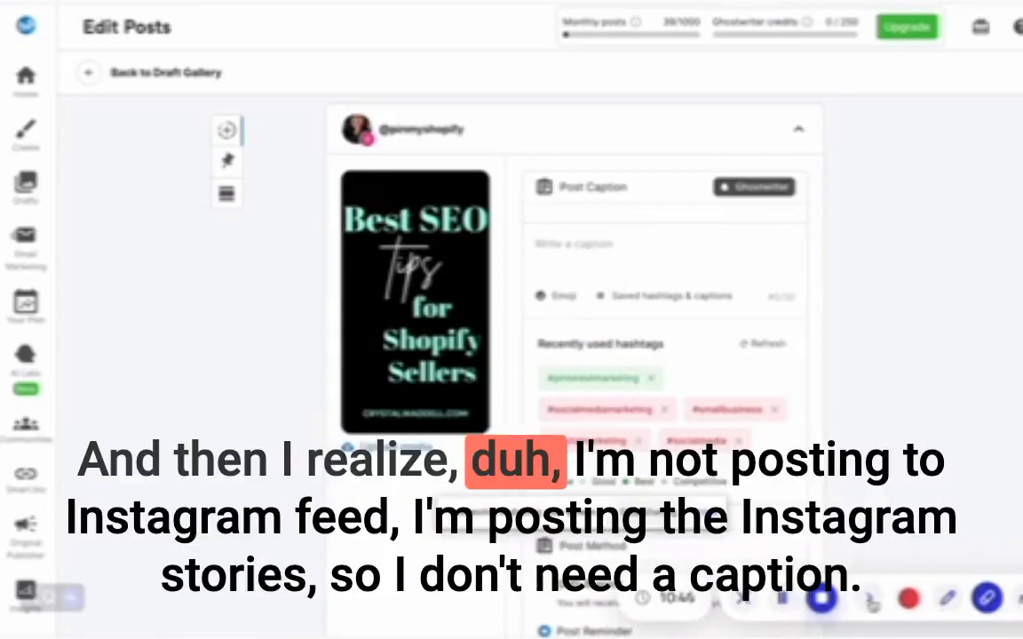
Start the Best SEO Tips story's caption with "Looking for the Best SEO Tips for Shopify Sellers?" followed by the creator's name.
left_click(636, 262)
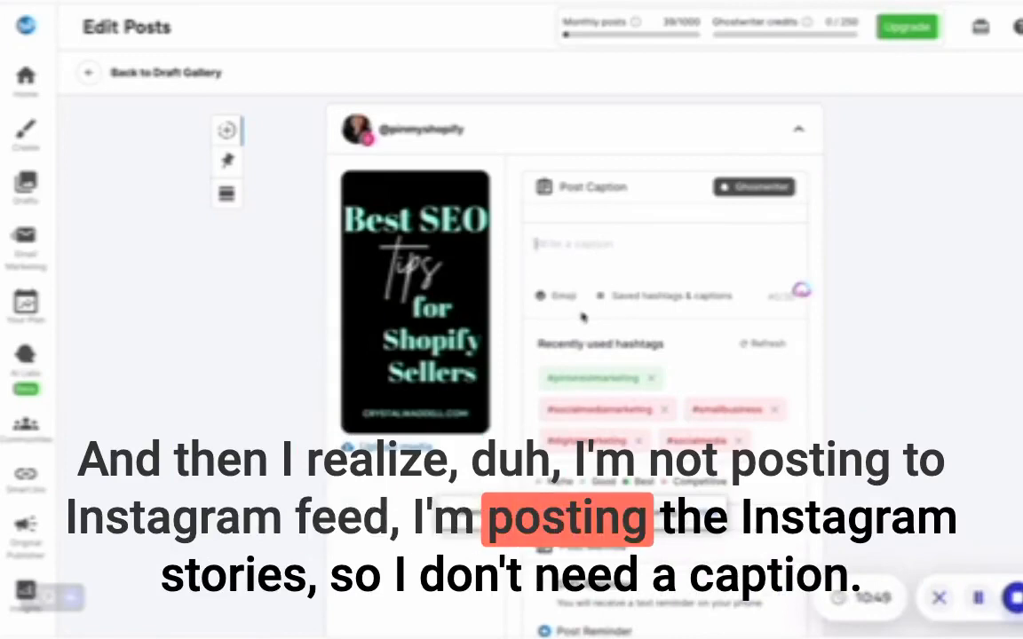
type("Looking for the Best")
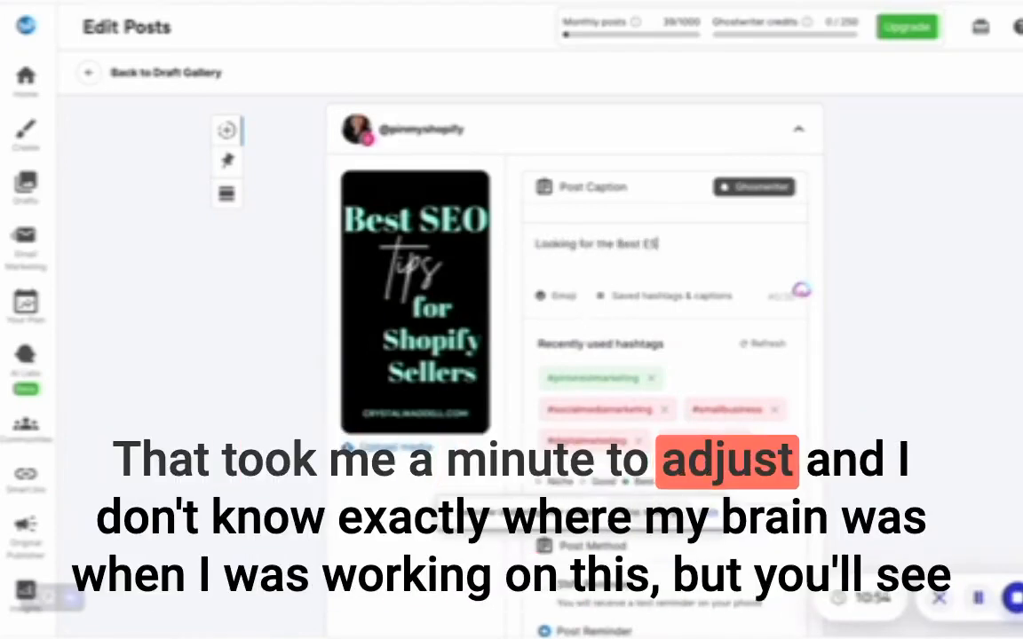
type(" SEO Tips for Shopify Sellers? Cry")
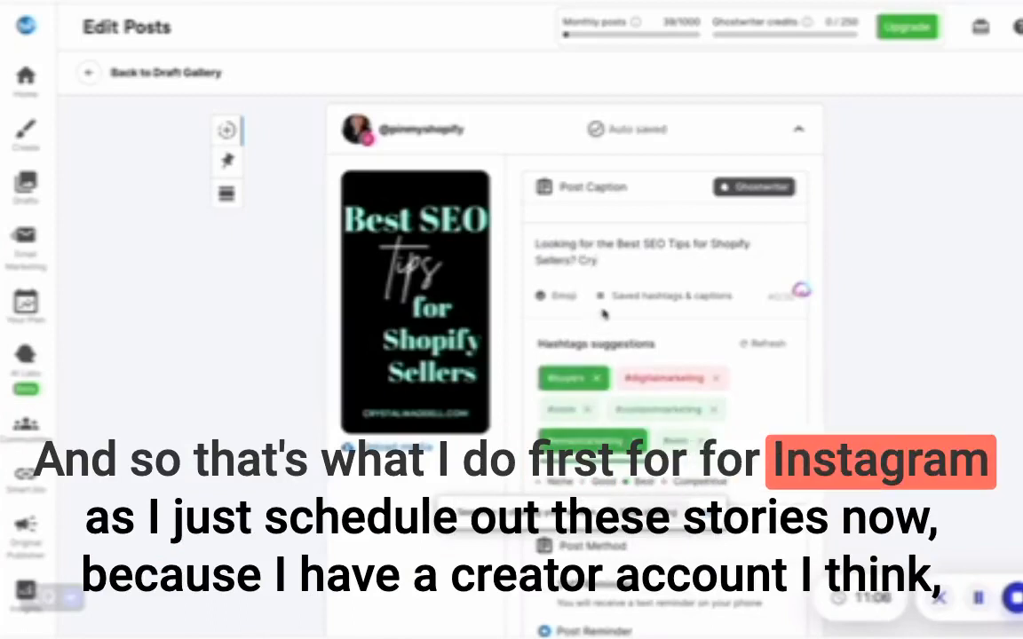
type("stalWaddel")
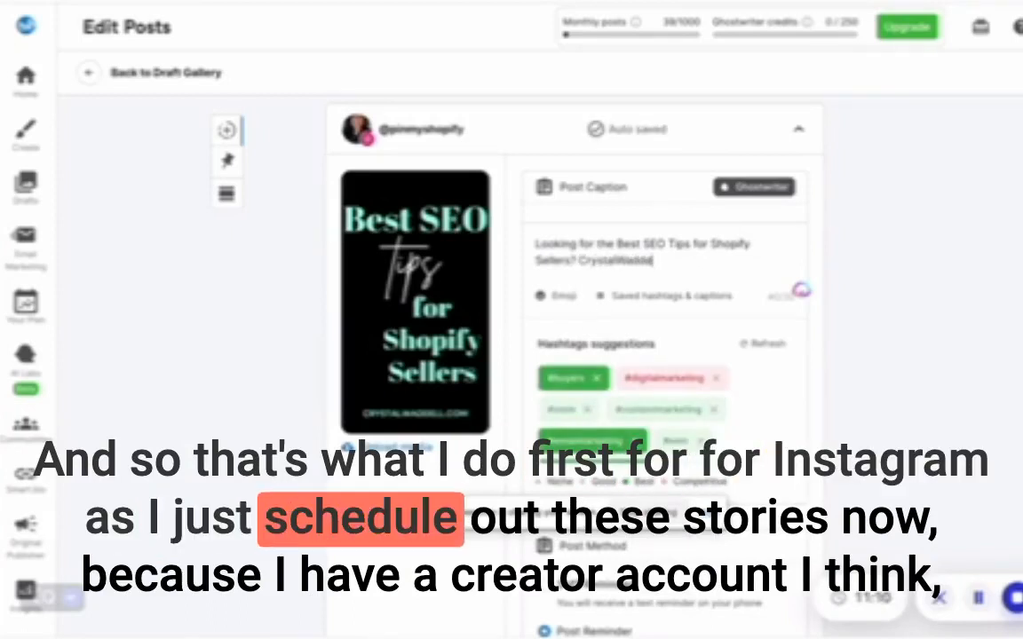
type("l")
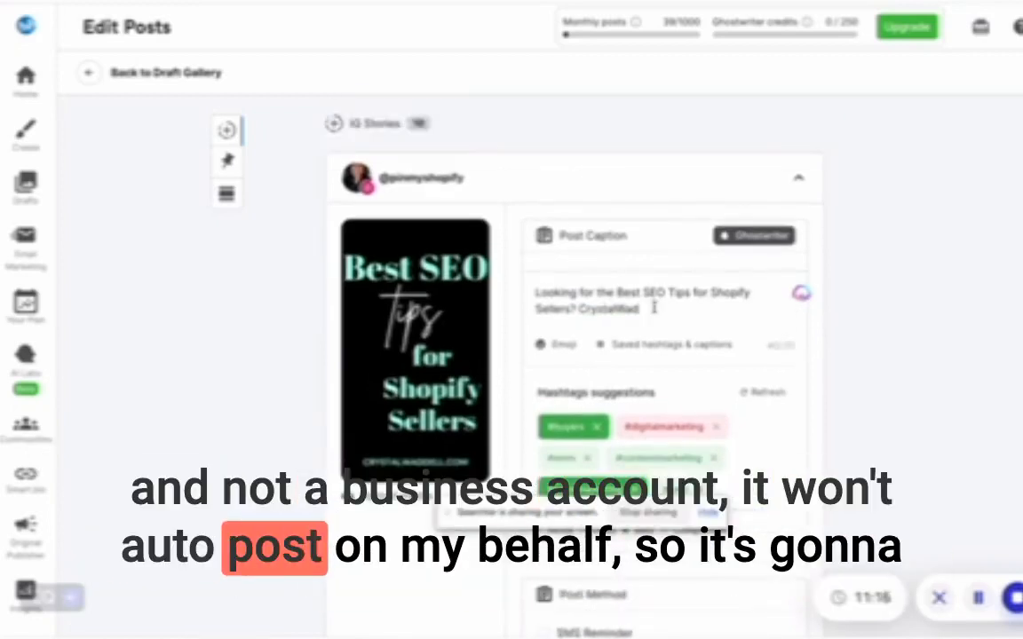
Clear the whole caption of the Best SEO Tips Instagram story and move on to its scheduling options.
key("super+a")
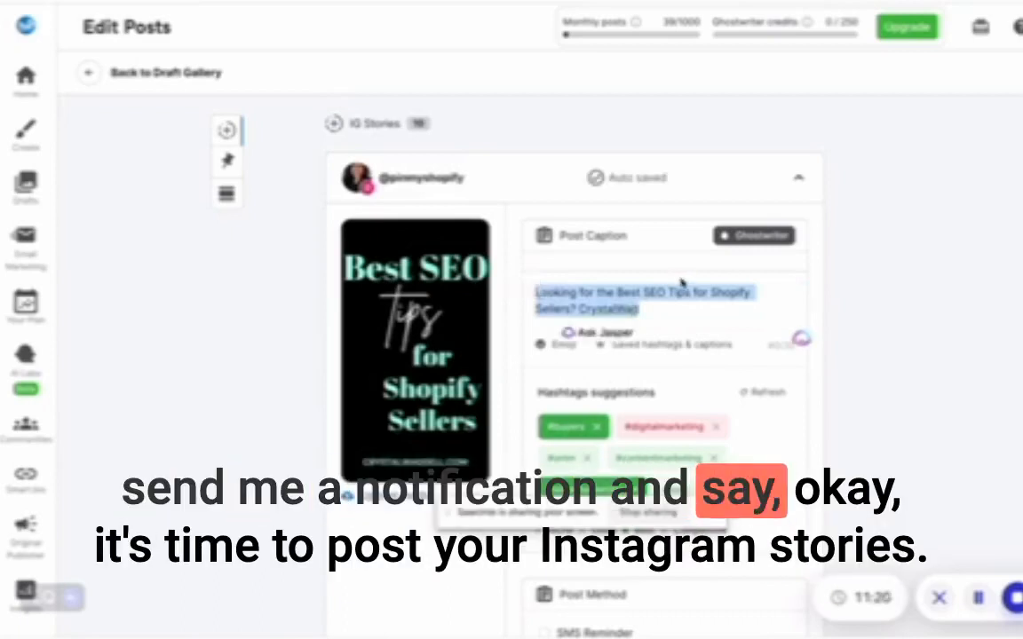
left_click_drag(657, 312, 536, 291)
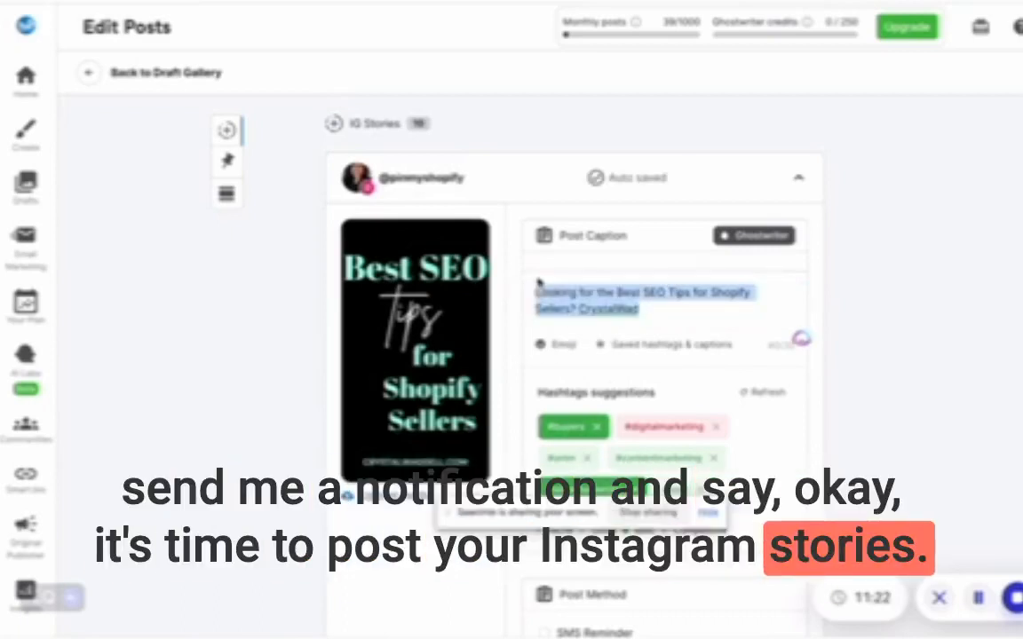
key("BackSpace")
scroll(539, 281, "down", 6)
scroll(539, 281, "down", 3)
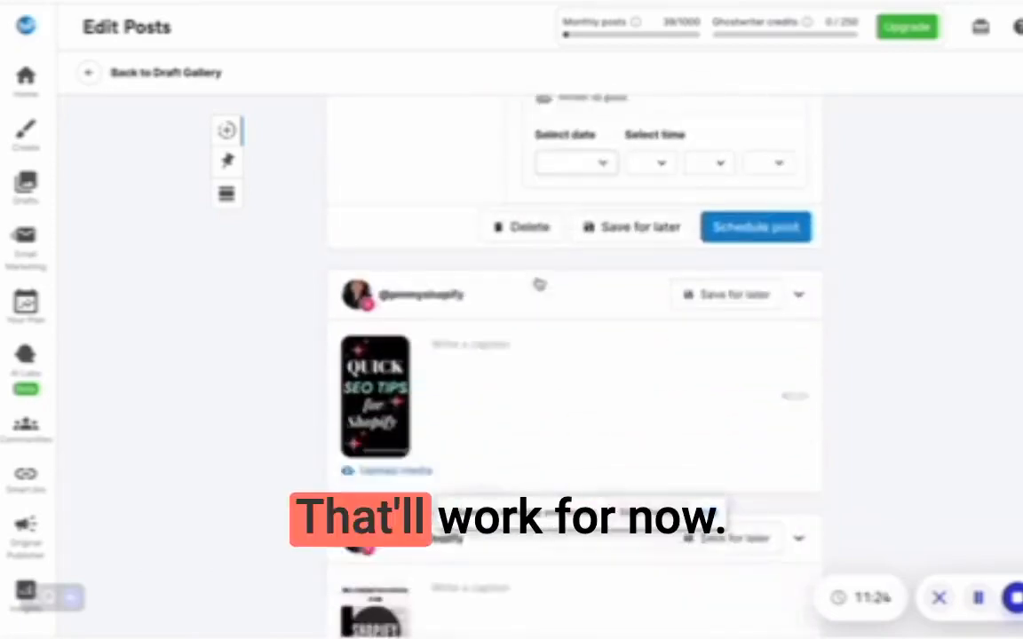
Set the Best SEO Tips Instagram story's posting date to June 5 and open the AM/PM choice of its posting time.
scroll(539, 282, "up", 2)
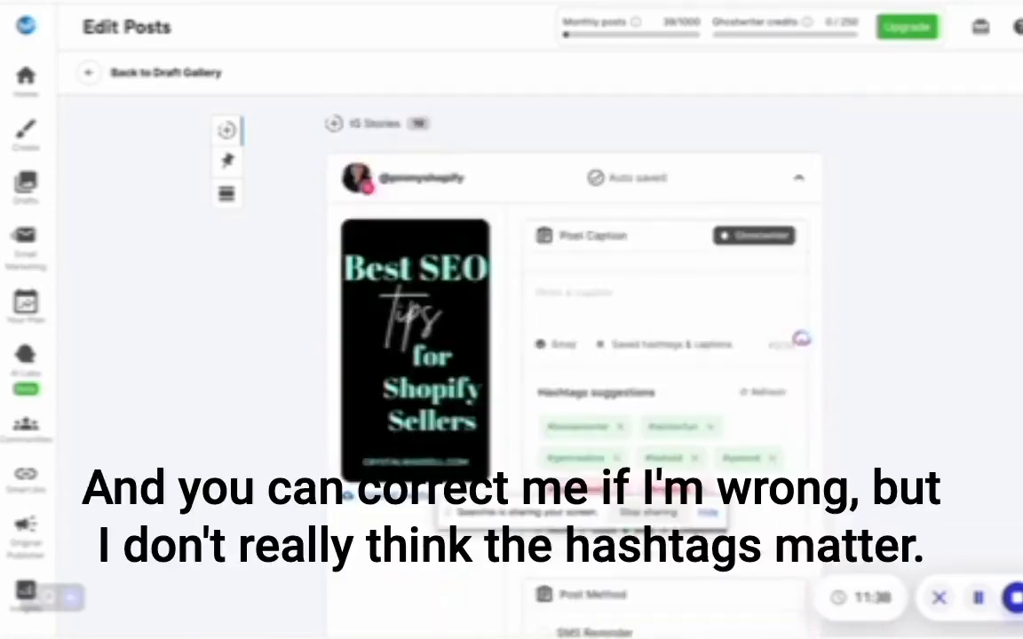
scroll(569, 355, "down", 5)
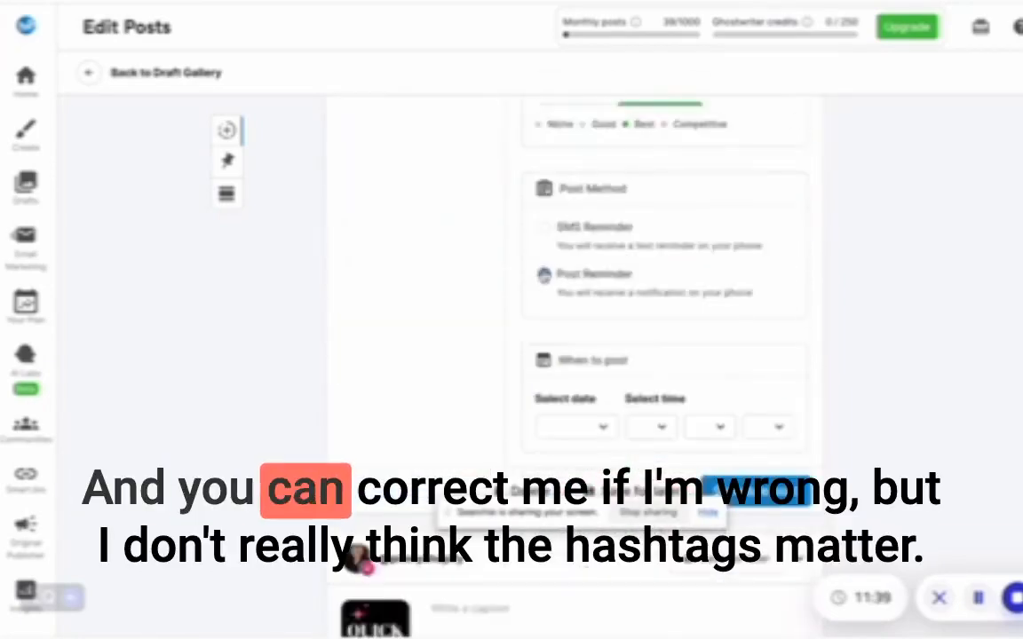
left_click(577, 428)
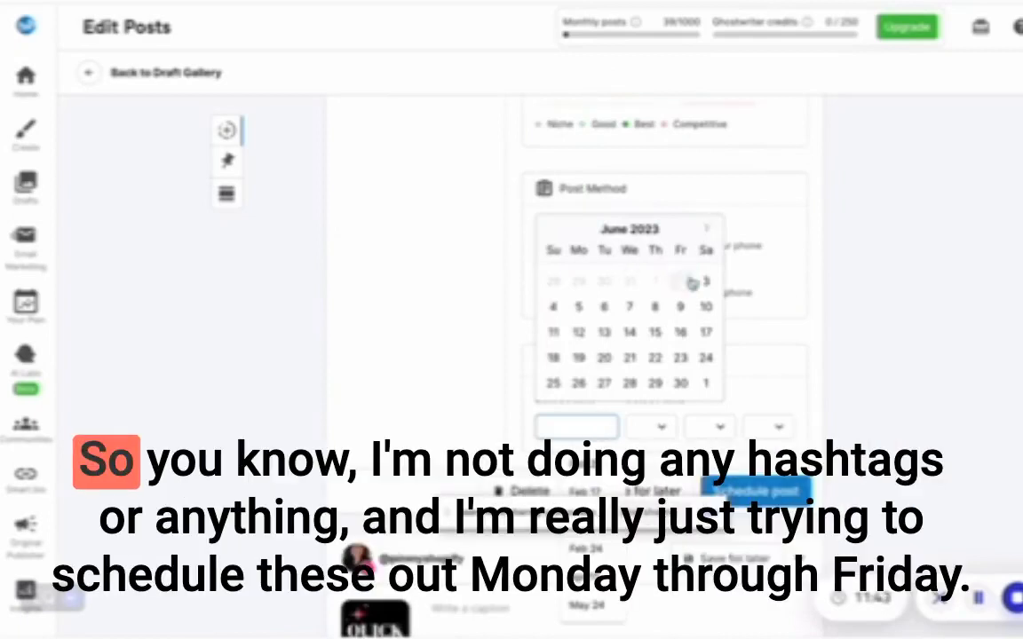
left_click(681, 281)
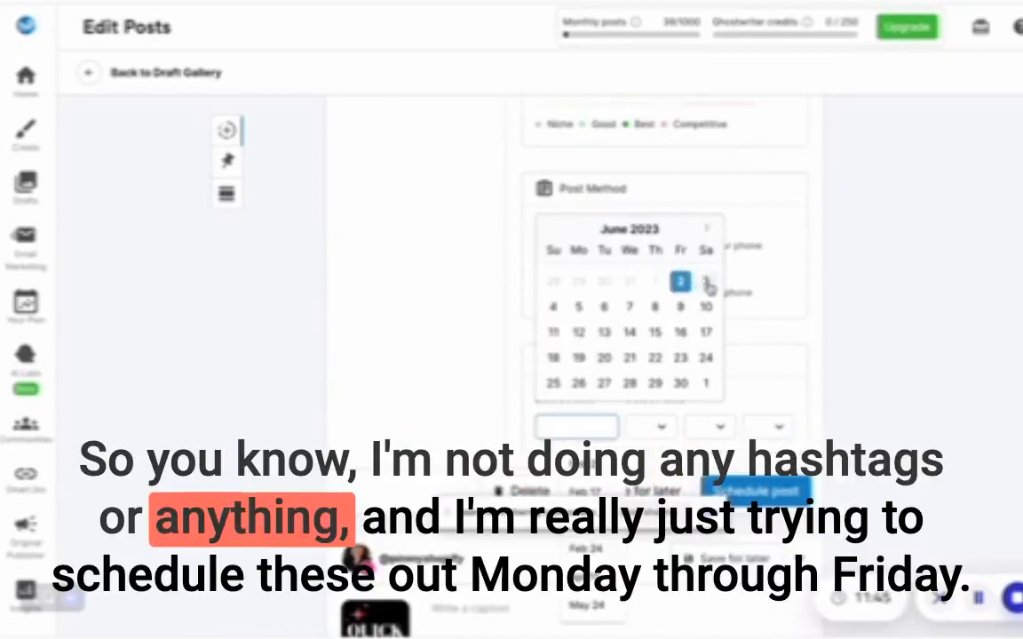
left_click(576, 308)
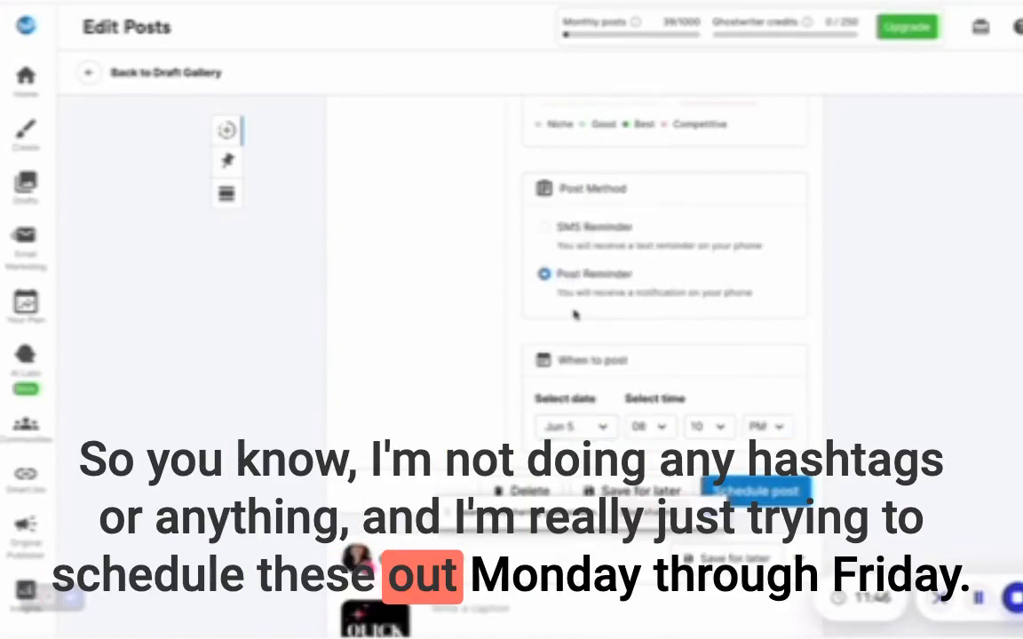
left_click(780, 428)
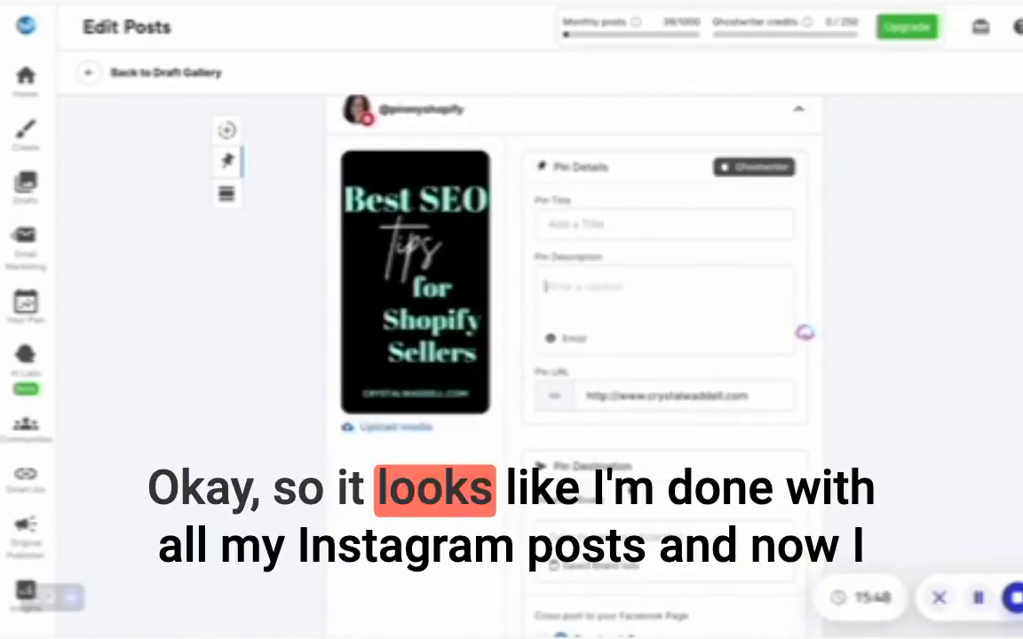
Title the Best SEO Tips Pinterest pin "Best SEO Tips For Shopify Sellers: Gobble Them Up".
scroll(587, 327, "up", 2)
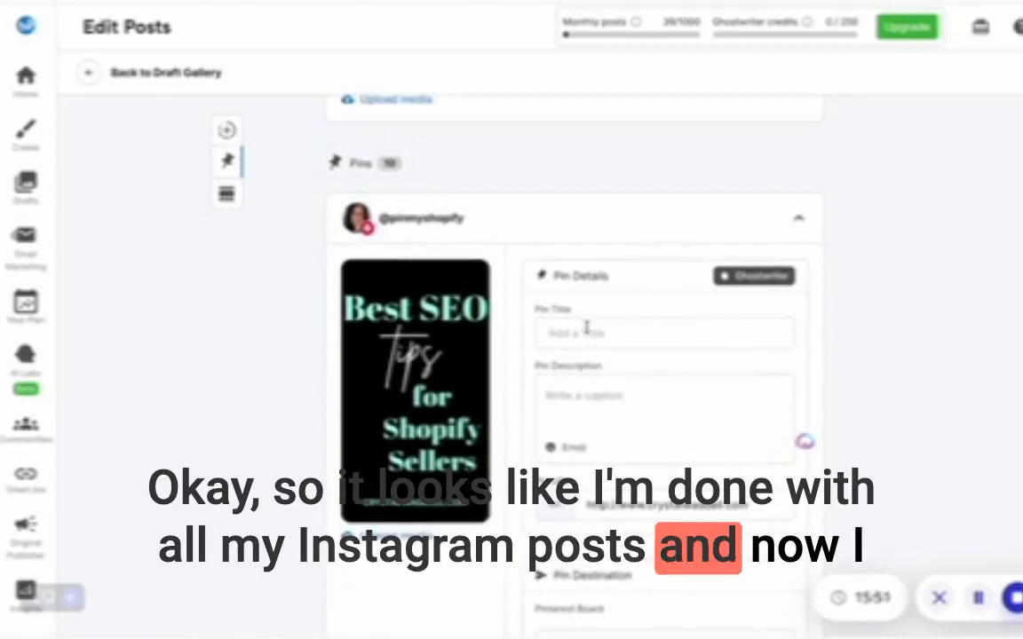
type("est S")
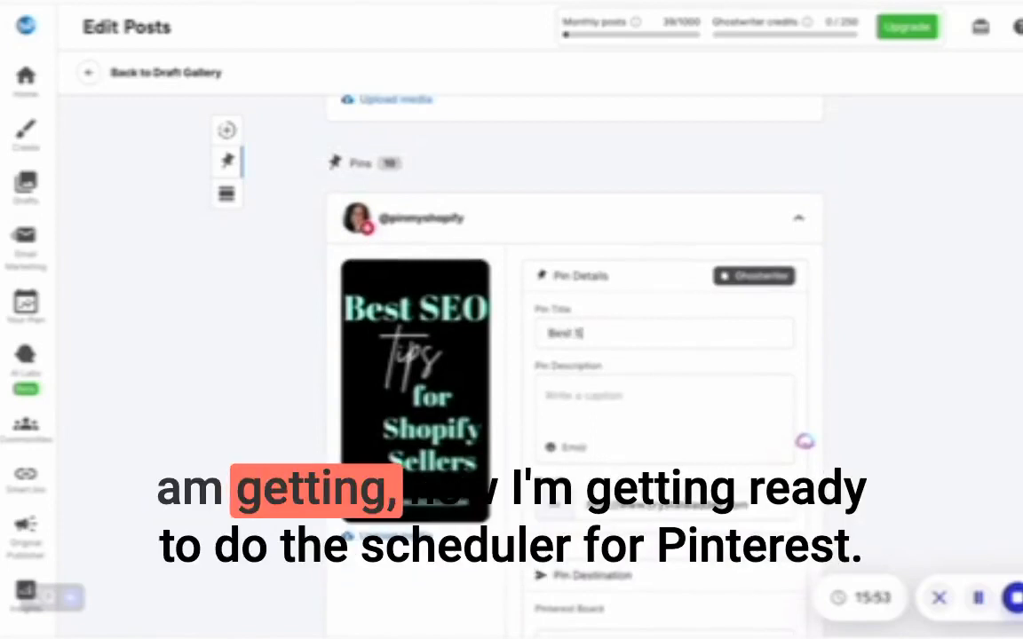
type("EO Tips For")
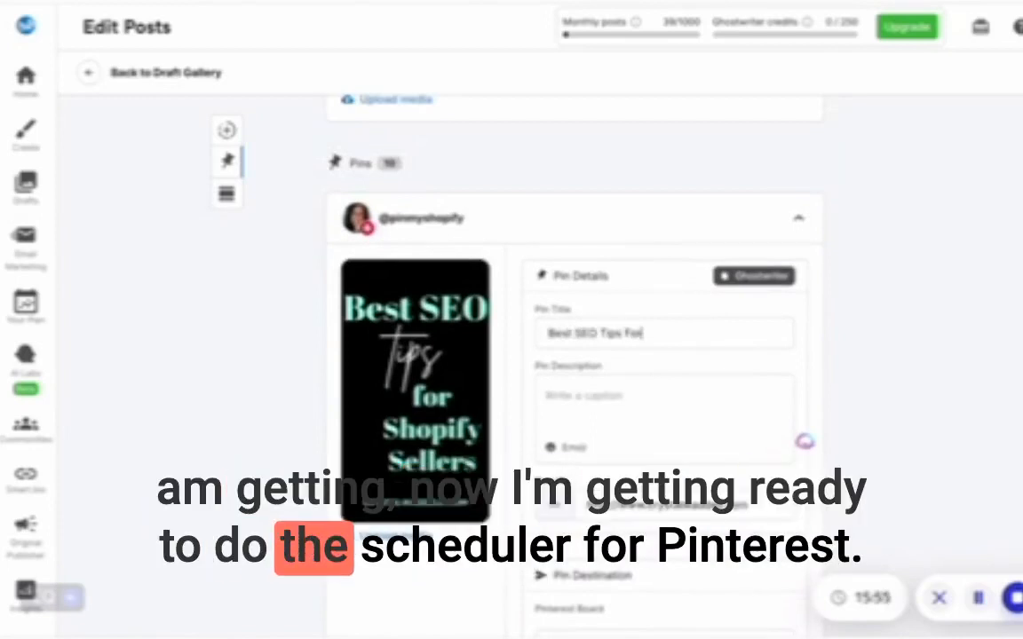
type(" Shopify Se")
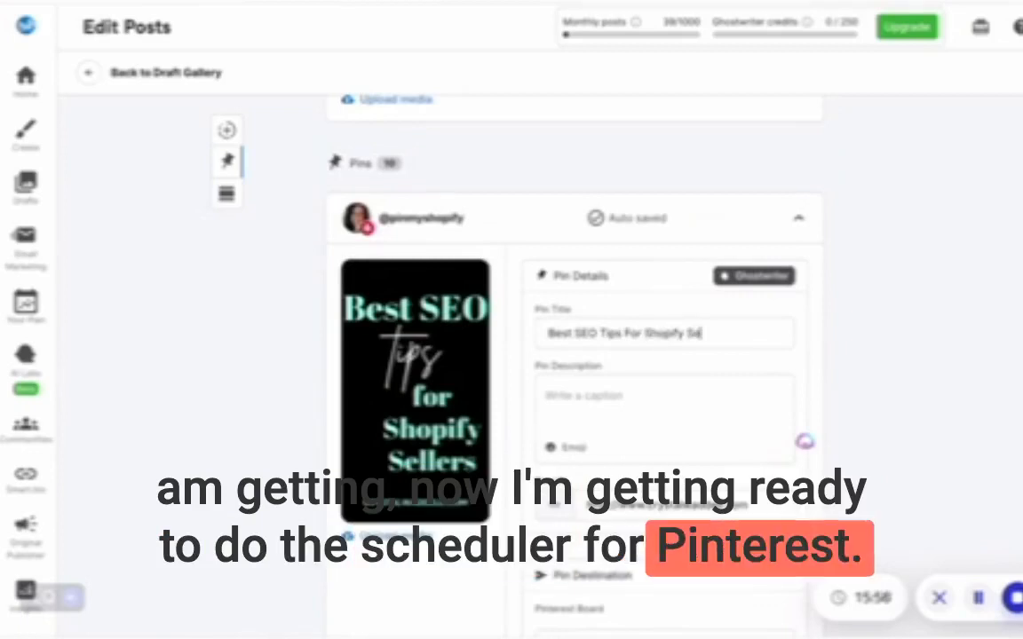
type("llers:")
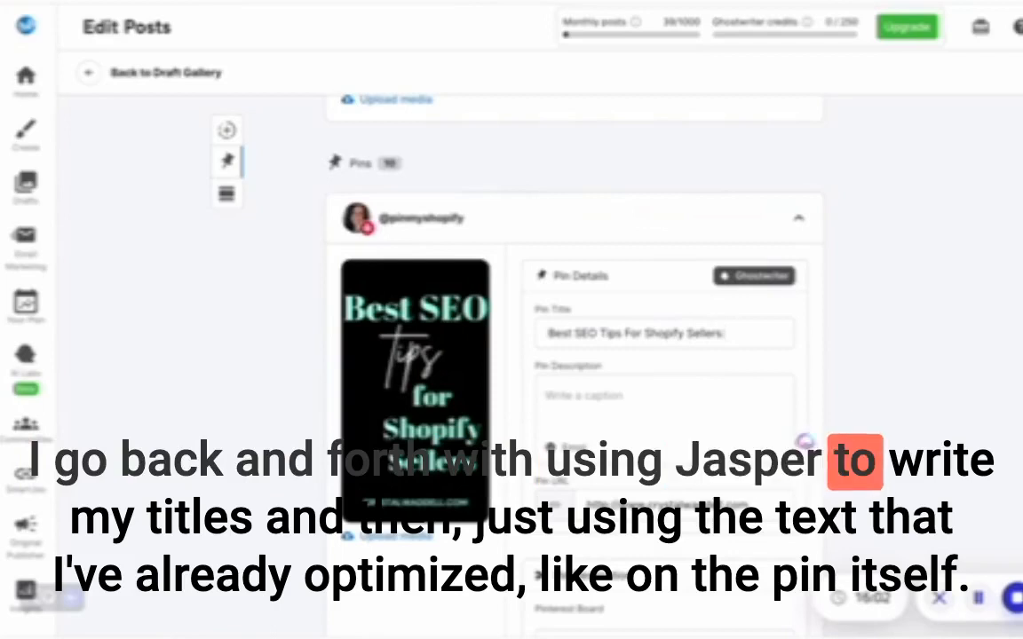
type(" Gobb")
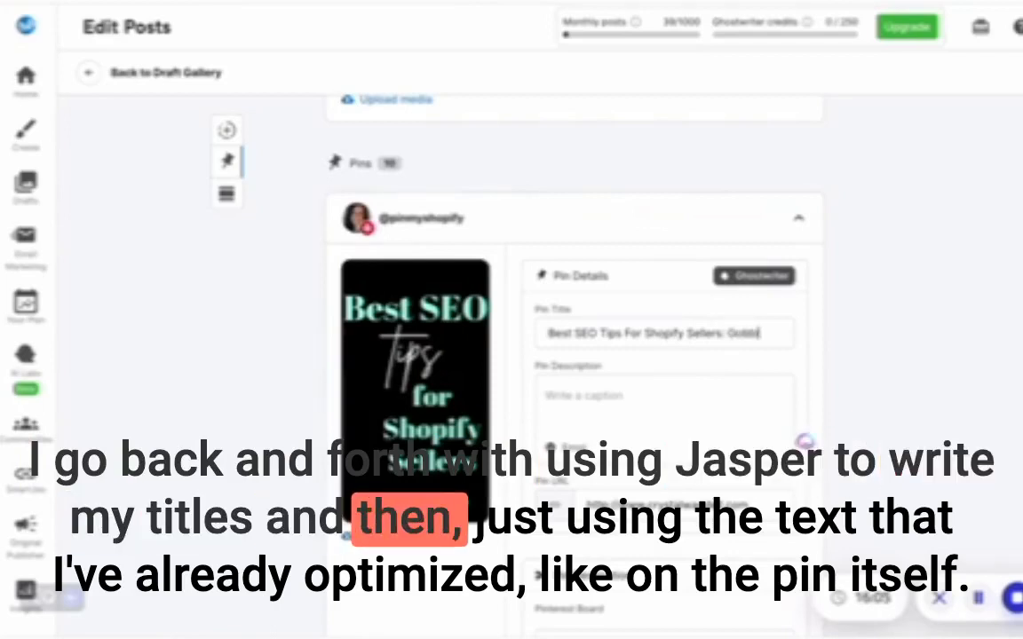
type("le Them Up")
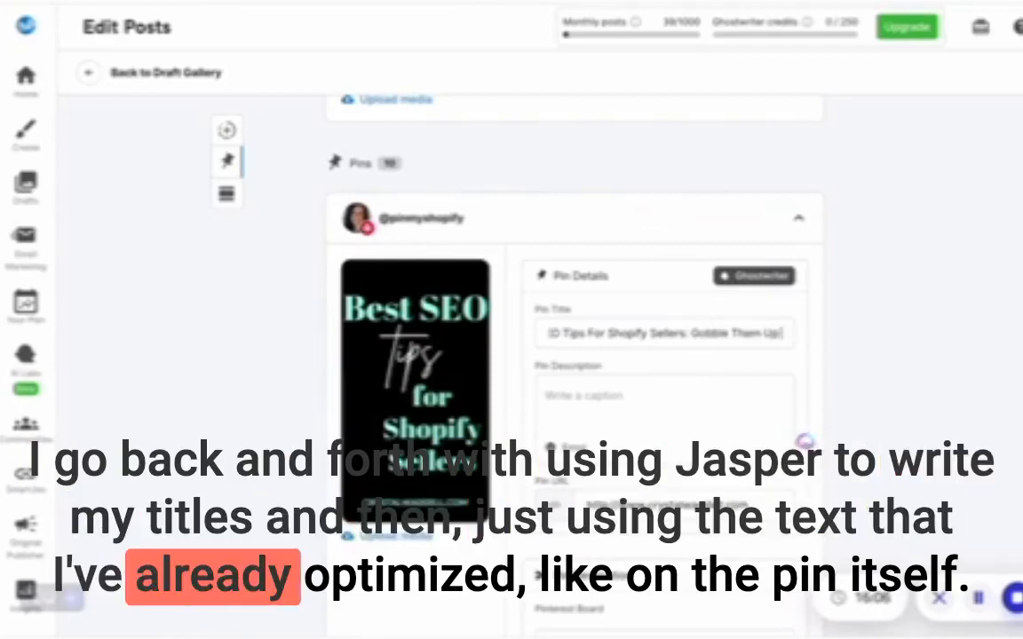
Replace the Best SEO Tips pin's whole title with "t" followed by the creator's website address.
key("ctrl+a")
type("10")
type("l")
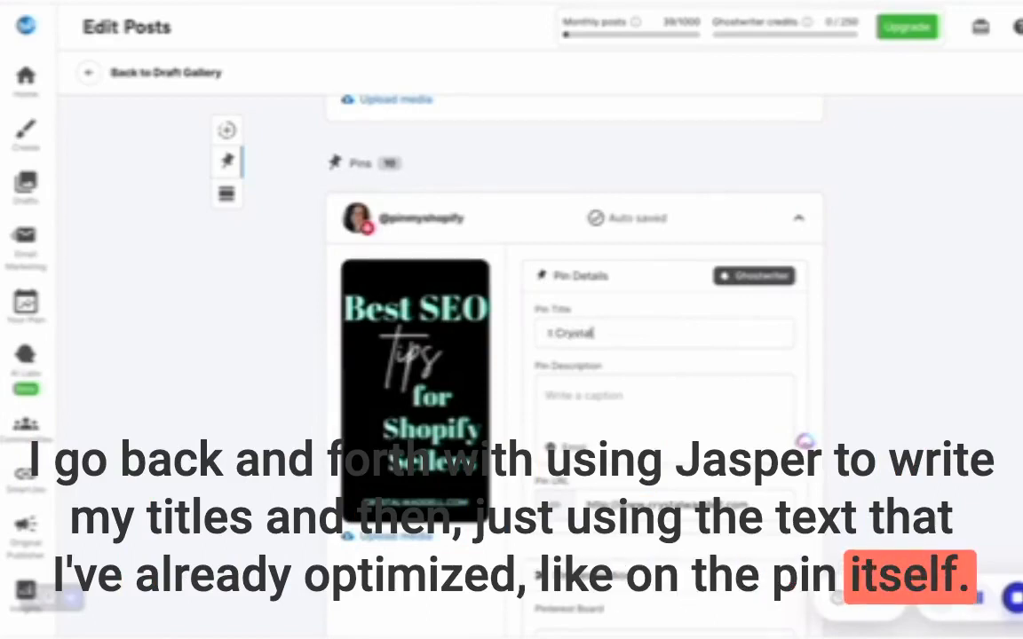
type("waddell.com")
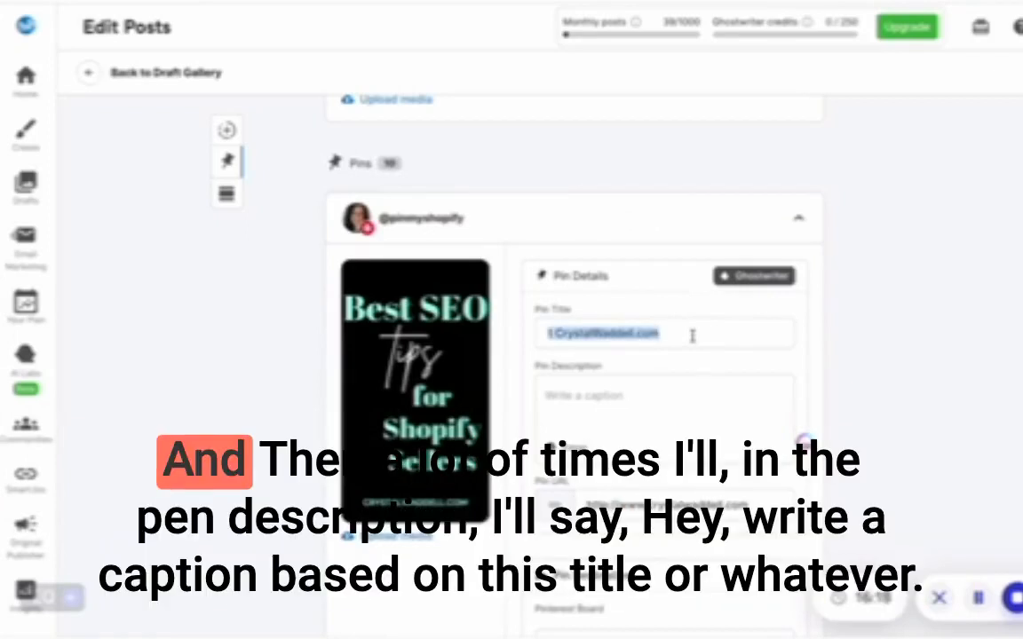
Generate an AI pin description from the prompt "Write a caption:" plus the title text, and clear the generated description.
left_click(552, 395)
type("W")
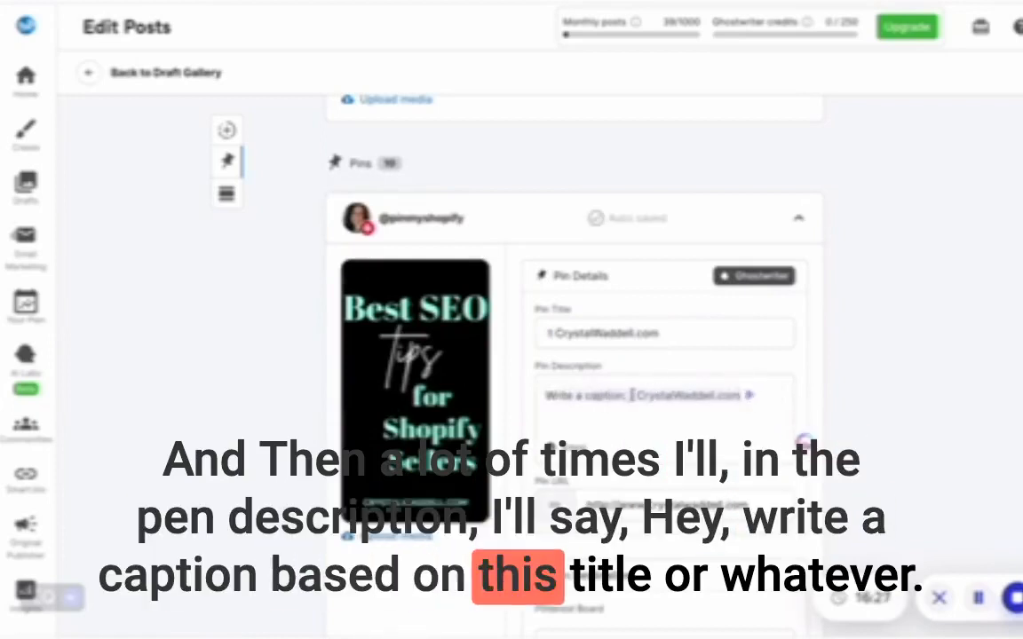
left_click(769, 398)
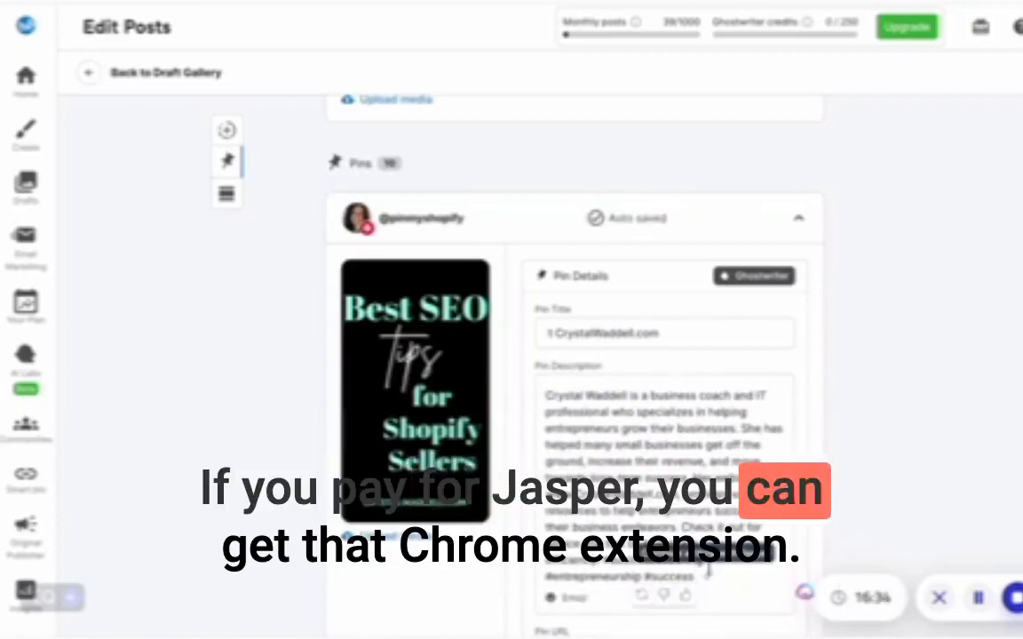
key("ctrl+a")
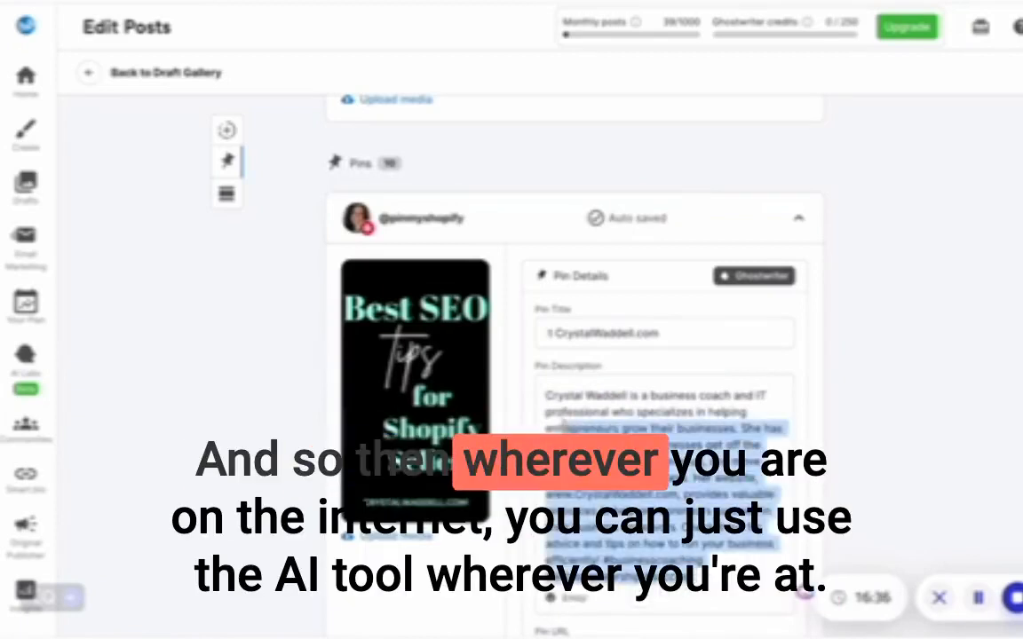
key("BackSpace")
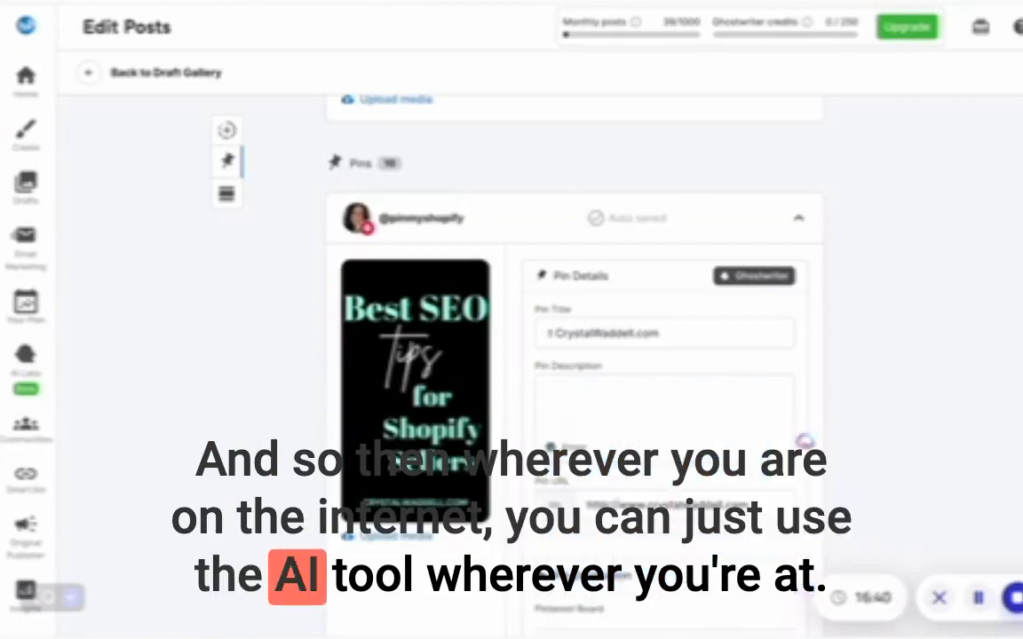
Begin the pin description with "Find the best SEO tips for Shopify Sellers at", the creator's website address and, after a period, the creator's first name.
type("Find")
type("the")
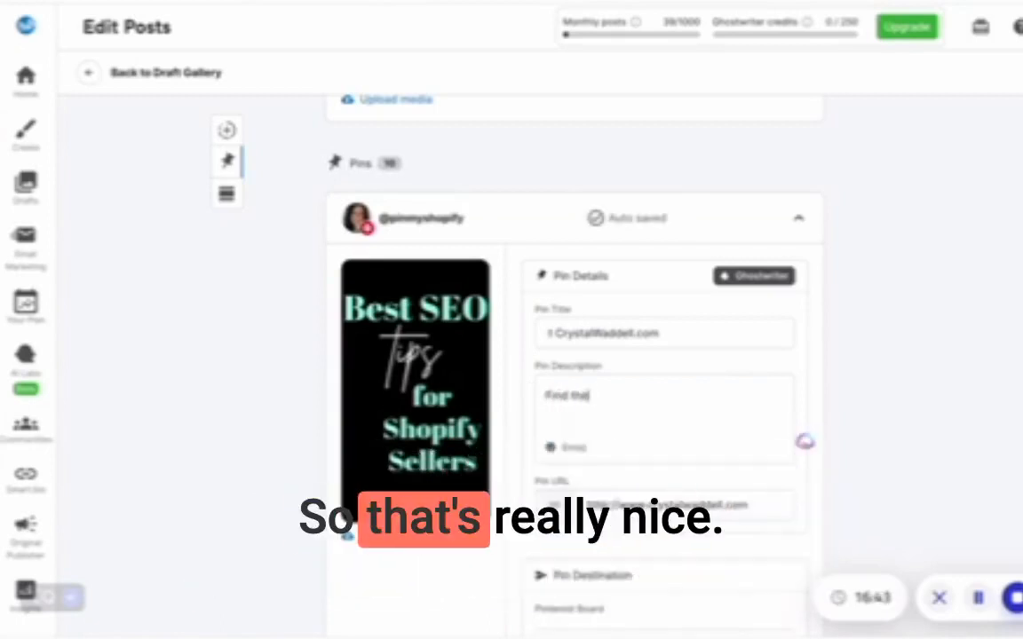
type(" best SEO")
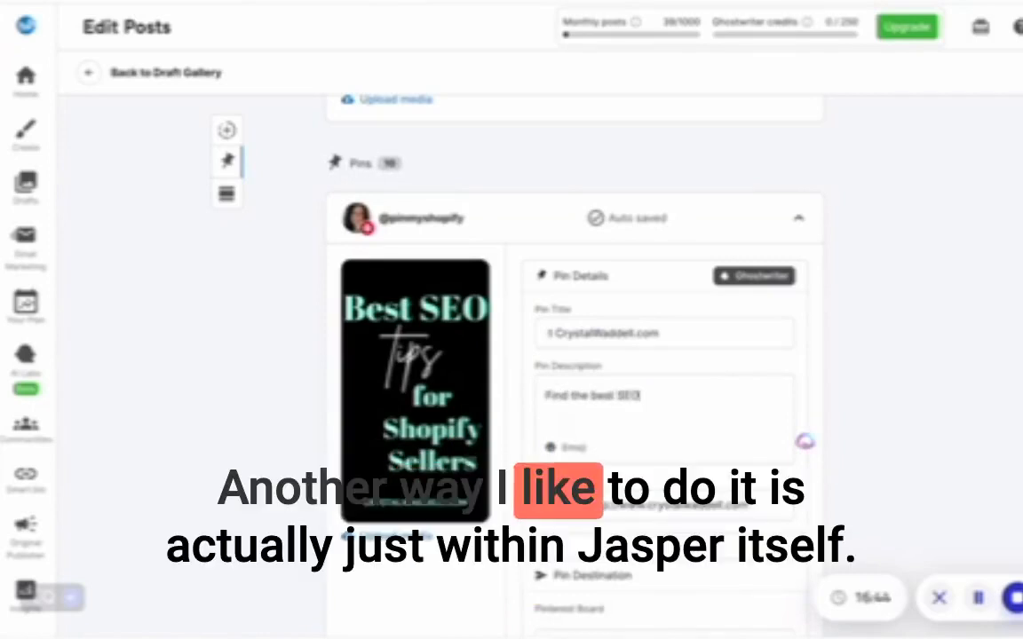
type(" tips for Shop")
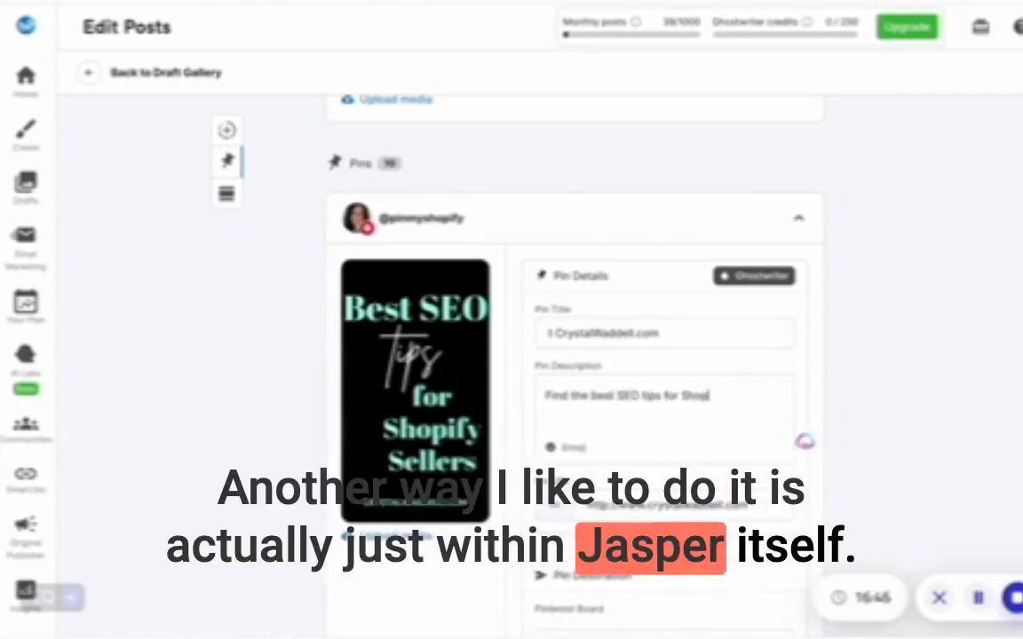
type("ify Sellers at Crys")
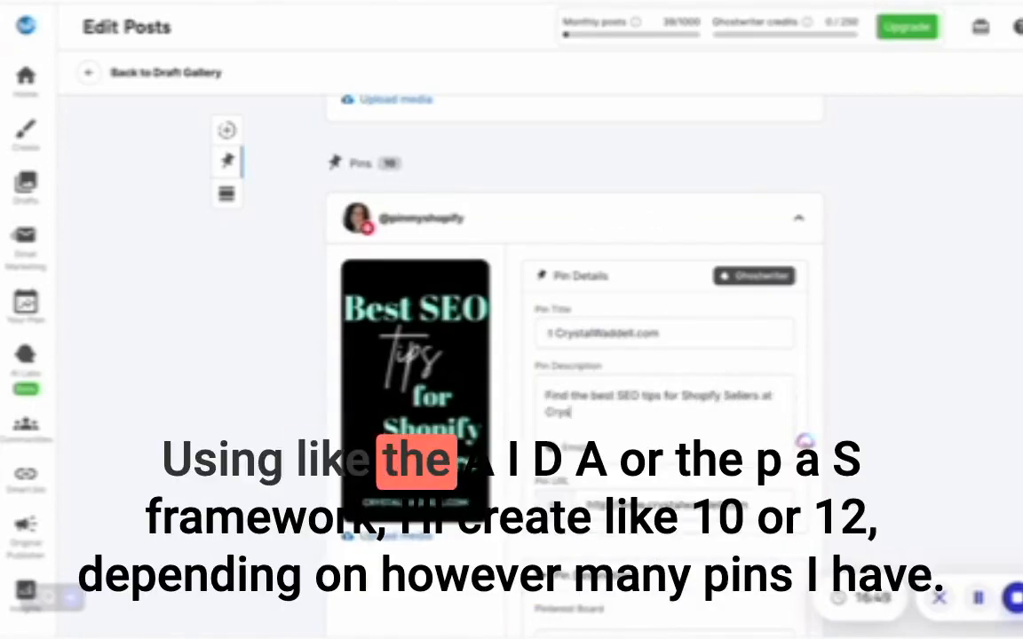
type("talWaddell")
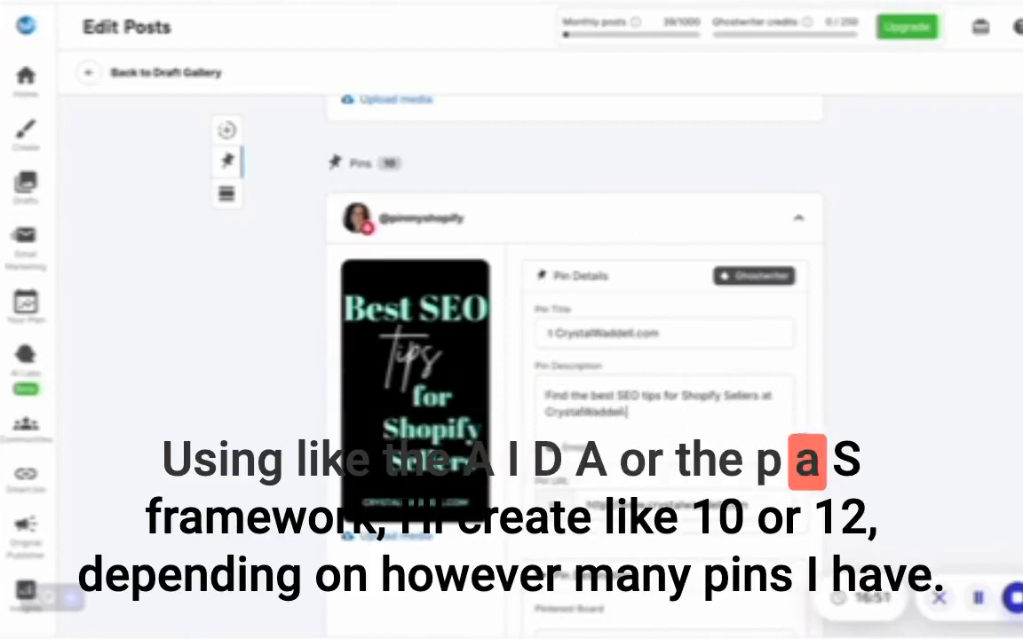
type(".com. Crystal")
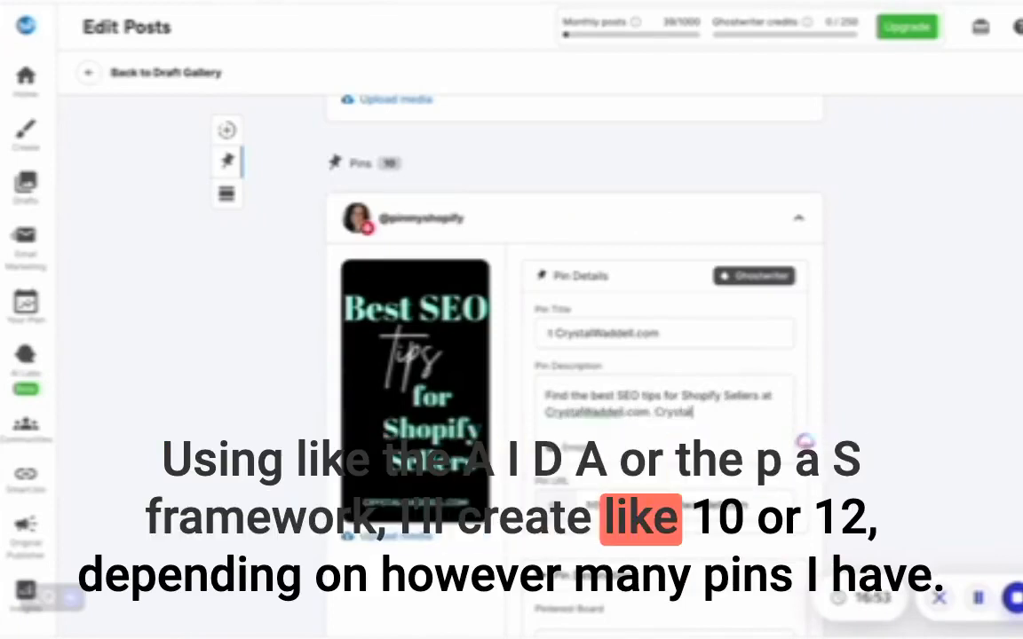
Continue the pin description's second sentence with "offers VIP days for Shopify store set up and Shopify SEO Site audits.".
type(" offers VIP")
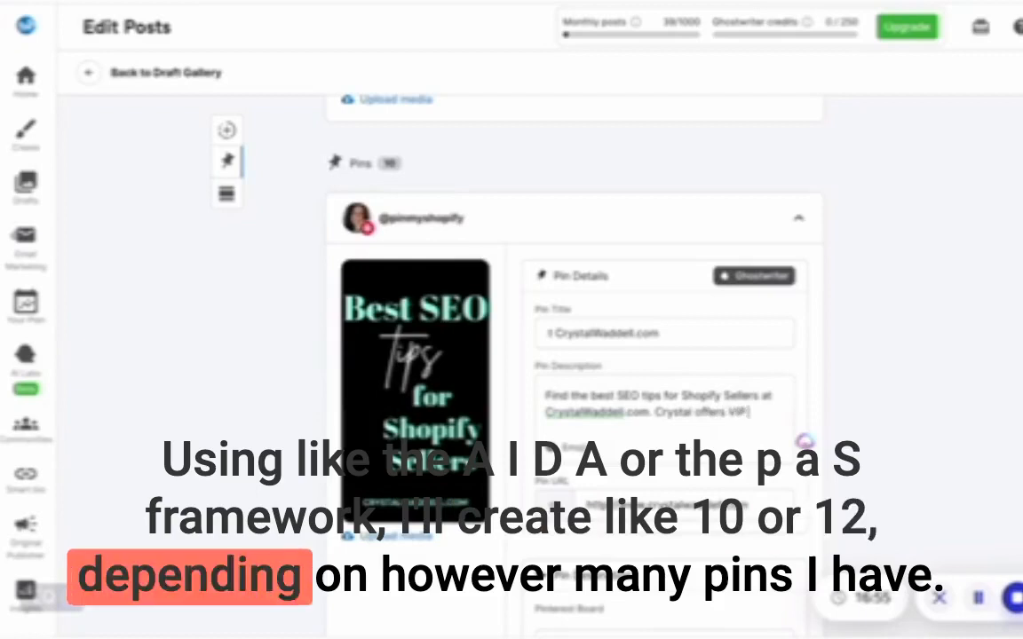
type(" days for Shopify sel")
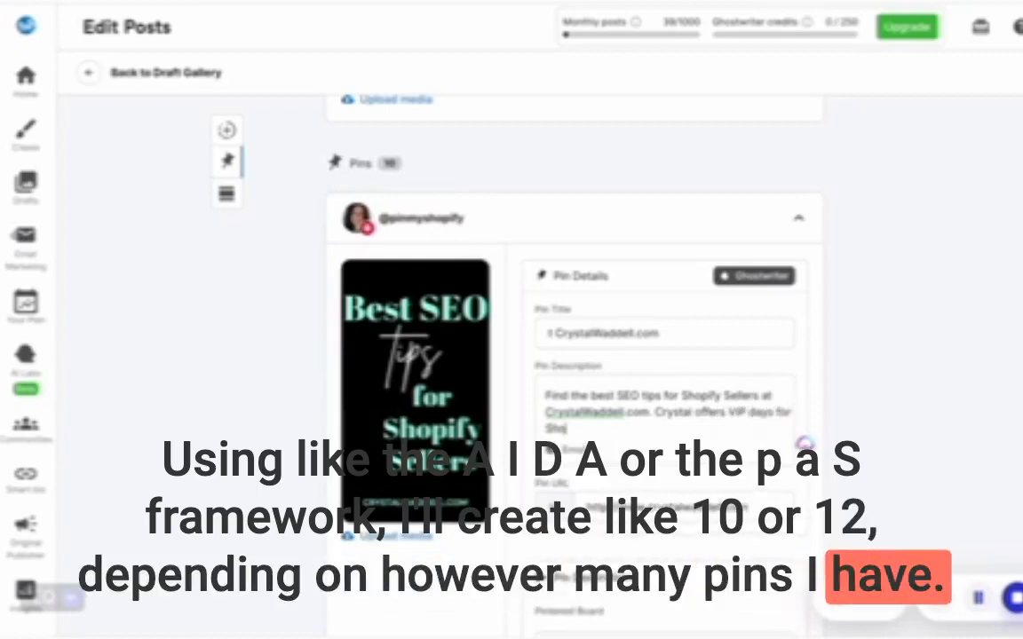
type("re")
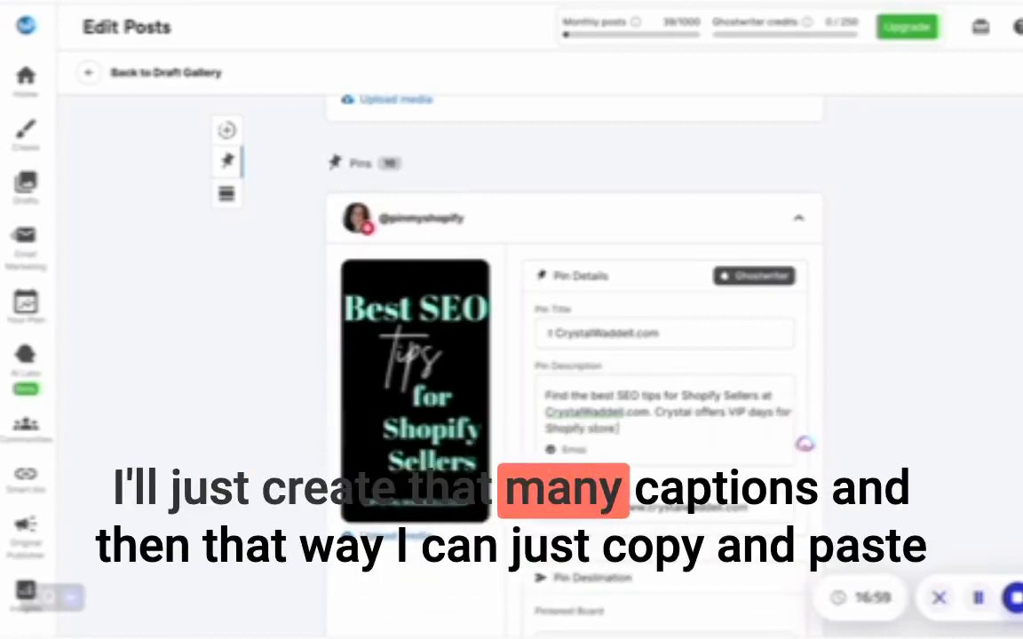
type(" set up and ")
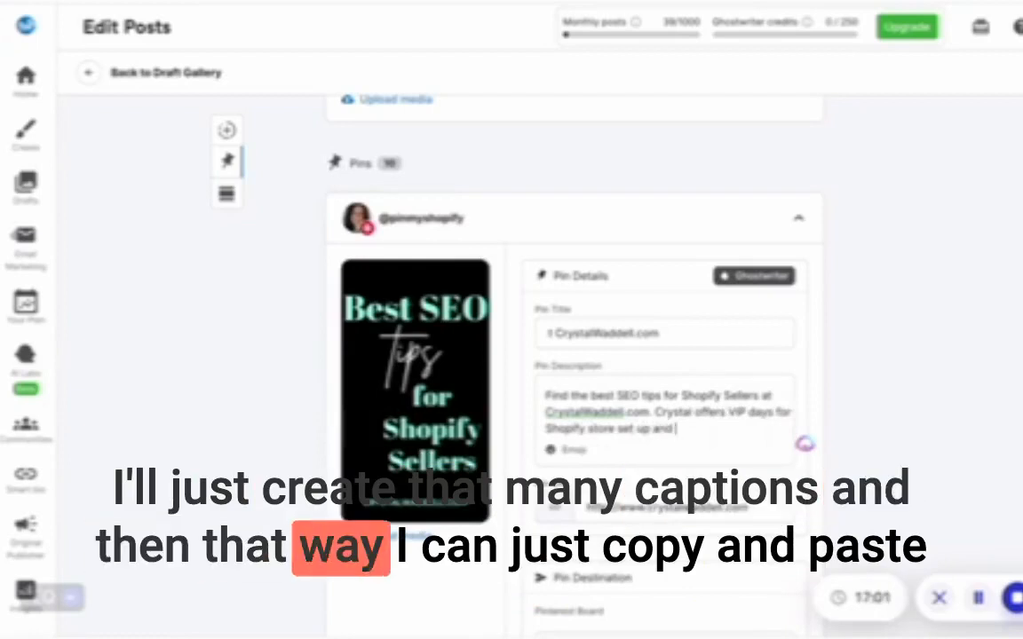
type("Shopify S")
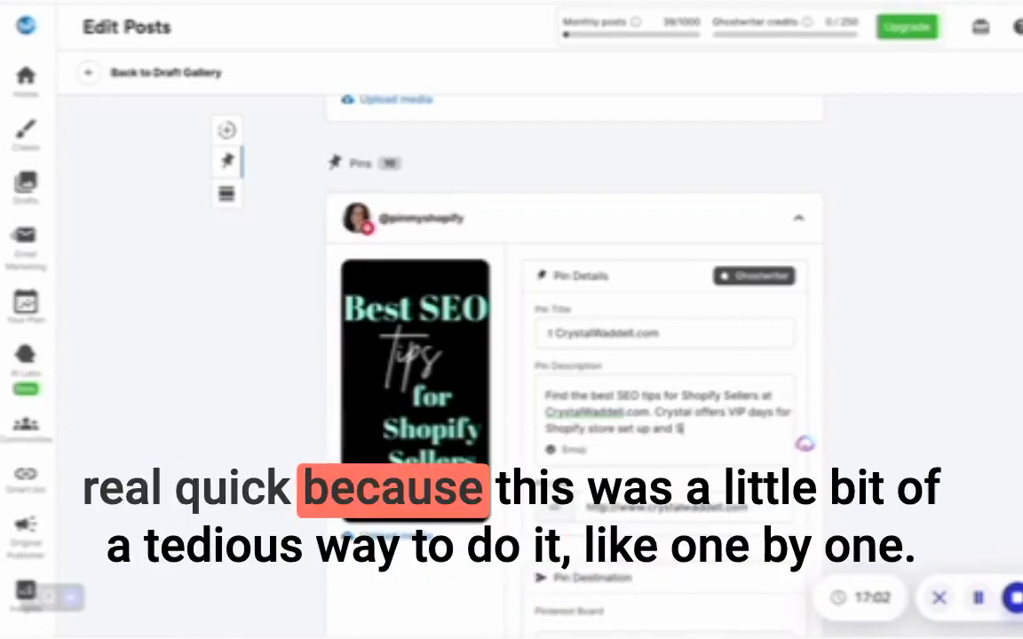
type("EO Site aud")
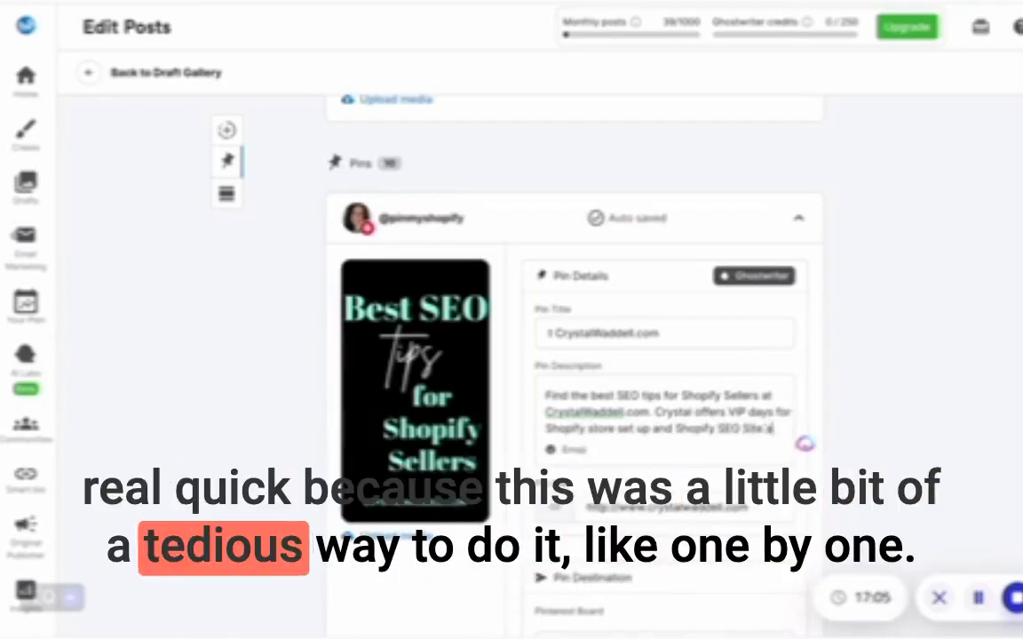
type("iting")
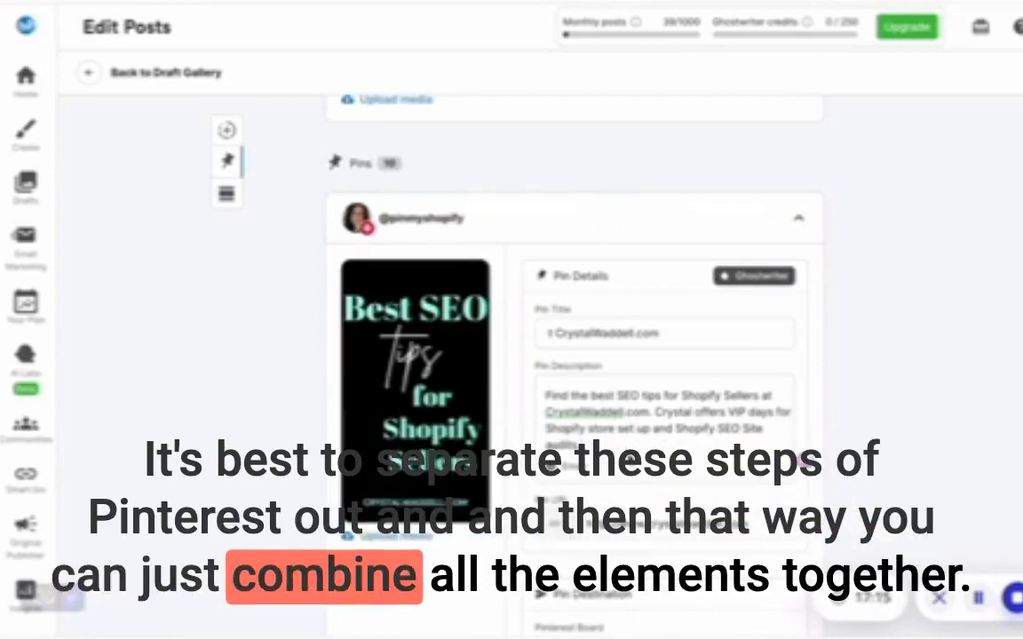
Finish the pin description with "Find the latest best practices and tips for your Shopify Store SEO that you can implement today!".
type("Find the latest")
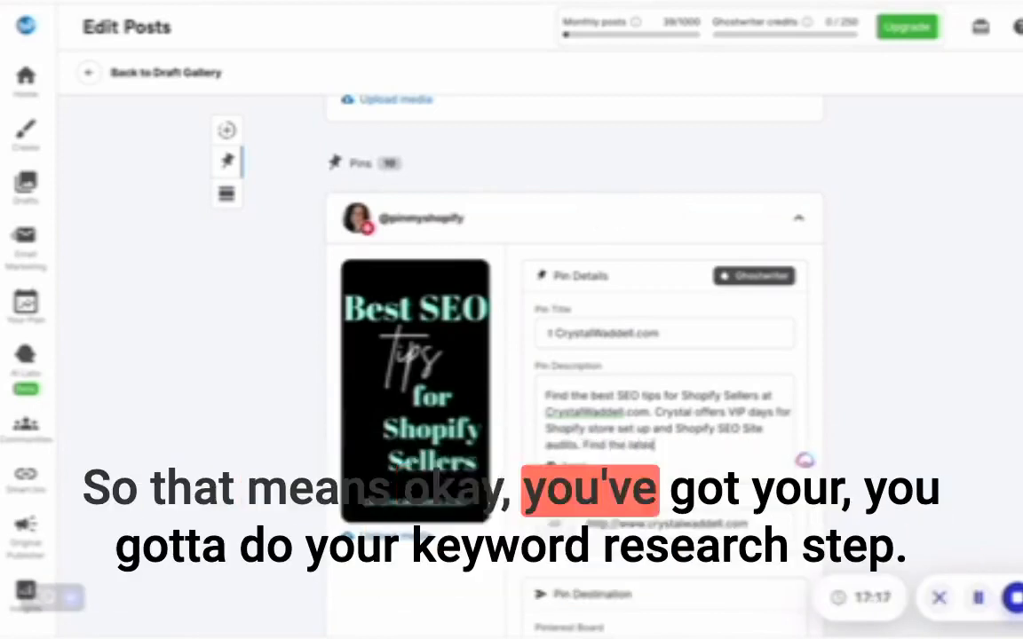
type(" best pract")
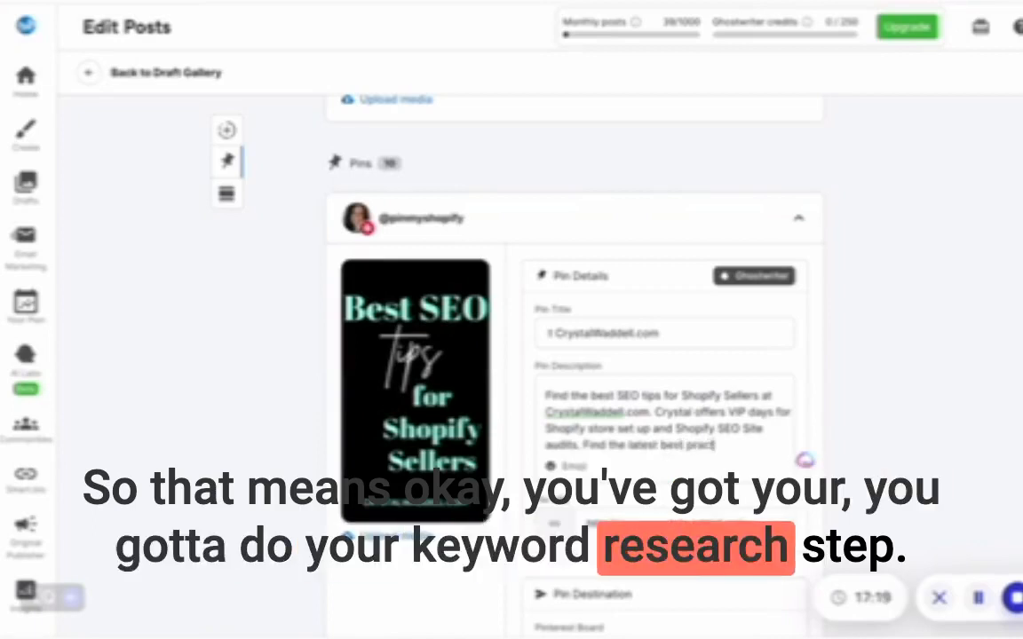
type("ices and tips: Sho")
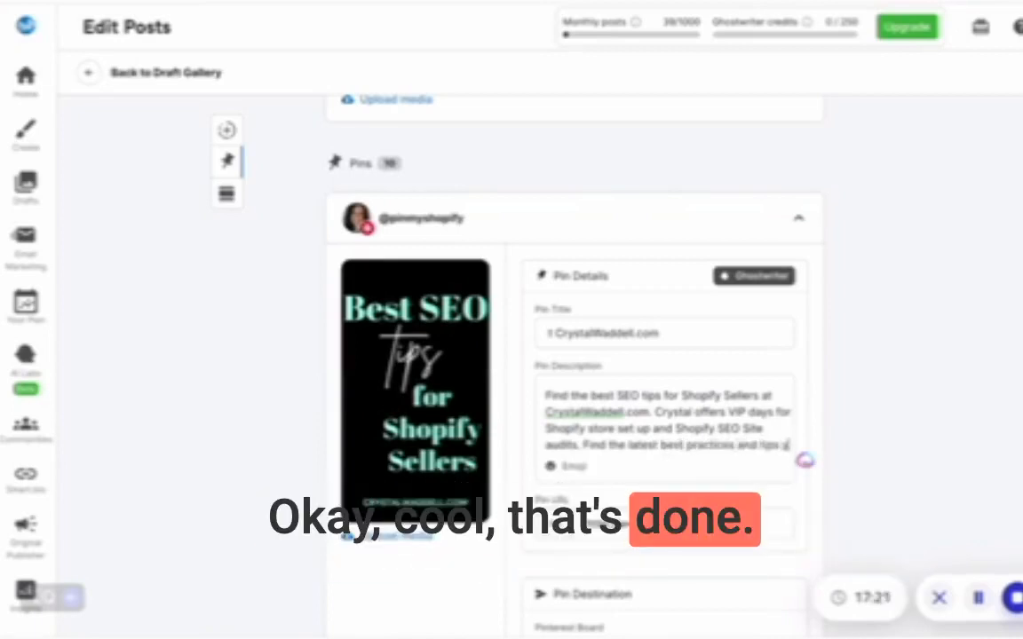
type("r your S")
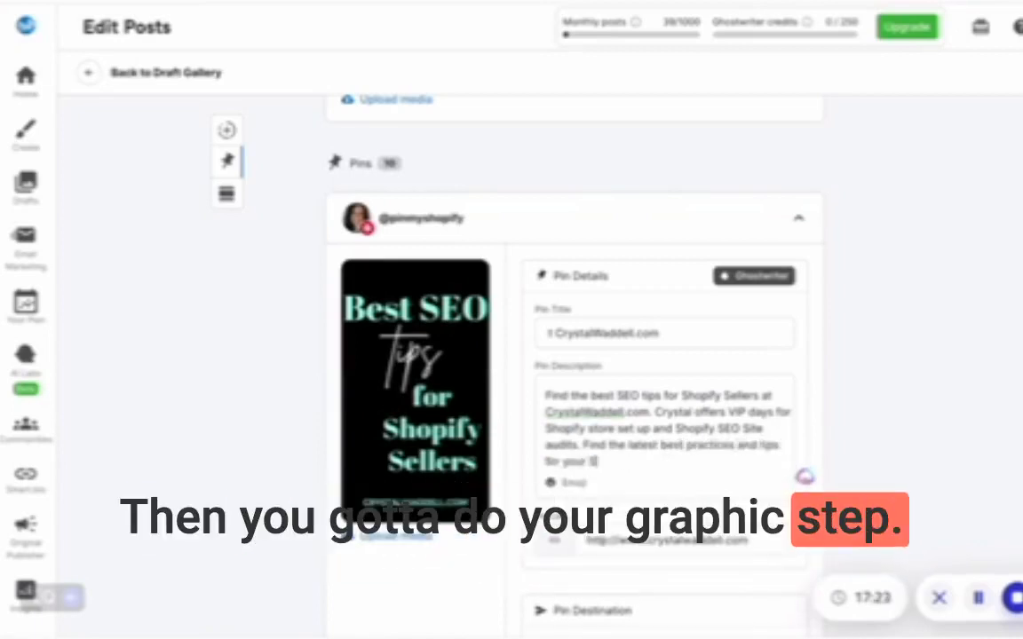
type("hopify Store S")
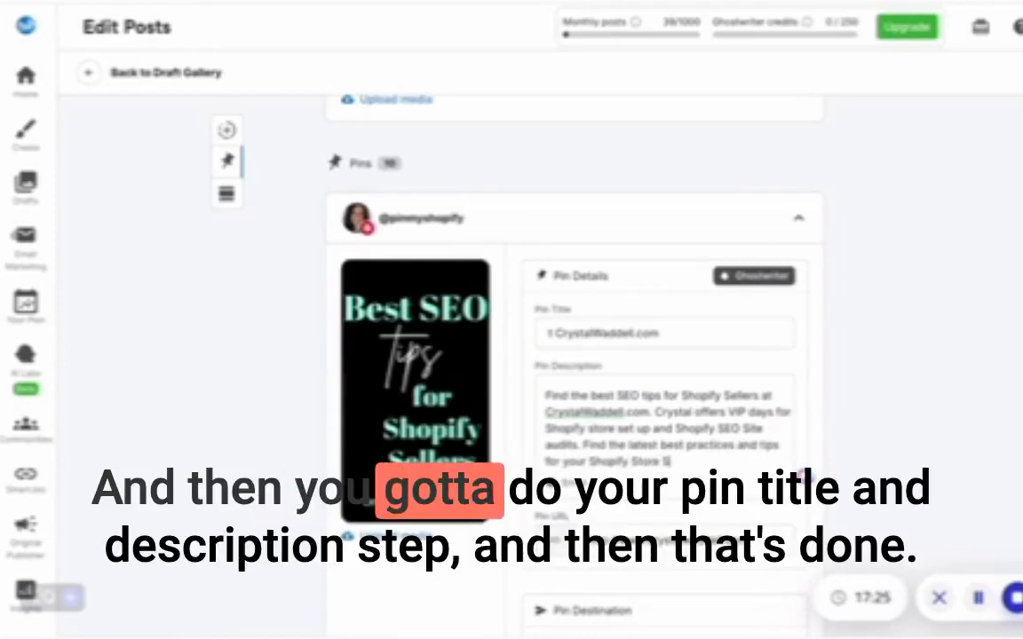
type("EO that you can")
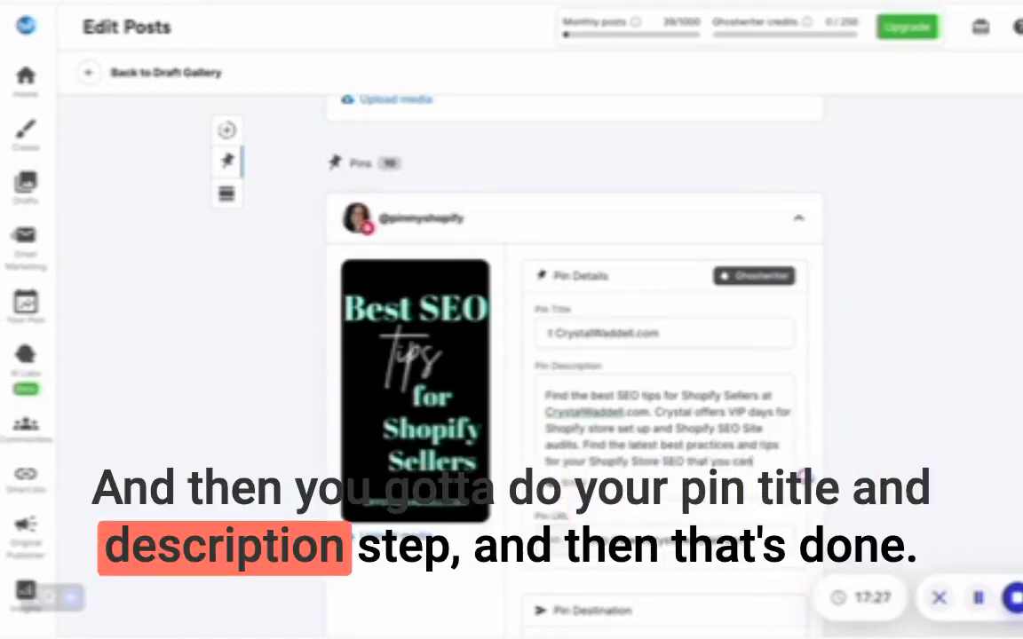
type(" implement today!")
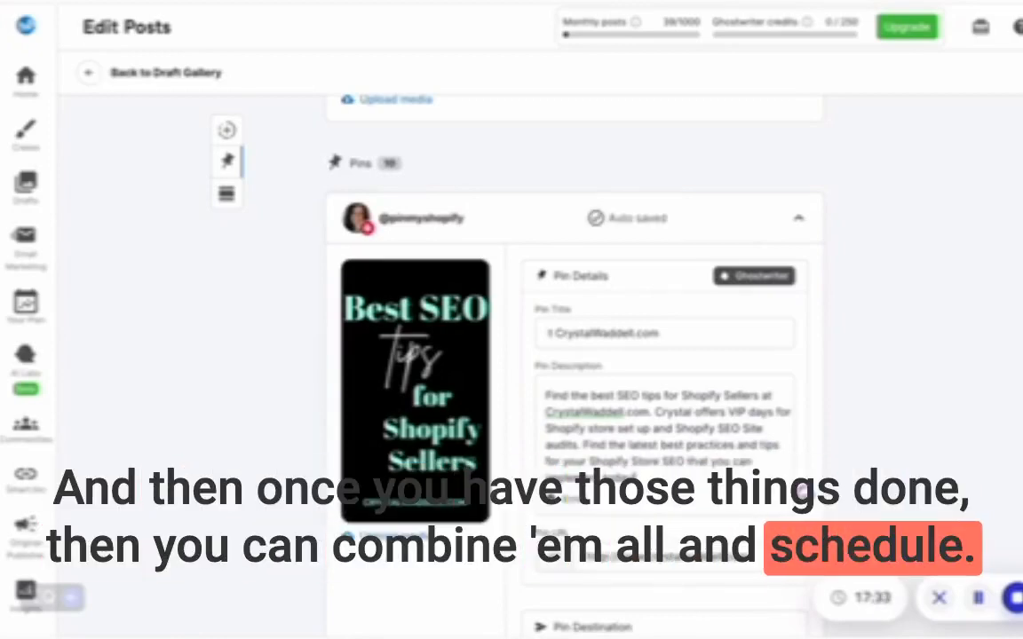
Search the Pinterest boards for "Shopify" and assign the pin to the board "Shopify Store, Shopify Website Design, Shopify SEO".
scroll(803, 444, "down", 3)
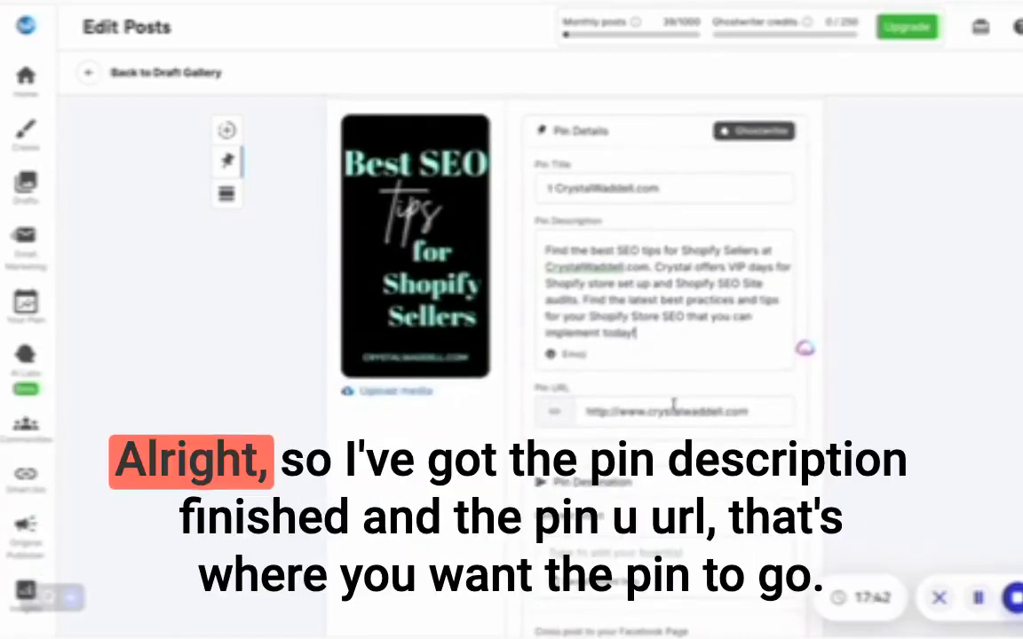
scroll(666, 355, "down", 3)
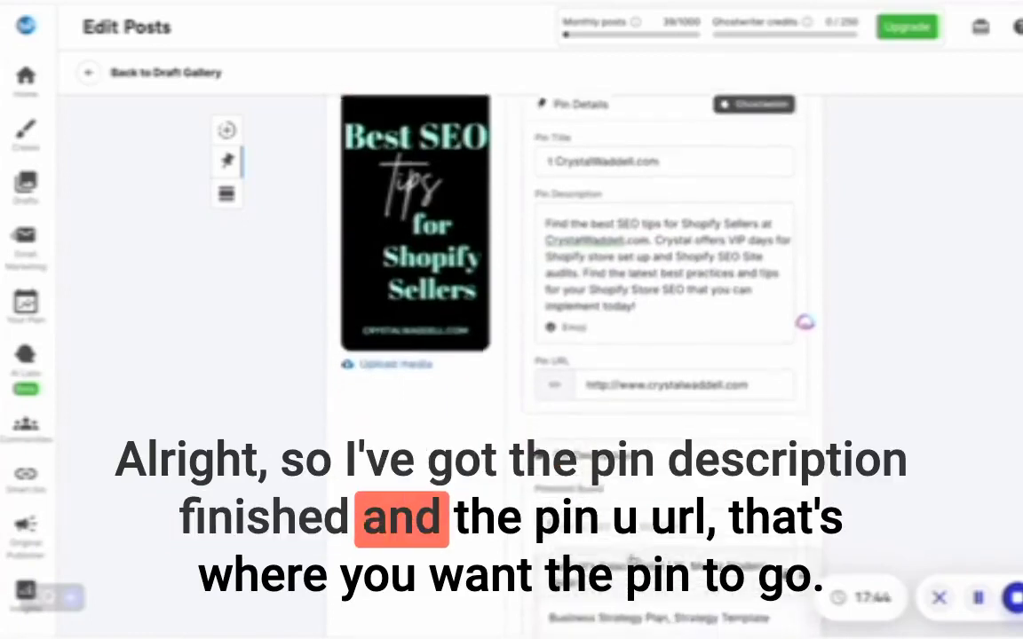
scroll(667, 355, "down", 2)
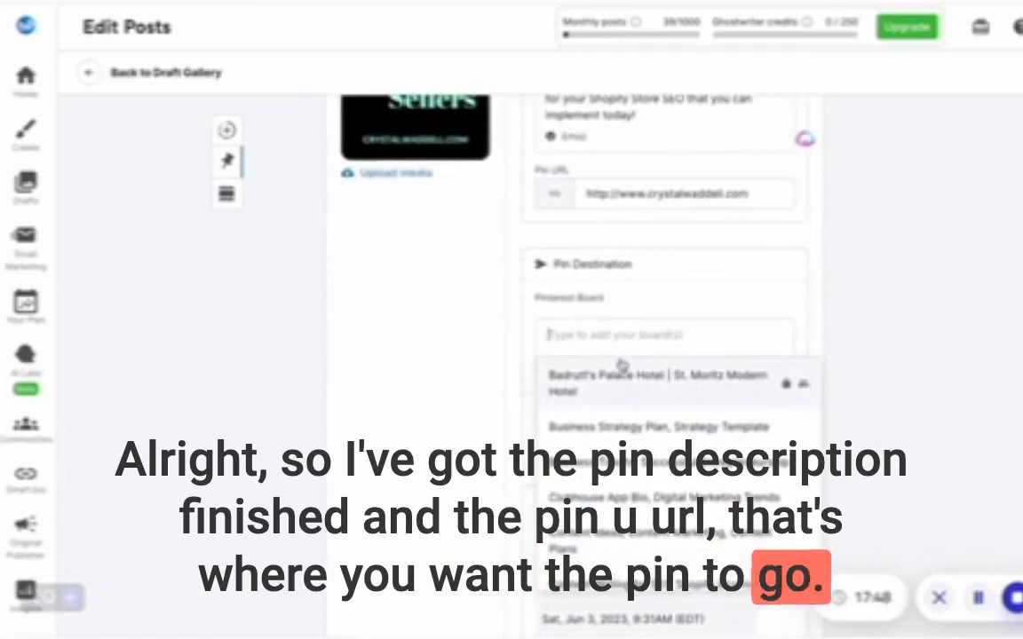
type("Shopify")
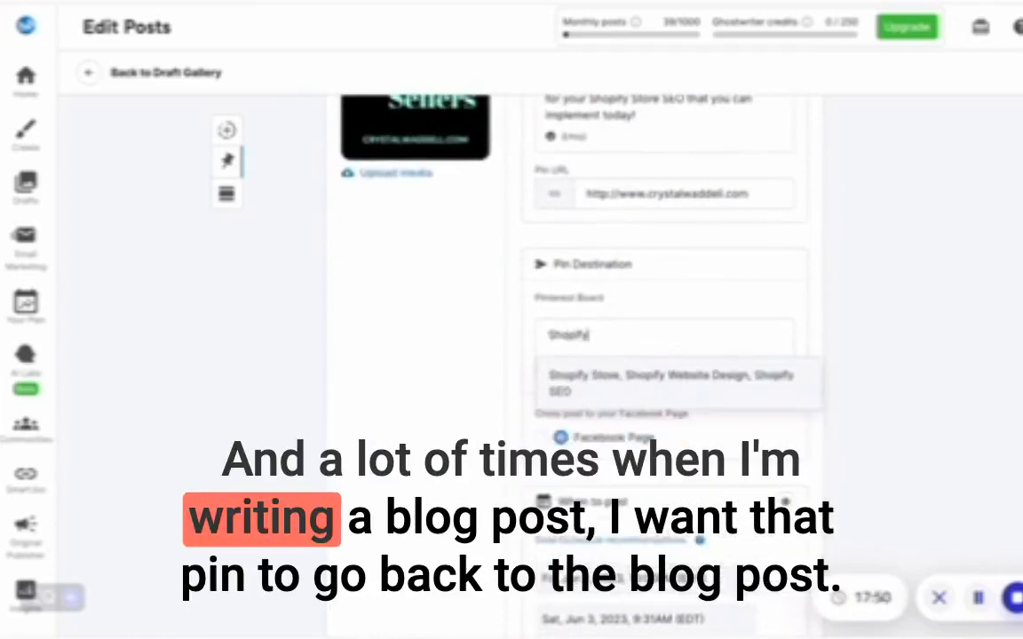
left_click(586, 377)
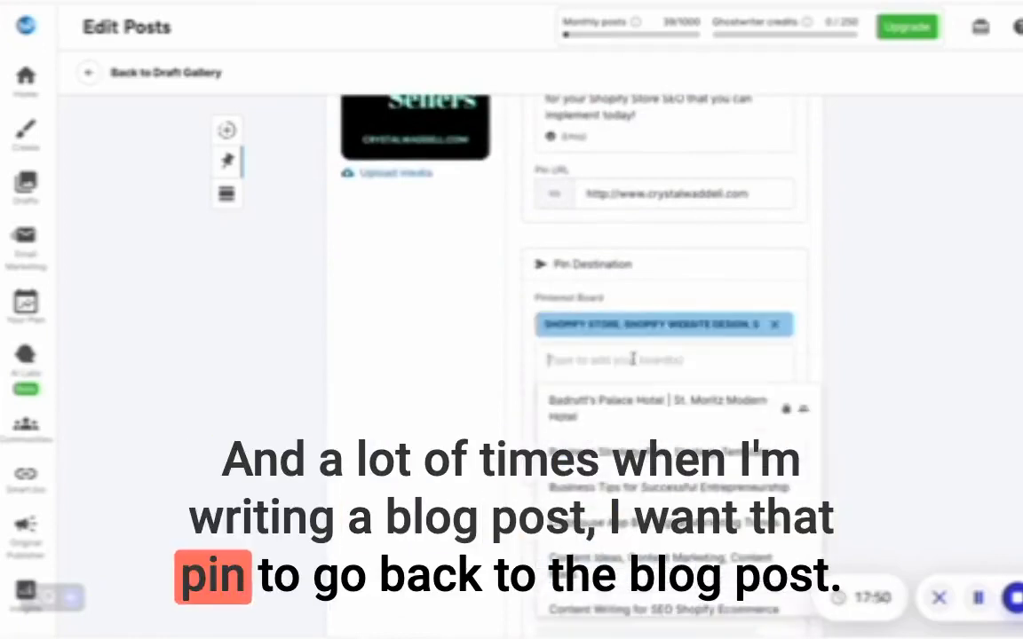
Add the boards "Sell Online With Shopify" and "SEO Shopify Expert | Shopify Tips | SEO Shopify" to the pin's destinations.
type("E")
type("c")
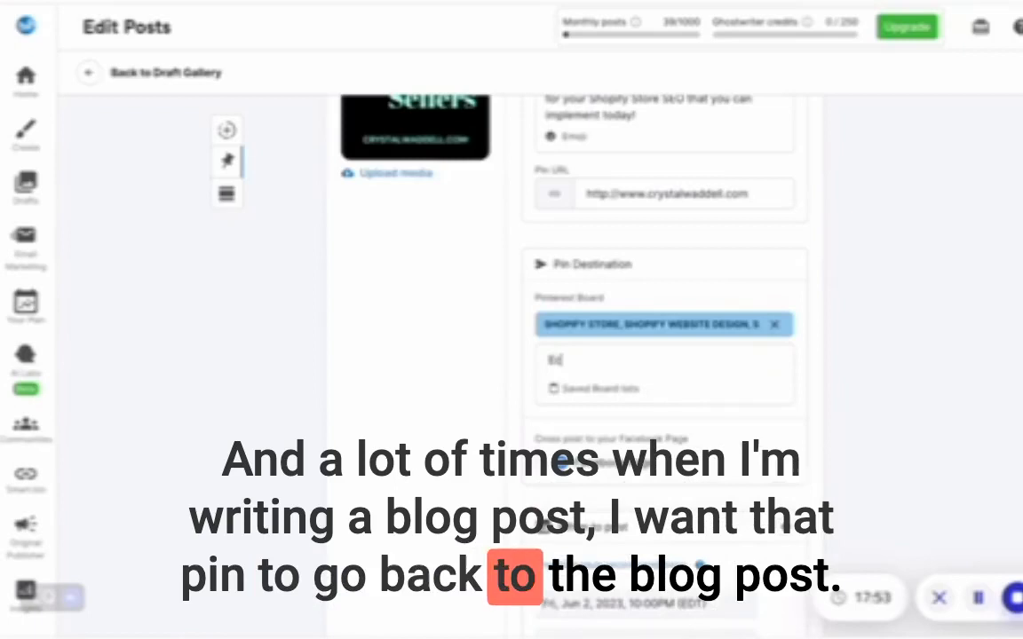
key("BackSpace")
key("BackSpace")
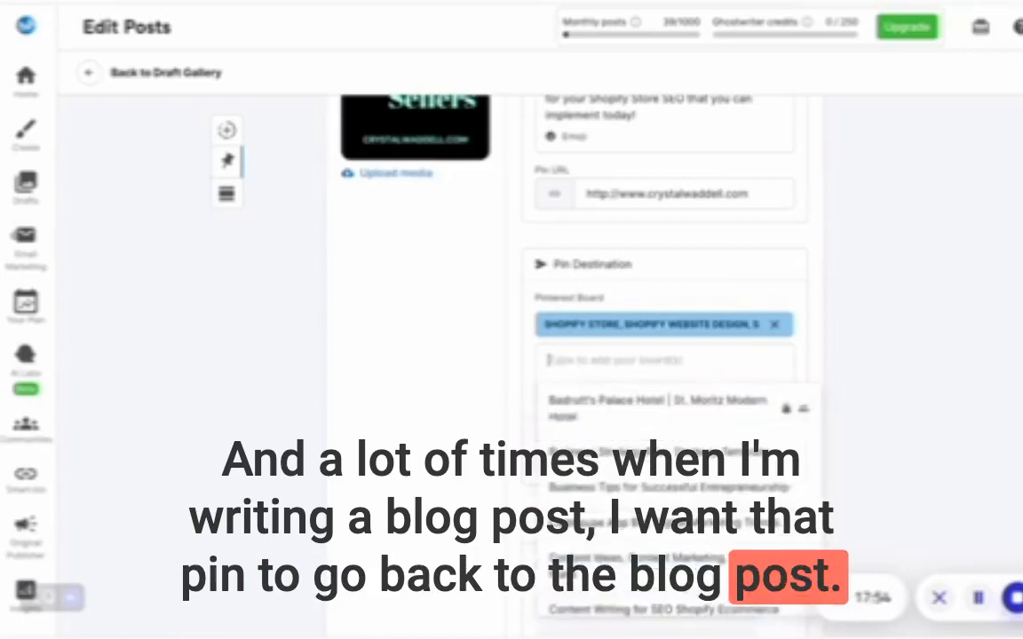
type("Se")
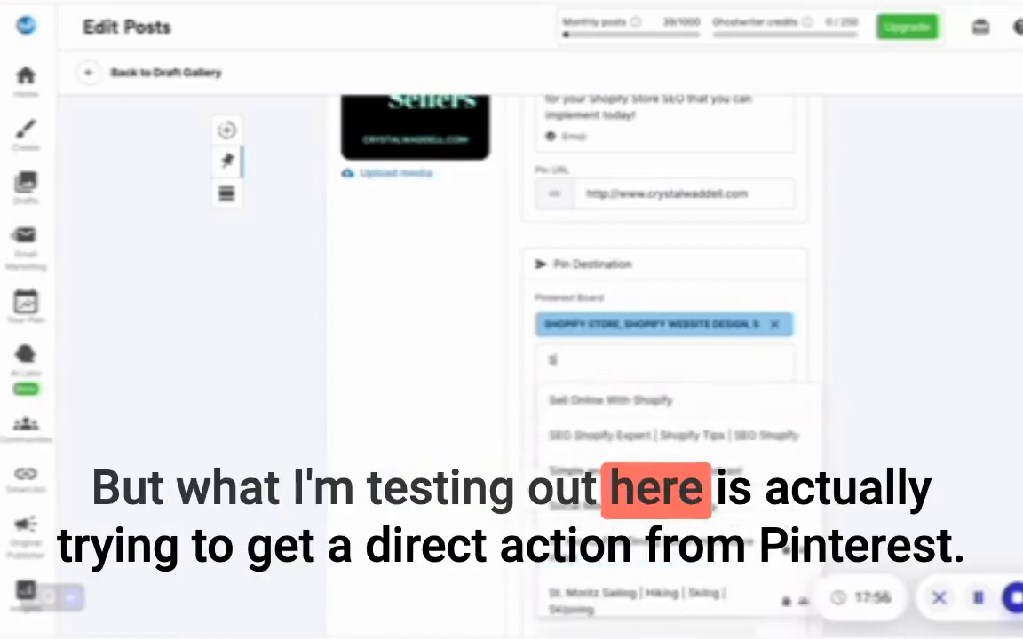
left_click(657, 401)
type("SEO")
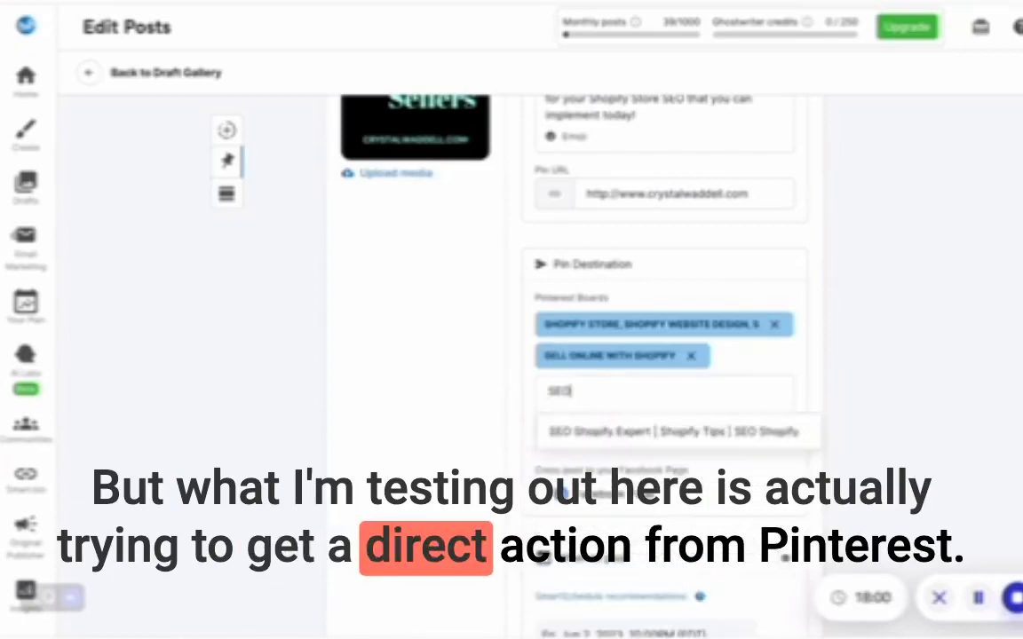
left_click(611, 432)
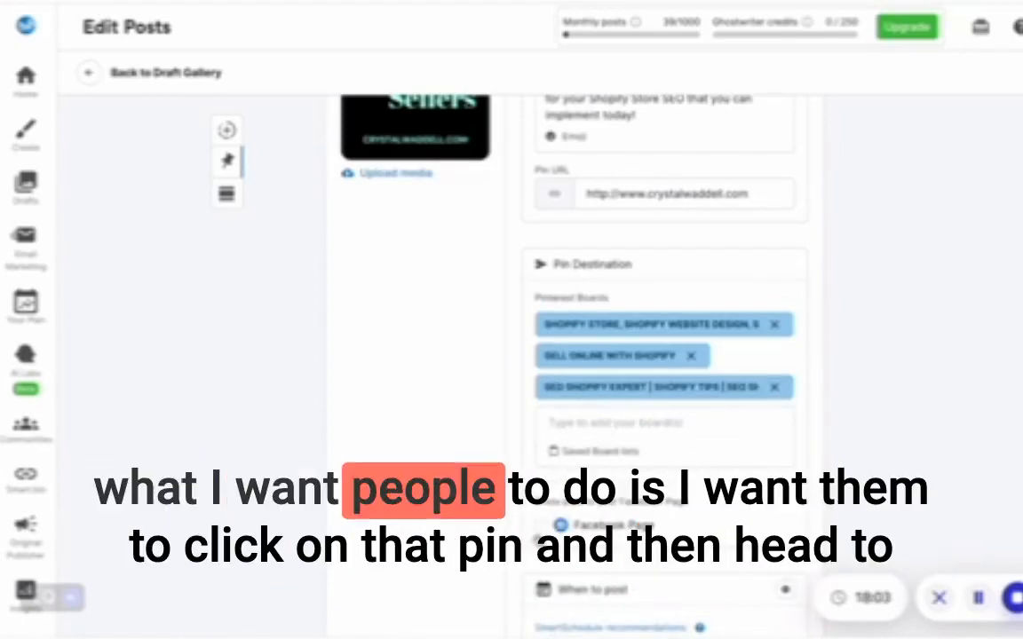
Turn on cross-posting to the Pinmyshop Facebook page and copy the whole pin description.
left_click(560, 525)
scroll(645, 428, "up", 4)
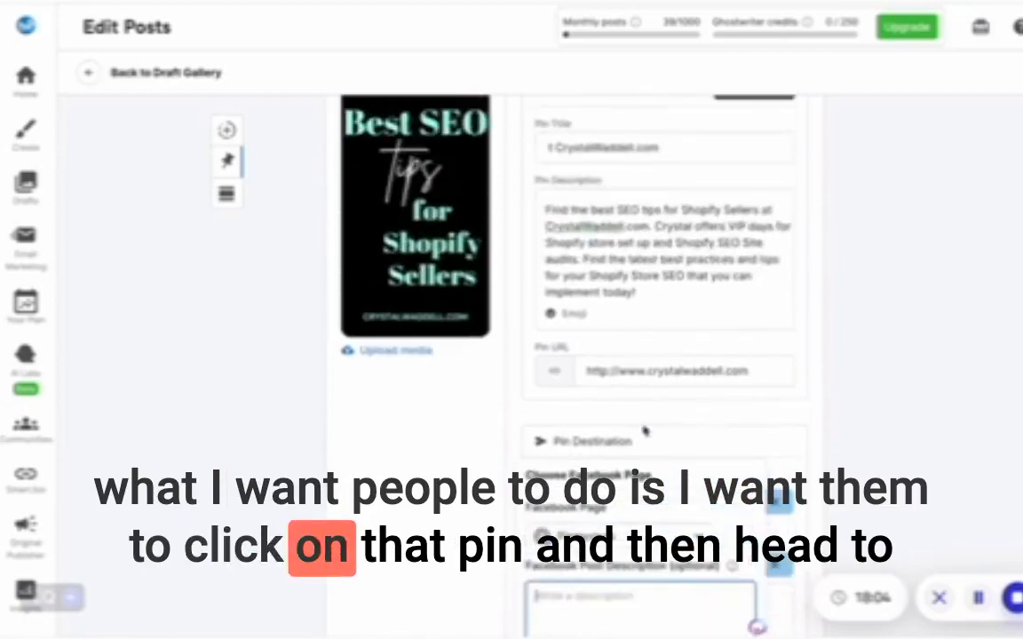
left_click_drag(756, 627, 535, 173)
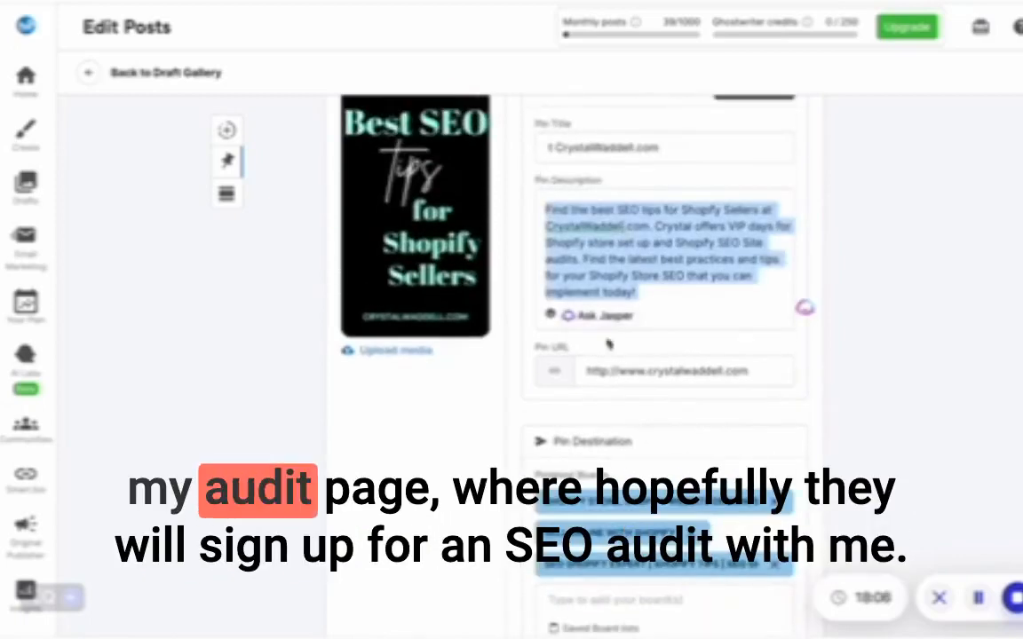
scroll(608, 345, "down", 3)
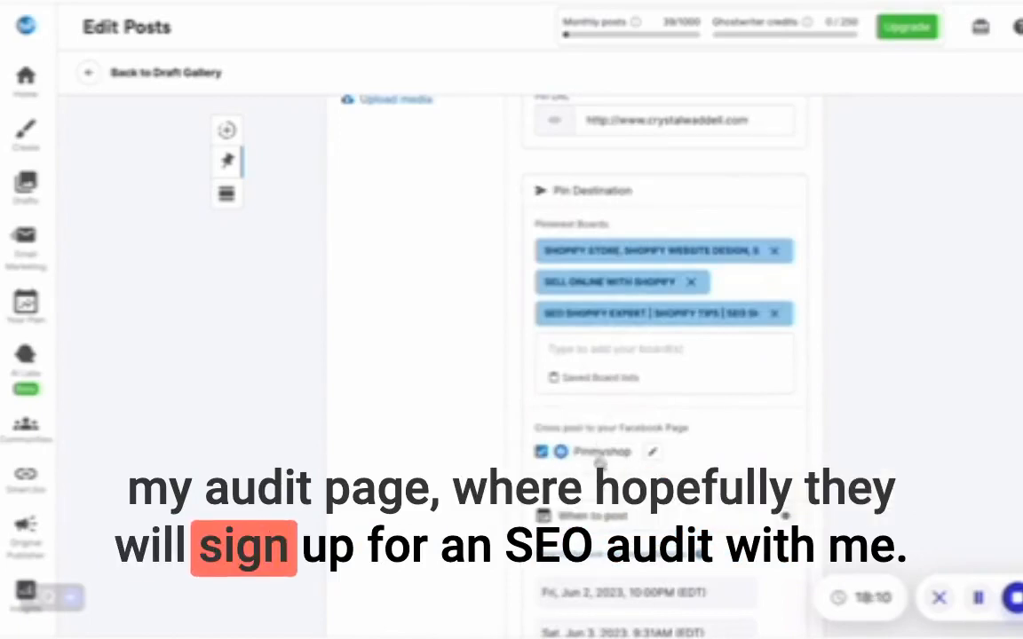
Fill the Facebook post description with "Rewrite in first person and invite to connect:" followed by the copied pin description, and close the editor.
left_click(654, 455)
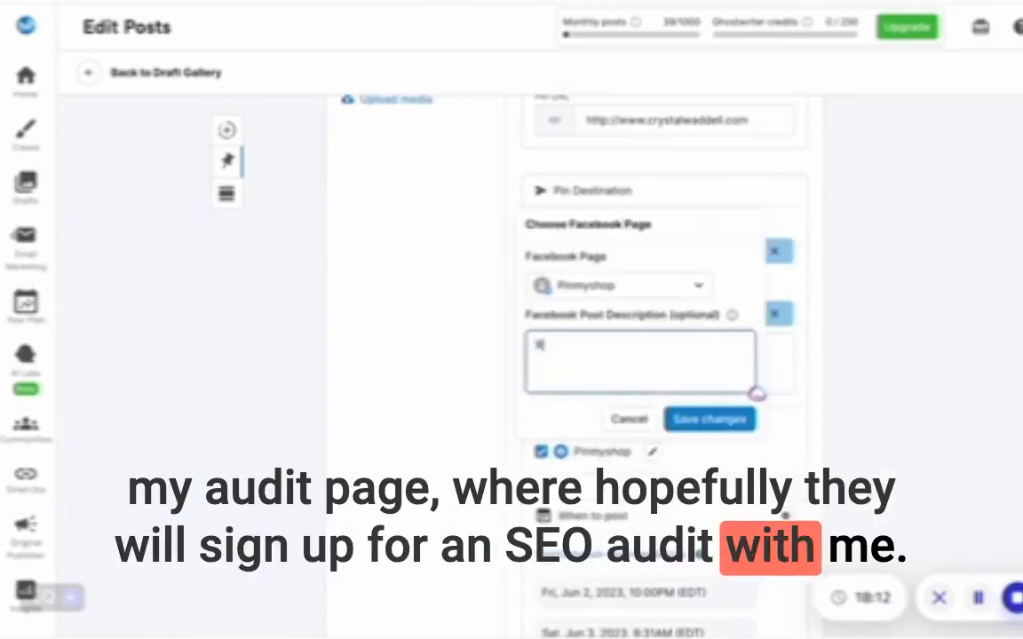
type("Rewrite in first p")
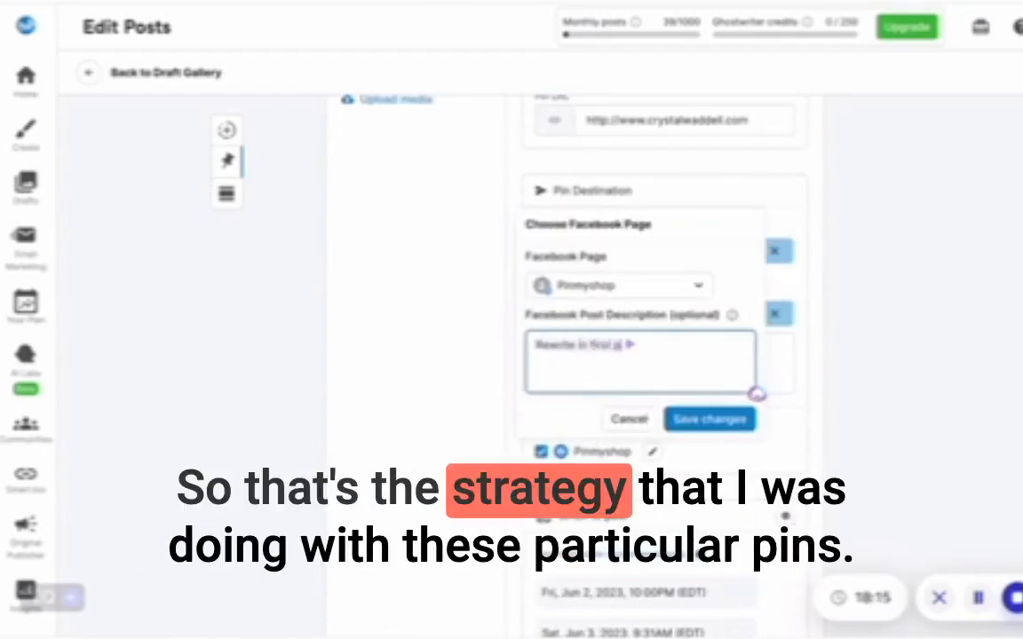
type("erson and invi")
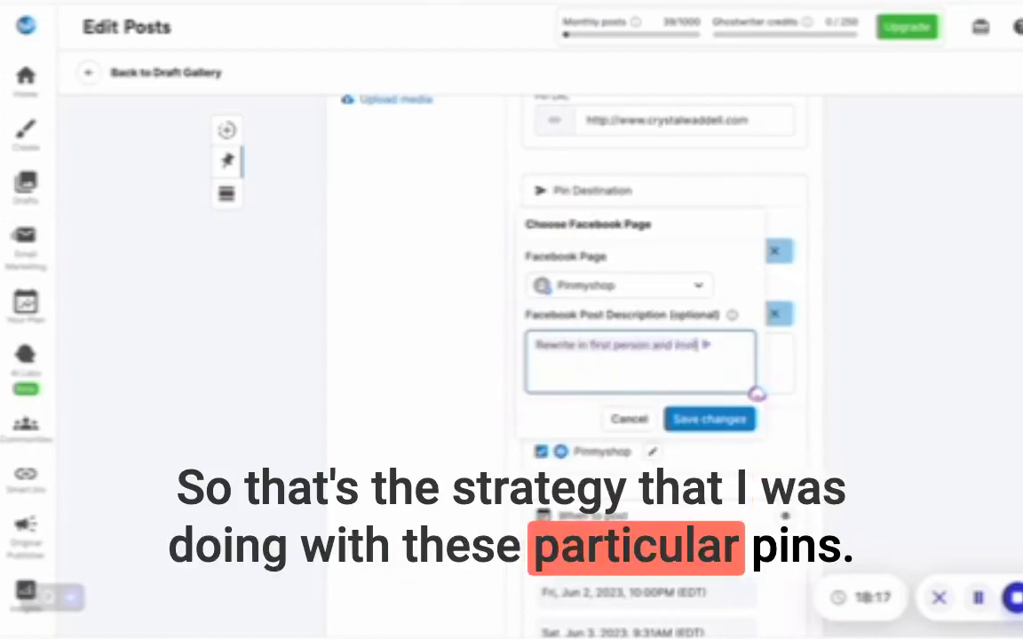
type("te to co")
key("Return")
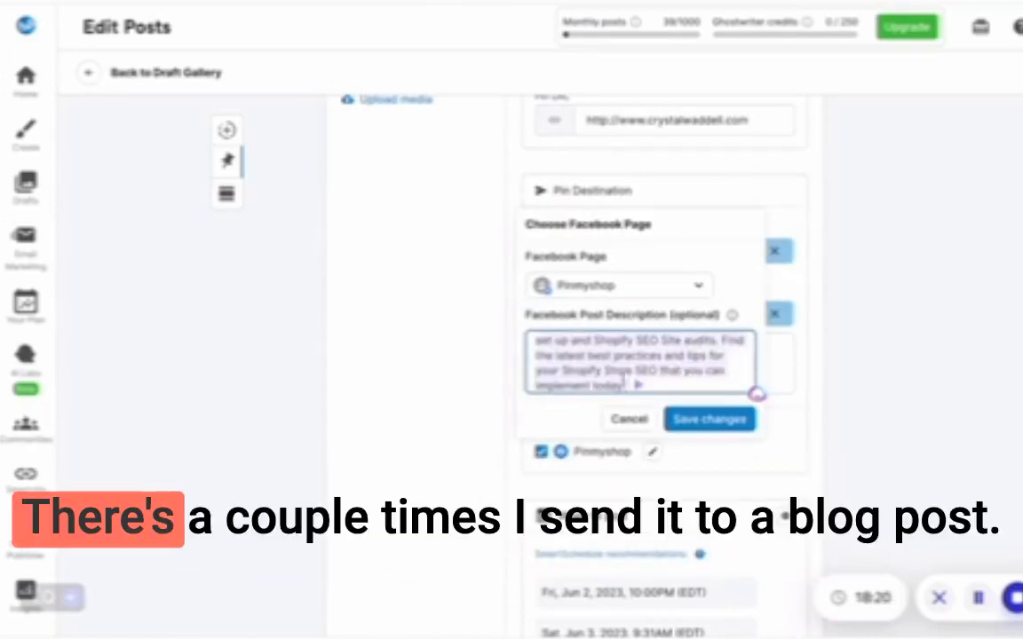
left_click(629, 418)
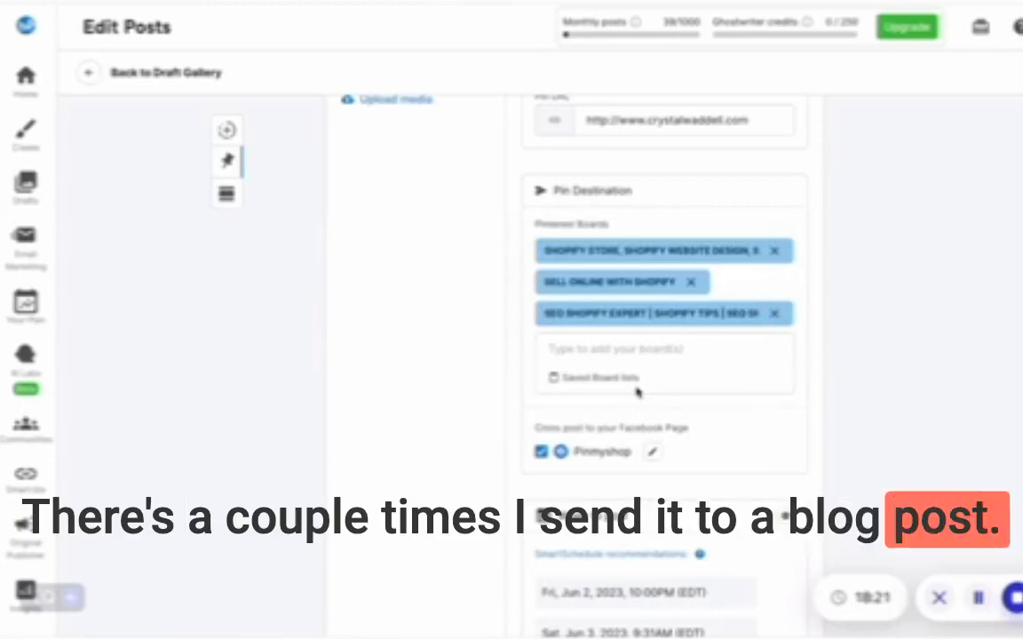
Reopen the Facebook post description and try to run its rewrite prompt with Jasper.
scroll(637, 392, "up", 2)
scroll(638, 392, "down", 2)
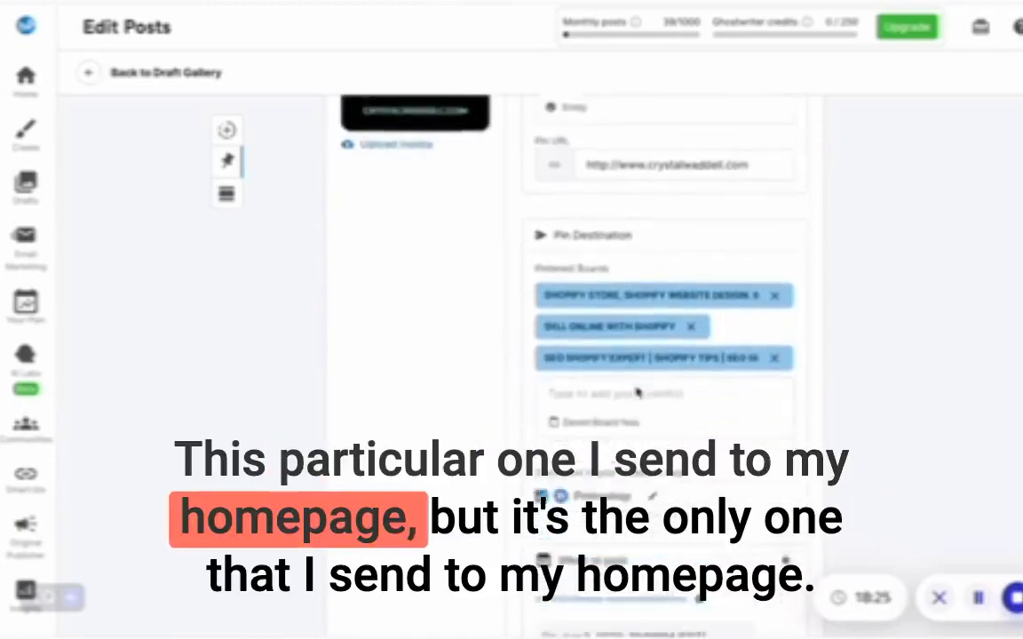
left_click(651, 442)
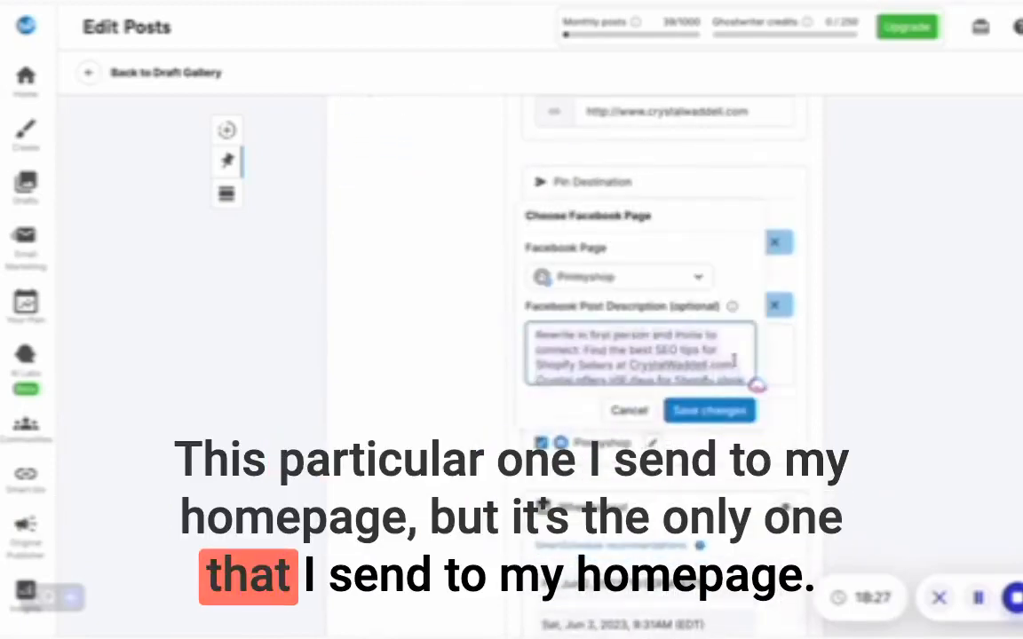
scroll(639, 355, "down", 2)
key("Escape")
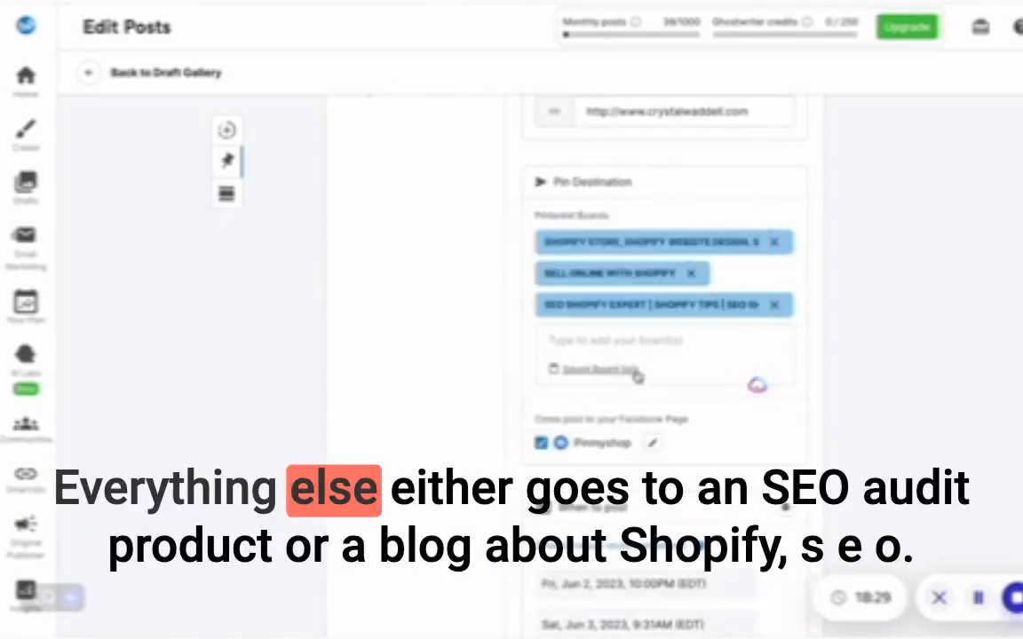
left_click(655, 447)
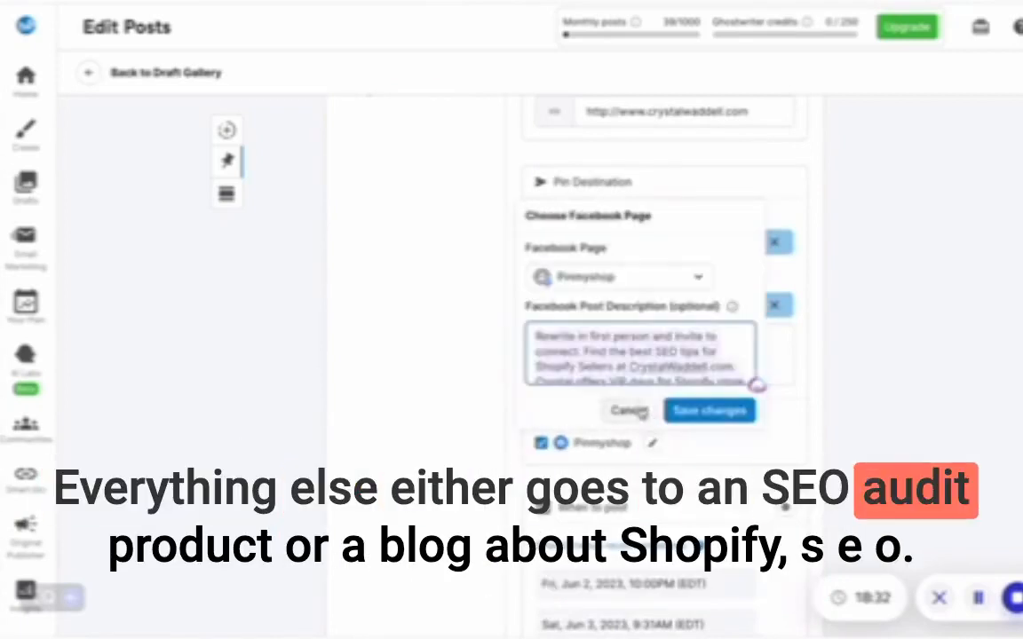
scroll(638, 360, "down", 2)
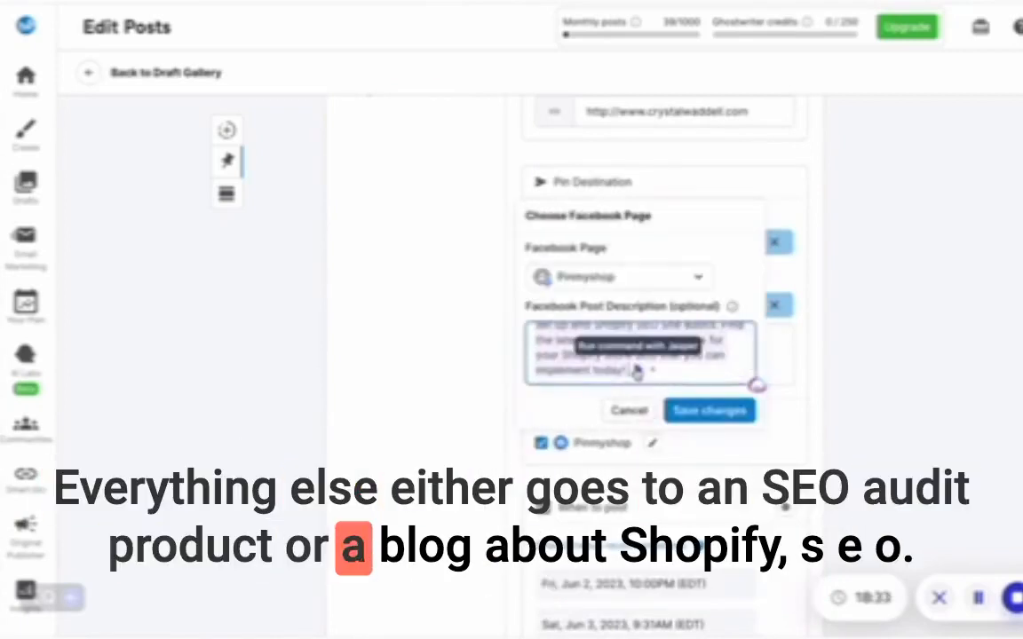
key("Escape")
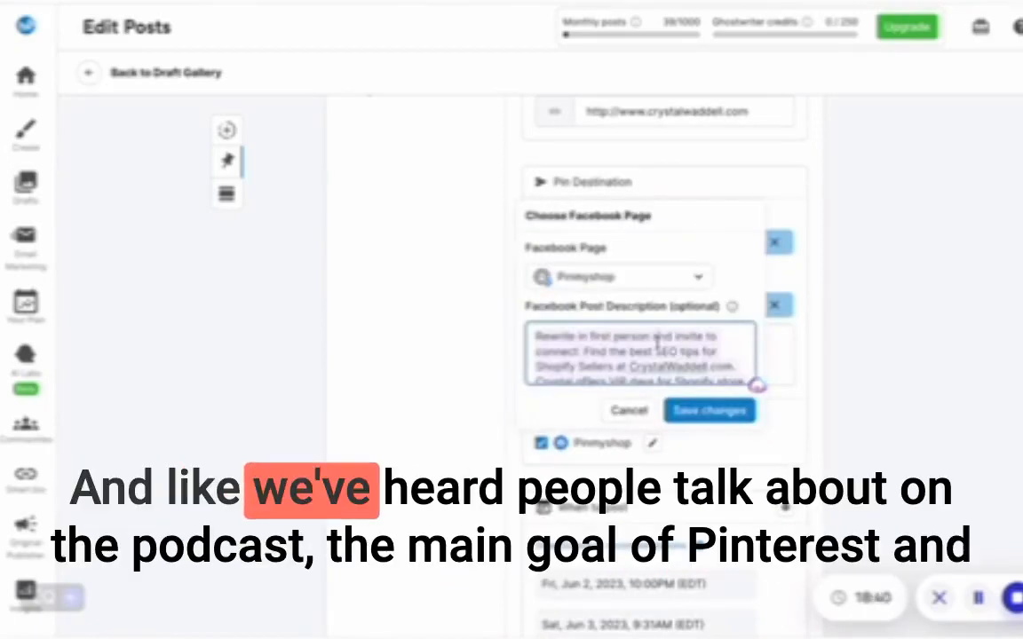
Copy the whole rewrite prompt from the Facebook post description and close the editor.
key("ctrl+a")
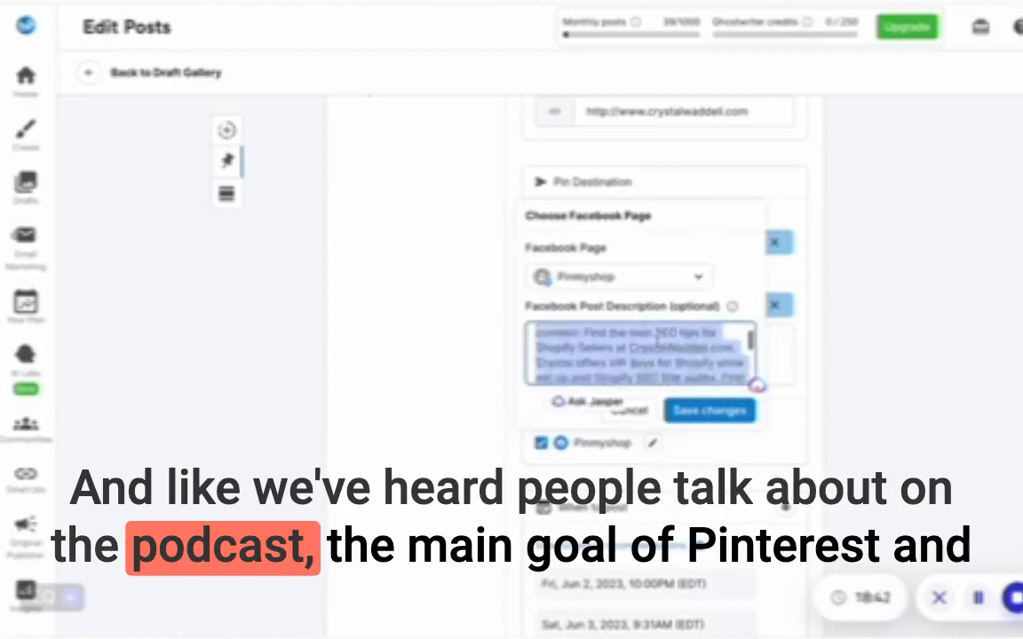
scroll(657, 336, "down", 3)
key("Escape")
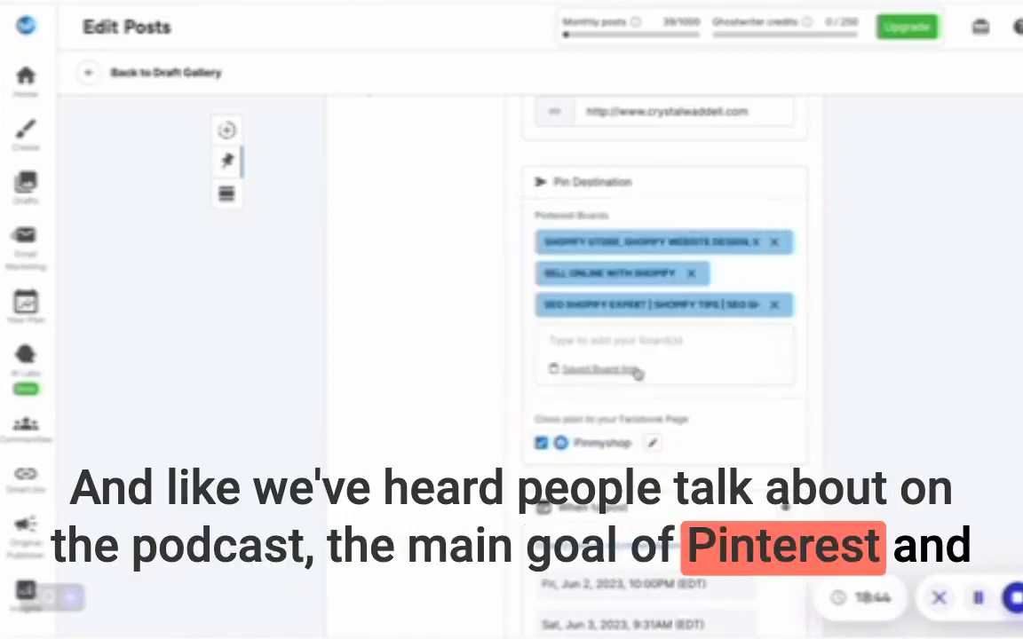
Add a blank line below the pin description's text and remove the stray letter at the start of the pin title.
scroll(637, 373, "up", 3)
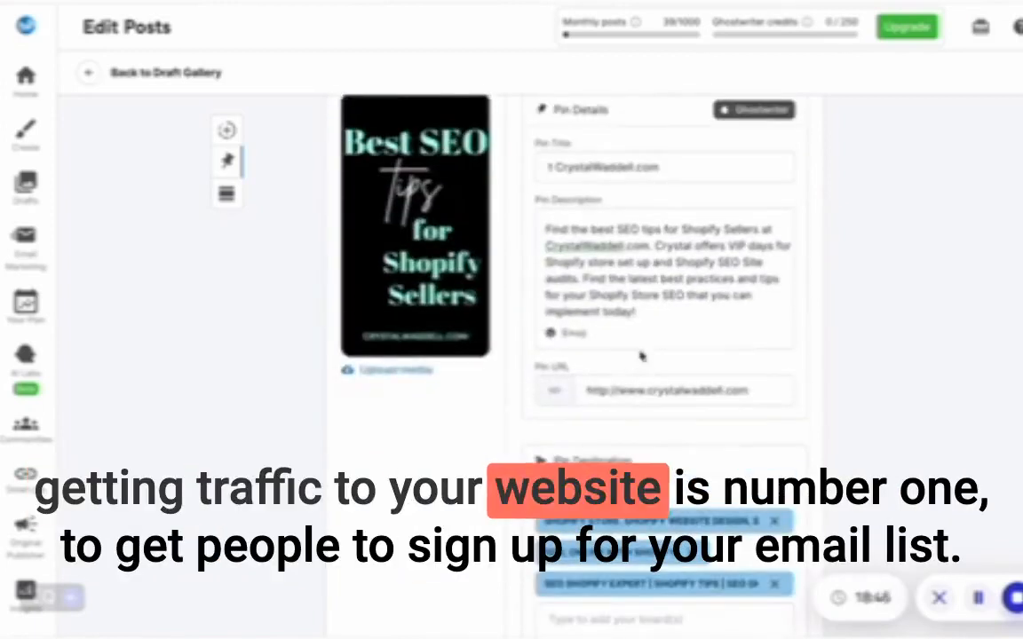
left_click(649, 311)
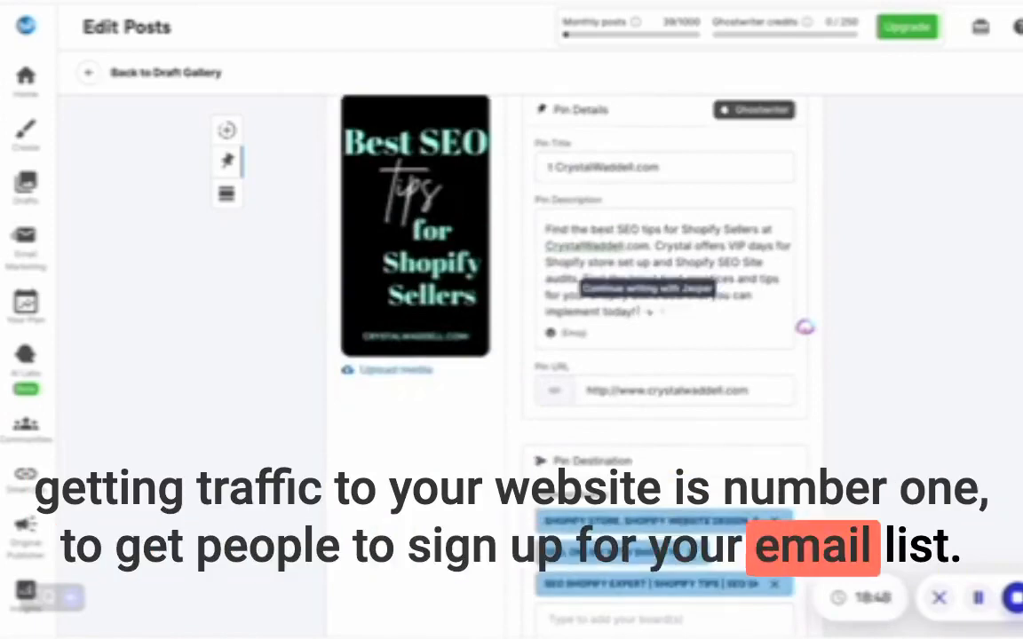
key("Return")
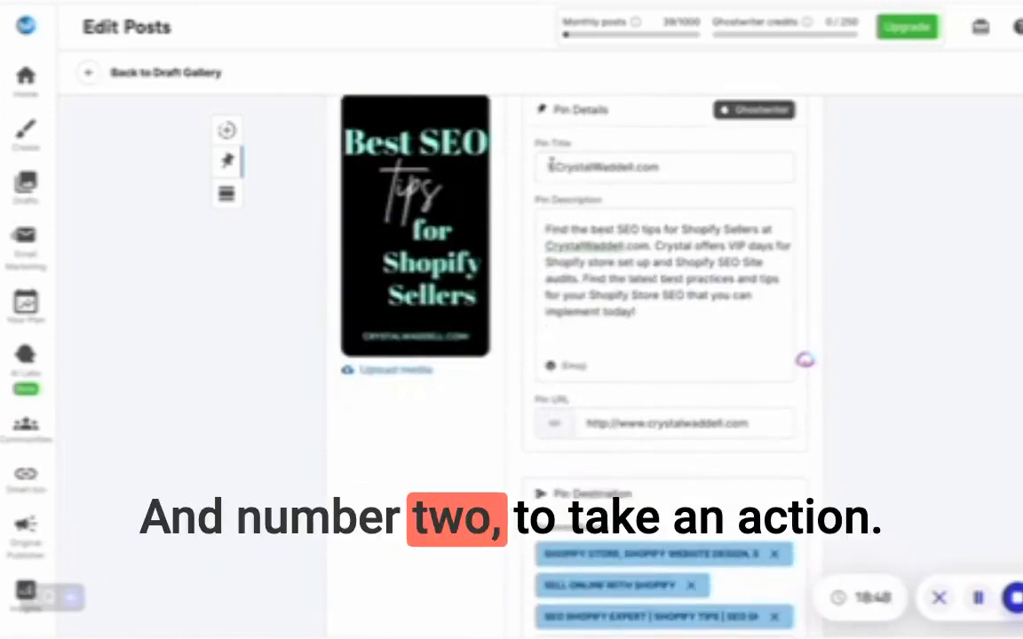
left_click_drag(551, 165, 541, 163)
key("BackSpace")
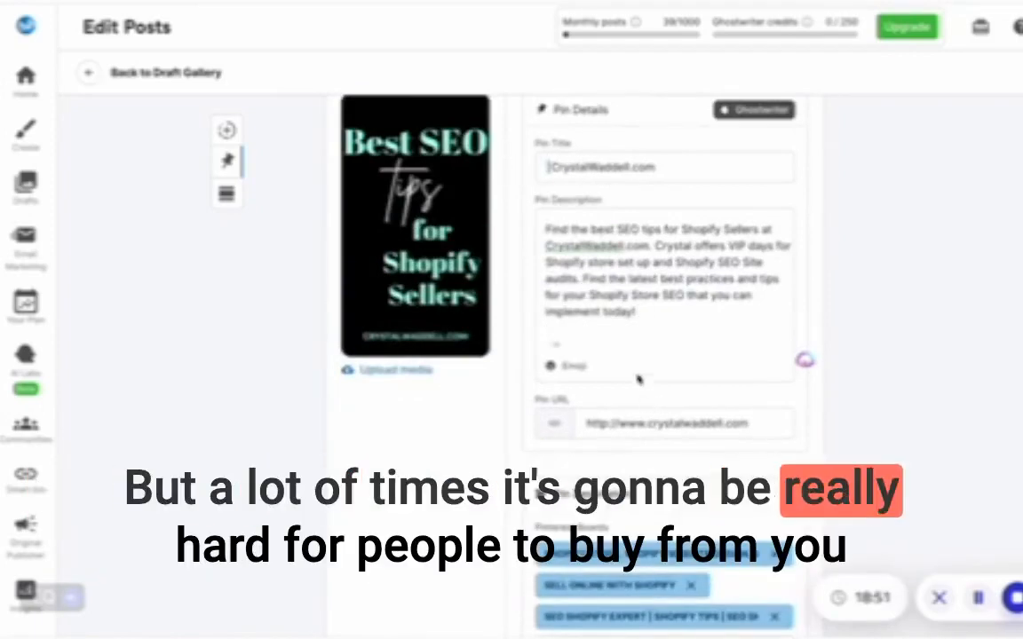
Paste the rewrite prompt below the pin description, run it with Jasper, and delete the original paragraph above the rewritten text.
left_click(560, 345)
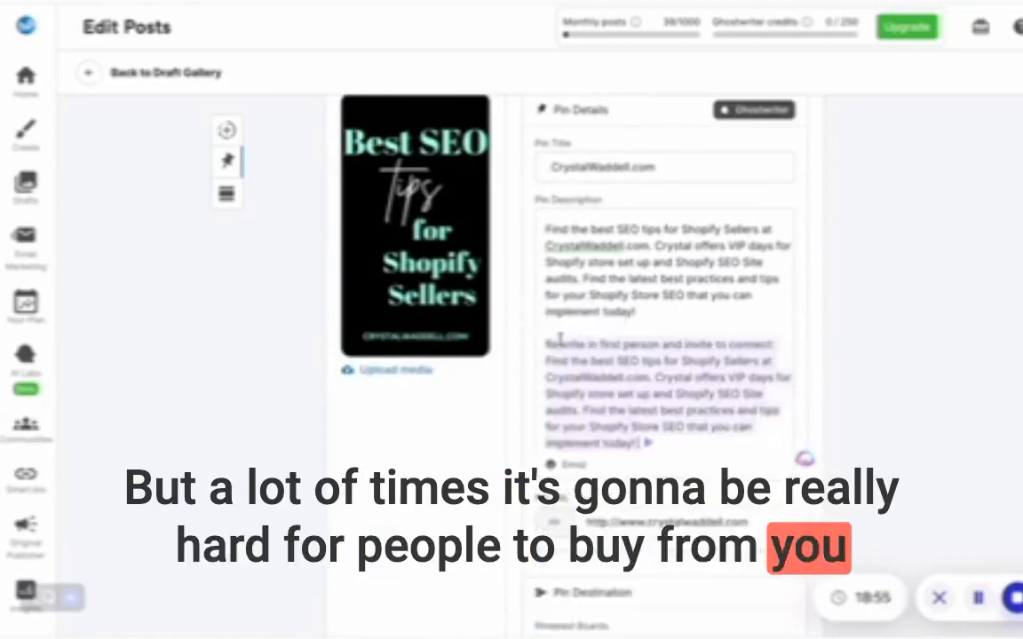
left_click(646, 445)
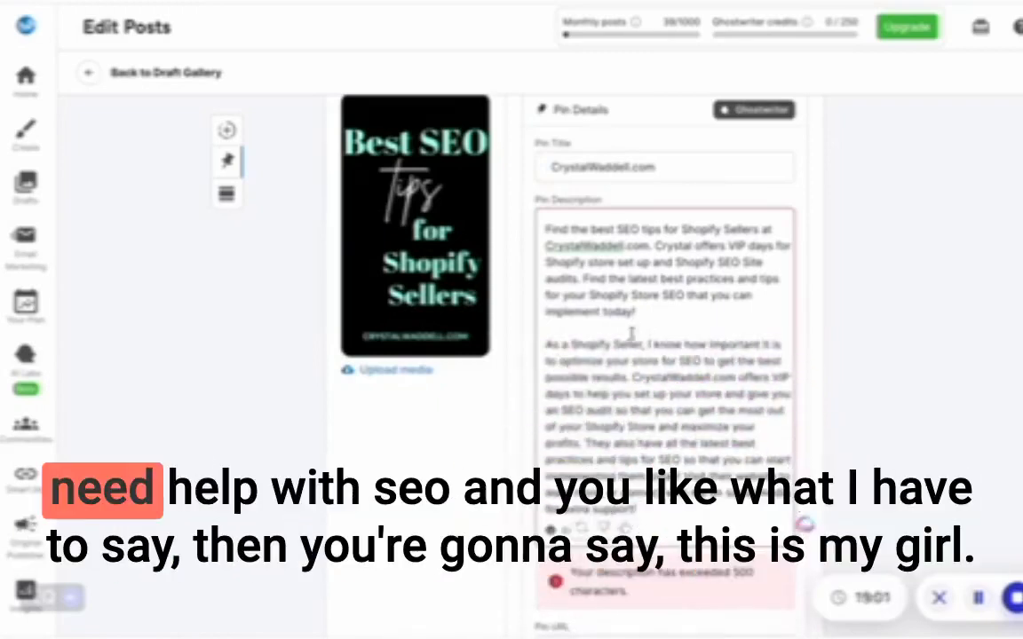
left_click_drag(640, 308, 531, 215)
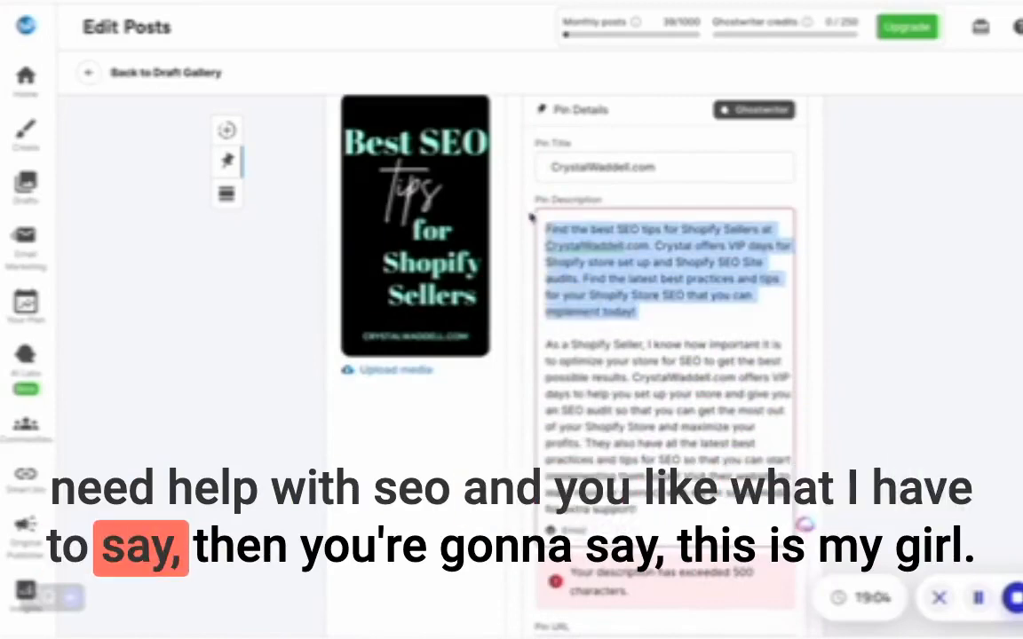
key("BackSpace")
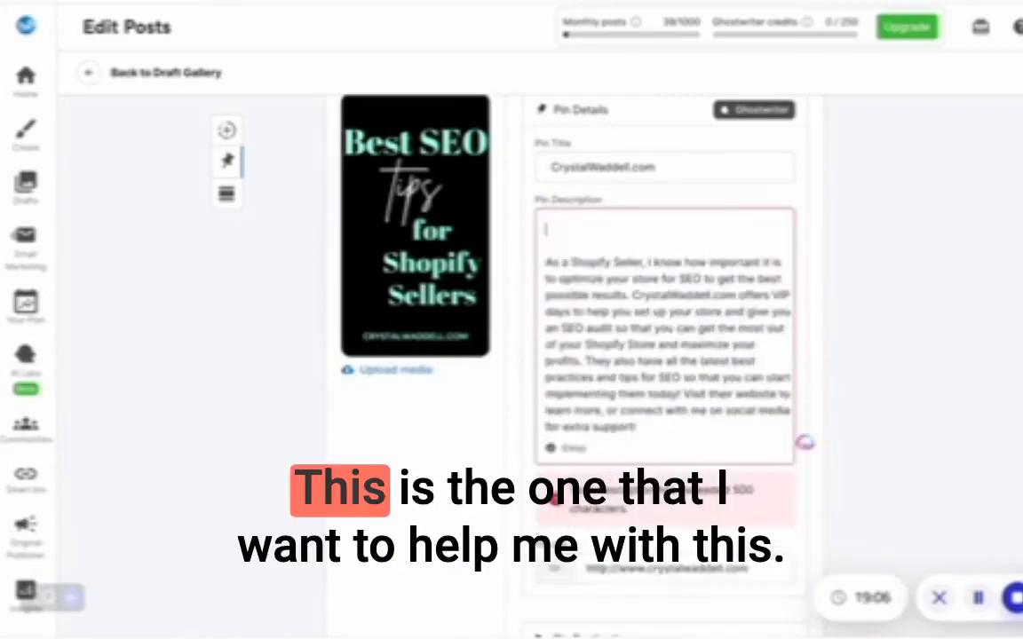
key("BackSpace")
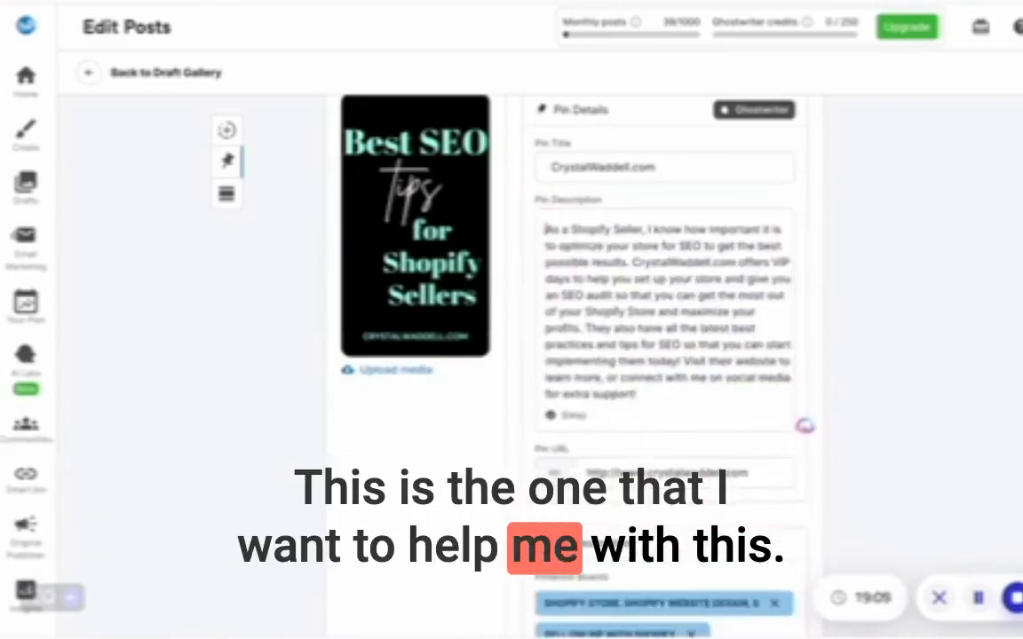
Copy the rewritten pin description and paste it as the Facebook post description for the Pinmyshop page.
key("ctrl+a")
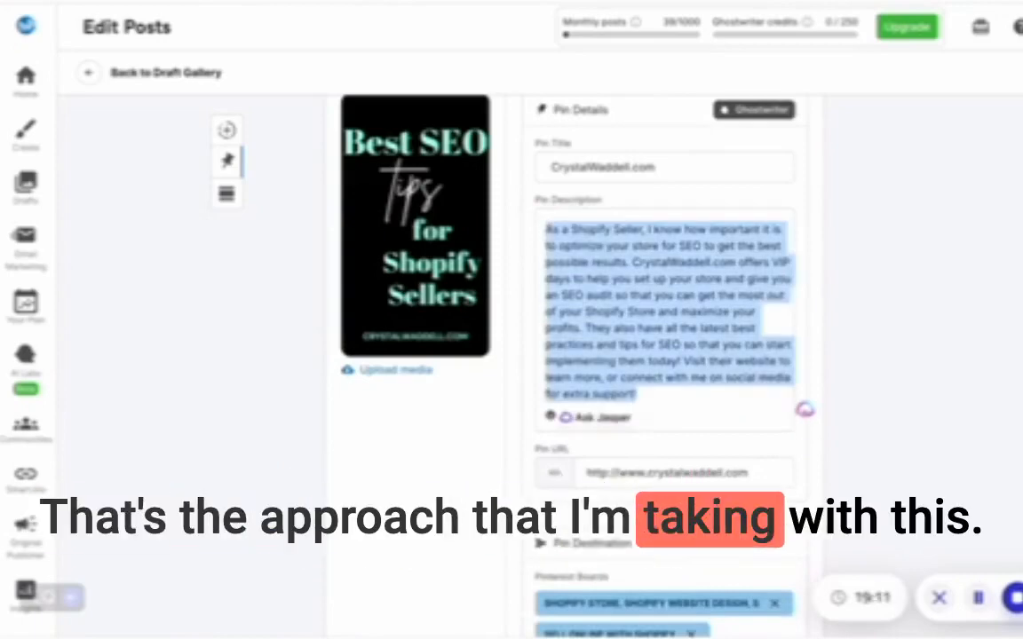
scroll(666, 266, "down", 5)
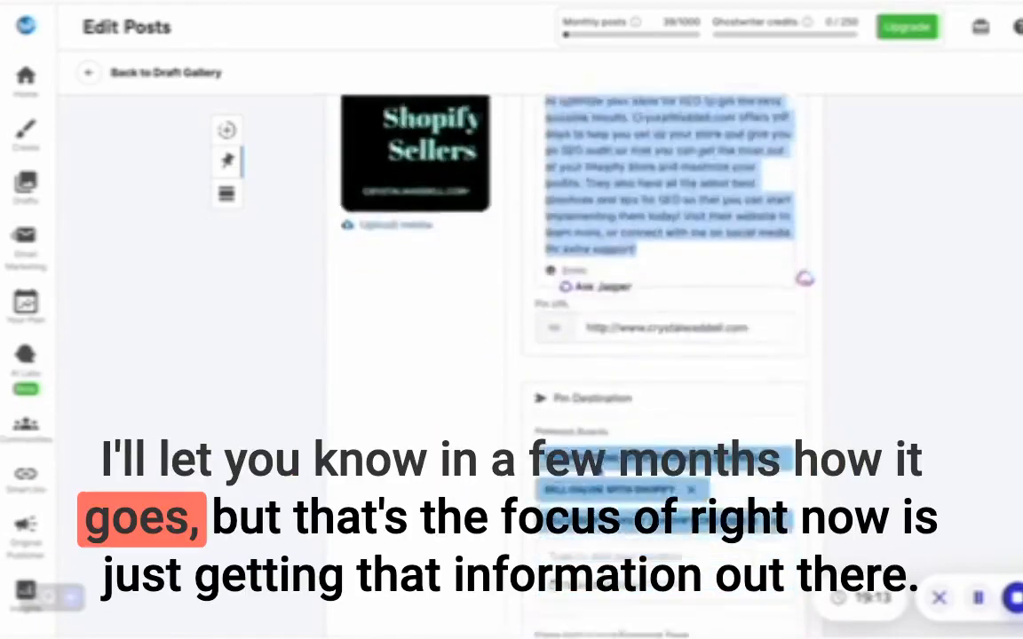
scroll(639, 356, "down", 1)
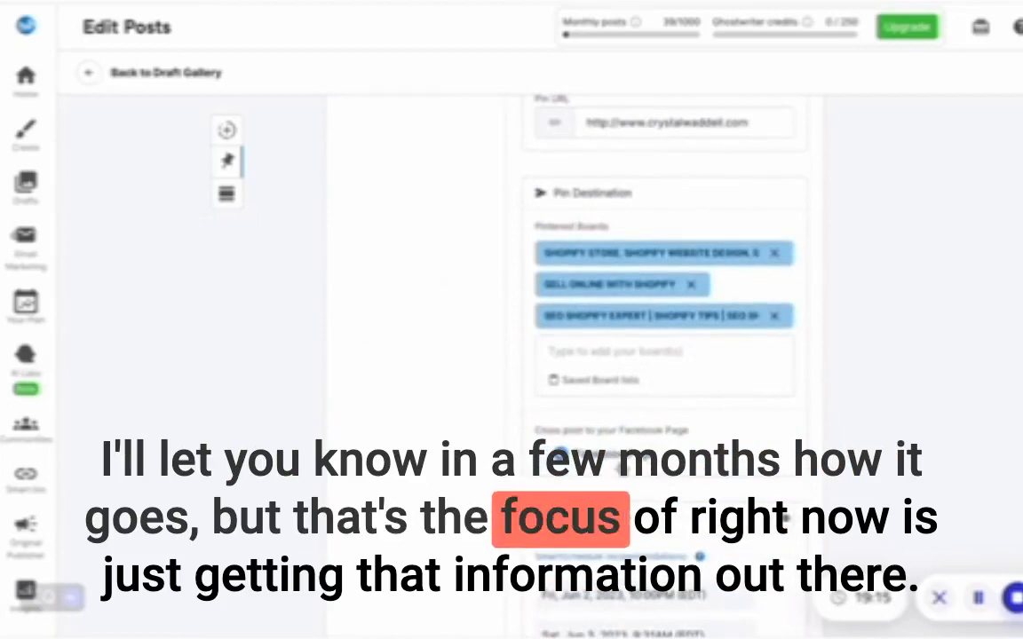
left_click(640, 453)
left_click(612, 381)
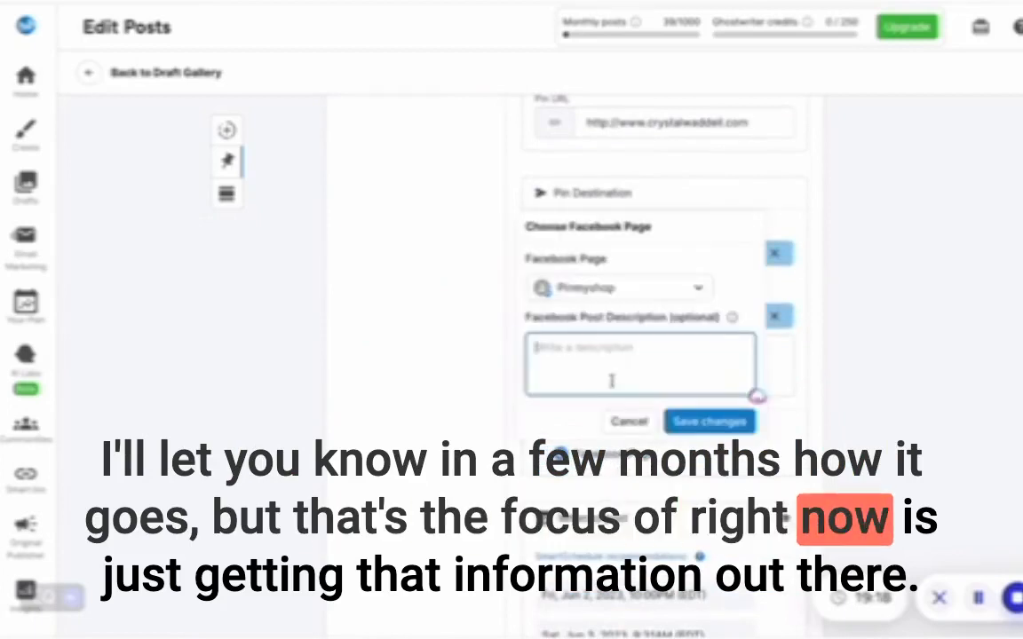
key("ctrl+v")
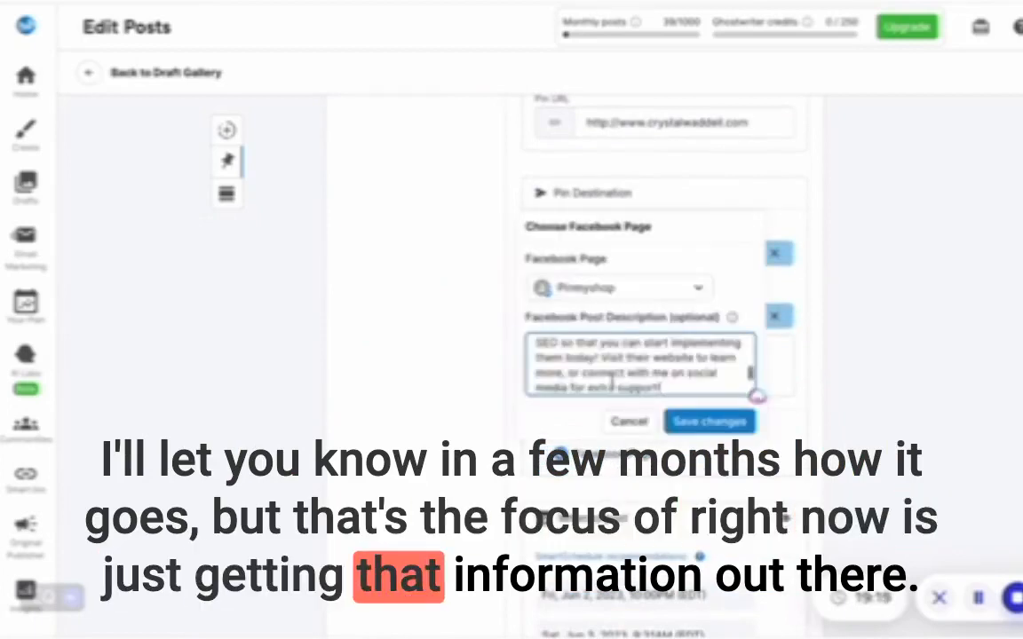
Reword the VIP days sentence in the Facebook post description to begin with "I offer".
scroll(612, 373, "up", 3)
scroll(646, 369, "down", 1)
left_click_drag(565, 360, 539, 355)
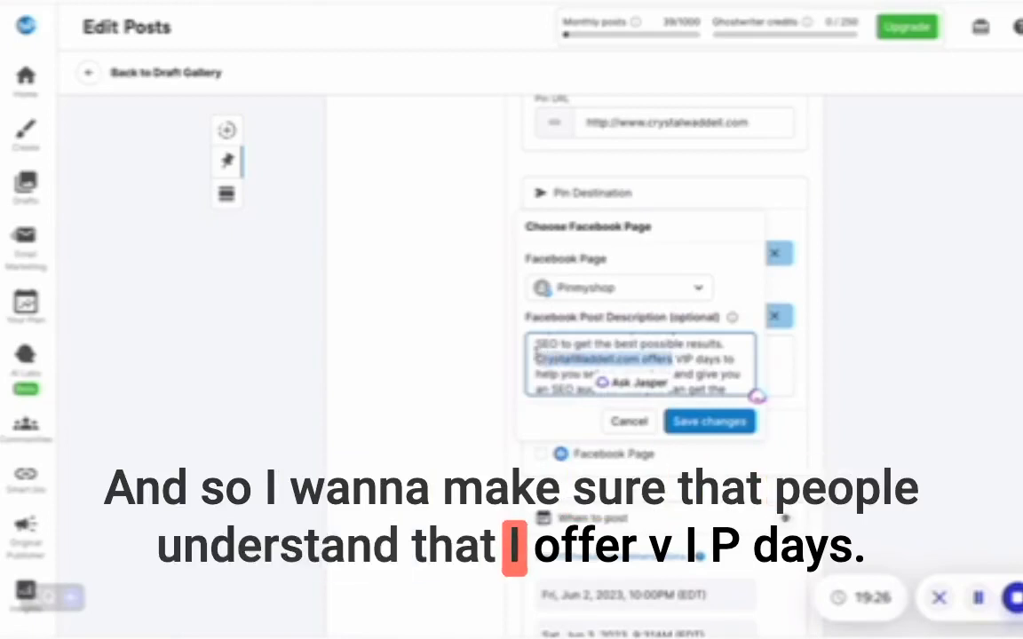
type("I offer")
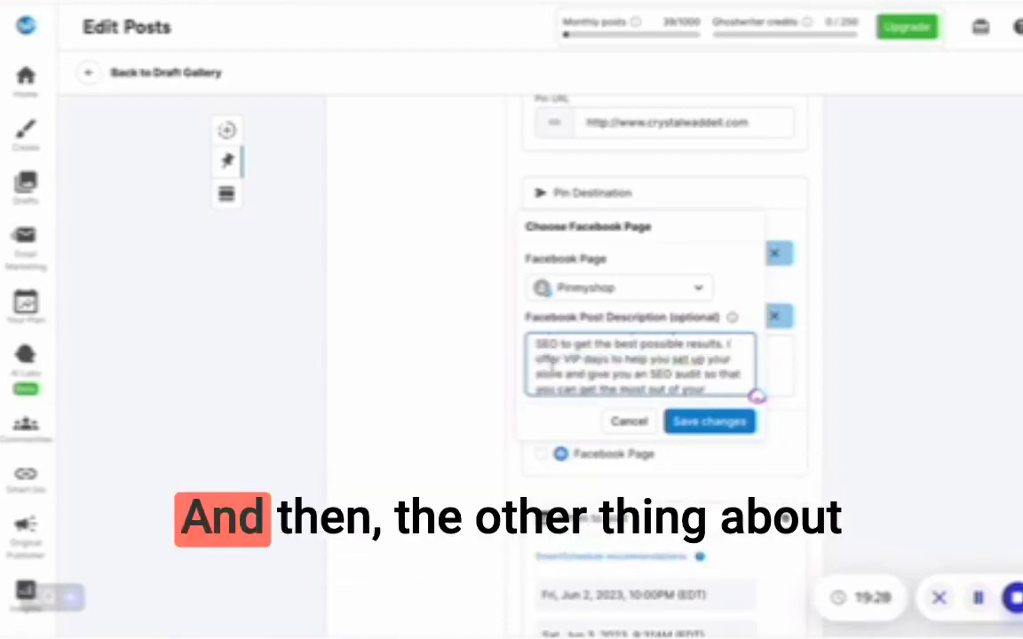
Reword the sentence about SEO practices and tips to begin with "Follow me for the latest best practices".
scroll(639, 364, "down", 2)
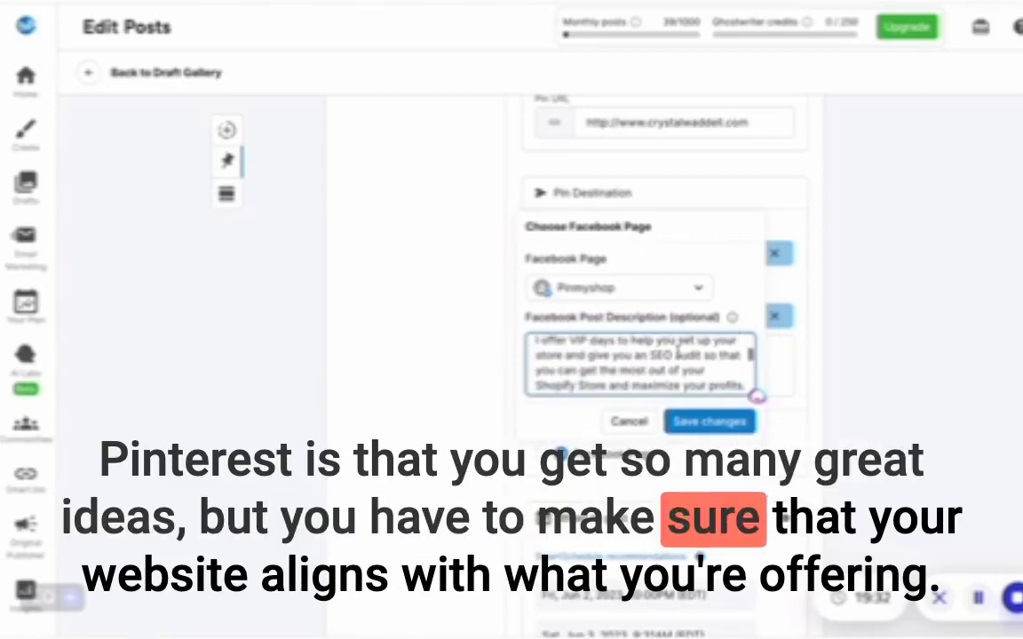
scroll(679, 355, "down", 2)
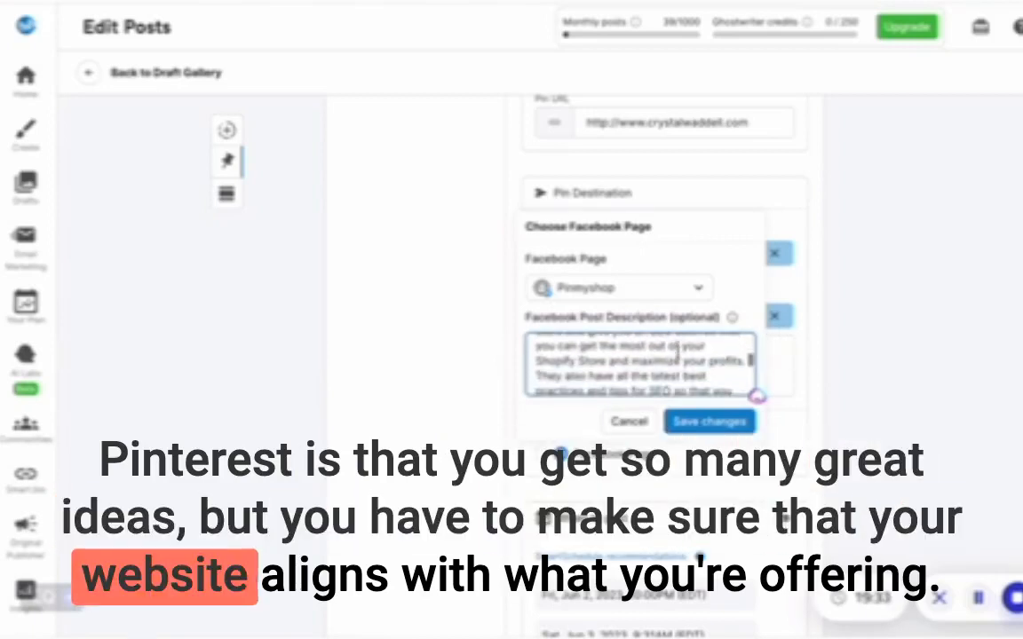
double_click(558, 377)
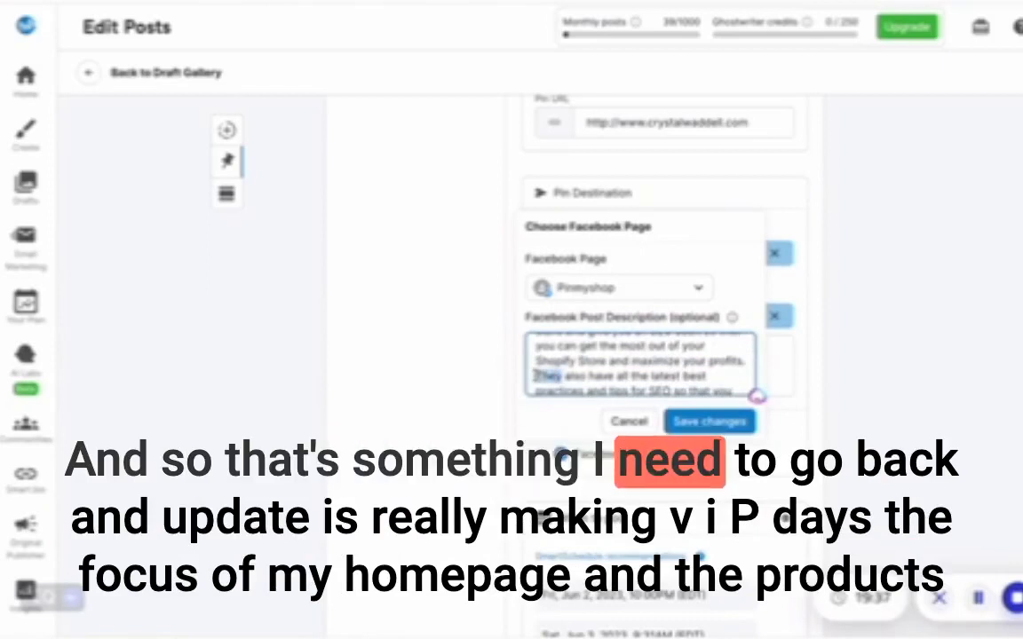
type("Follow m")
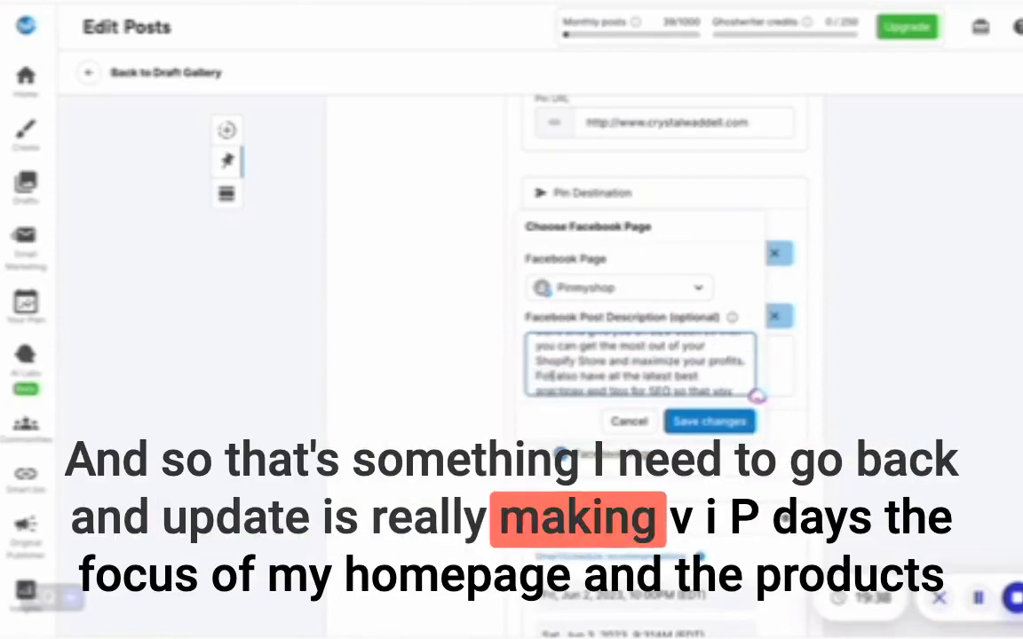
type("e for")
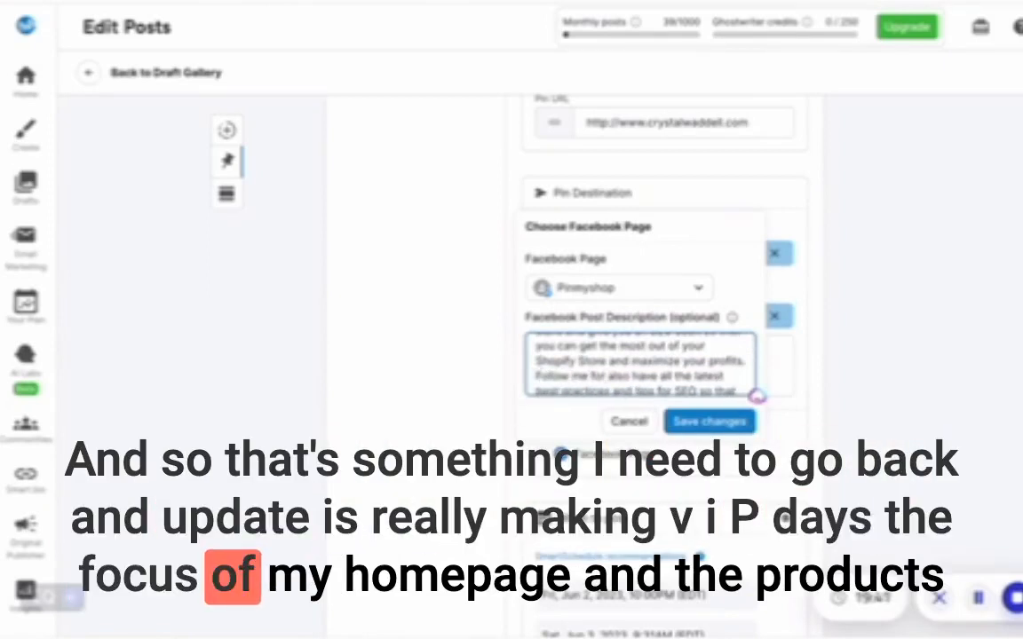
left_click_drag(606, 375, 672, 374)
key("BackSpace")
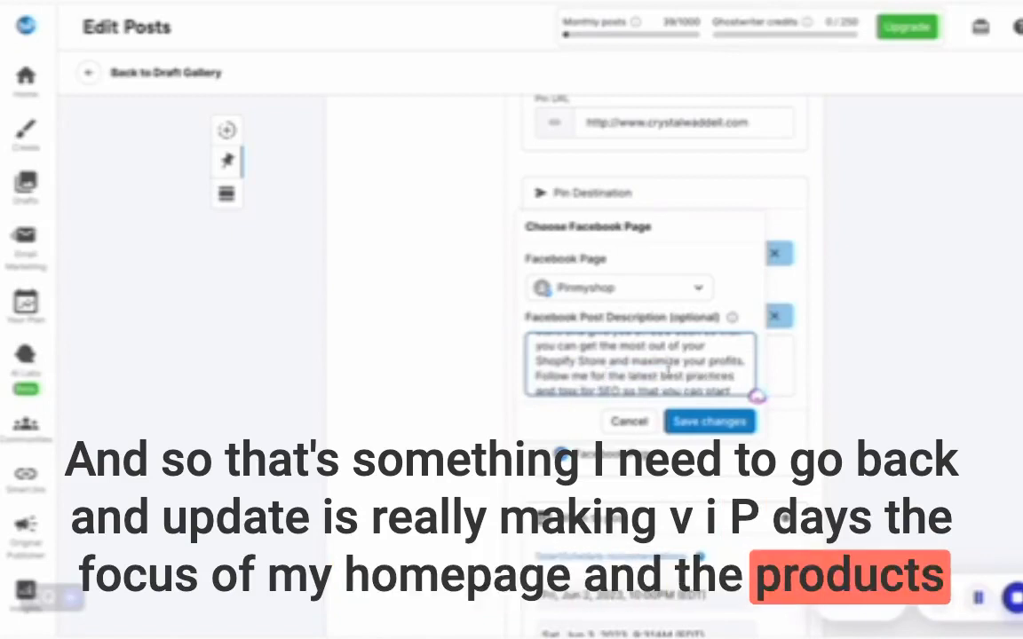
Put the closing invitation in its own paragraph and make it begin with "Visit crystalwaddell.com/vip to learn more".
scroll(662, 347, "down", 1)
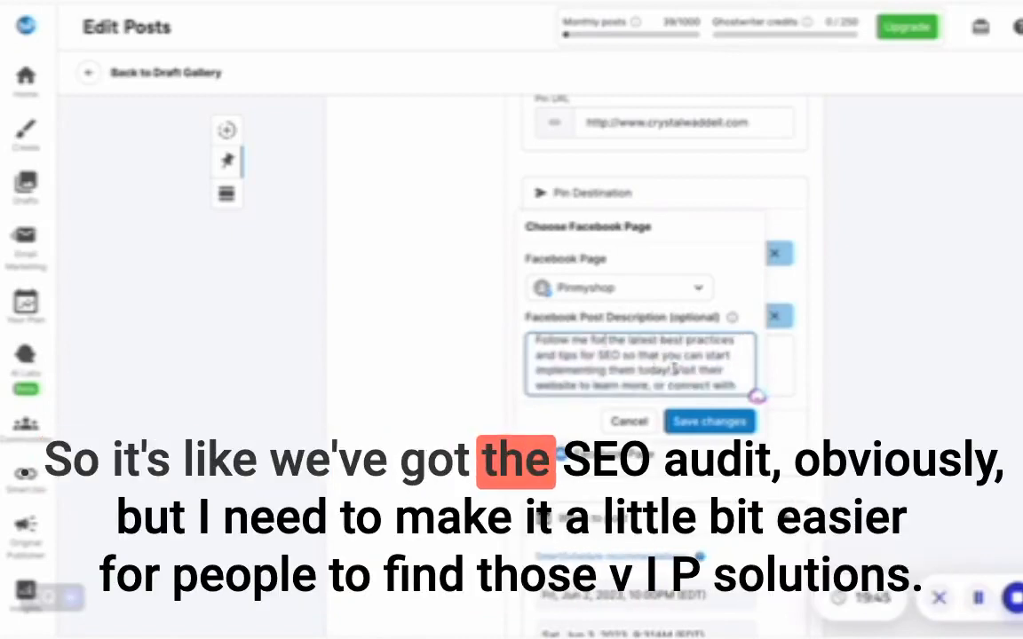
scroll(675, 370, "down", 2)
scroll(629, 359, "down", 1)
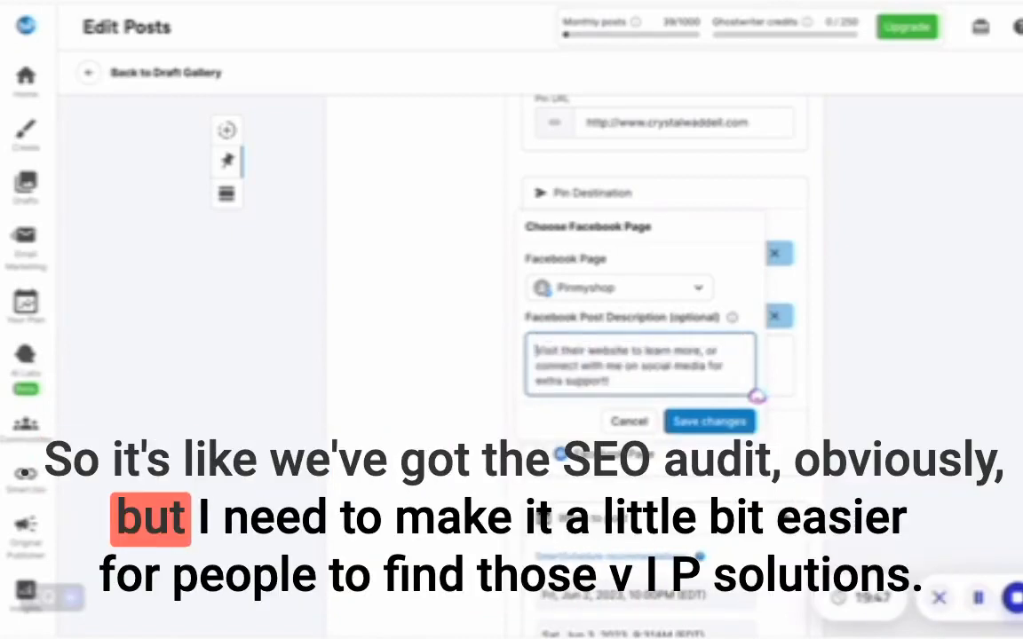
double_click(608, 349)
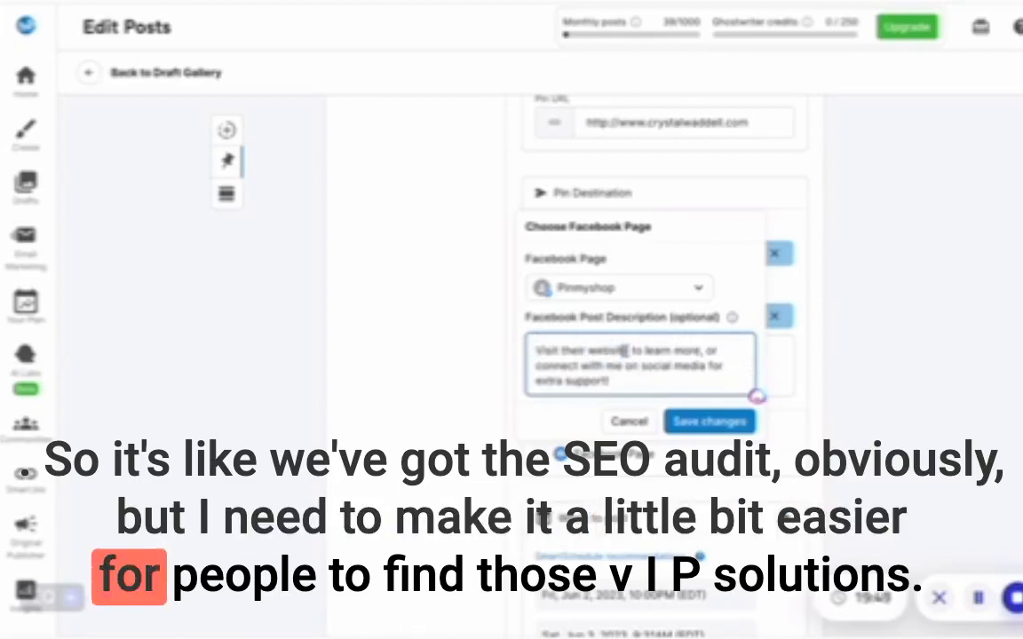
left_click_drag(608, 349, 562, 349)
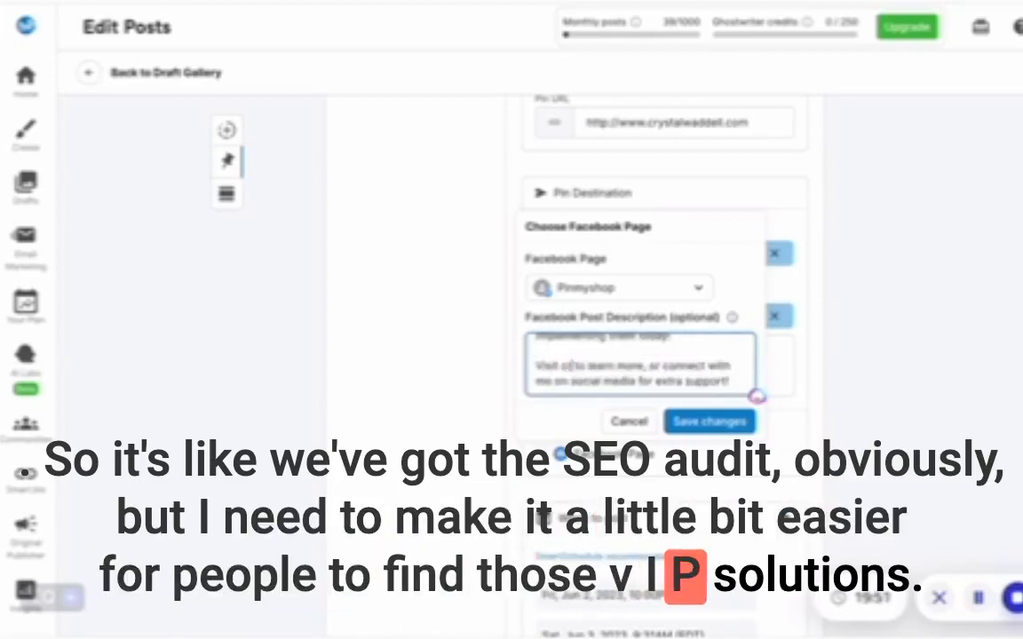
type("crystalwadd")
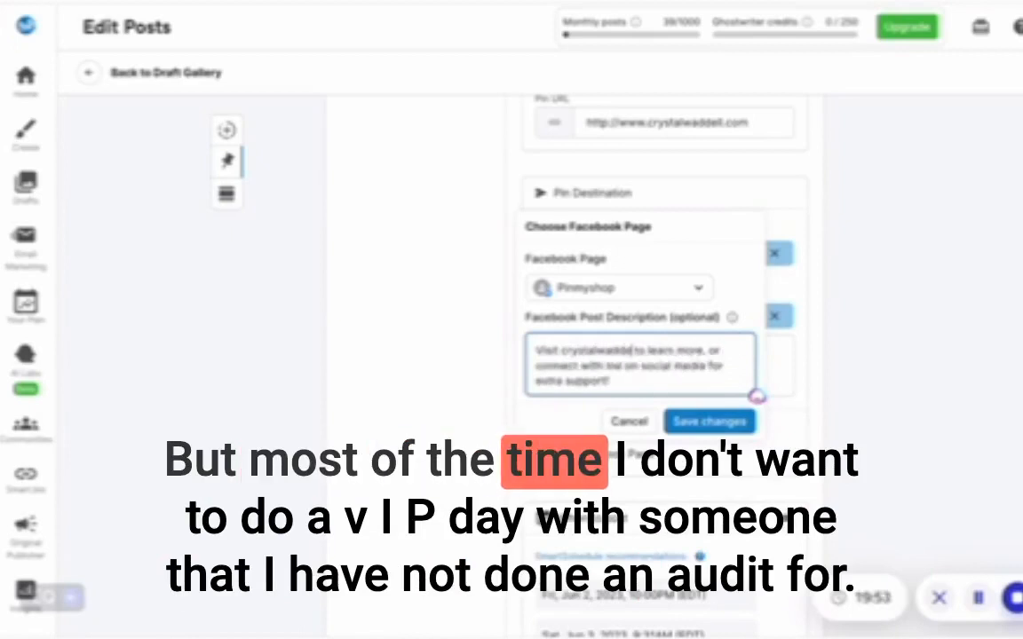
type("ell.com/vip")
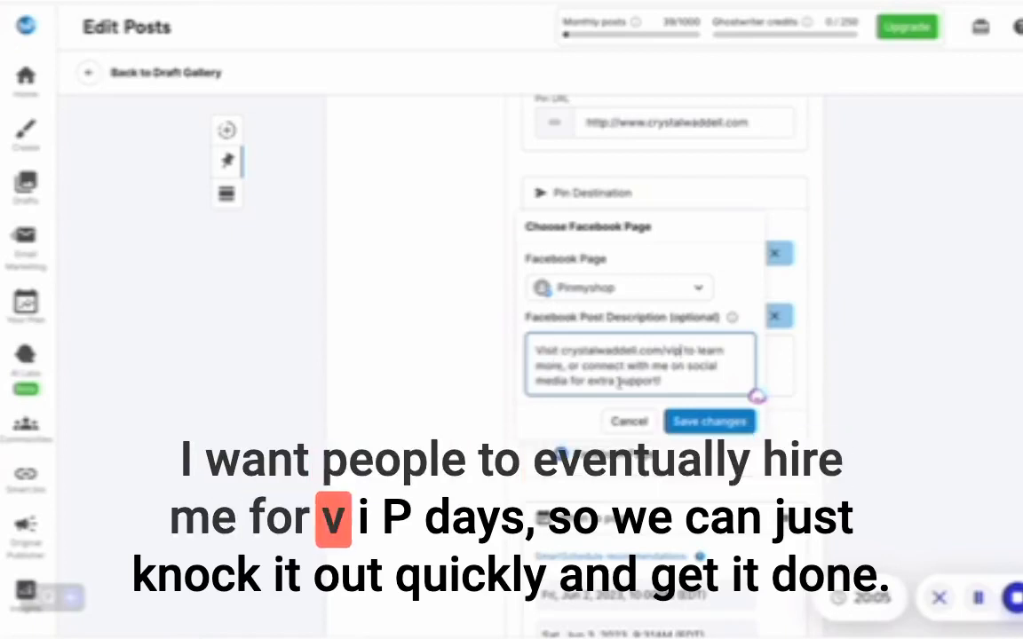
Change the end of the closing invitation to "connect with me here for extra support!".
scroll(632, 373, "down", 1)
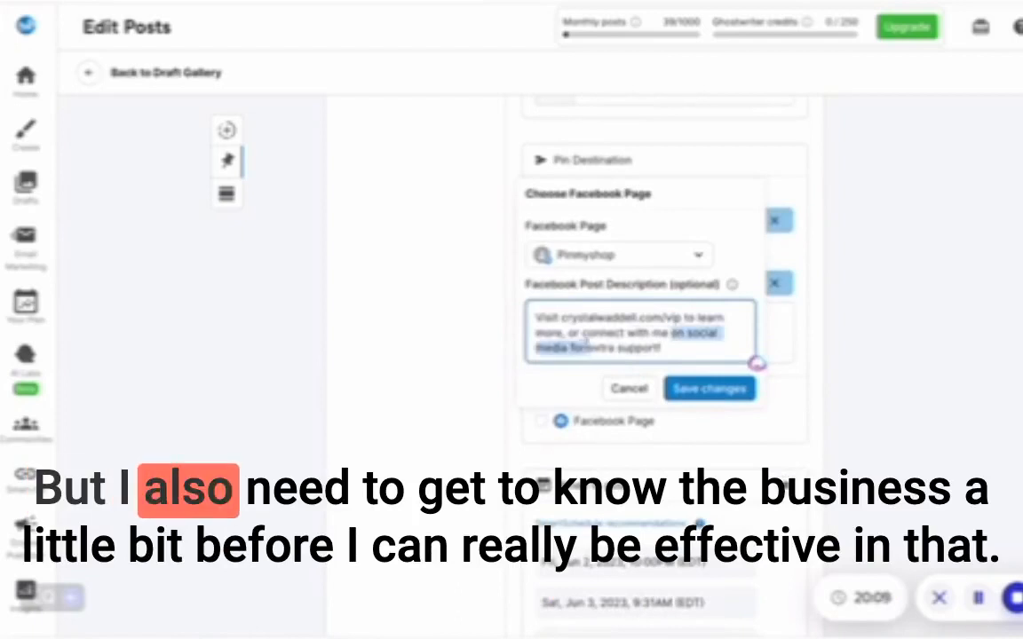
key("BackSpace")
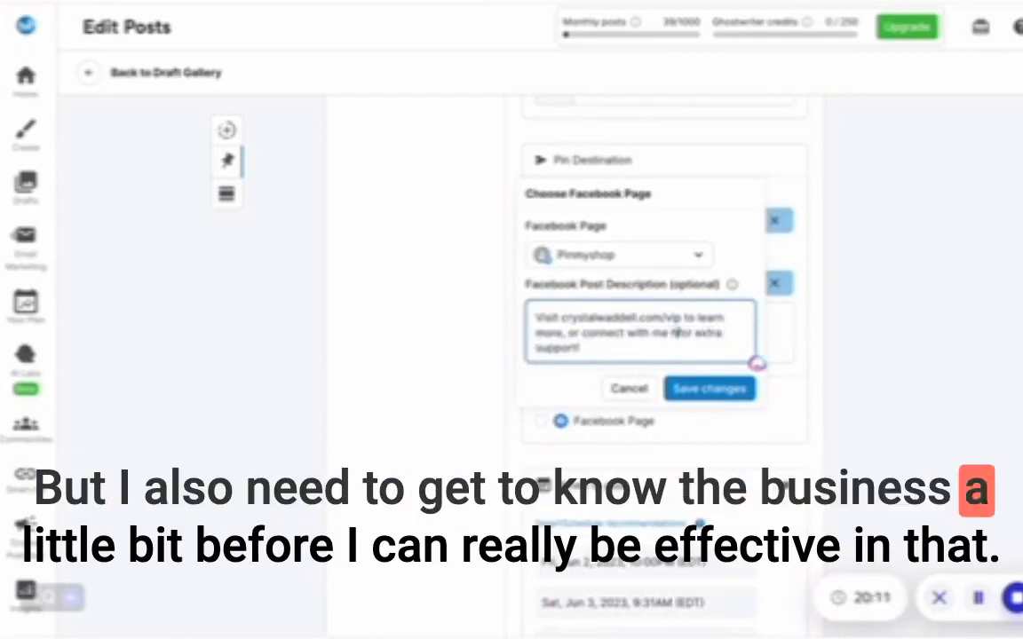
type("here")
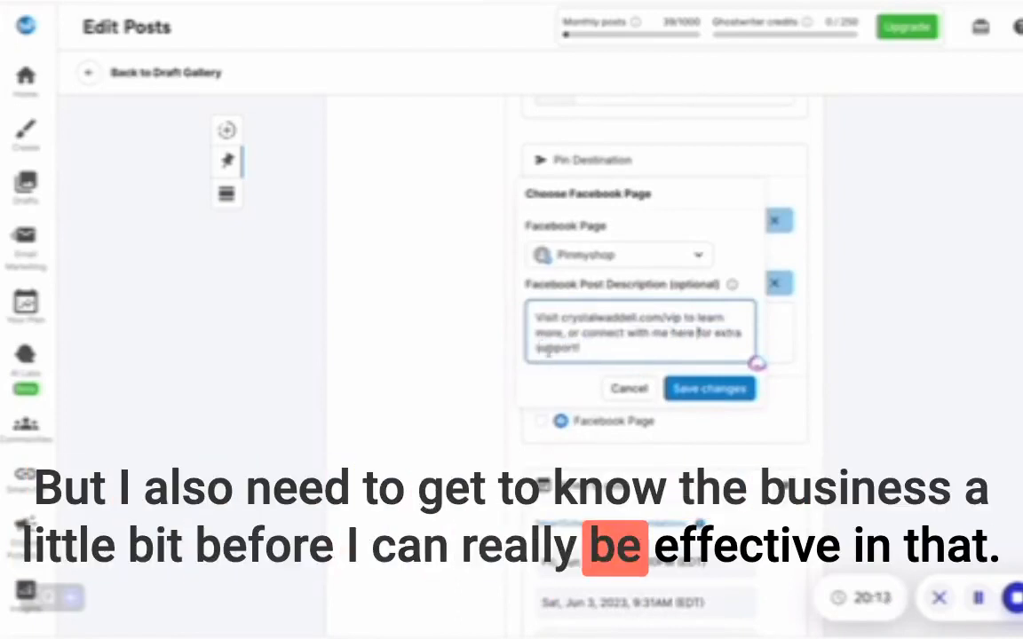
Add the hashtags #shopifyseller #handmadeseller #ShopifySEO in a separate paragraph at the end of the Facebook post description and save the changes.
key("Return")
key("Return")
type("#")
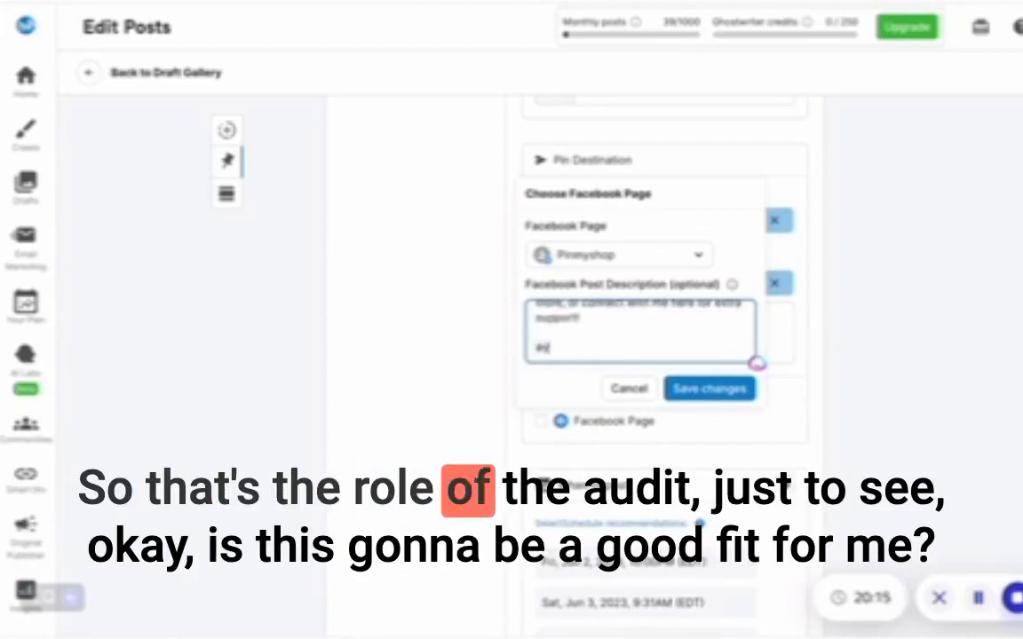
type("smallseller")
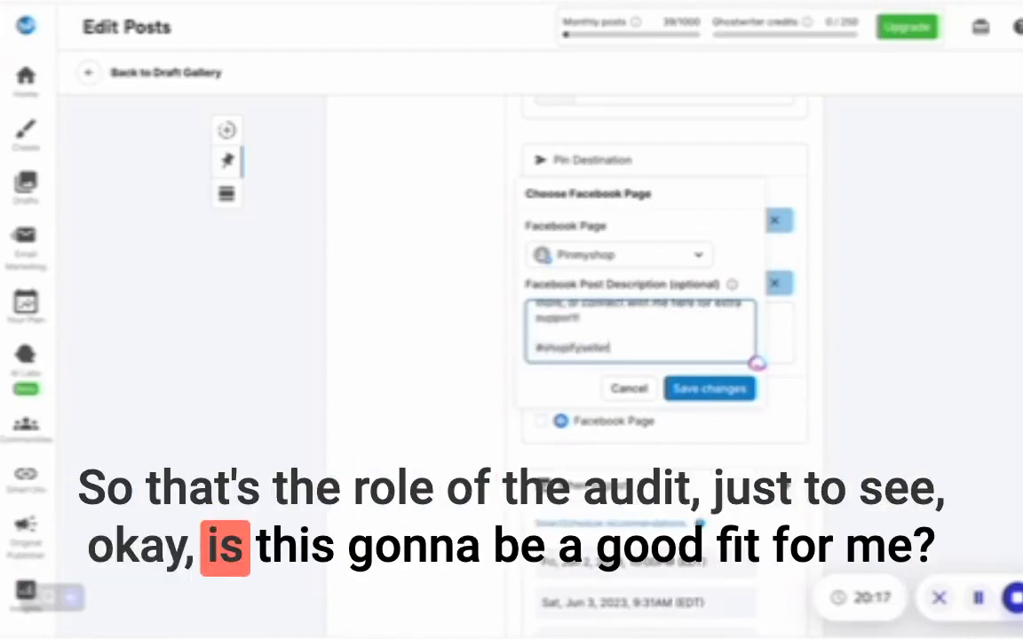
type(" #handmade")
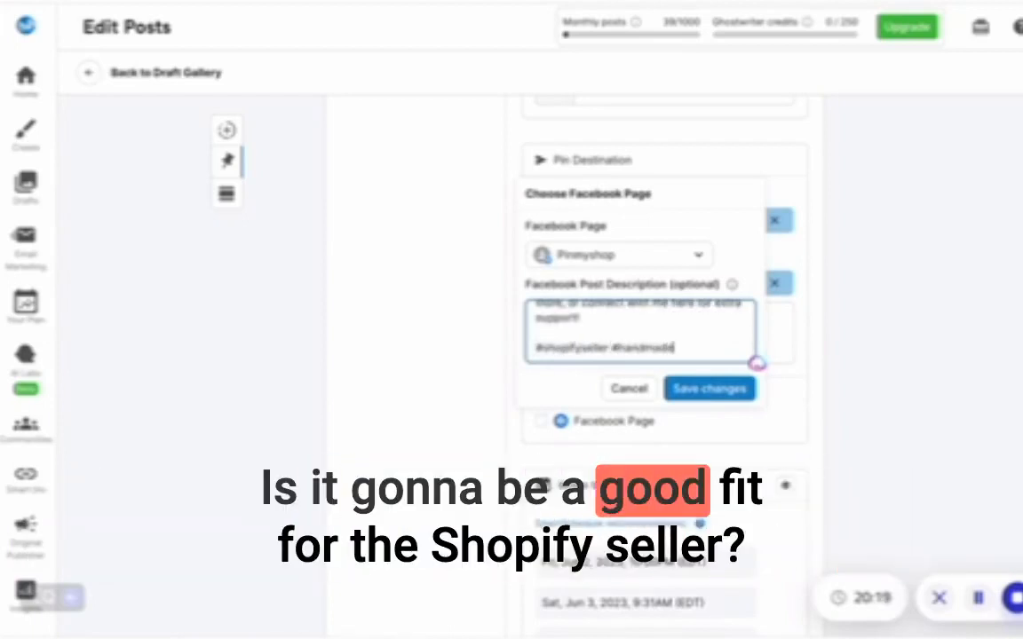
type("seller")
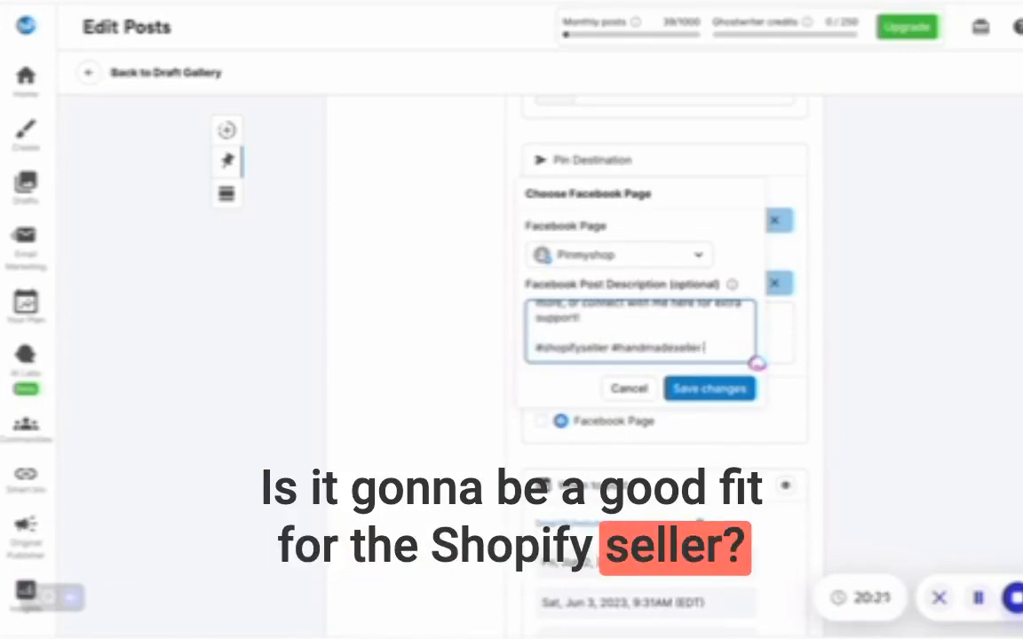
type(" #SHO")
key("BackSpace")
key("BackSpace")
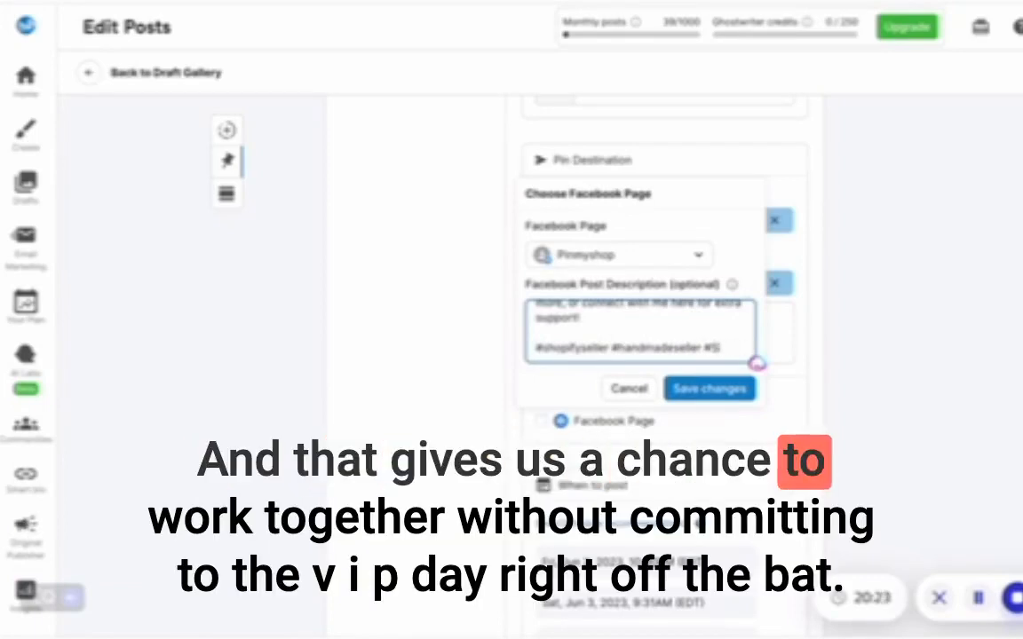
type("hopifySEO")
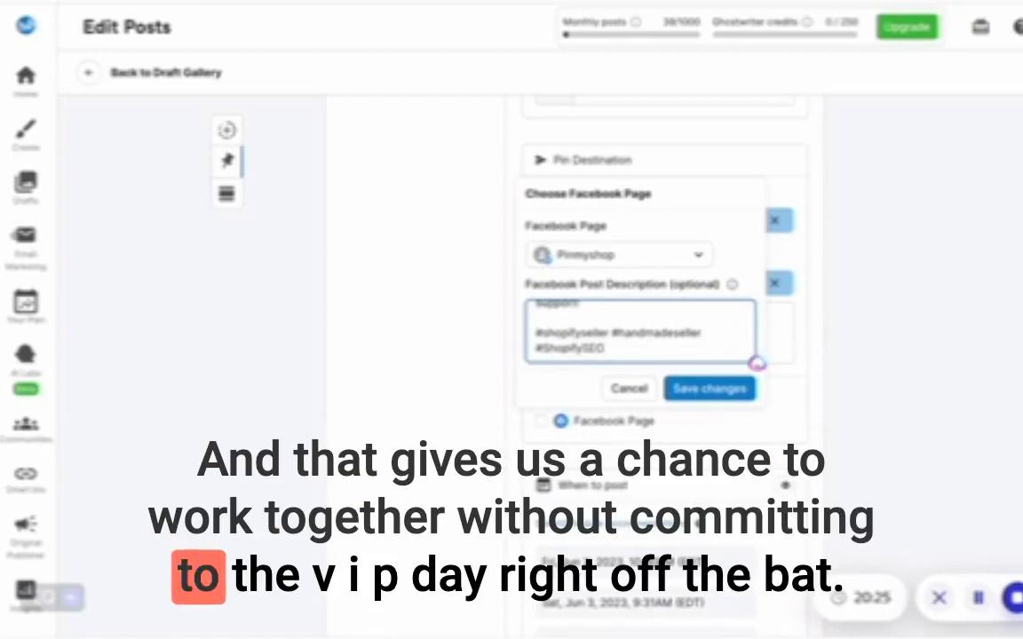
left_click(724, 392)
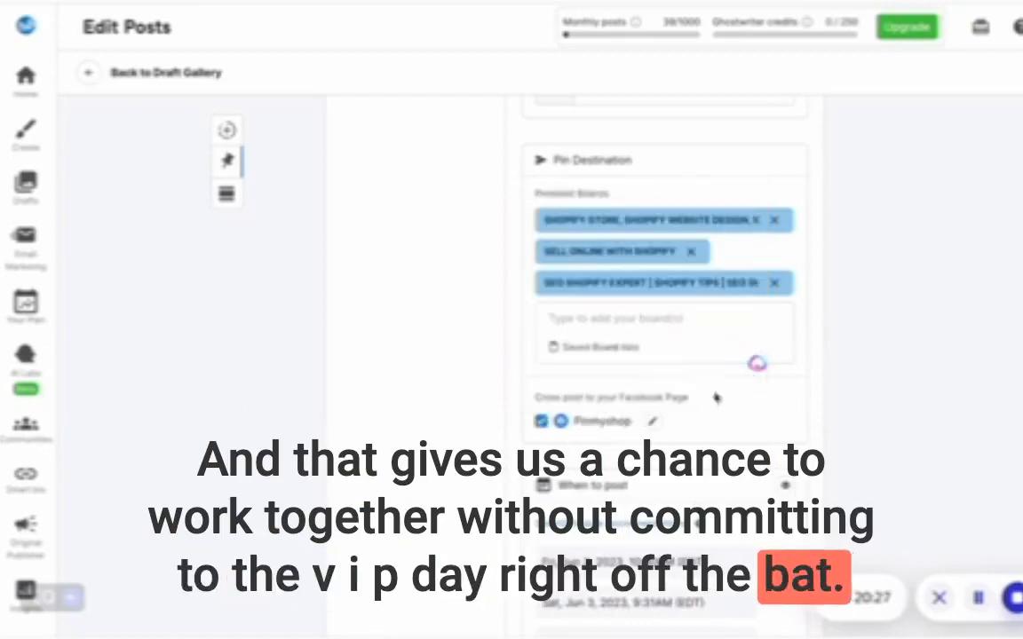
Choose Fri, Jun 2, 2023, 10:00PM as the posting time for the "Best SEO tips" pin and schedule the post.
scroll(710, 335, "down", 3)
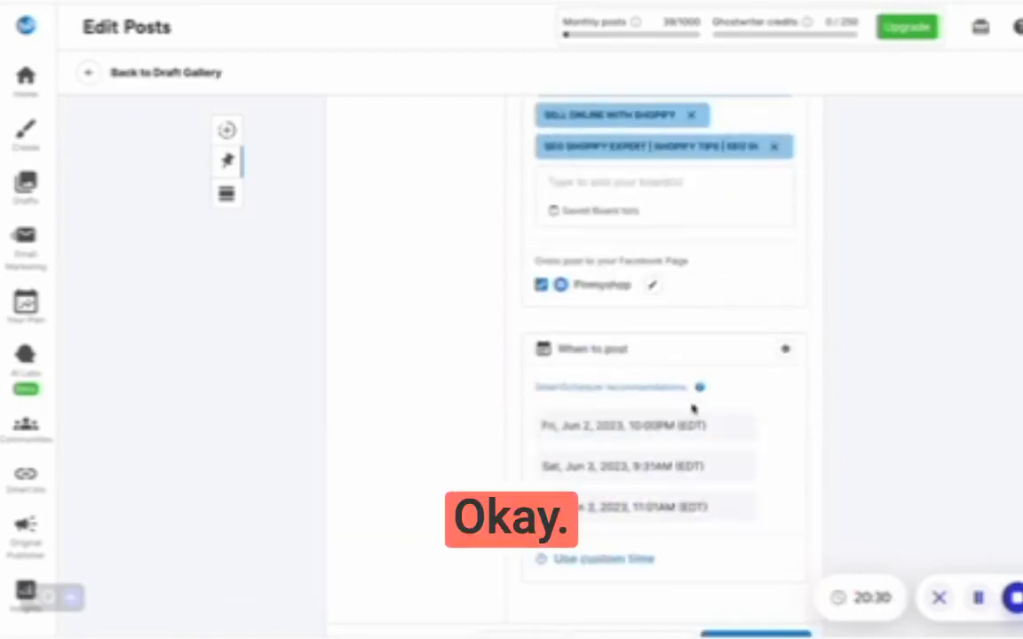
left_click(646, 428)
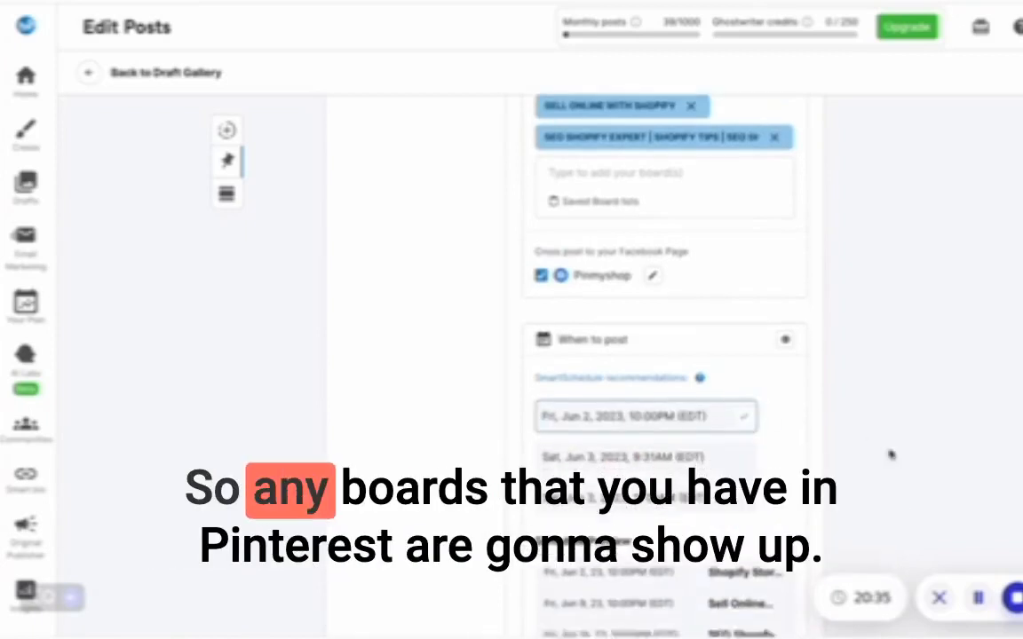
scroll(891, 455, "down", 5)
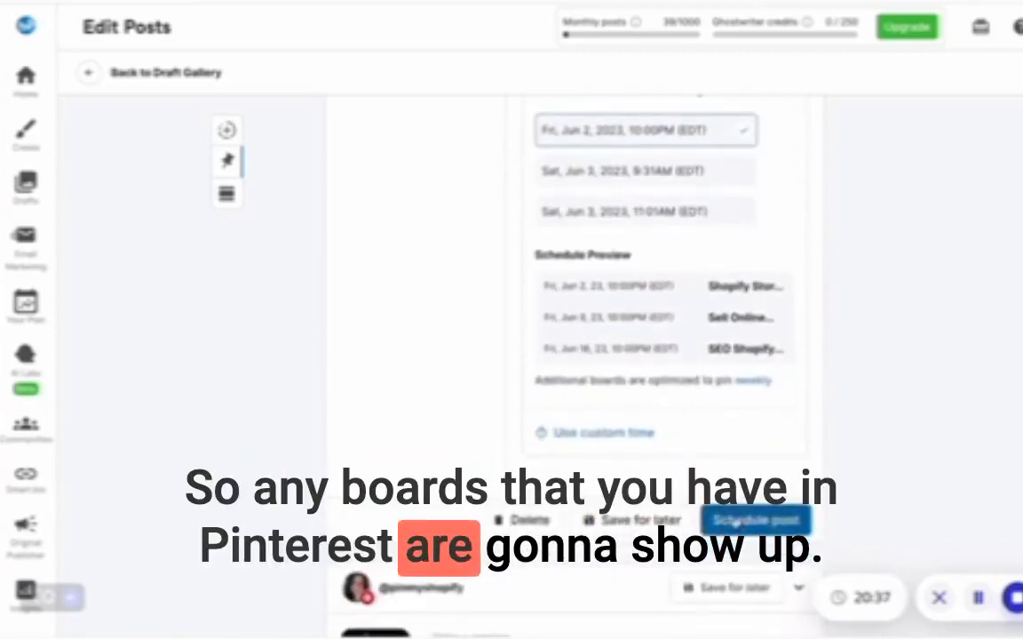
scroll(738, 429, "up", 10)
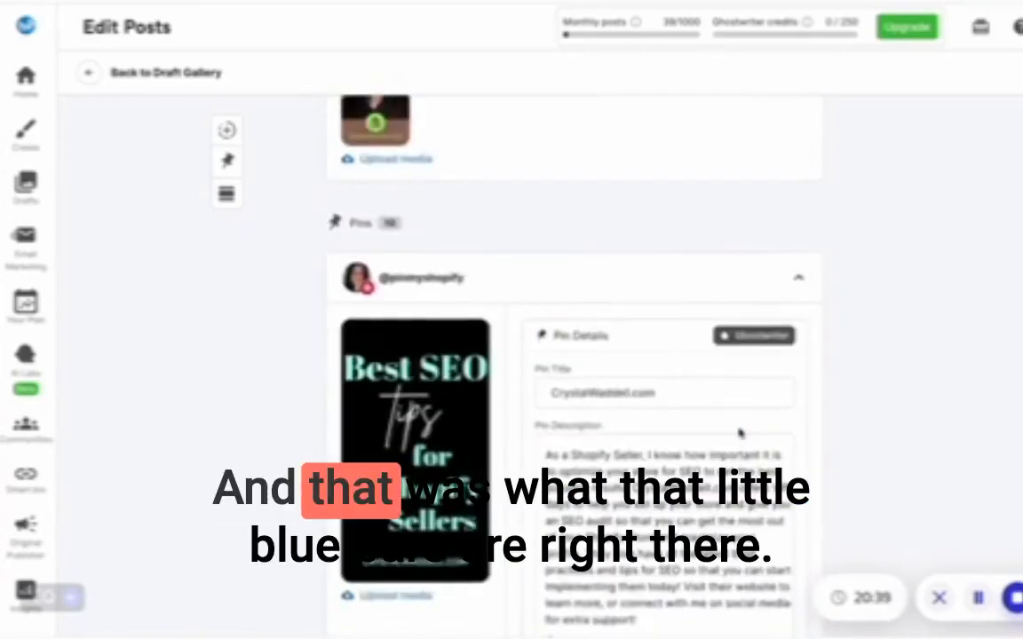
scroll(738, 432, "down", 5)
Expand the "SEO Marketing Tips" pin and give it the title "SEO Marketing Tips For Shopify Store Owners".
scroll(738, 433, "down", 8)
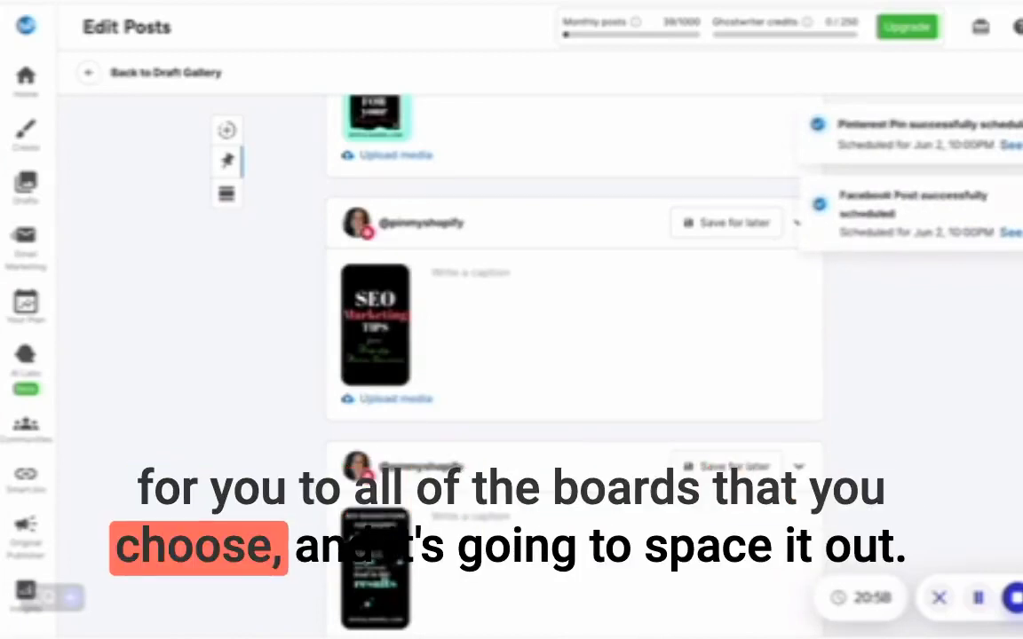
left_click(513, 285)
left_click(586, 338)
type("S")
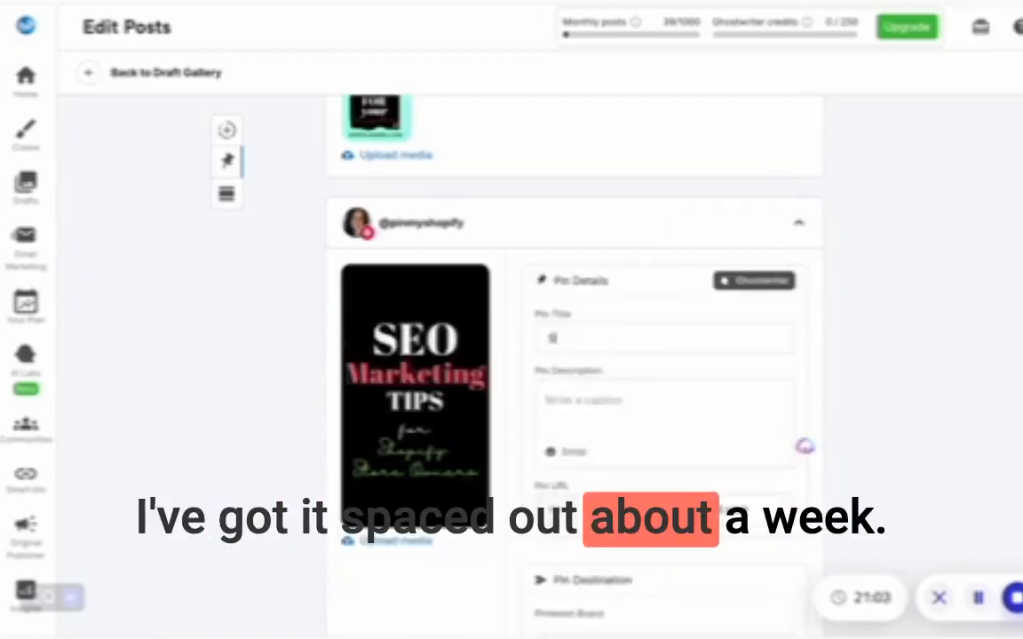
type("EO Marketing")
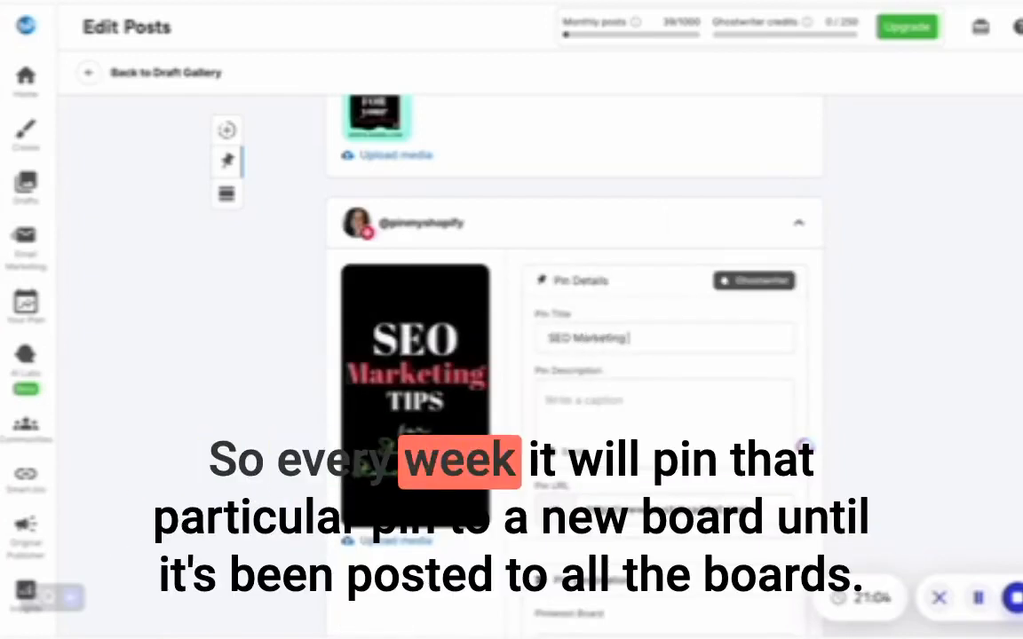
type(" Tips For Sho")
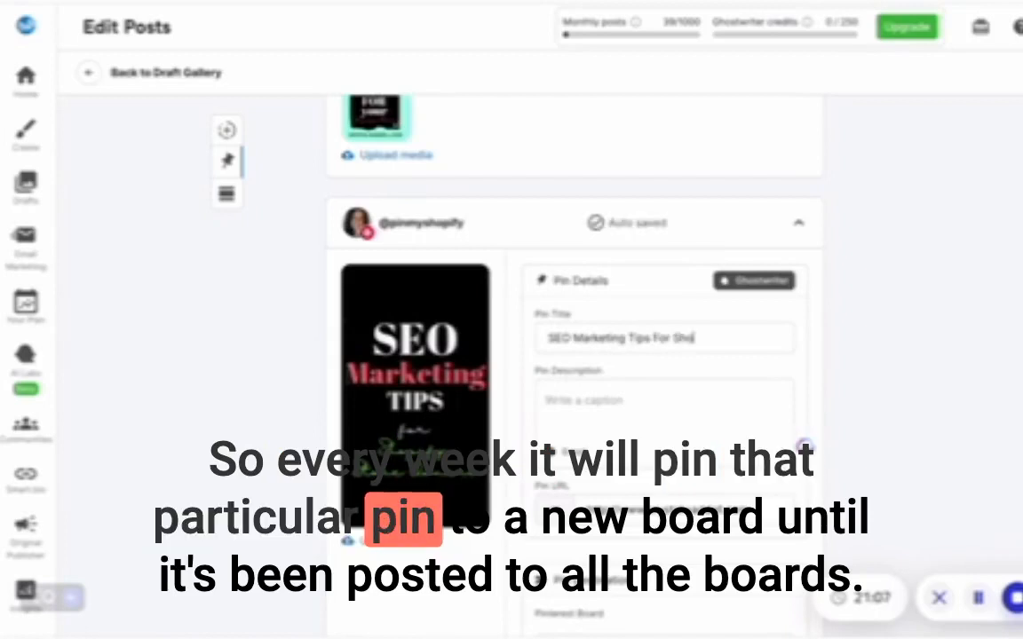
type("pify Store Owners")
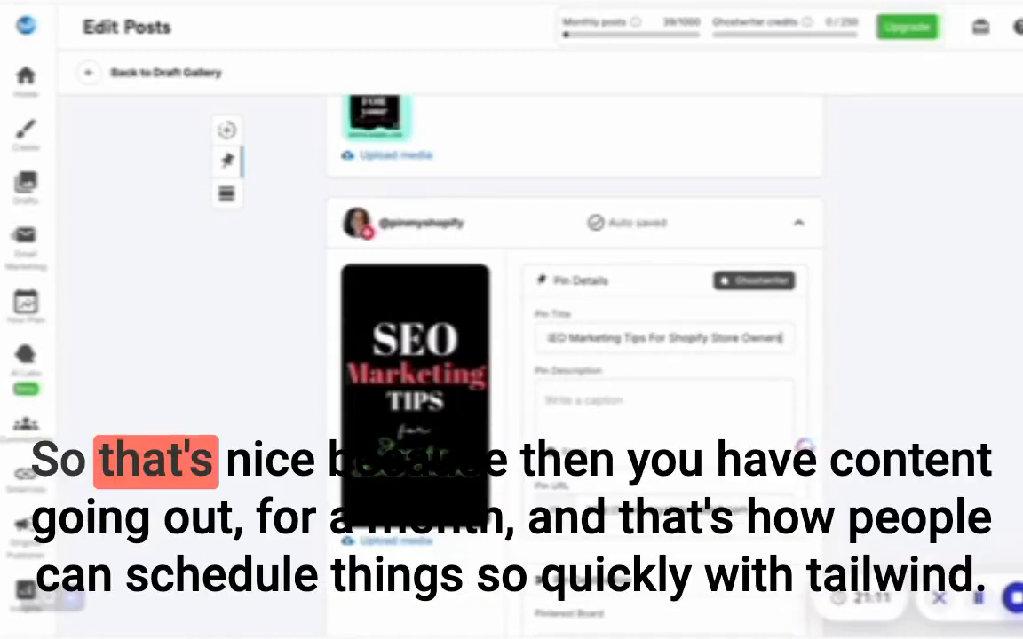
Paste the earlier Shopify Seller text as the pin description and have the writing assistant rewrite it in a friendly tone of voice.
left_click(583, 405)
key("ctrl+v")
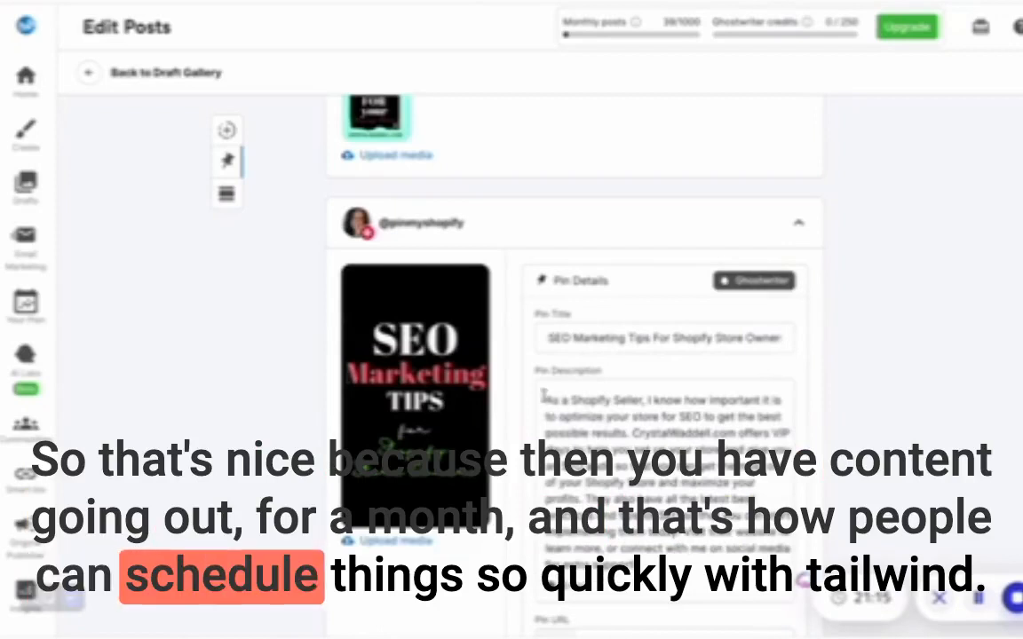
type("r")
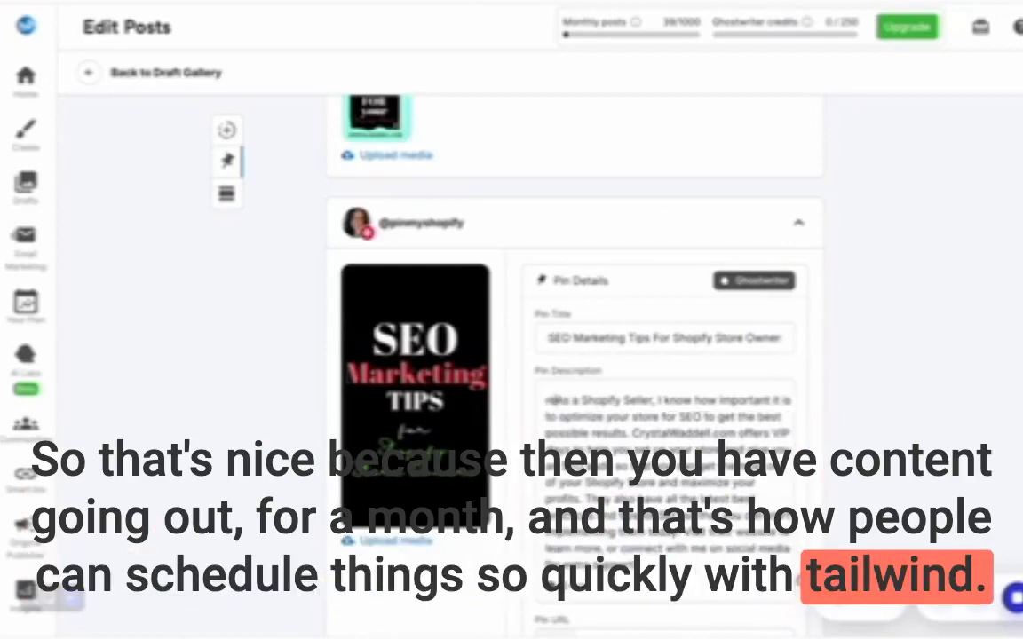
type("ewrite in ")
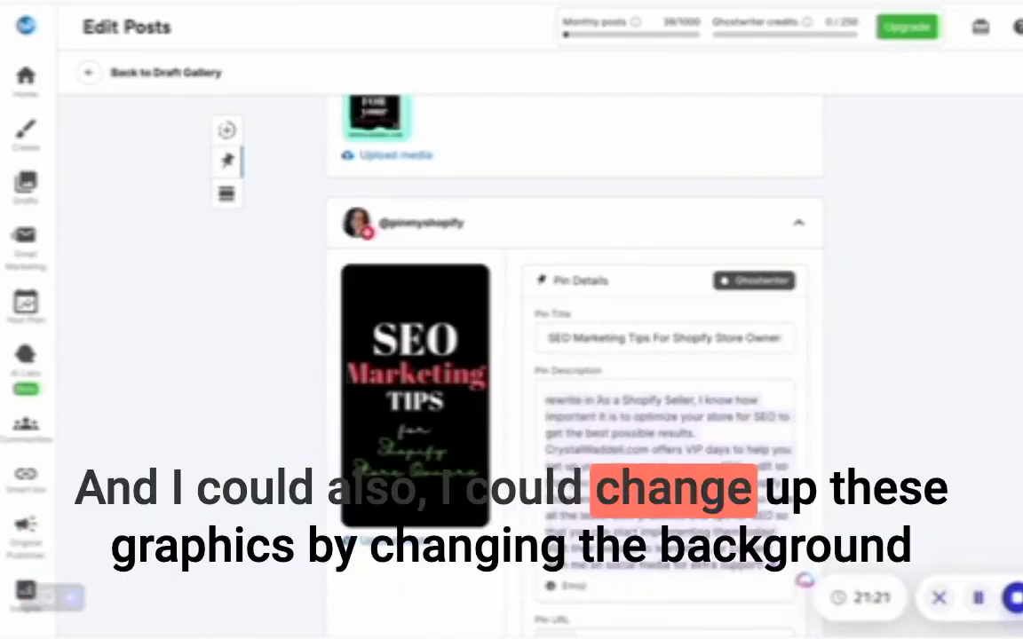
type("friend")
type("ly tone of voice")
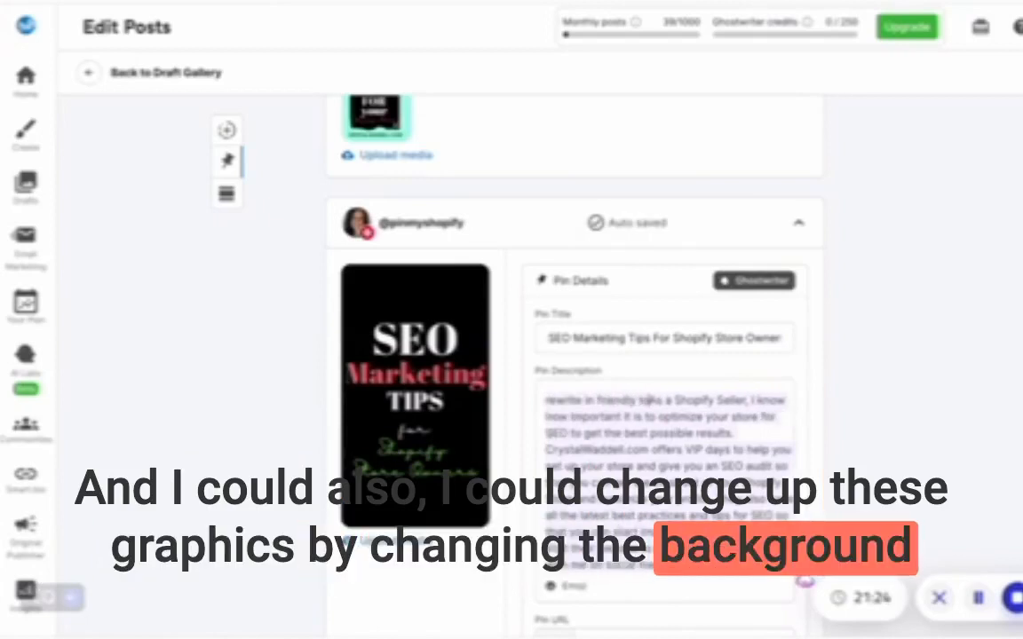
type(":")
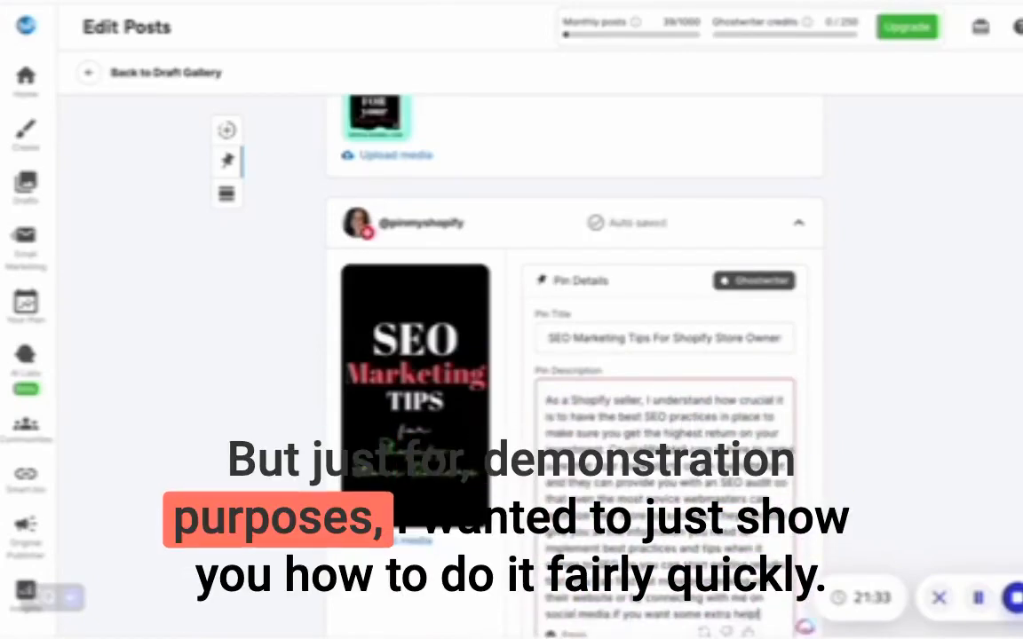
Replace "CrystalWaddell.com is here to make" in the pin description with "My SEO marketing tips make".
scroll(580, 493, "down", 1)
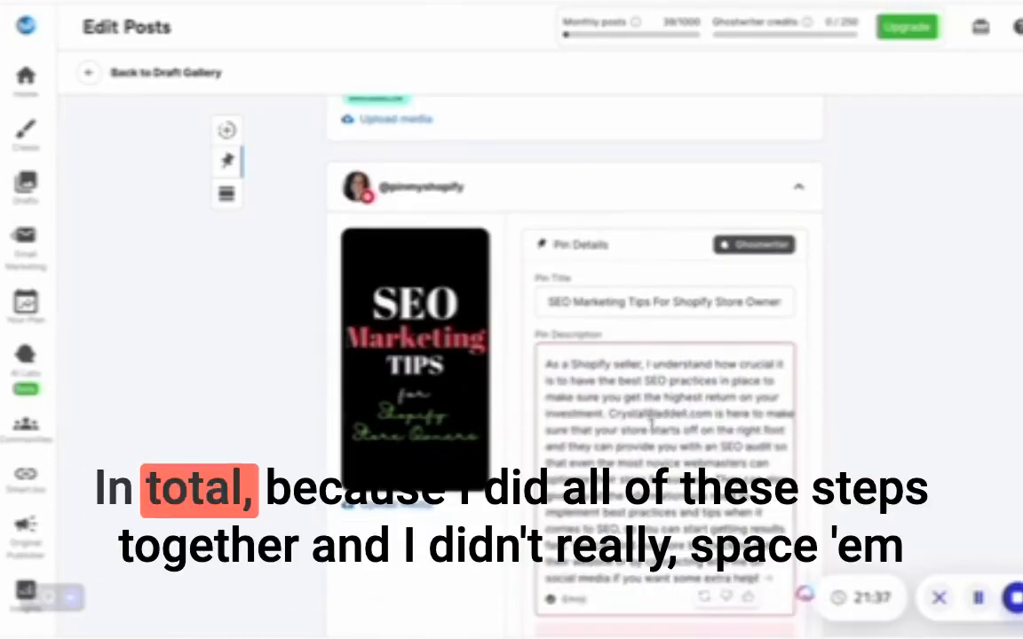
left_click_drag(609, 414, 796, 421)
type("My SEO Mark")
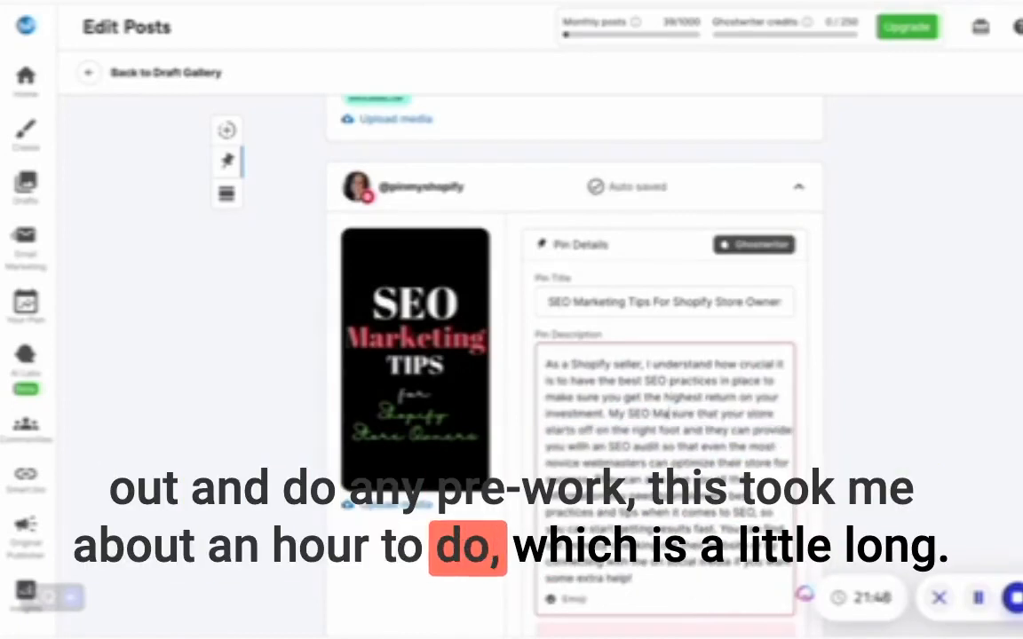
key("BackSpace")
key("BackSpace")
key("BackSpace")
key("BackSpace")
key("BackSpace")
type("marke")
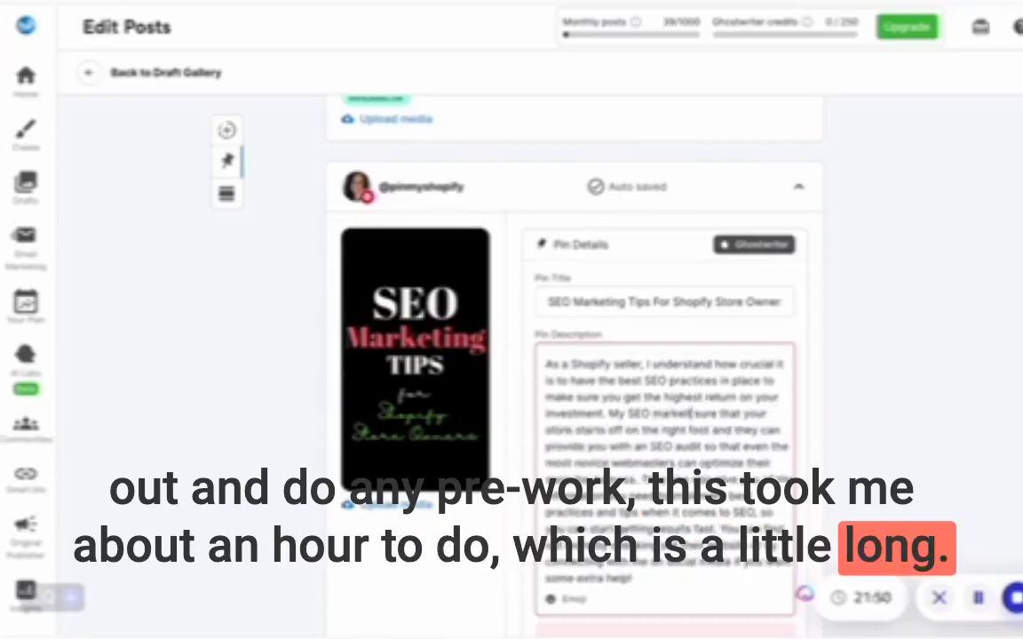
type("ting tips make")
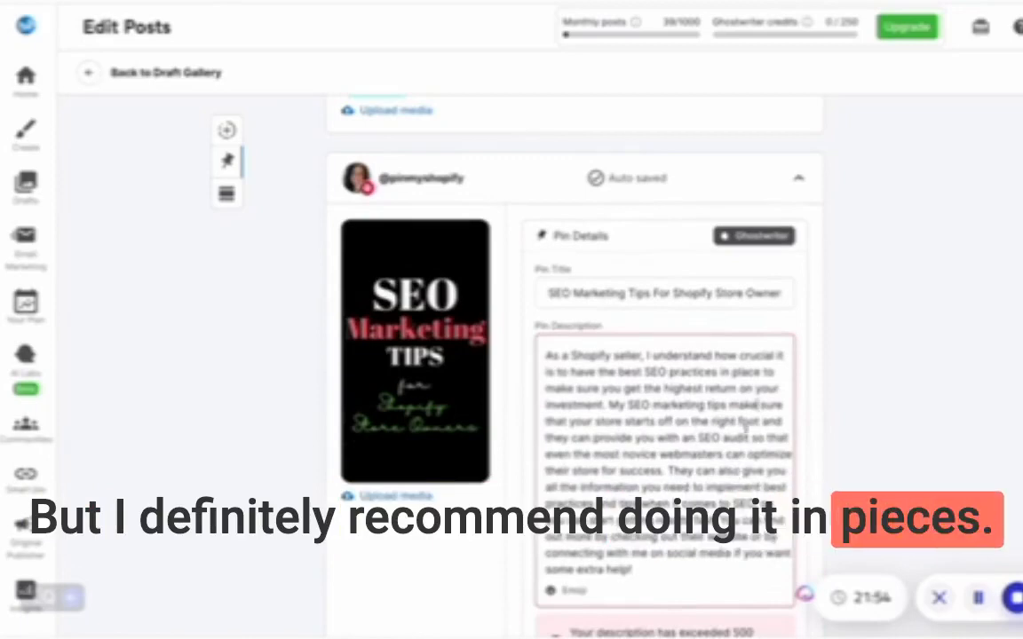
Begin the SEO audit sentence with "Visit me to start", mentioning "Shopify store owners", and the following sentence with "Get all the information".
type(" ,")
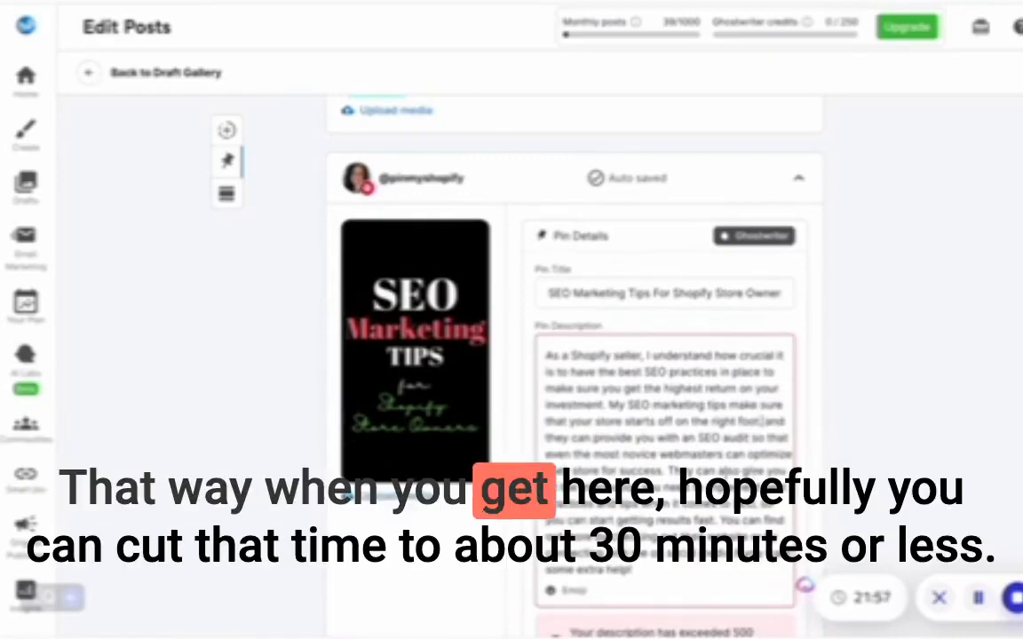
left_click(654, 433, "shift")
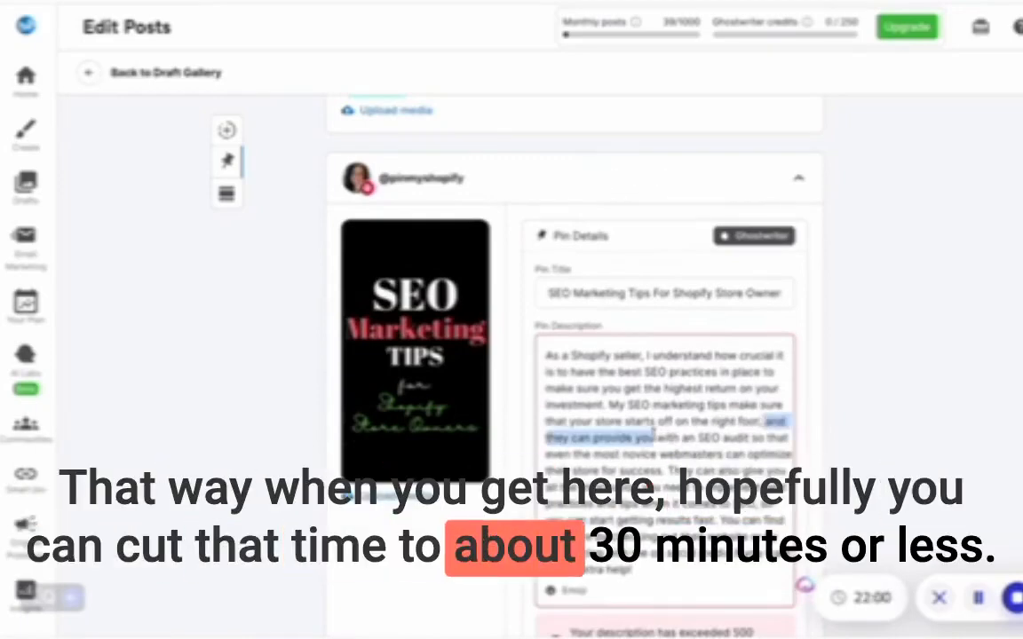
key("BackSpace")
type("Visit")
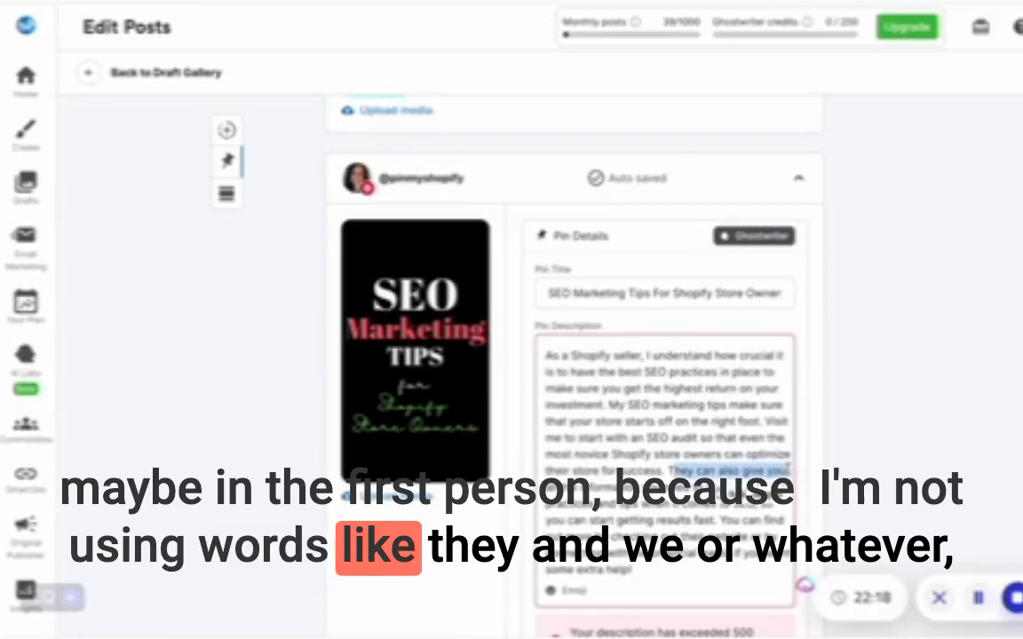
key("BackSpace")
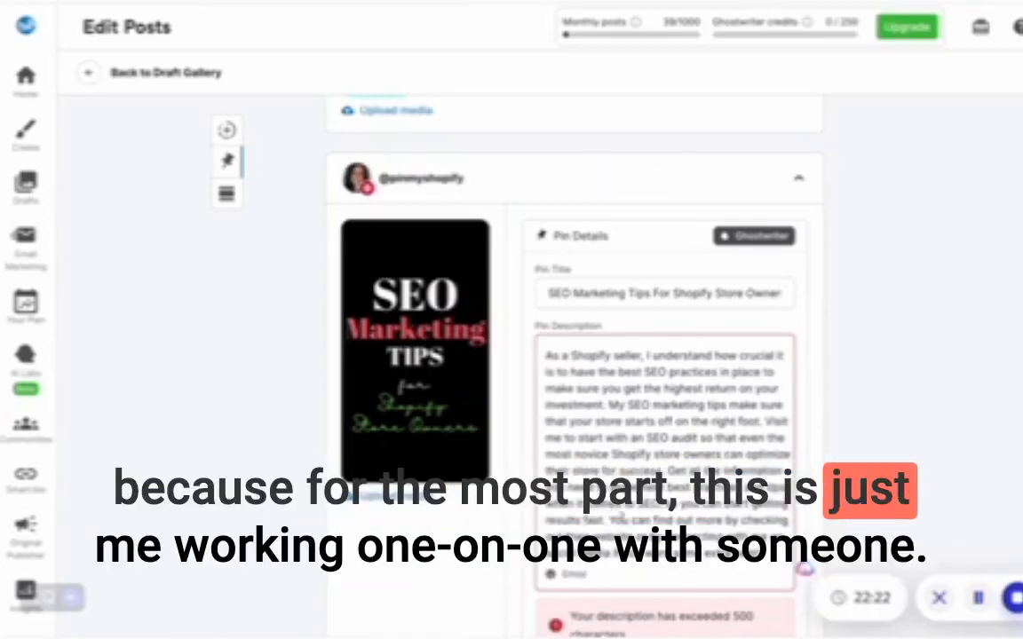
Reword the closing invitation to include "my website, just tap on the pin or" and trim the description to under 500 characters.
scroll(574, 355, "down", 1)
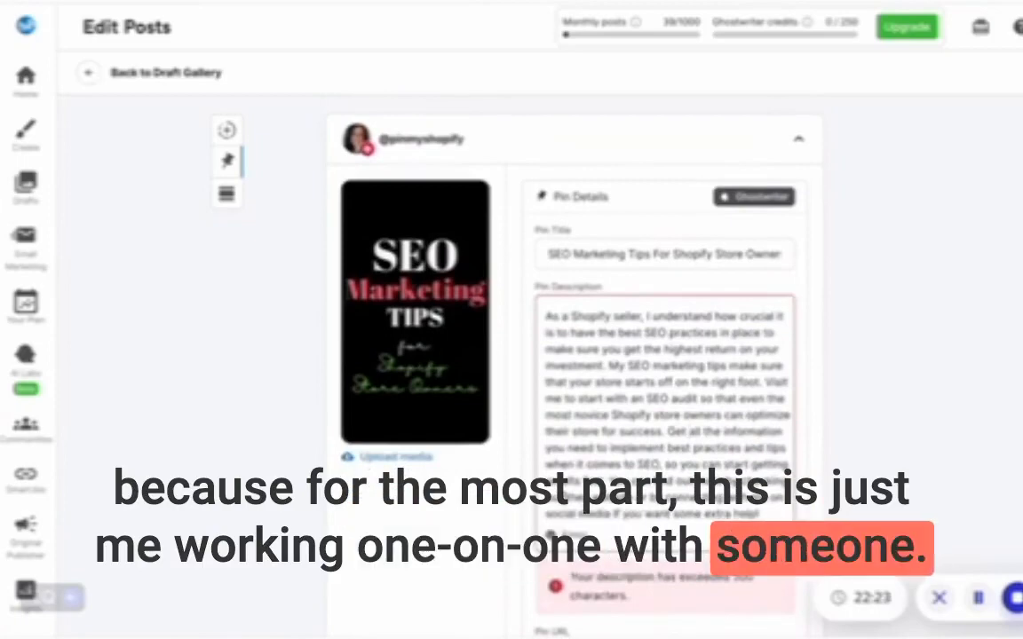
left_click_drag(566, 498, 636, 497)
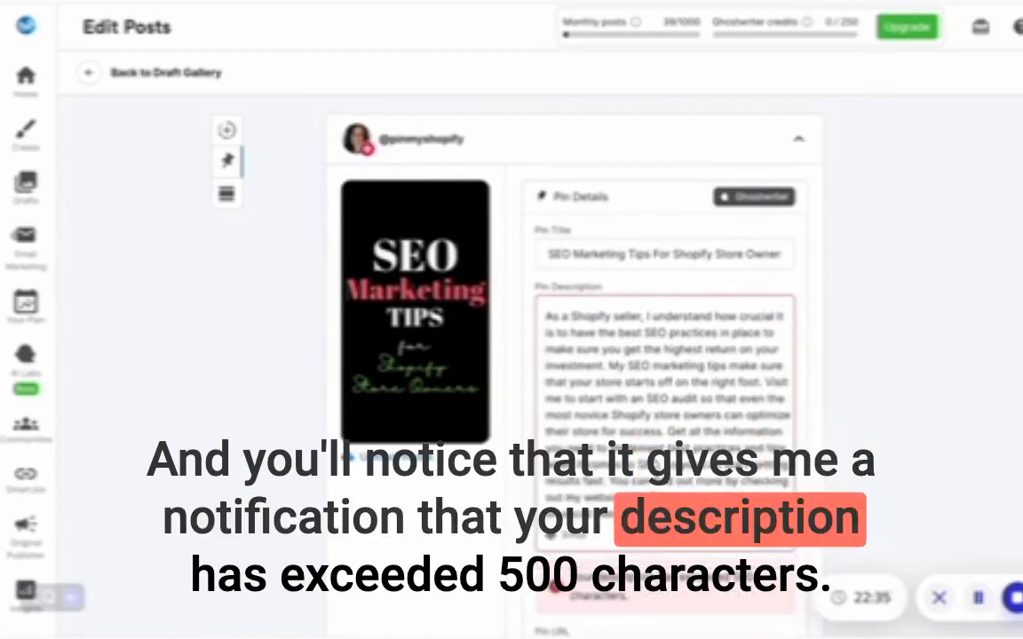
type("on the pin or")
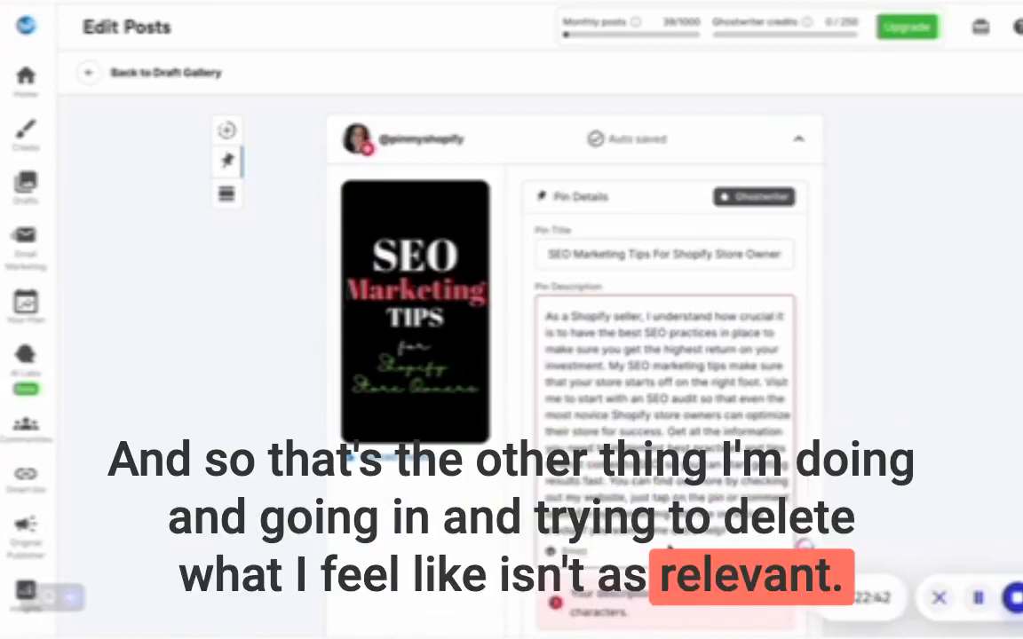
left_click_drag(749, 533, 668, 468)
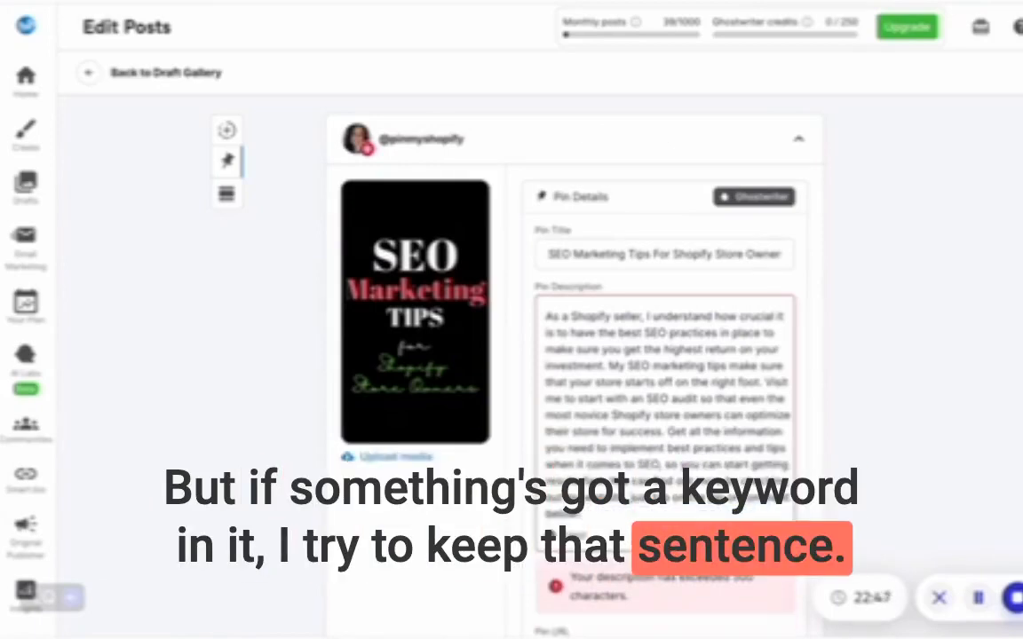
key("BackSpace")
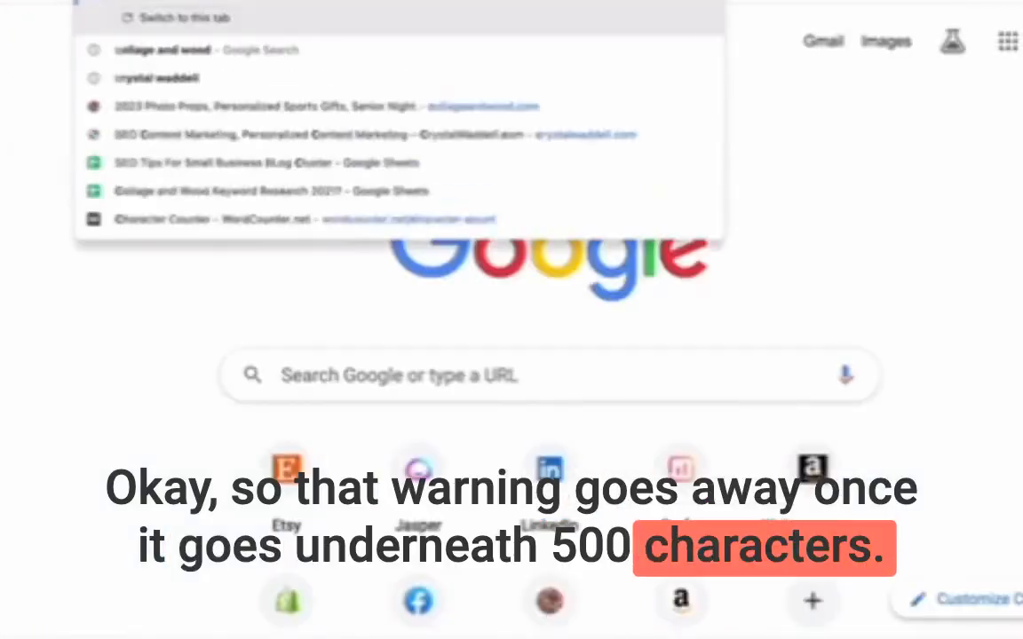
Open the $99 Shopify SEO Audit page on crystalwaddell.com in the browser and use its address as the pin URL.
type("crystal")
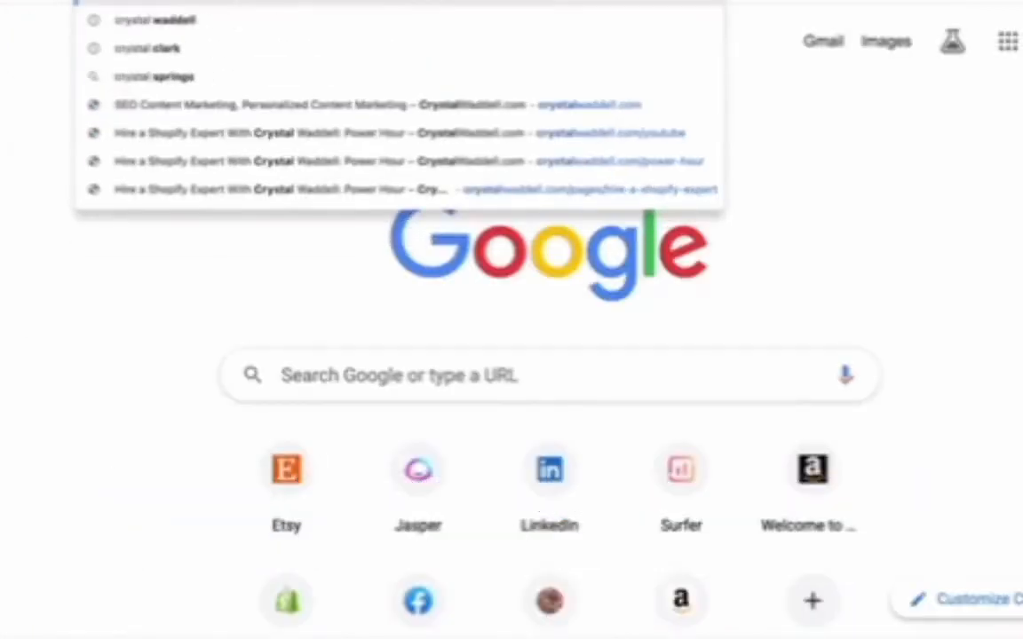
type("waddell")
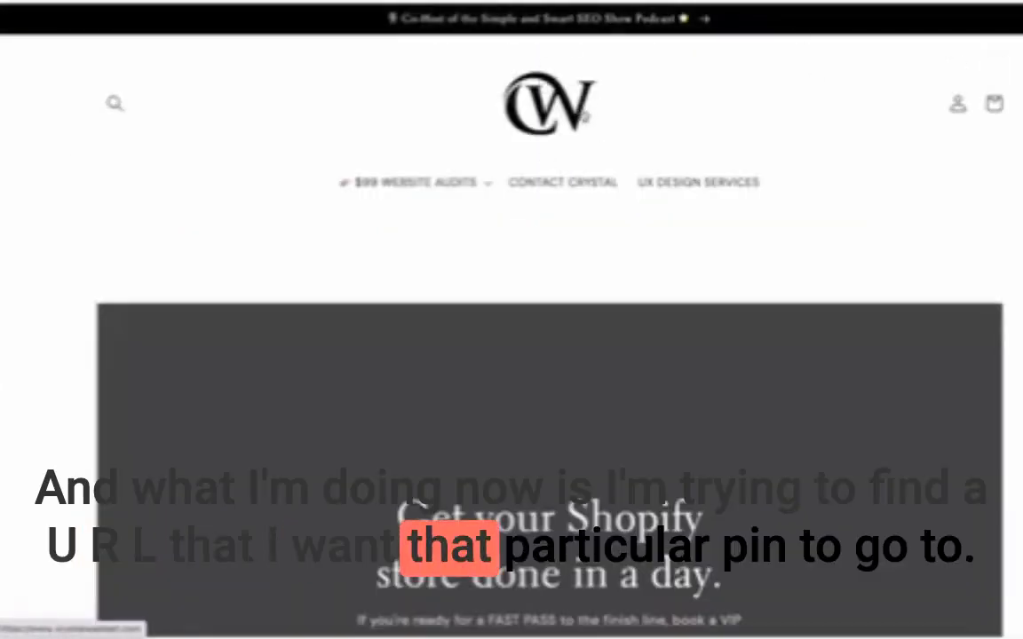
left_click(447, 187)
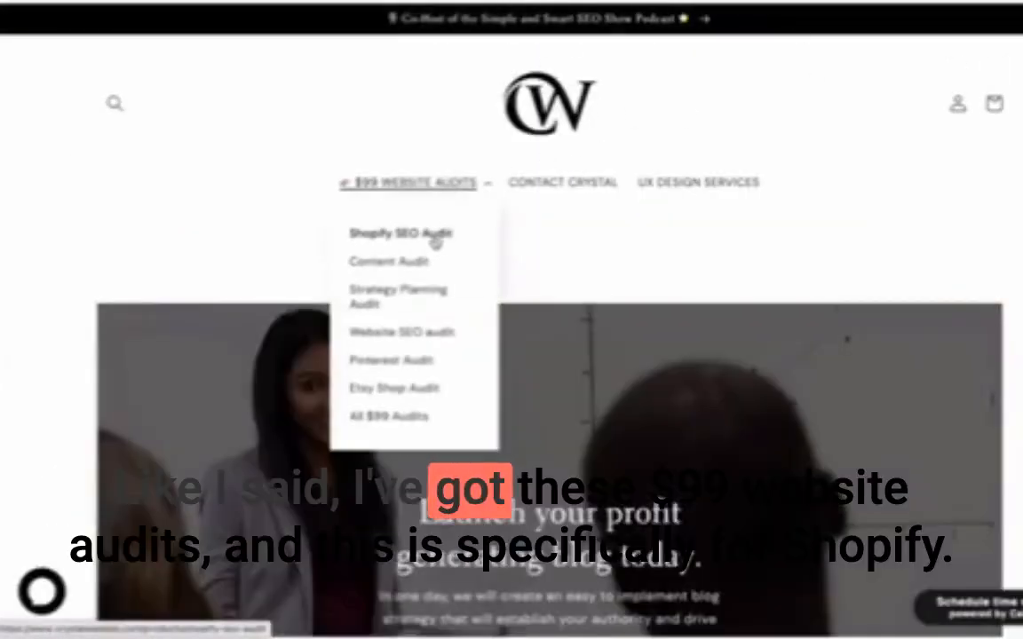
left_click(435, 236)
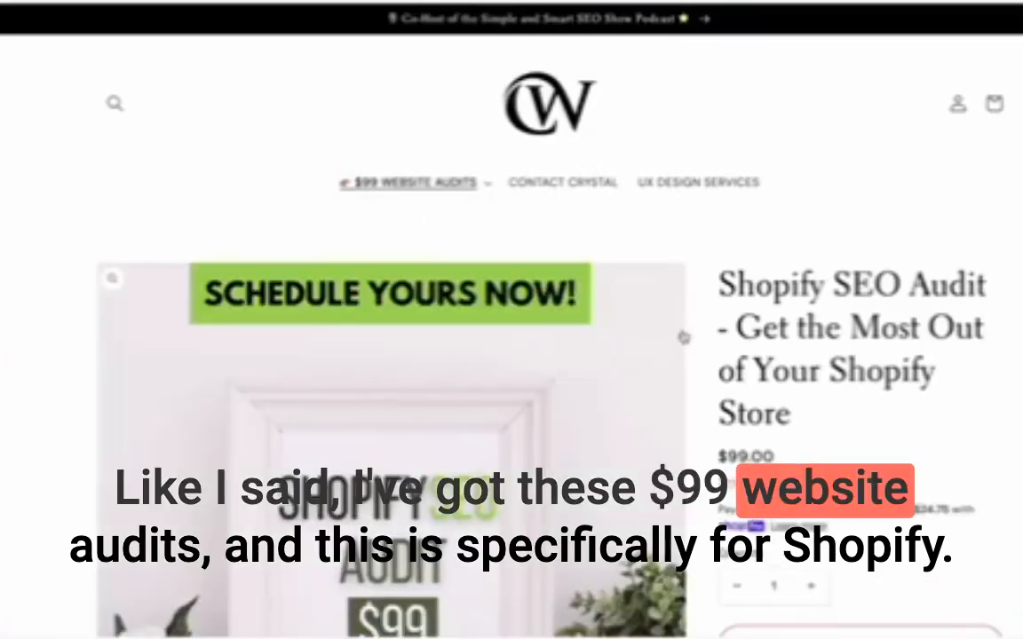
scroll(779, 444, "down", 1)
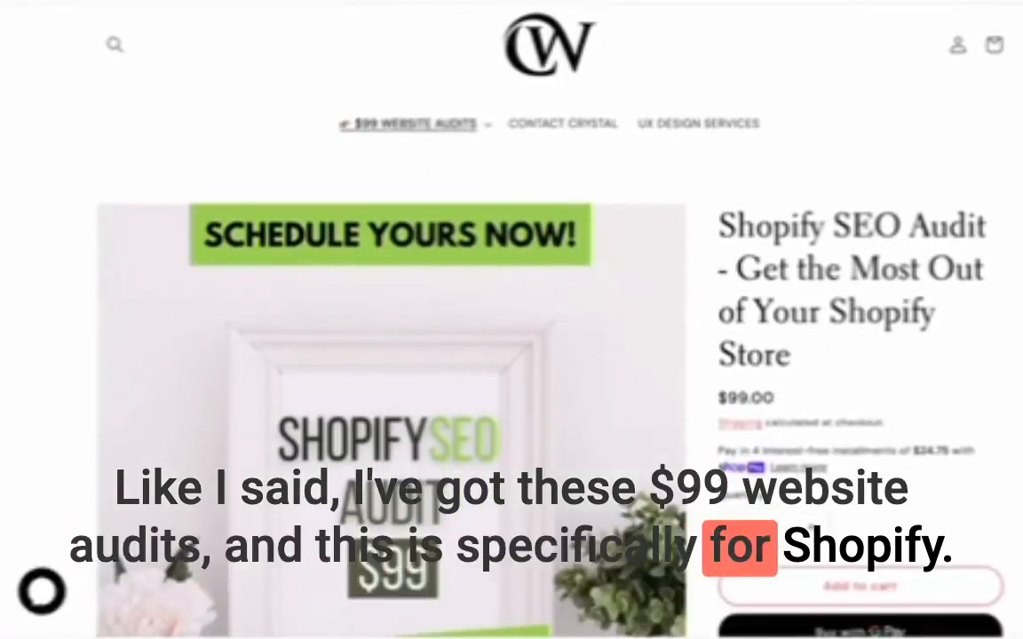
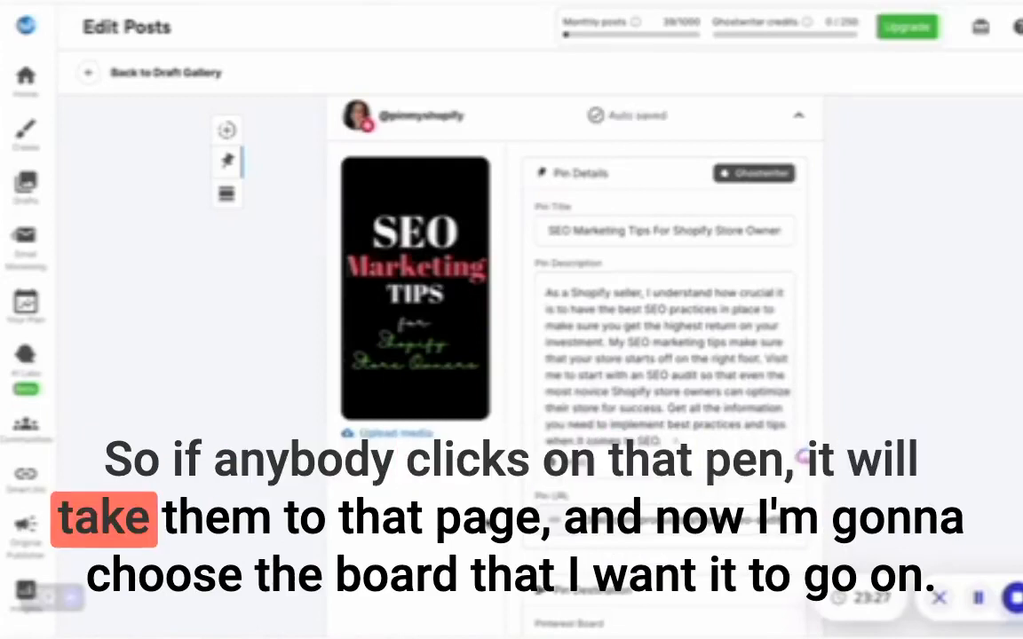
Search the Pinterest boards for "shop" and assign the pin to the Shopify Store, Sell Online With Shopify and SEO Shopify Expert boards.
scroll(578, 311, "down", 3)
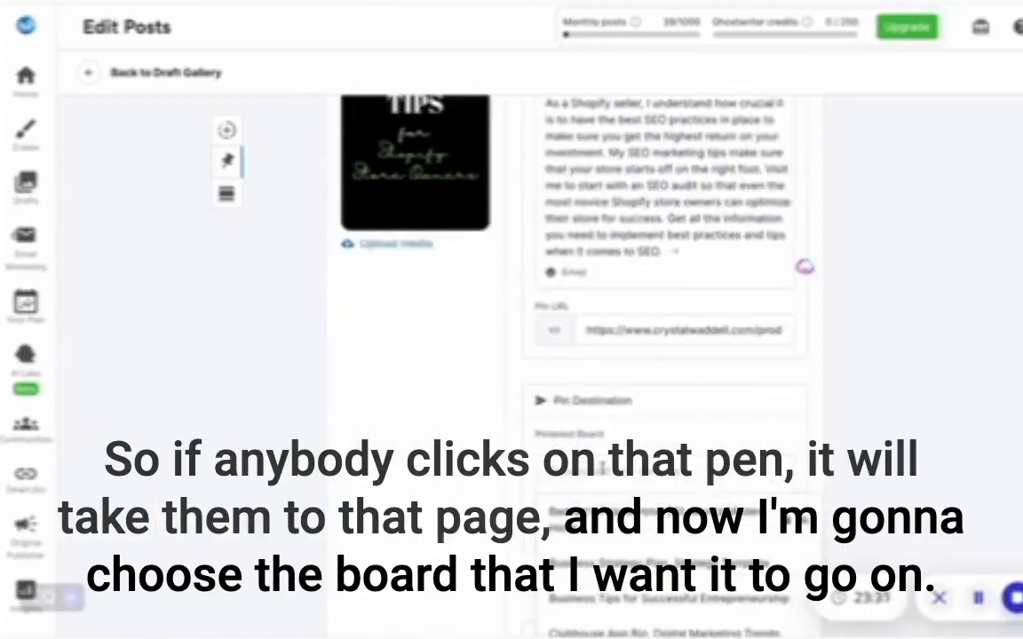
type("shop")
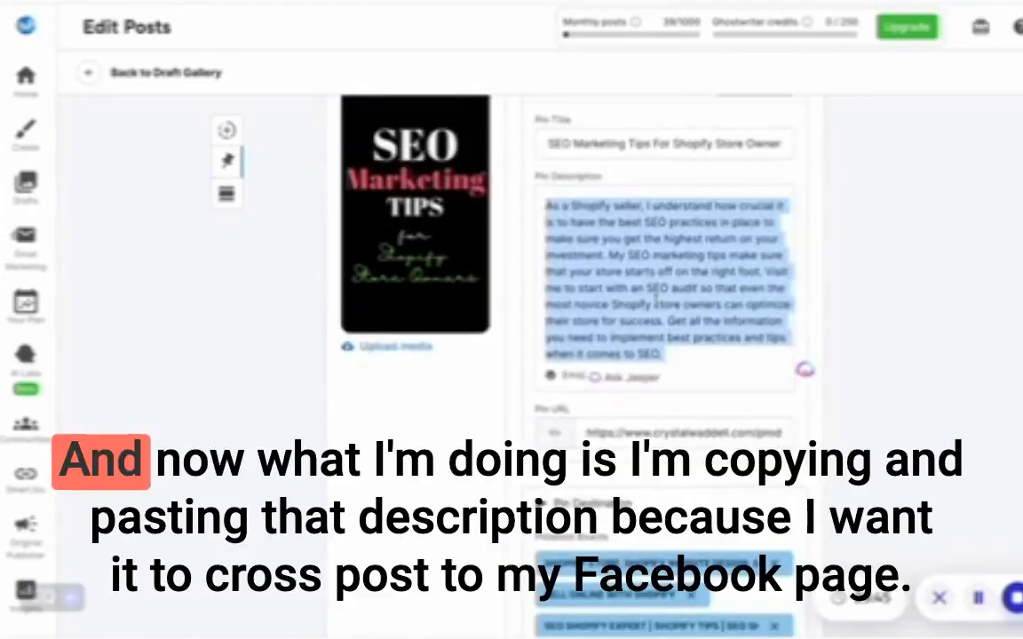
Cross-post the pin to the Pinmyshop Facebook page with the copied pin description, starting "Get all the information" on a new line.
scroll(646, 382, "down", 1)
scroll(646, 382, "down", 4)
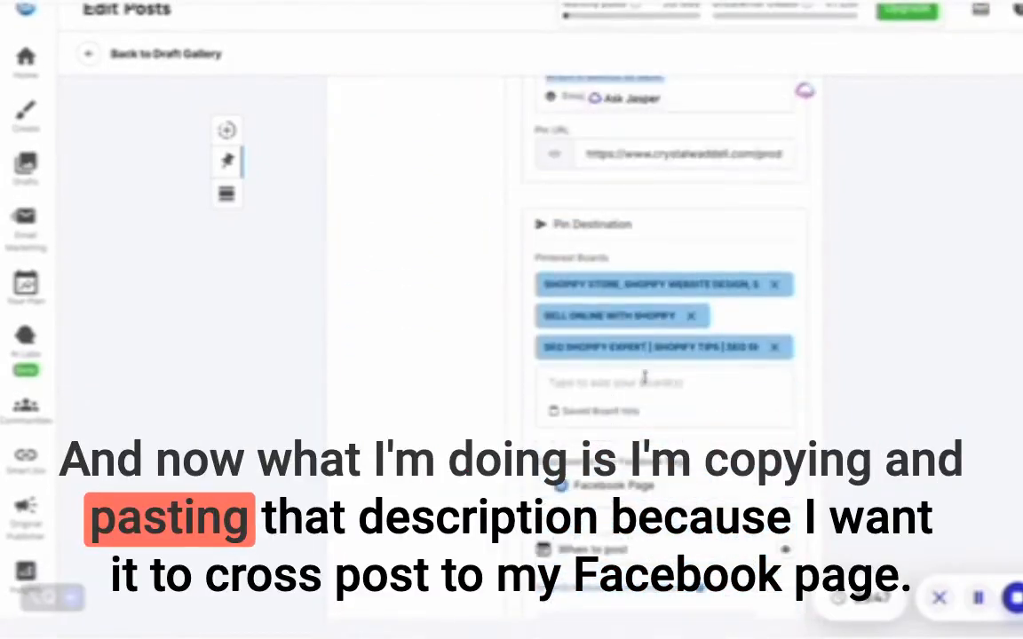
left_click(601, 487)
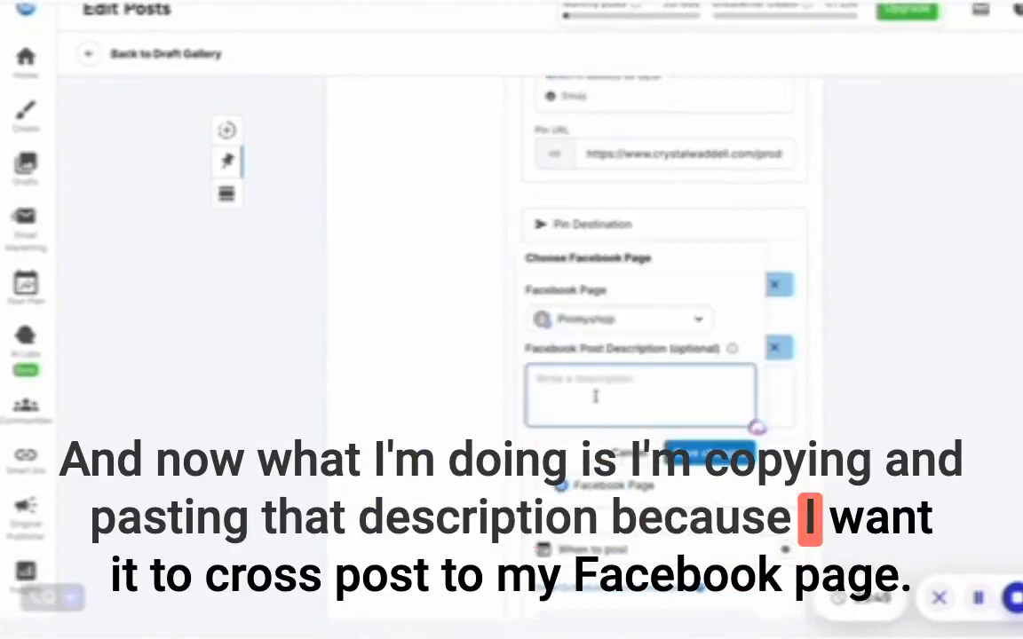
key("ctrl+v")
scroll(622, 381, "up", 4)
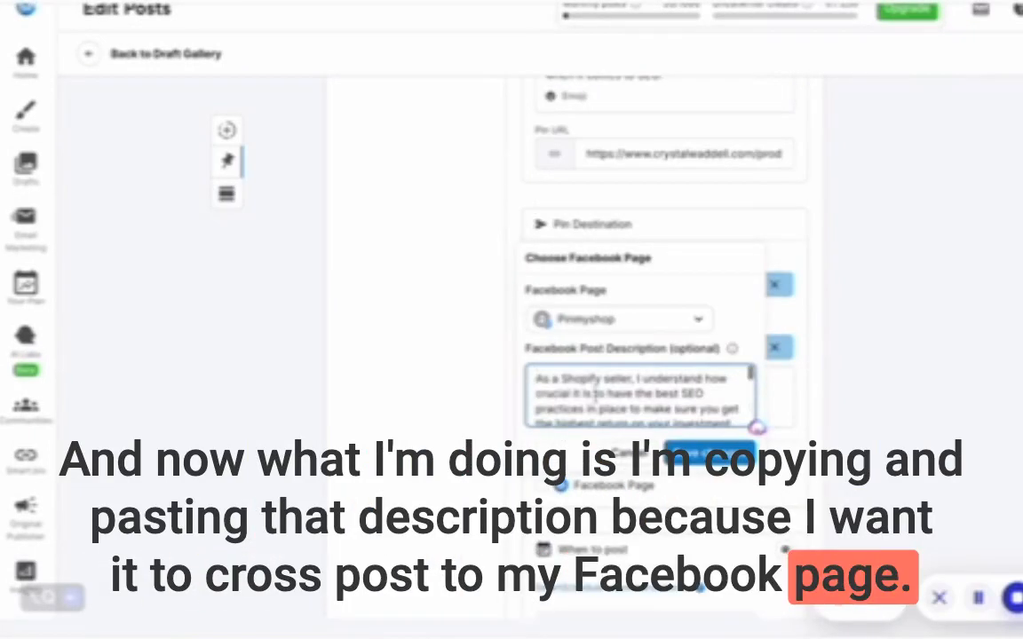
scroll(577, 395, "down", 2)
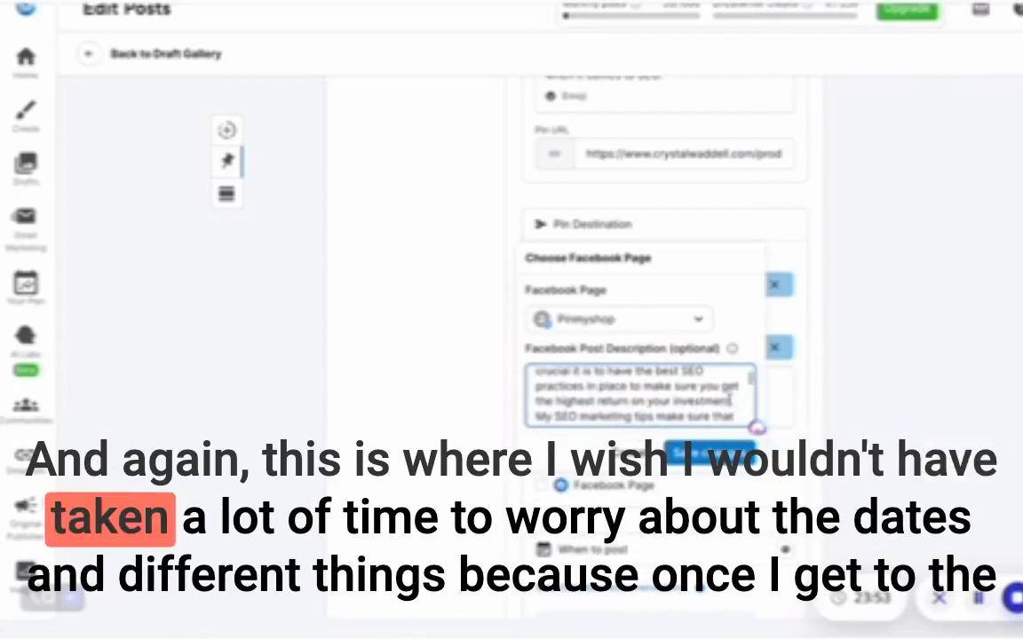
scroll(535, 415, "down", 2)
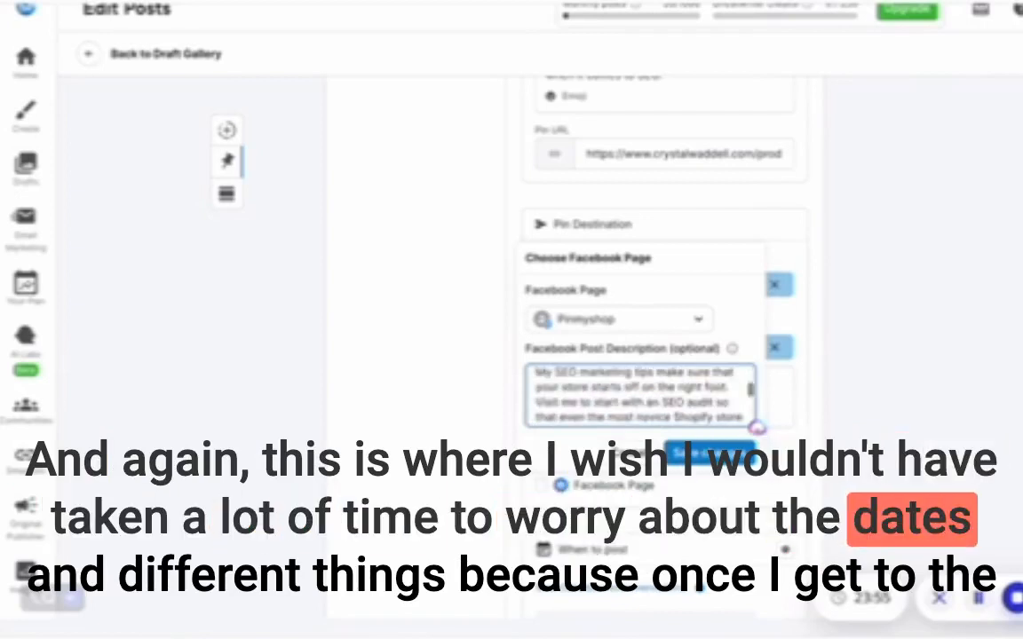
scroll(572, 401, "down", 2)
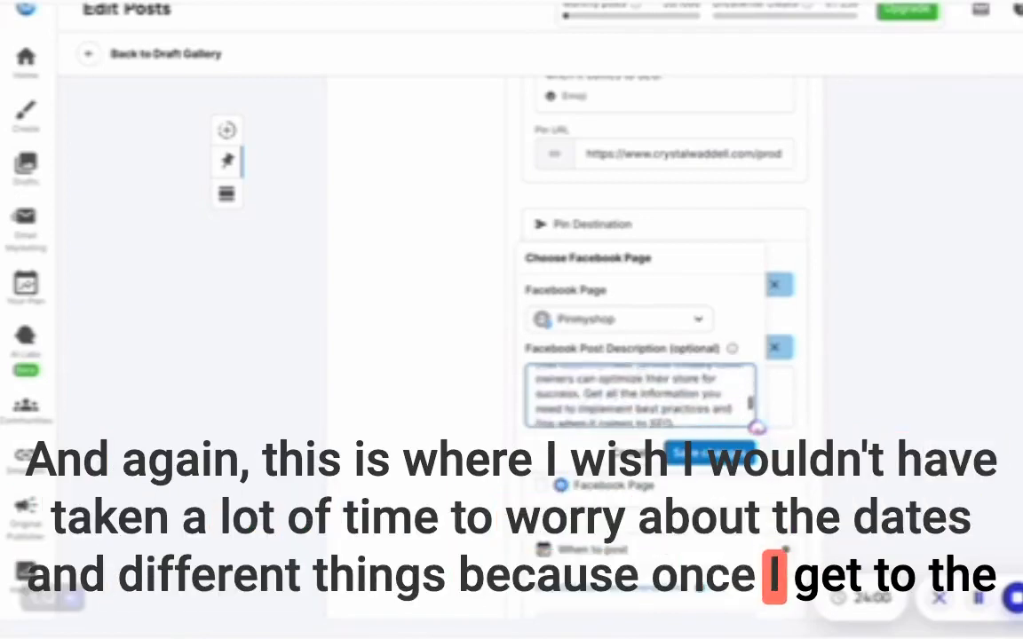
scroll(585, 384, "down", 3)
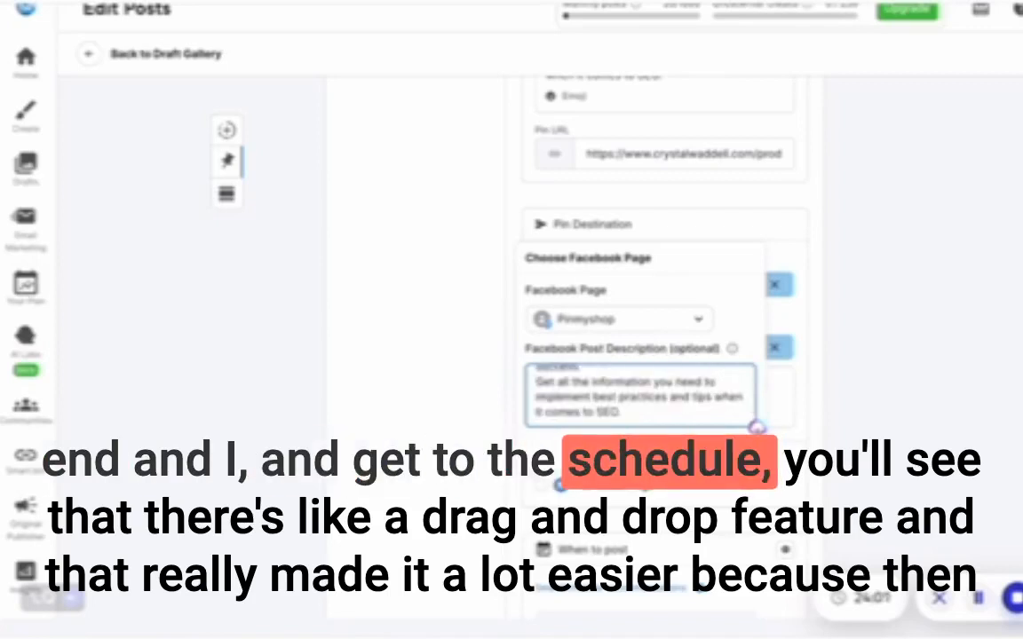
left_click(876, 318)
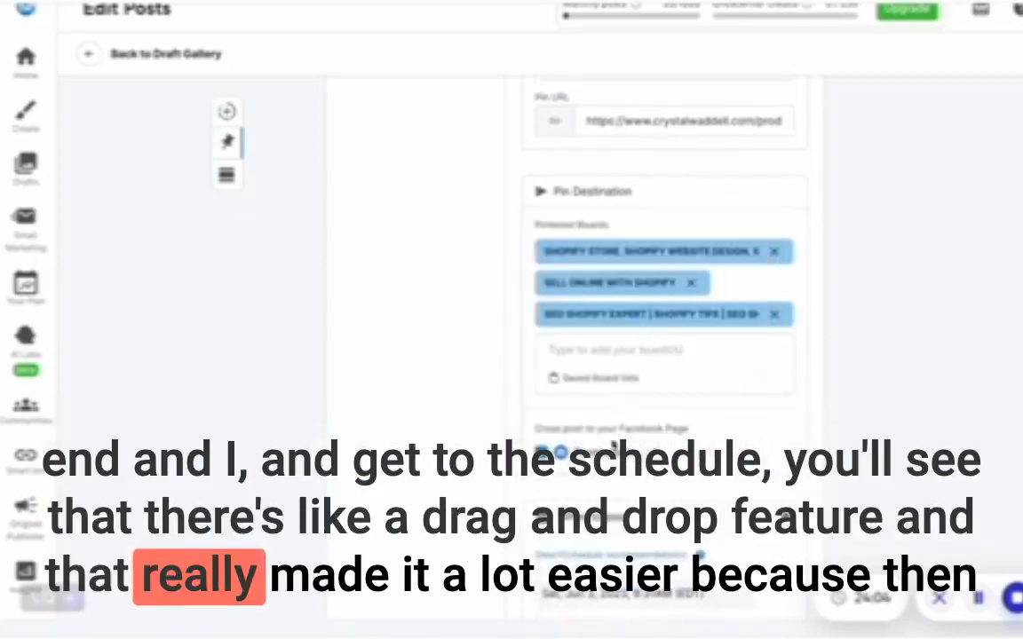
Add the hashtags #shopifyexpert #shopifyseller #shopifystore below the Facebook post description's last paragraph and save the changes.
left_click(651, 453)
scroll(660, 382, "down", 2)
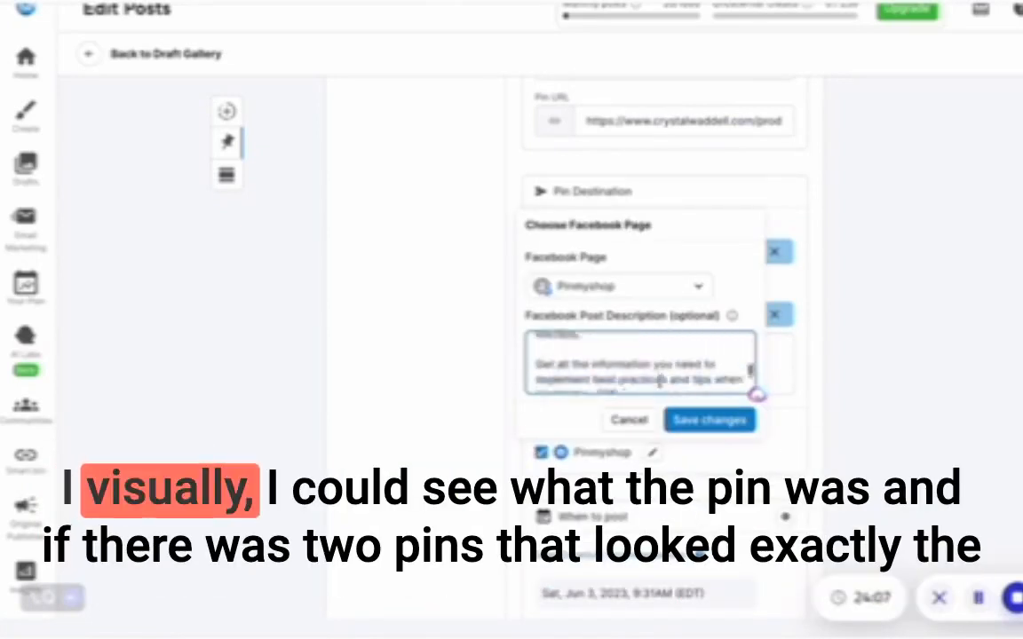
scroll(660, 381, "down", 3)
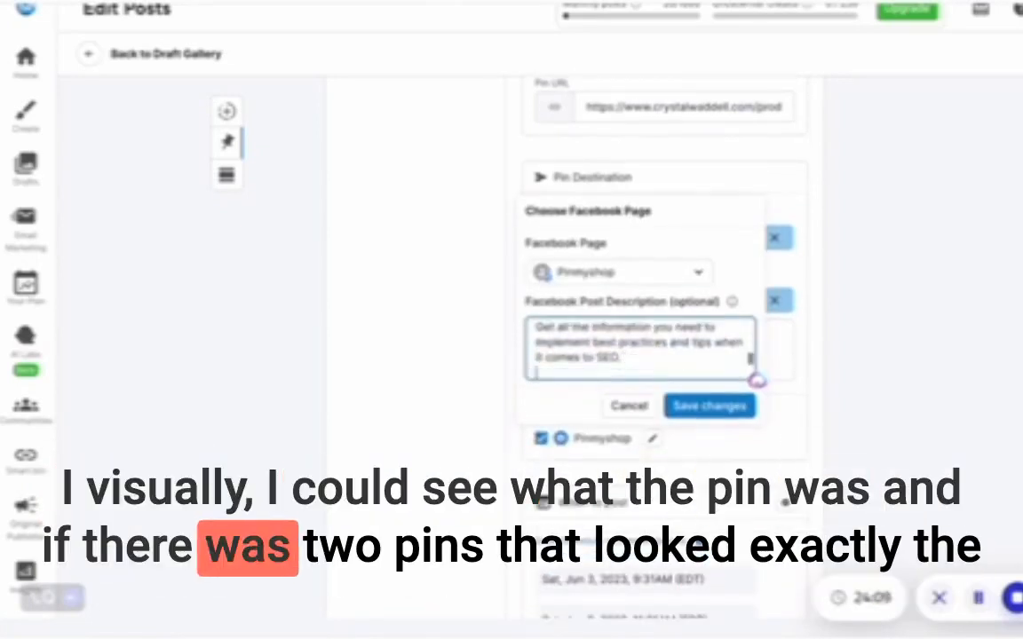
key("Return")
key("Return")
type("#SEO")
key("BackSpace")
key("BackSpace")
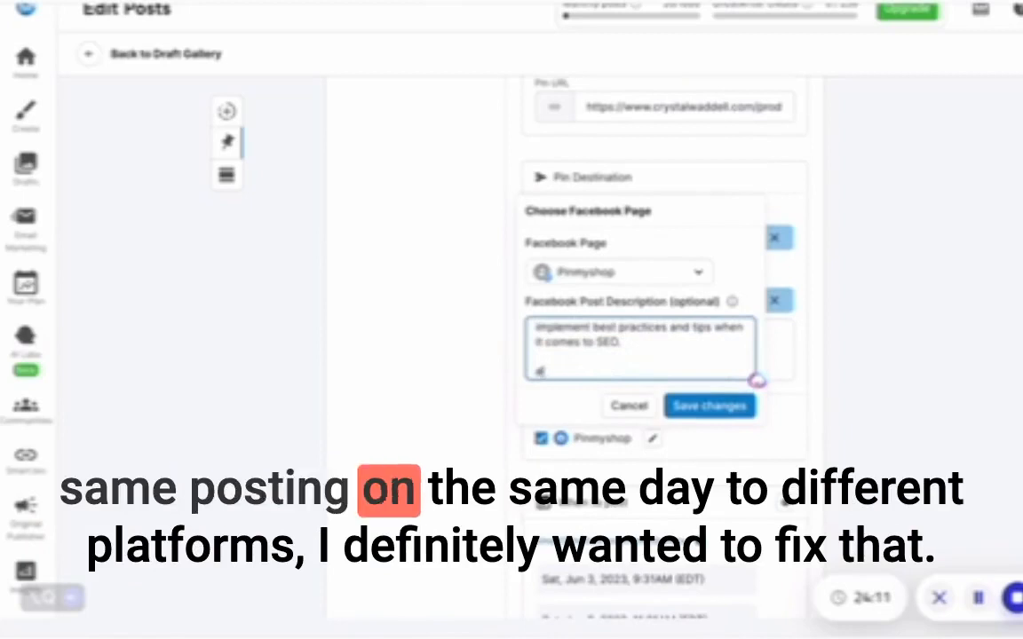
type("shopify")
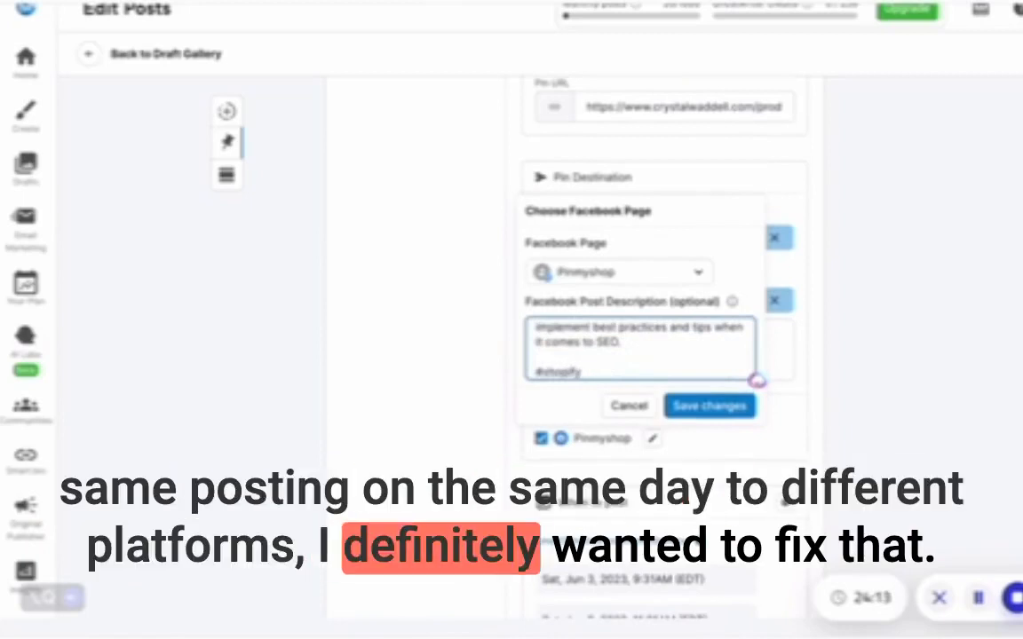
type("dxpert #shoif")
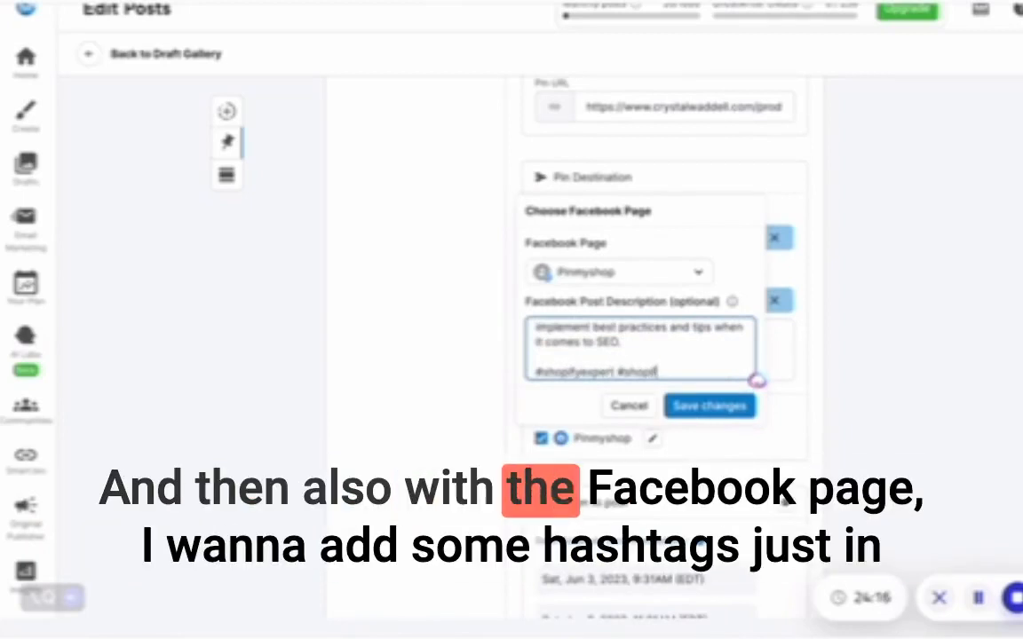
type("yseller #")
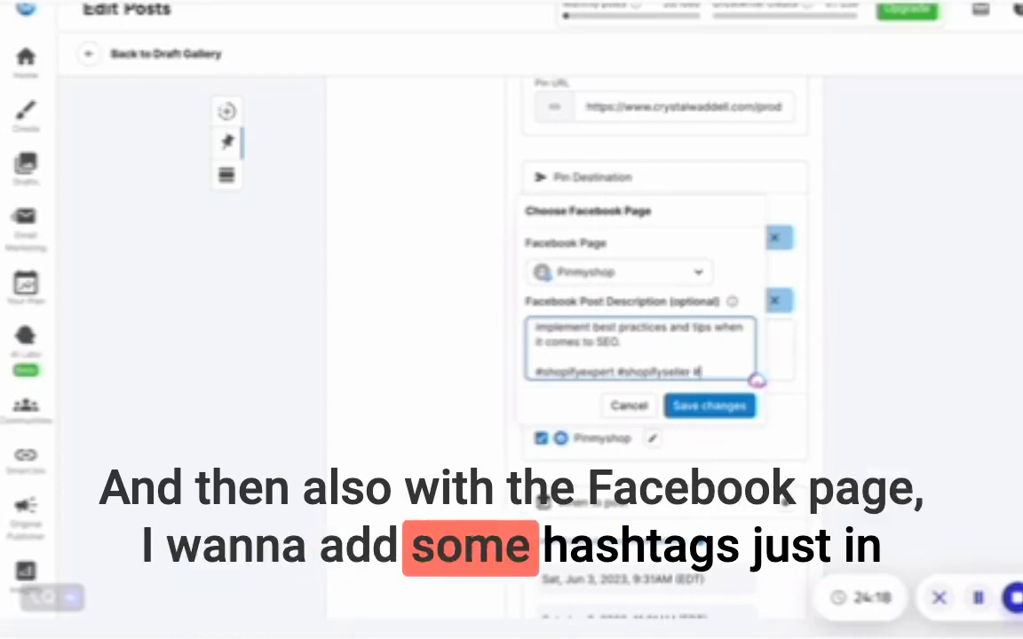
type("shopifyseo")
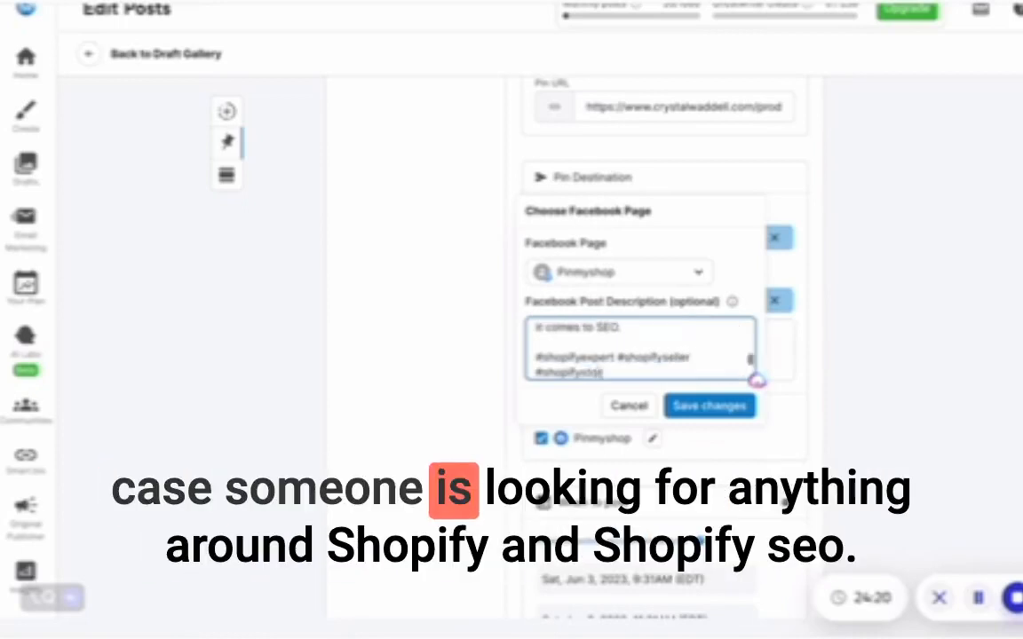
type("re")
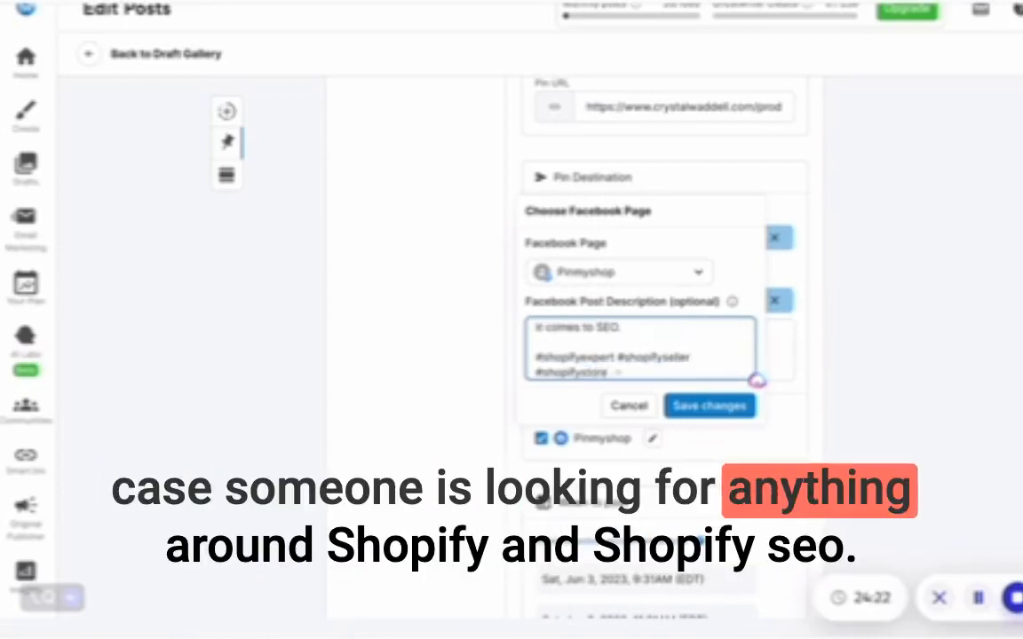
left_click(710, 407)
Choose the recommended posting time Mon, Jun 5, 2023, 2:30PM for the SEO Marketing Tips pin.
scroll(845, 307, "up", 5)
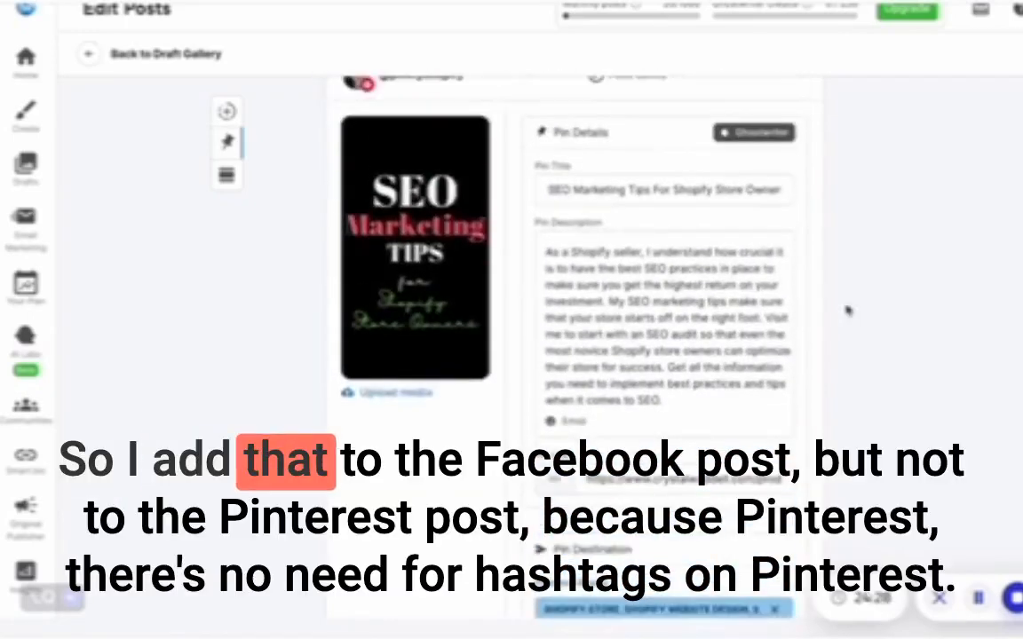
scroll(848, 310, "down", 10)
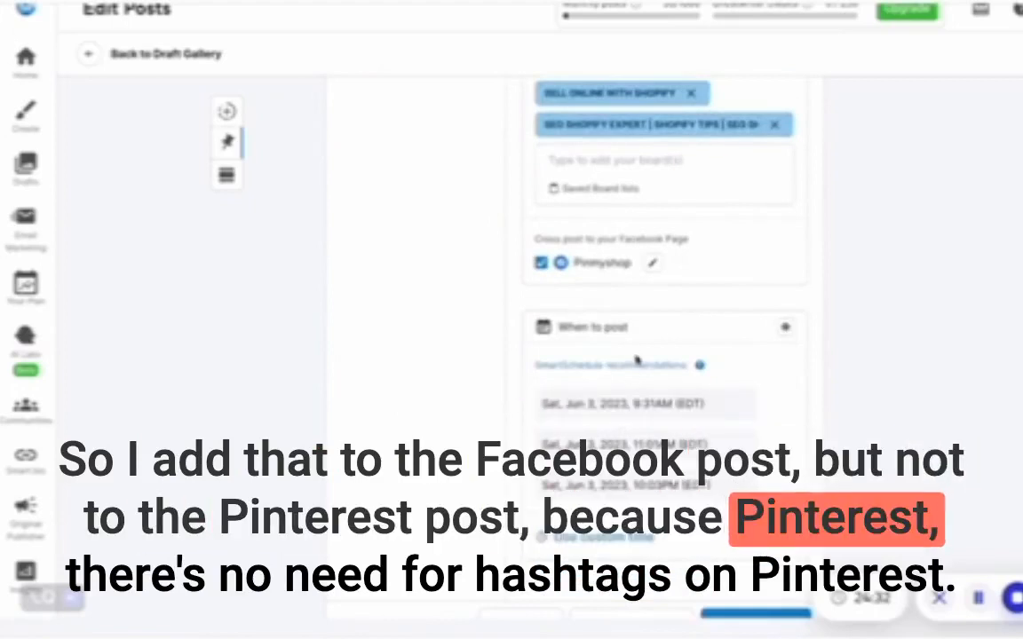
scroll(680, 336, "up", 2)
scroll(681, 329, "down", 2)
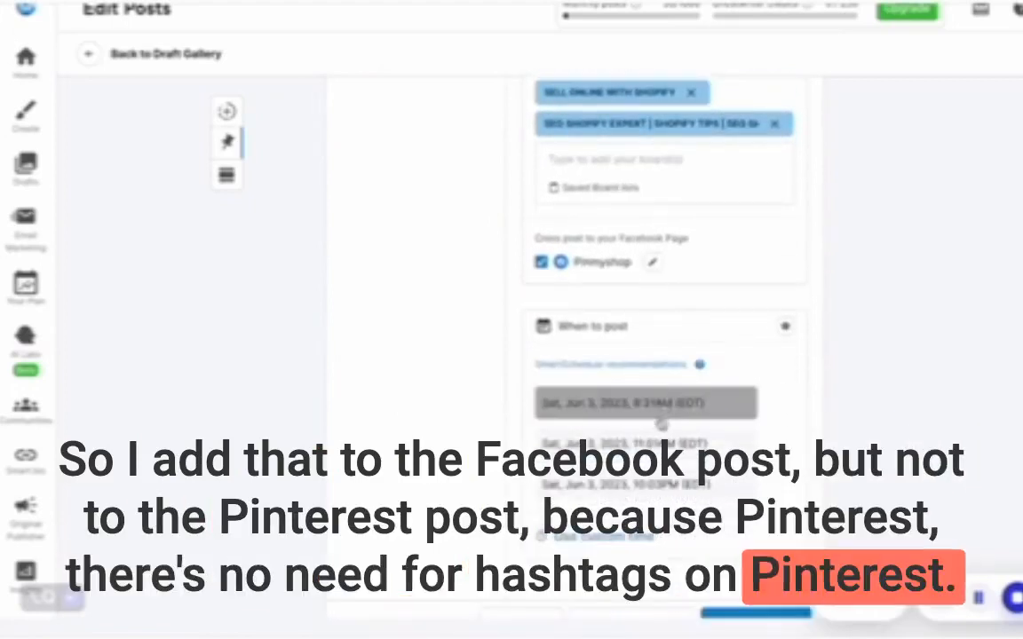
scroll(648, 453, "down", 4)
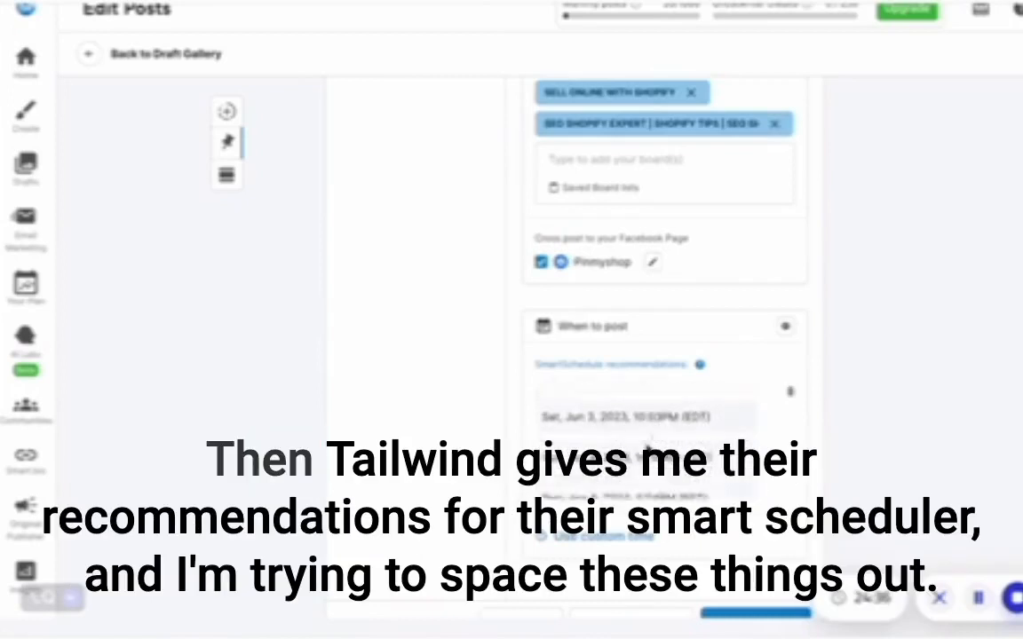
scroll(648, 450, "up", 4)
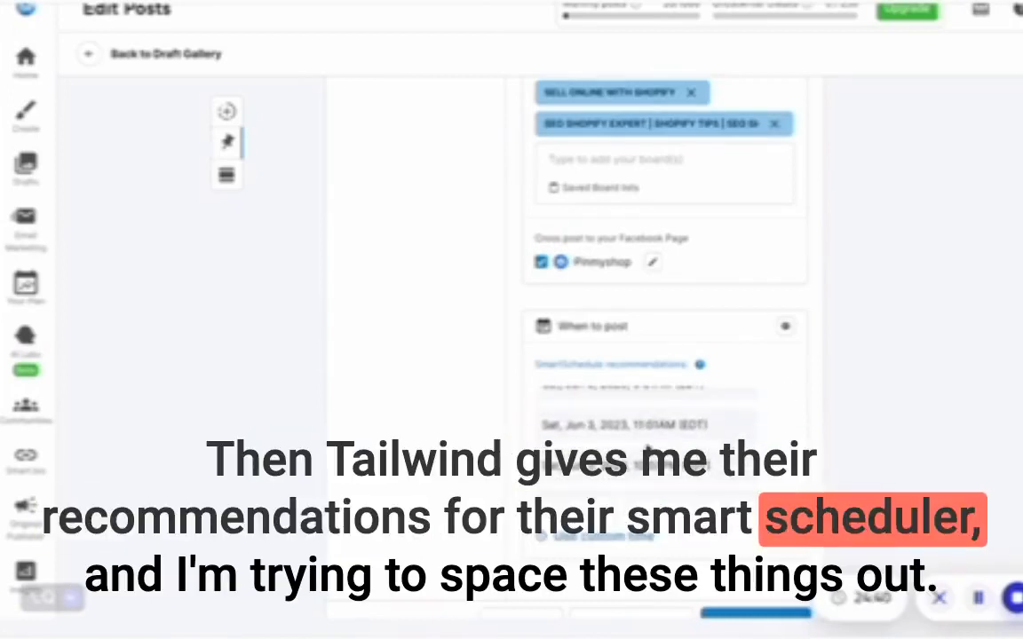
scroll(648, 451, "down", 4)
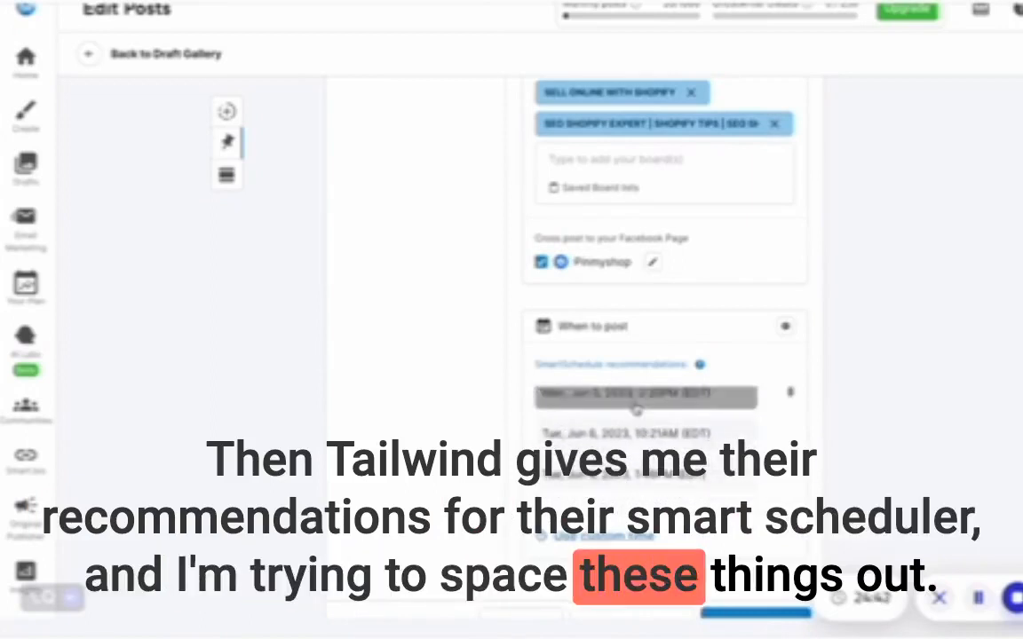
left_click(636, 400)
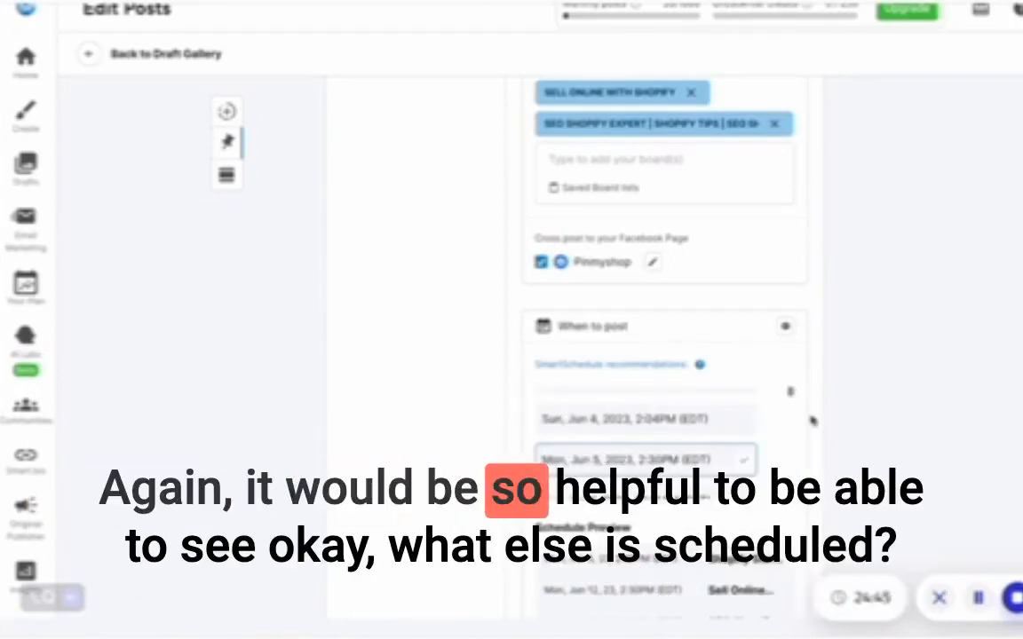
Check the schedule preview for the pin's three boards and schedule the post.
scroll(811, 421, "down", 3)
scroll(724, 178, "down", 3)
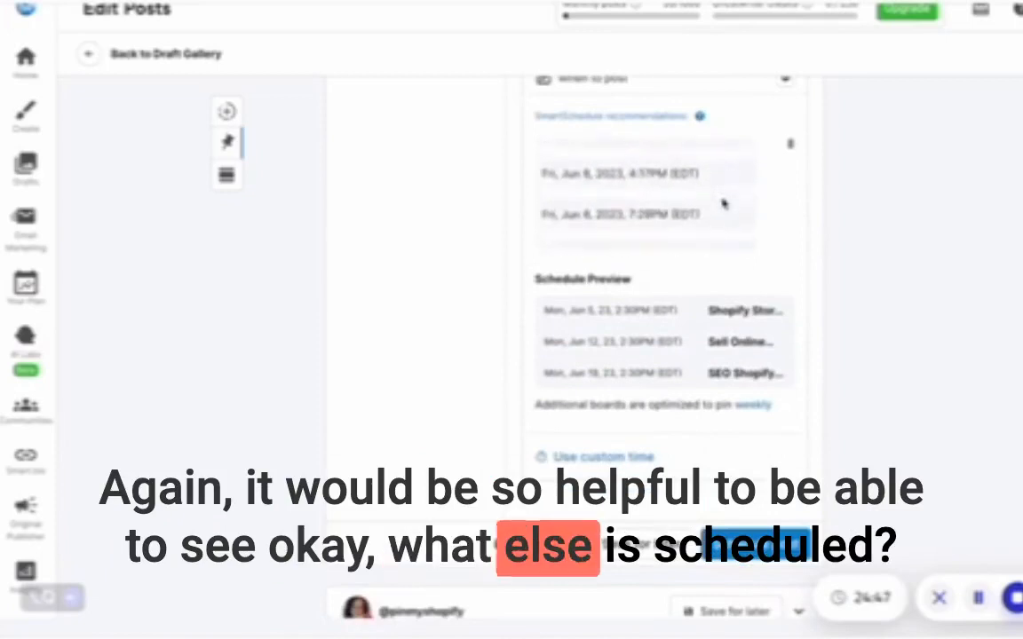
scroll(724, 204, "up", 10)
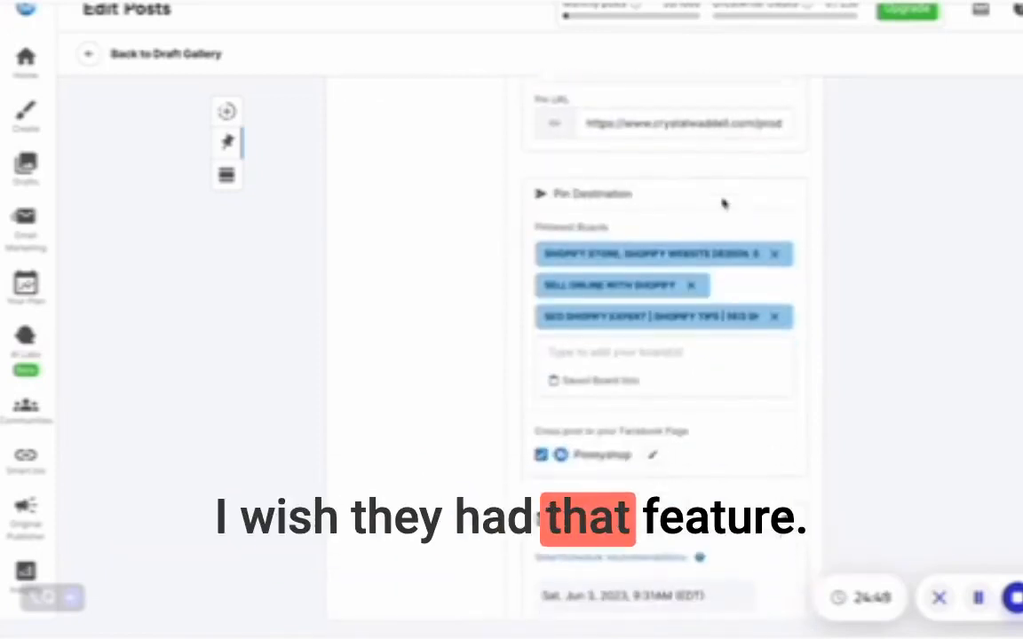
scroll(724, 205, "down", 5)
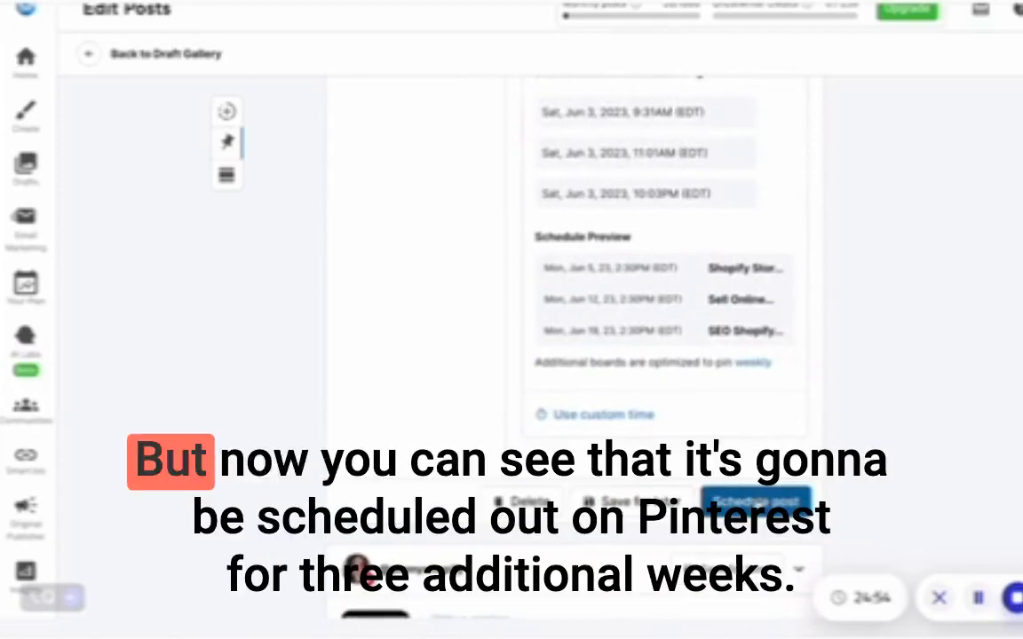
left_click(758, 504)
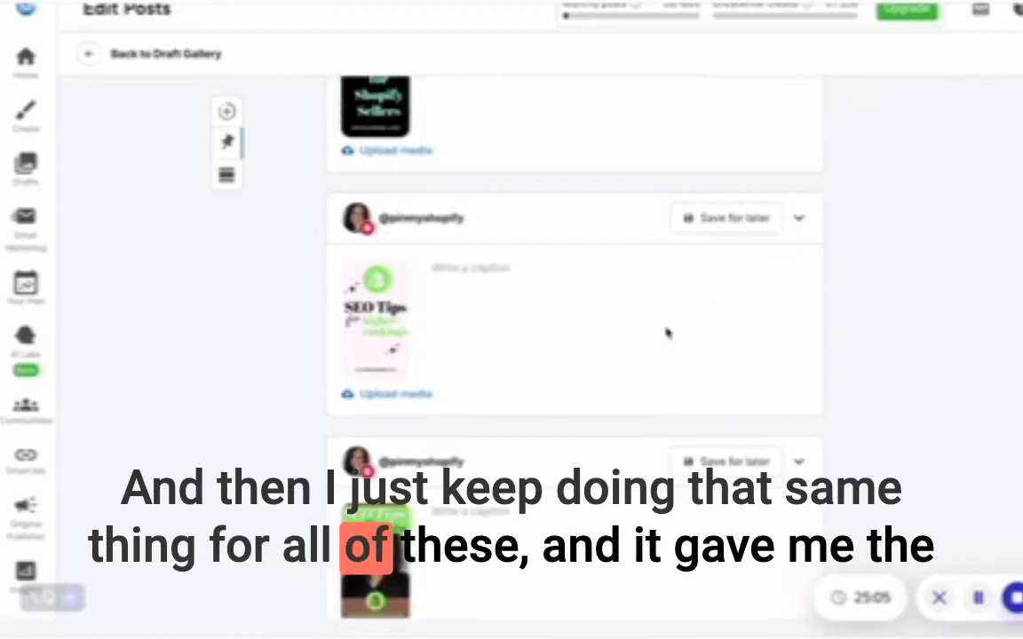
Open the unscheduled "SEO Suggestions for Shopify" pin below the scheduled one and begin its title with "SEO Suggestions for Shopify:".
scroll(666, 334, "up", 3)
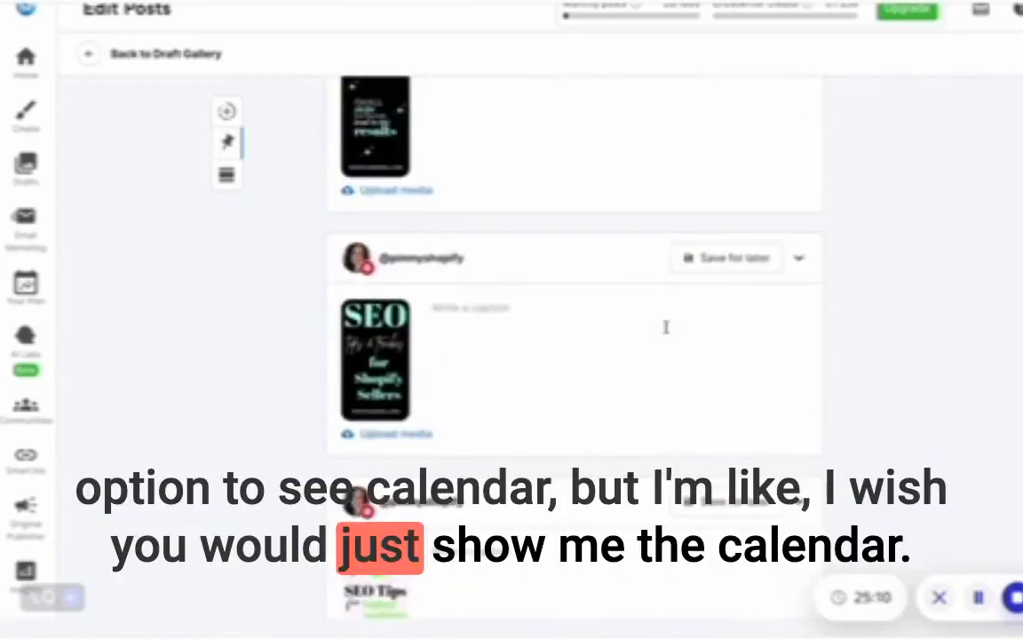
scroll(666, 329, "down", 2)
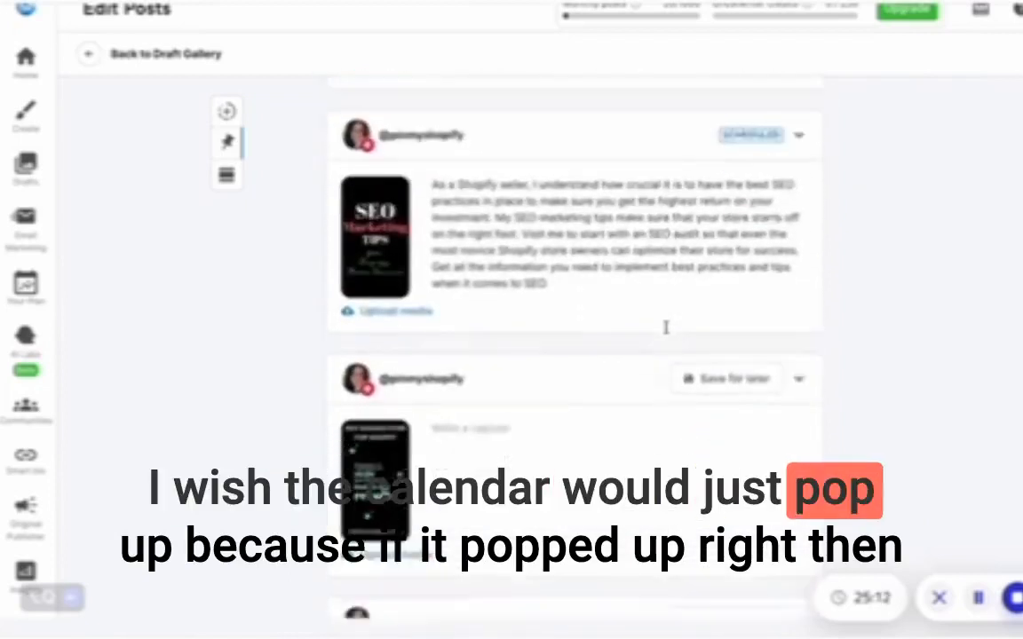
left_click(631, 349)
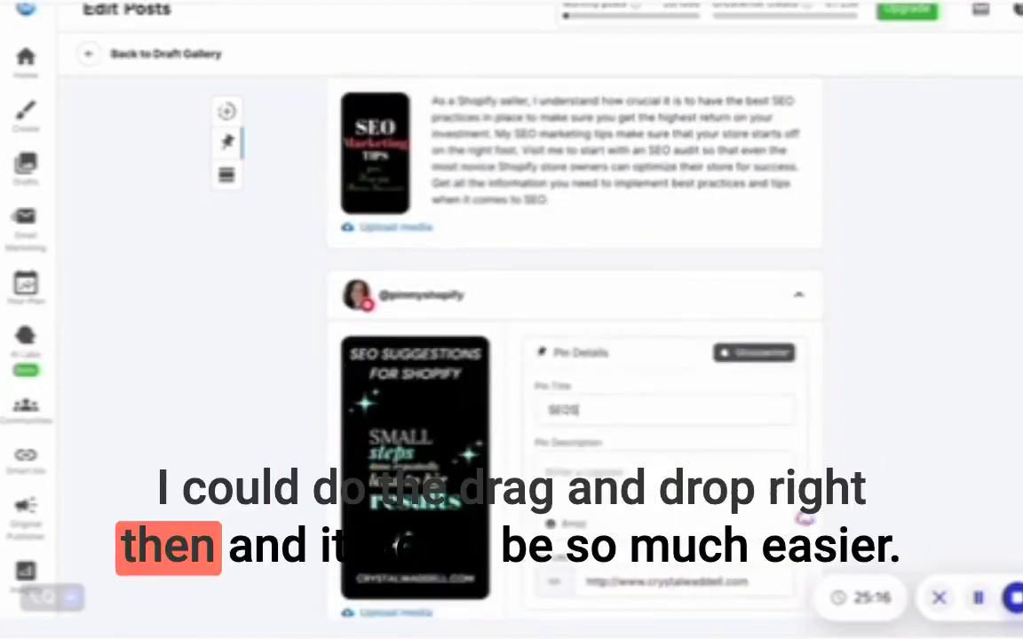
type("SEO Suggest")
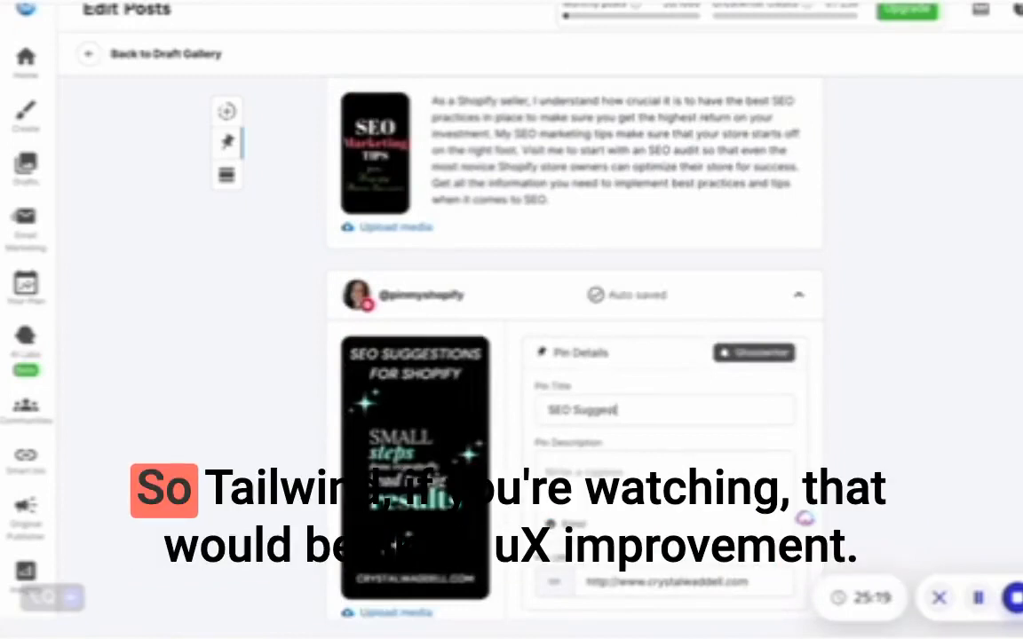
type("ions for")
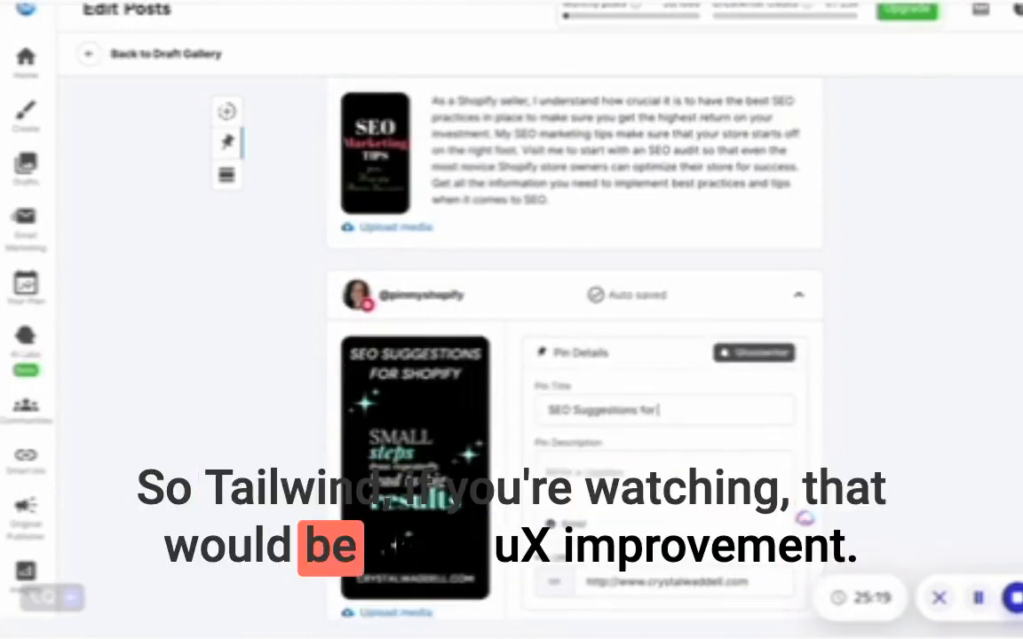
type(" Shopify: Sma")
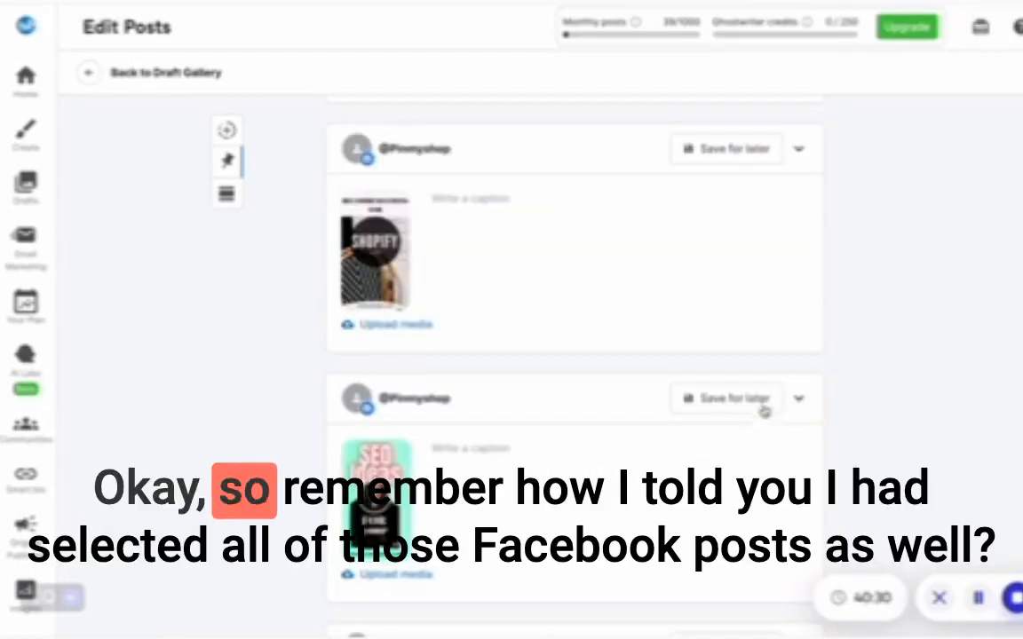
Review the story, pin and Facebook post sections to check which posts are scheduled.
scroll(767, 399, "up", 2)
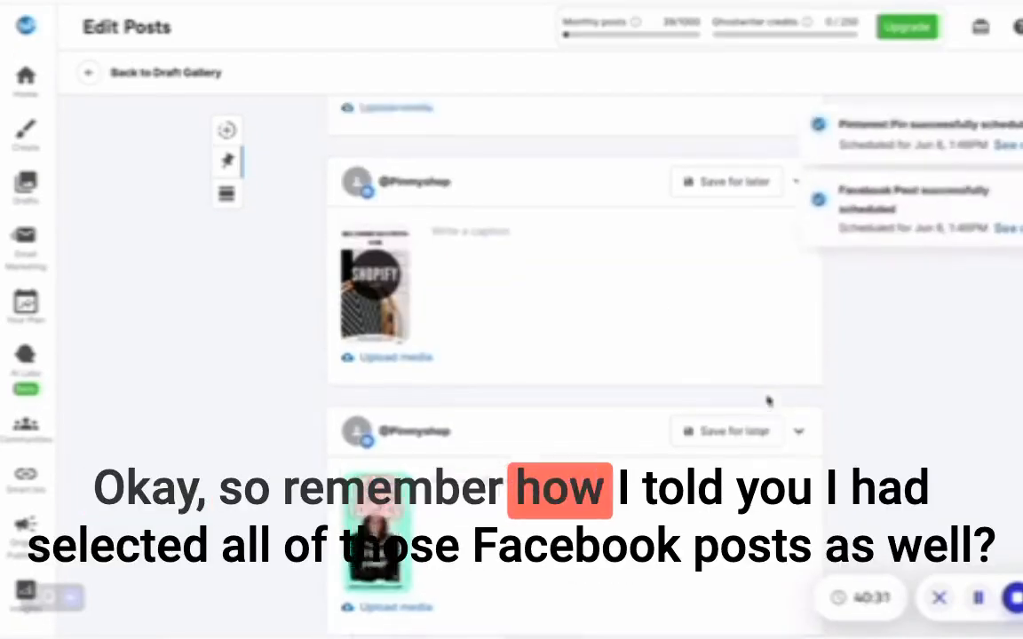
scroll(768, 401, "up", 5)
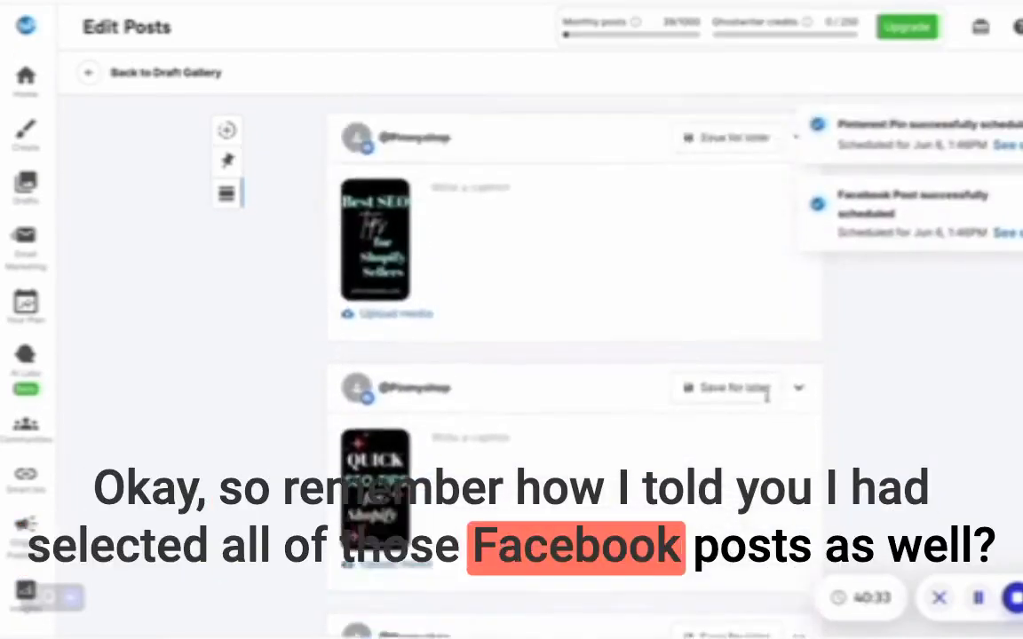
scroll(768, 401, "up", 6)
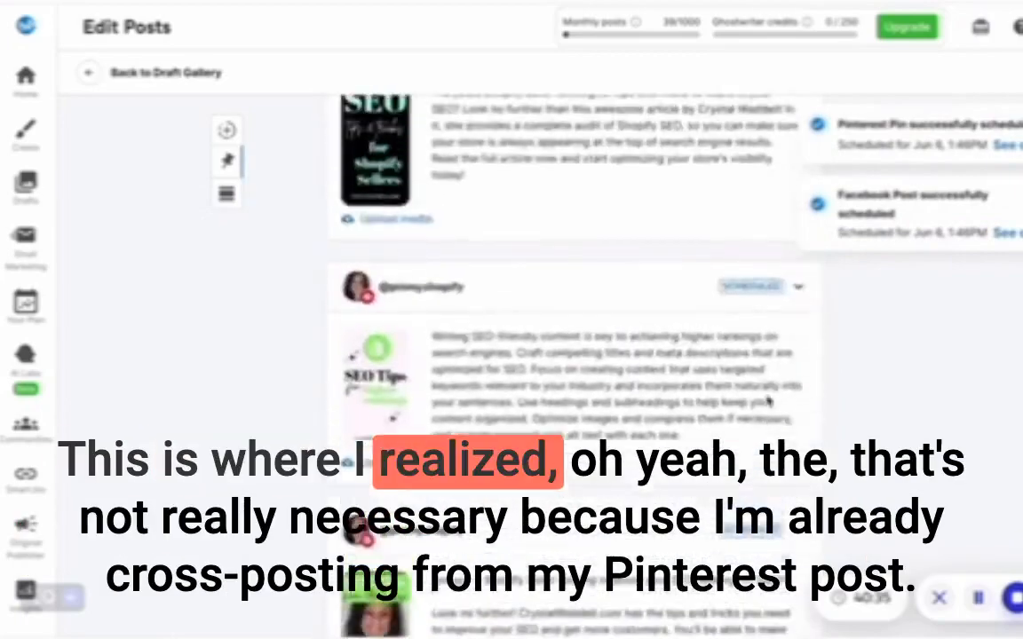
scroll(767, 398, "up", 6)
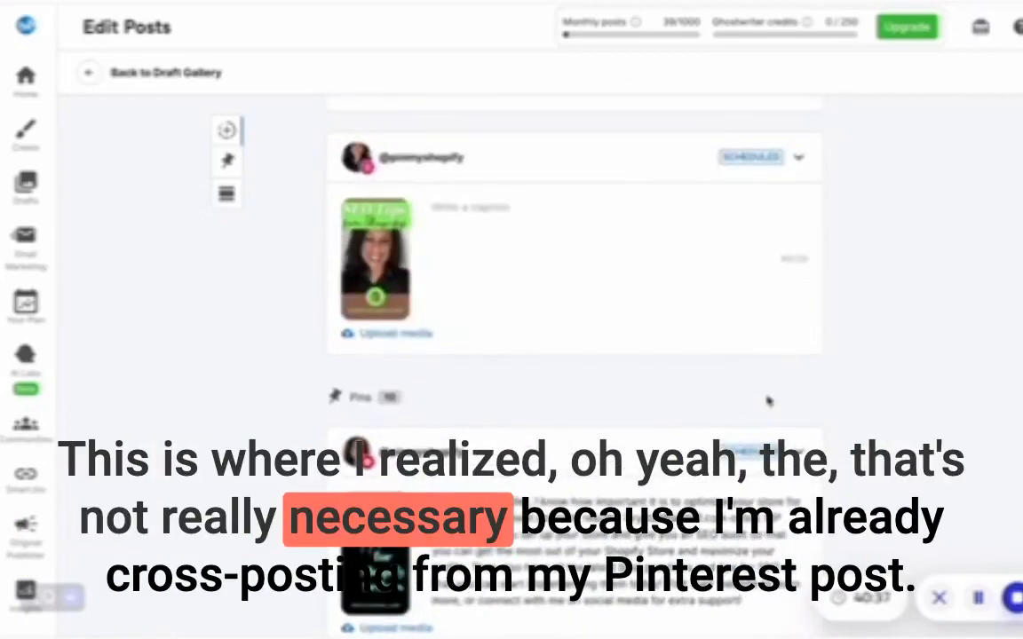
scroll(767, 401, "up", 4)
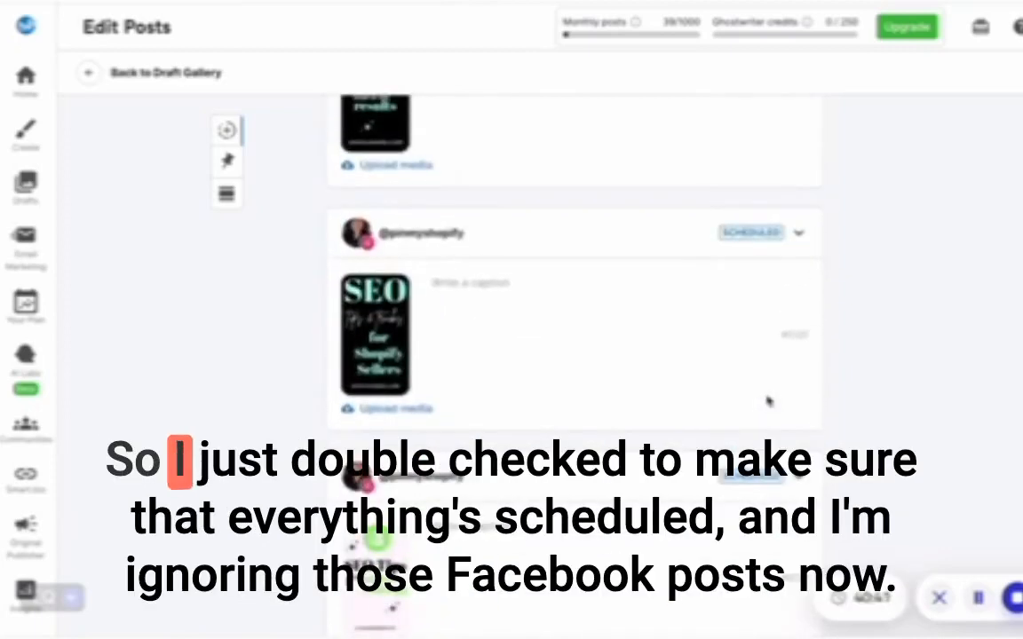
scroll(767, 401, "up", 10)
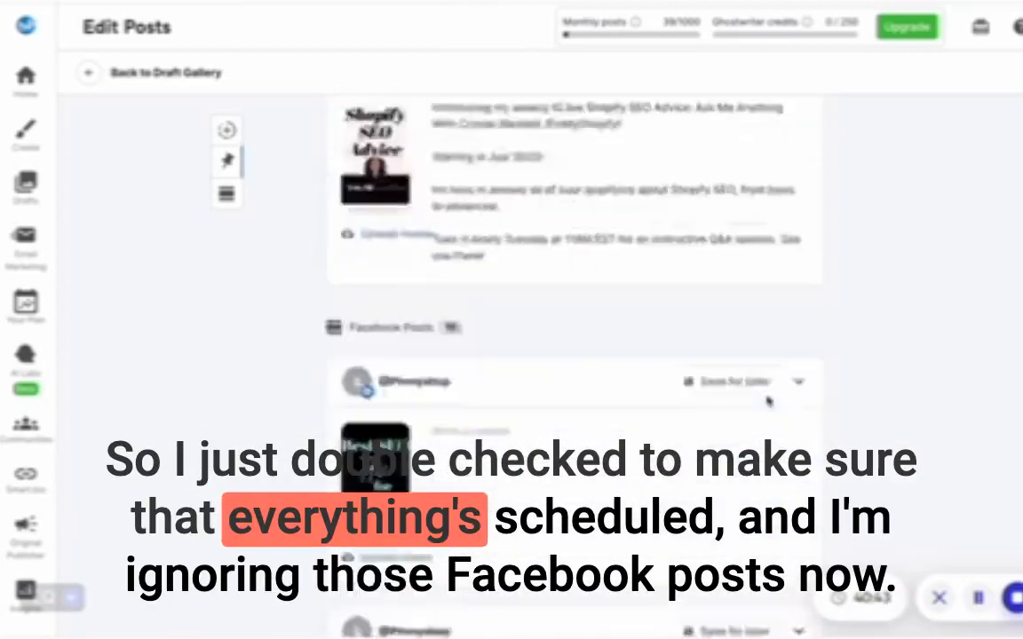
scroll(767, 401, "up", 5)
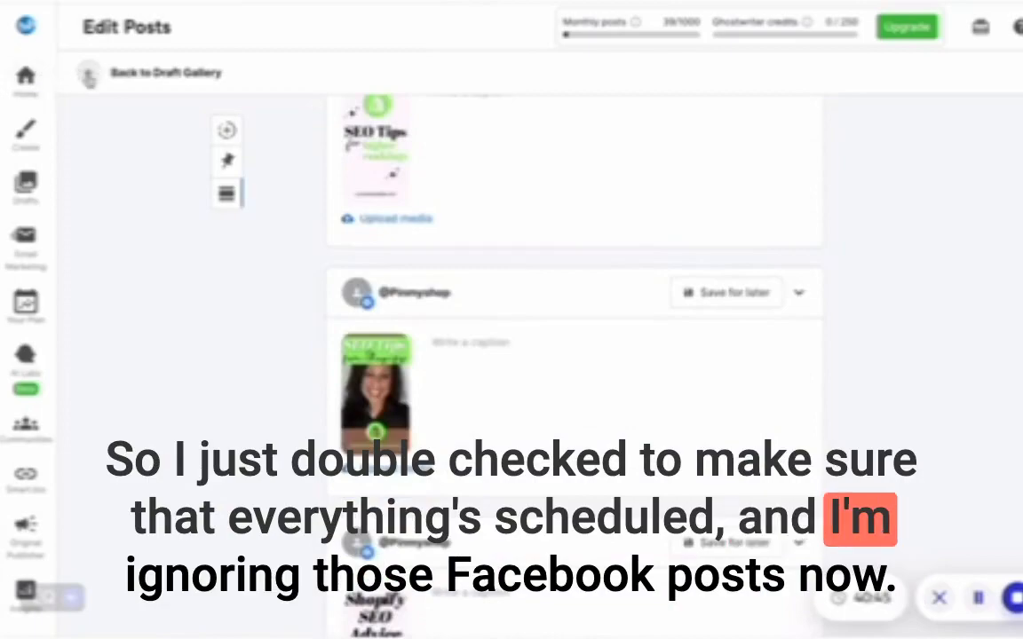
Return to the draft gallery and upload the two remaining images, the standout and Tricks-for PNG files, as new posts.
left_click(89, 76)
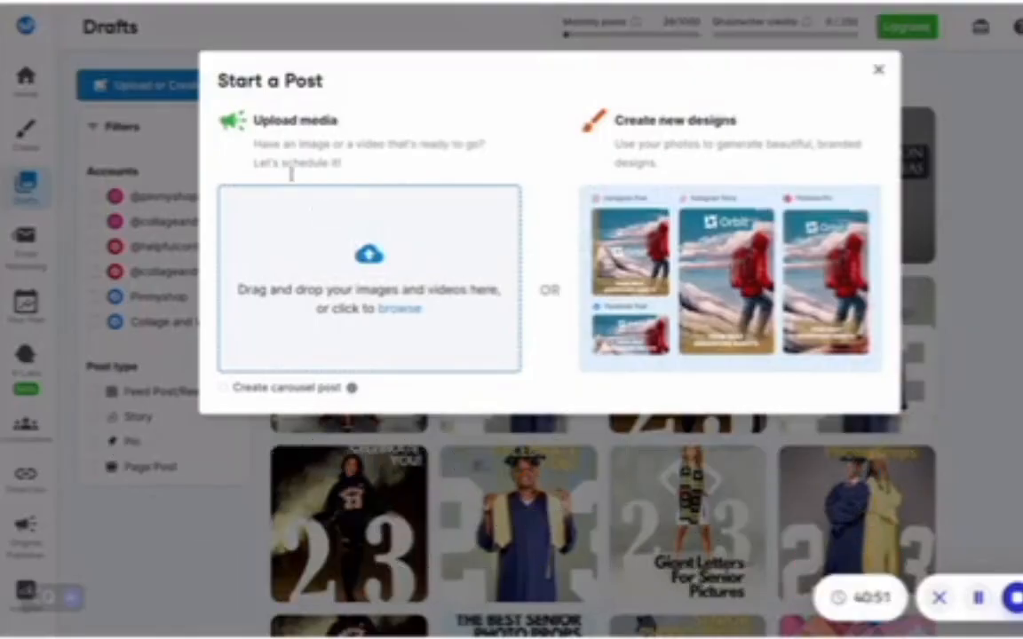
left_click(364, 251)
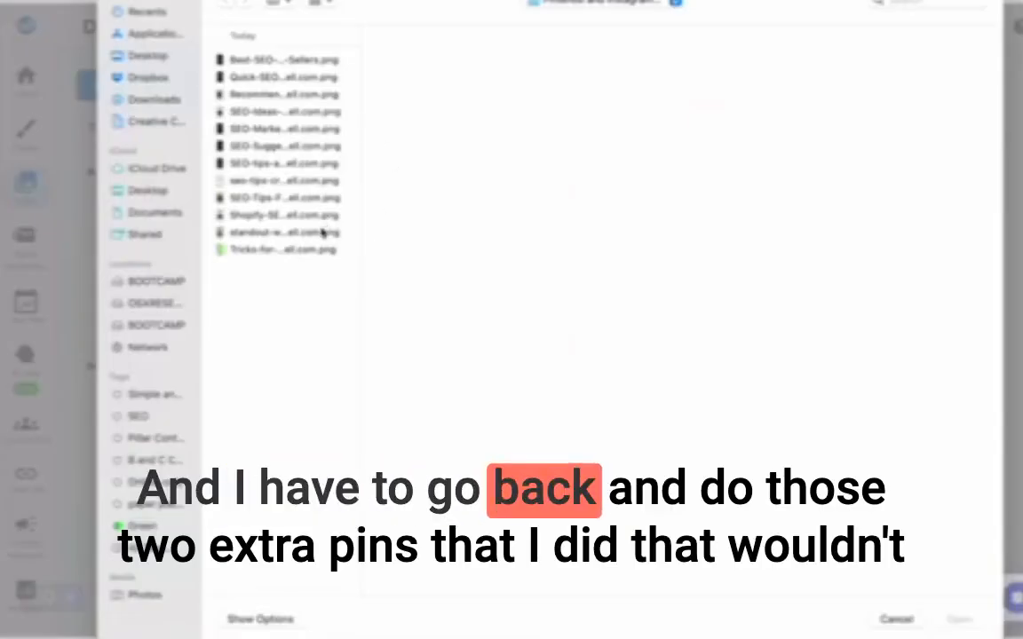
left_click(323, 232)
left_click(324, 251, "shift")
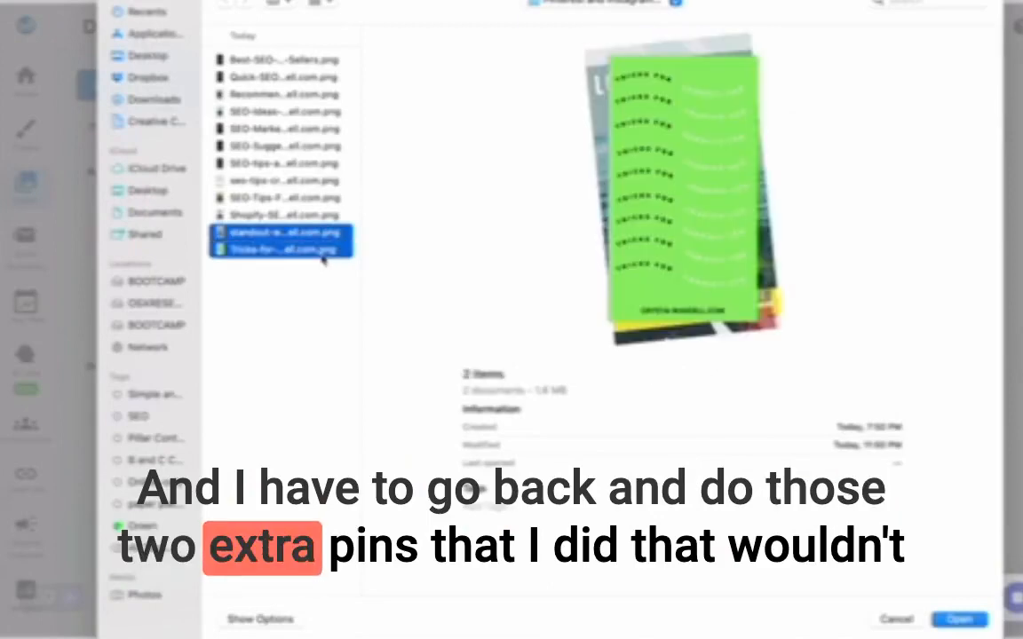
left_click(962, 619)
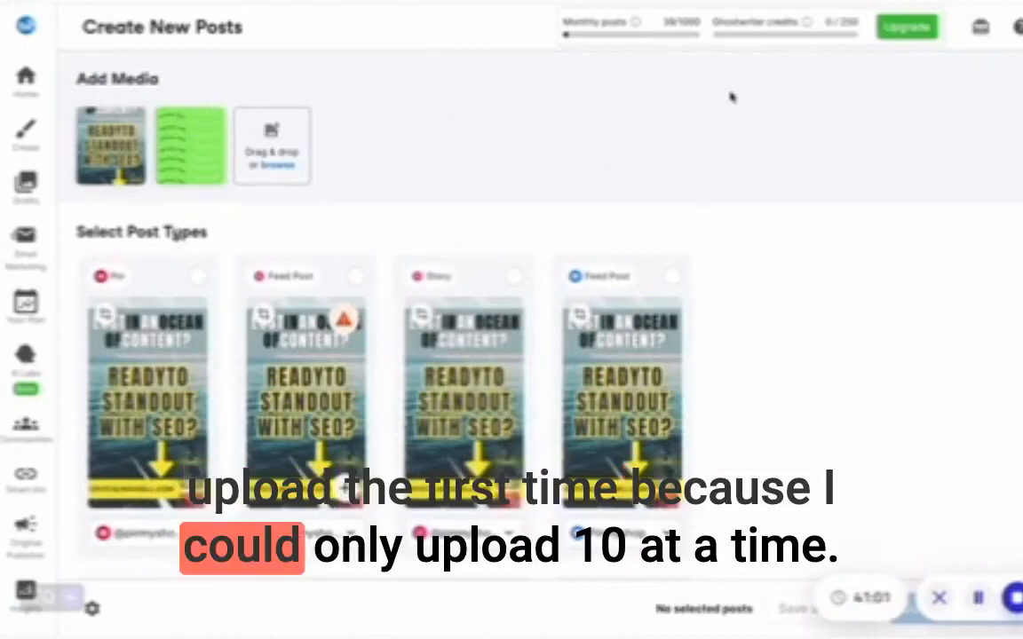
Select the Pin and Story post types for both uploaded images and continue to editing the selected posts.
scroll(381, 391, "down", 5)
scroll(382, 391, "up", 5)
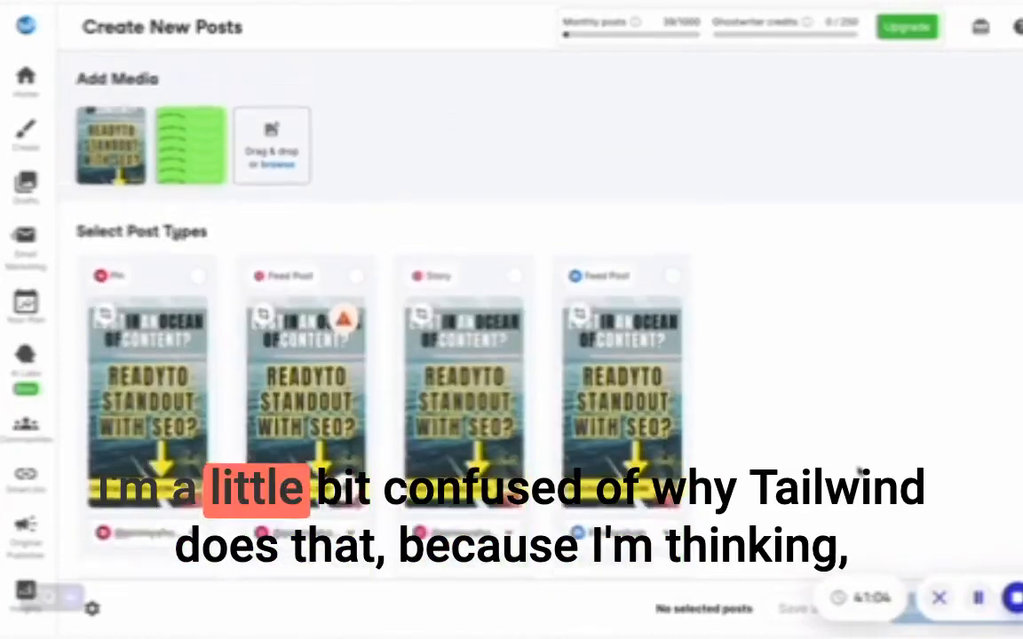
left_click(198, 278)
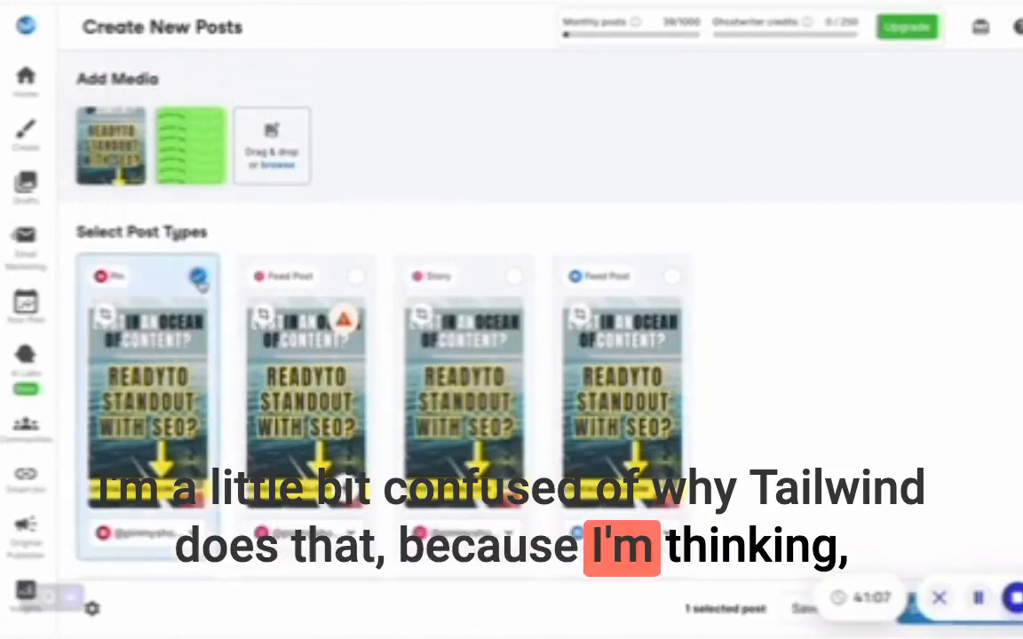
left_click(514, 277)
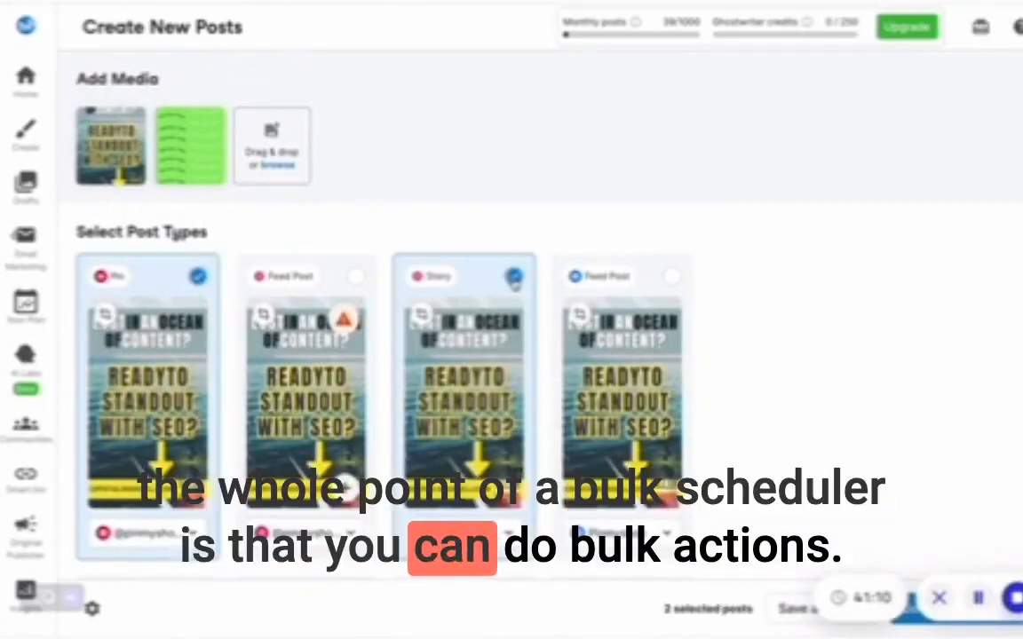
scroll(396, 413, "down", 4)
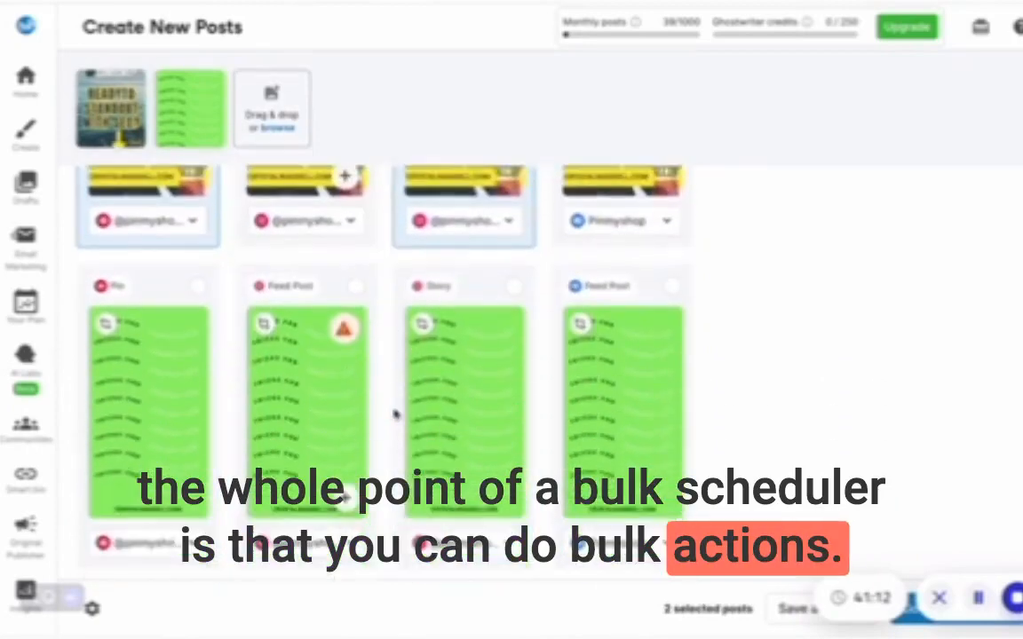
left_click(513, 286)
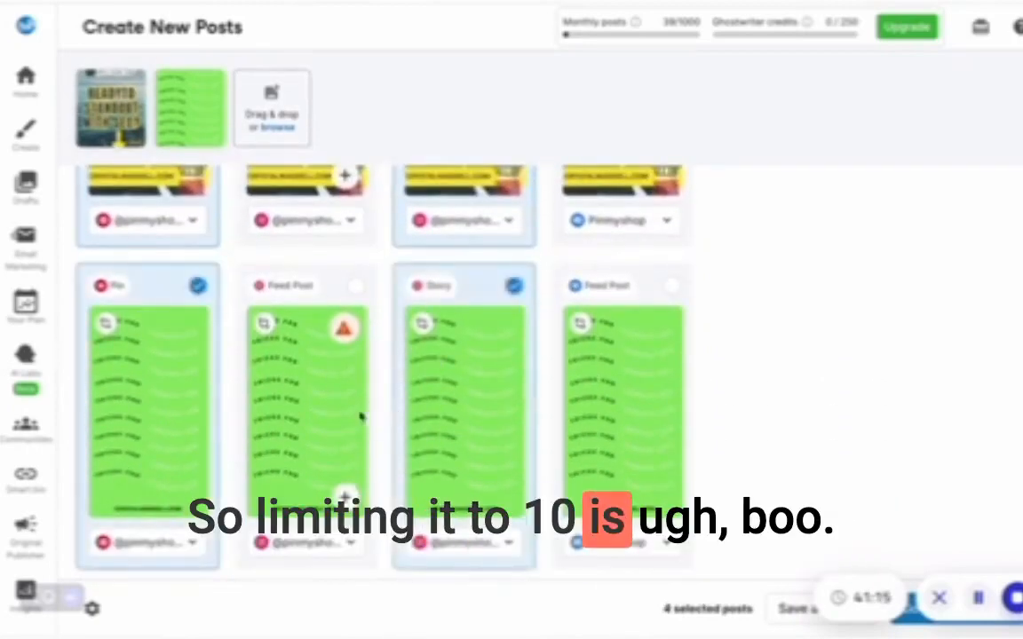
scroll(804, 407, "down", 1)
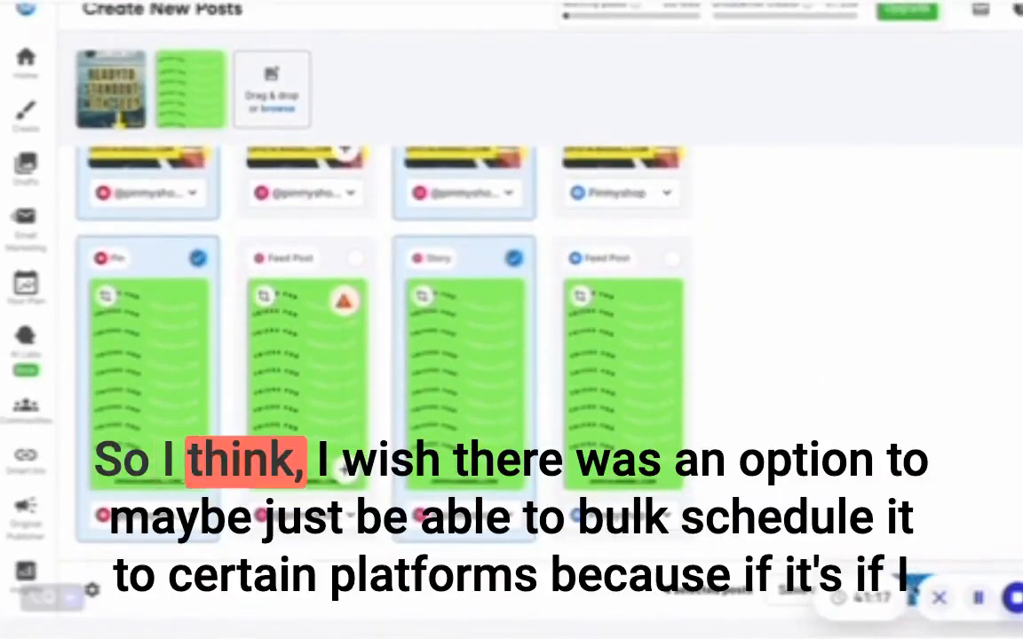
scroll(964, 488, "up", 2)
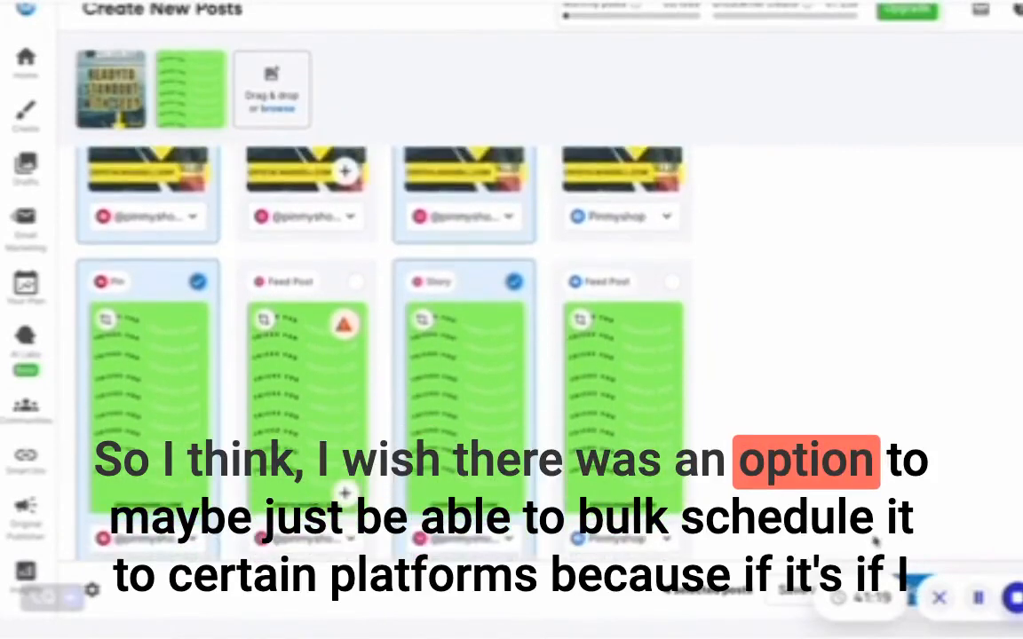
scroll(964, 488, "up", 4)
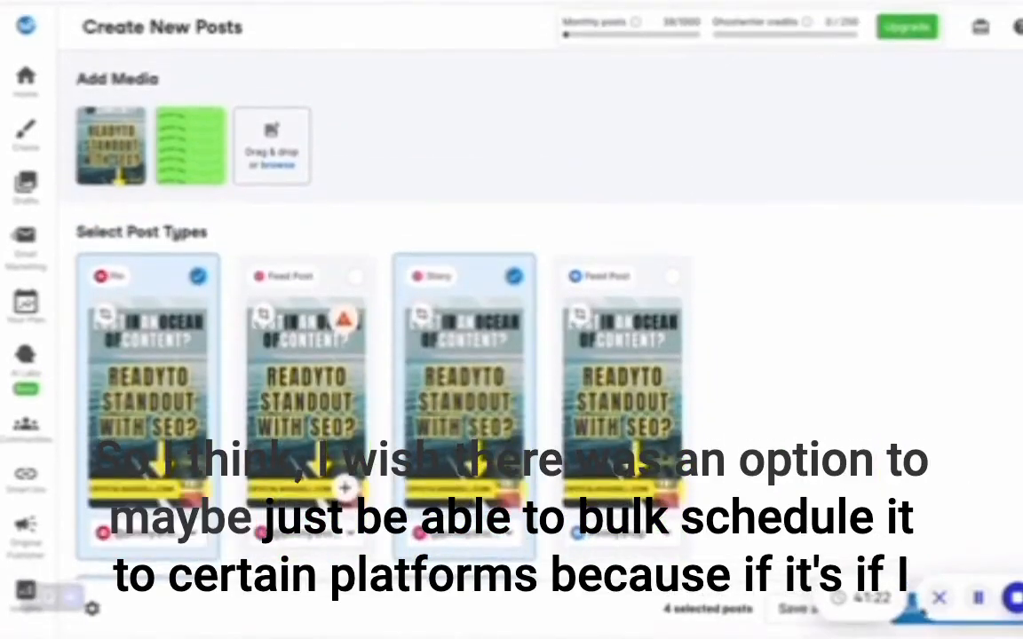
left_click(913, 621)
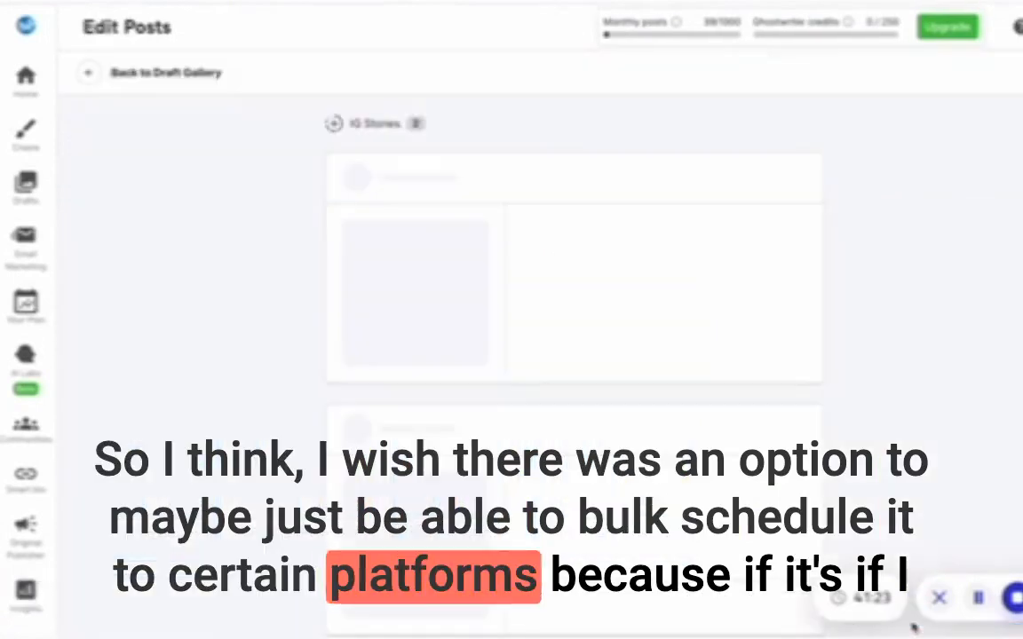
Schedule the "Ready to standout with SEO?" Instagram story for Jul 3 at 08:41 PM with a post reminder.
scroll(622, 374, "down", 2)
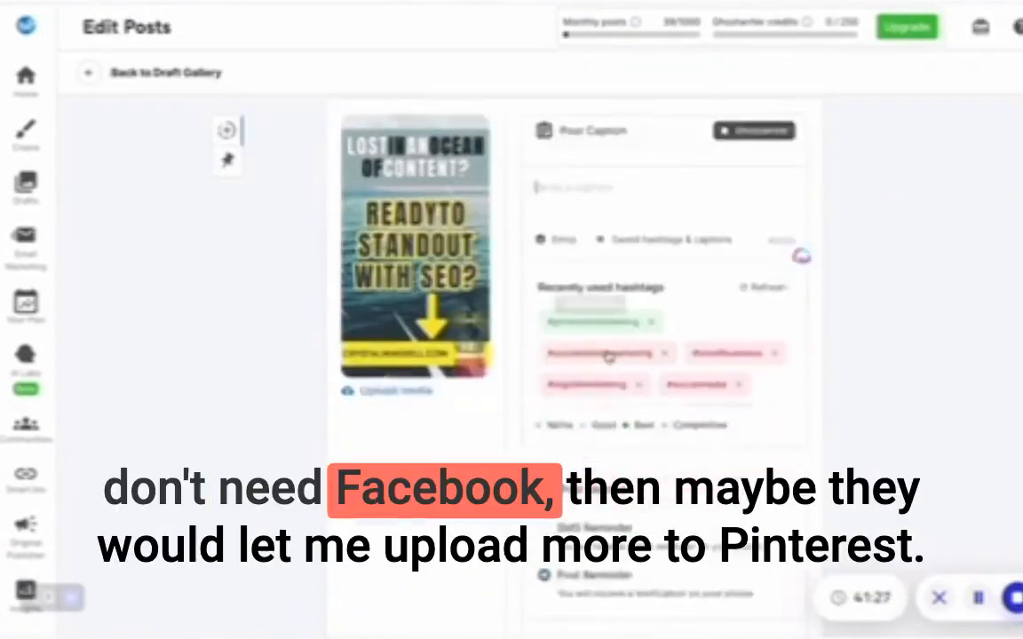
scroll(601, 375, "down", 2)
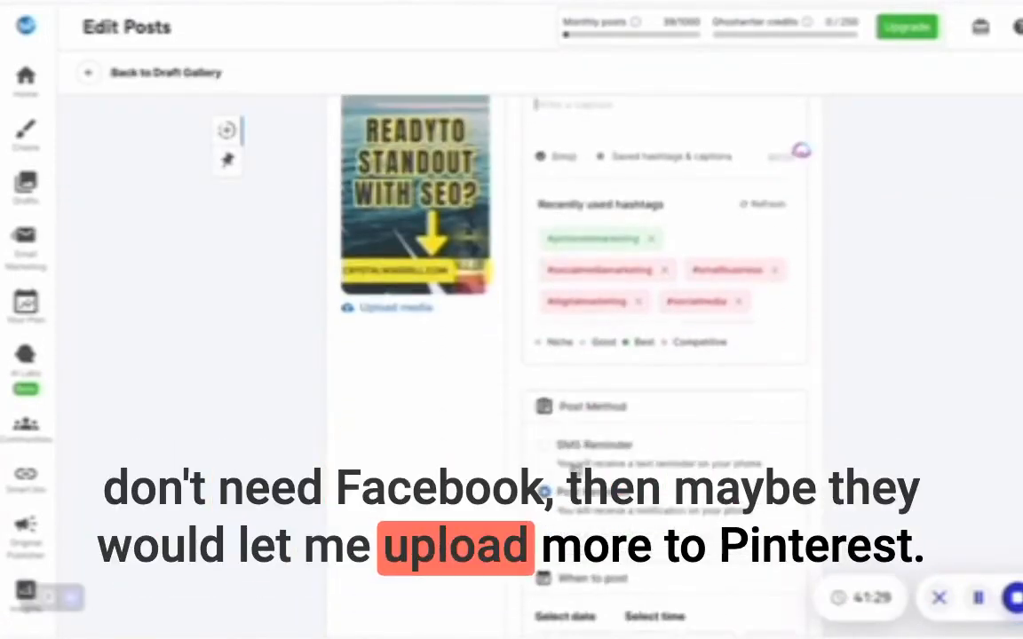
scroll(576, 472, "down", 2)
left_click(568, 389)
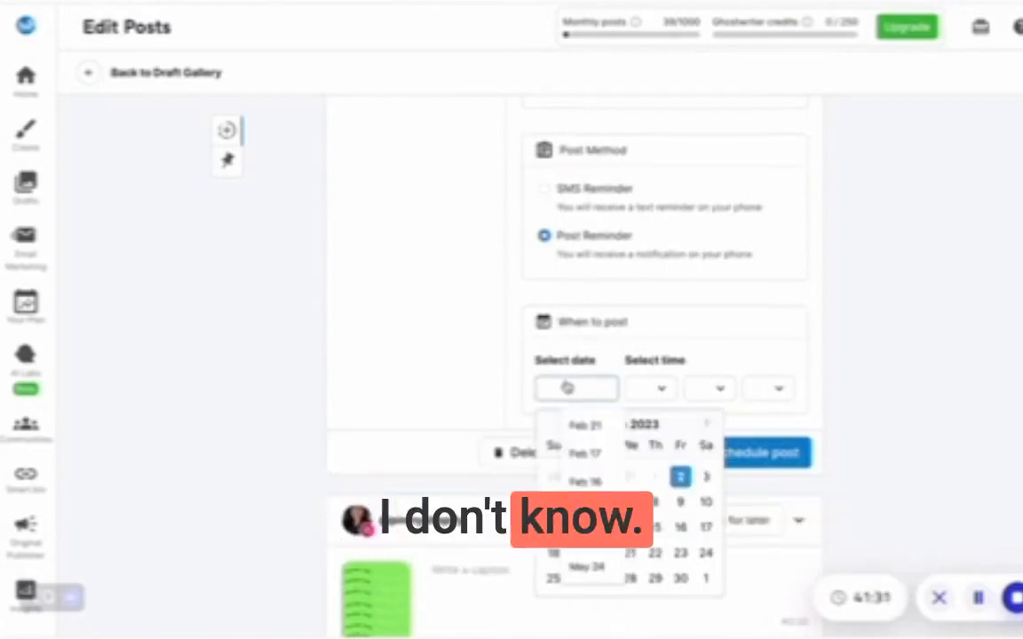
left_click(579, 500)
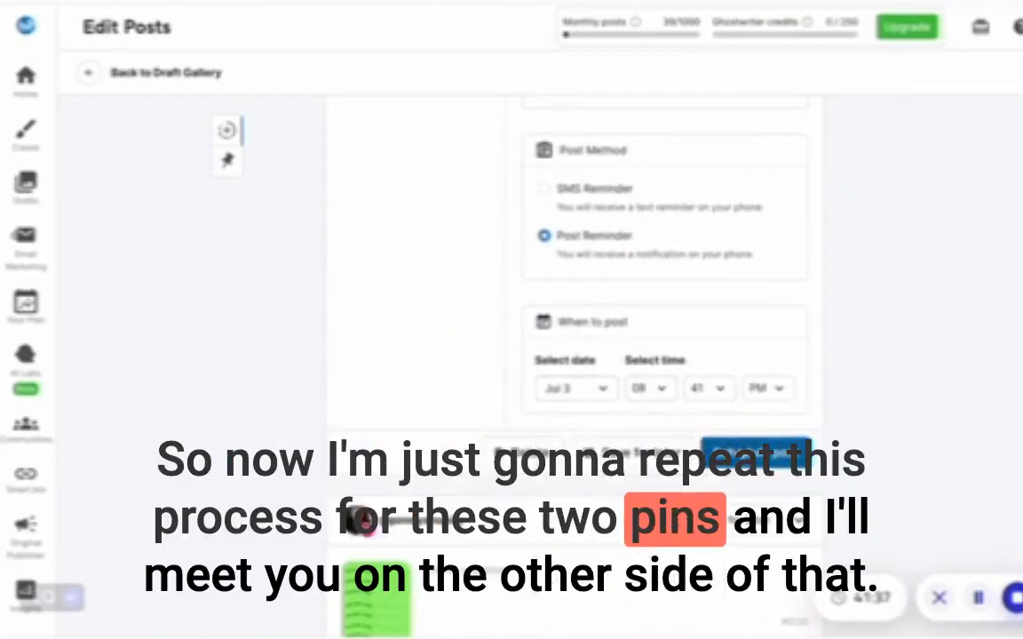
left_click(756, 453)
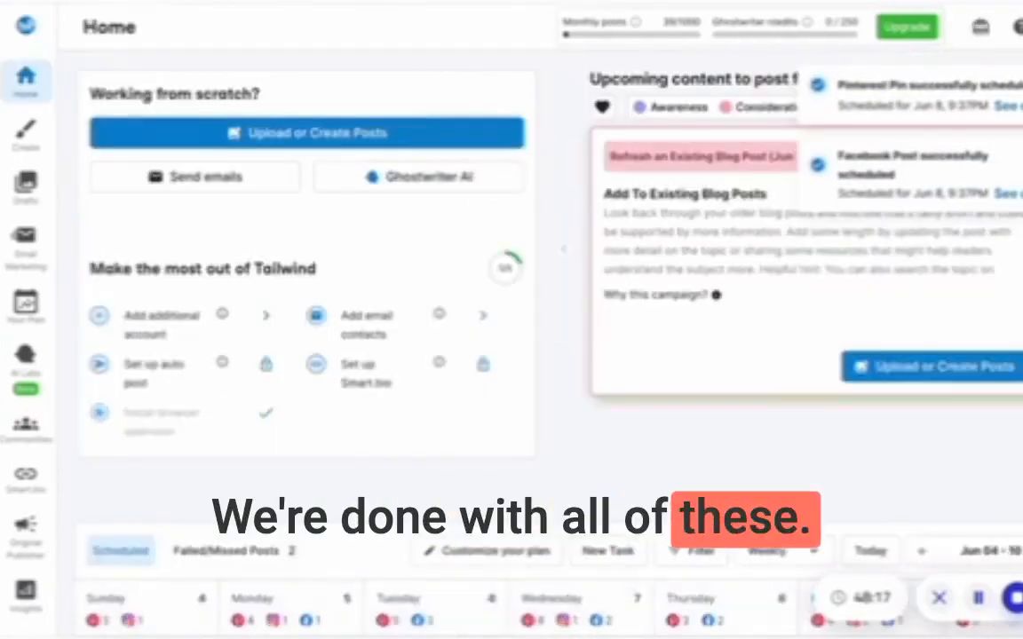
Look through the weekly calendar of scheduled posts on the home page.
scroll(512, 355, "down", 10)
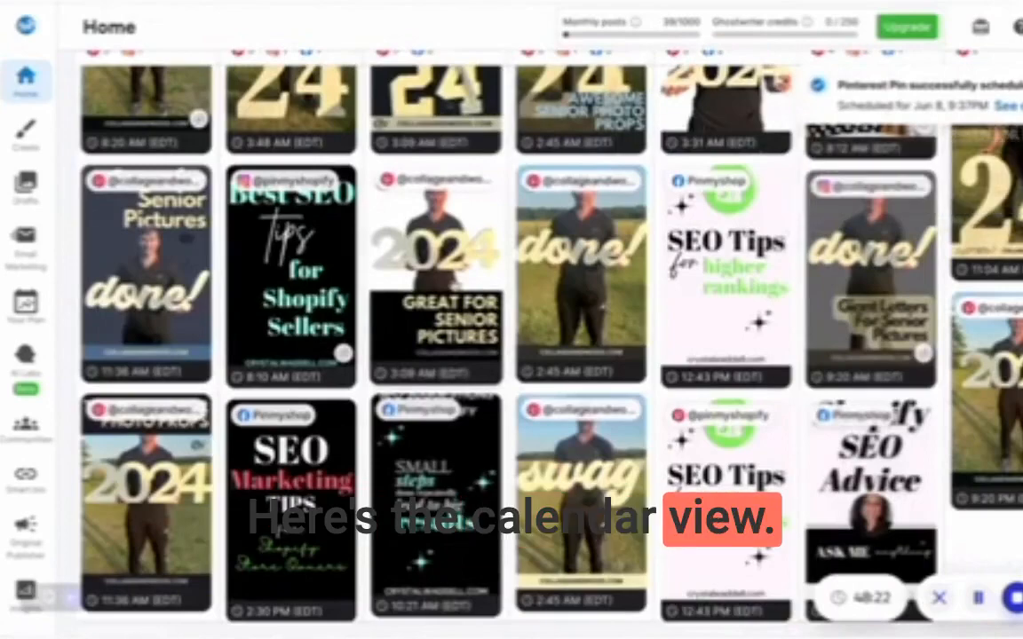
scroll(511, 355, "up", 5)
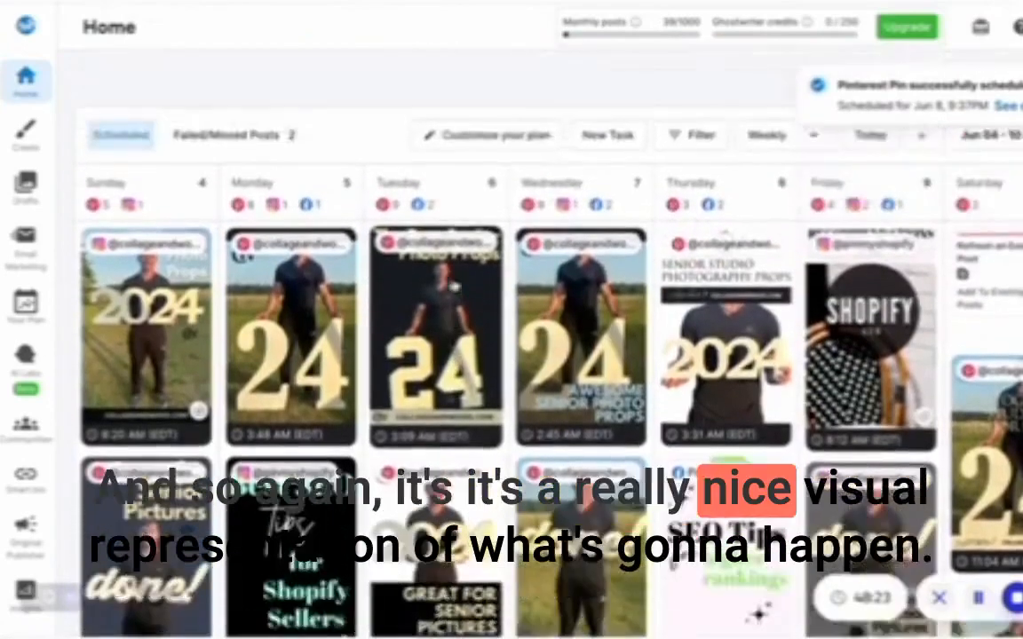
scroll(453, 285, "up", 5)
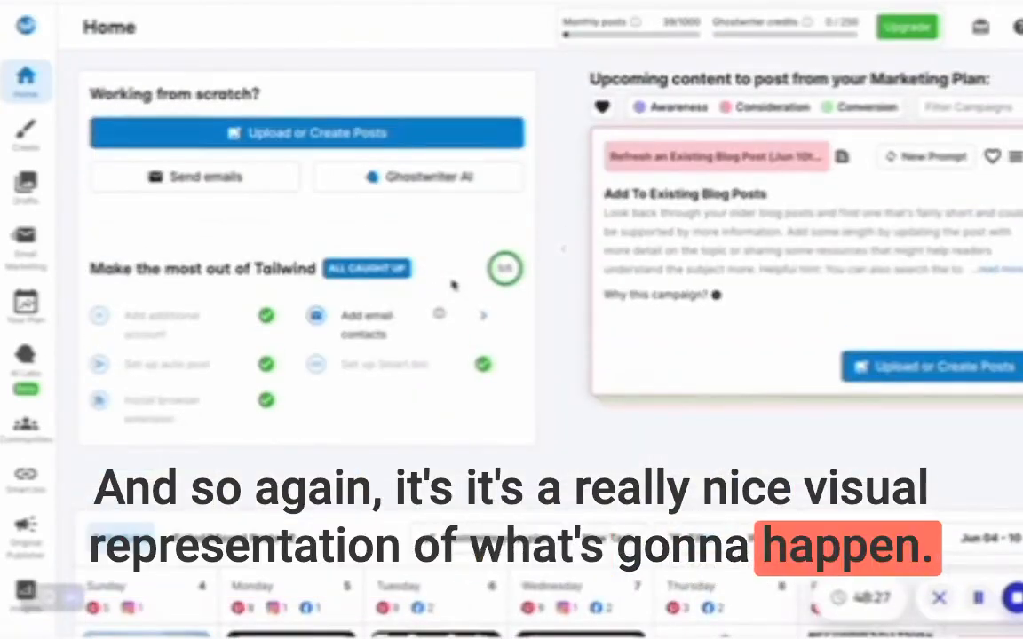
scroll(633, 504, "down", 1)
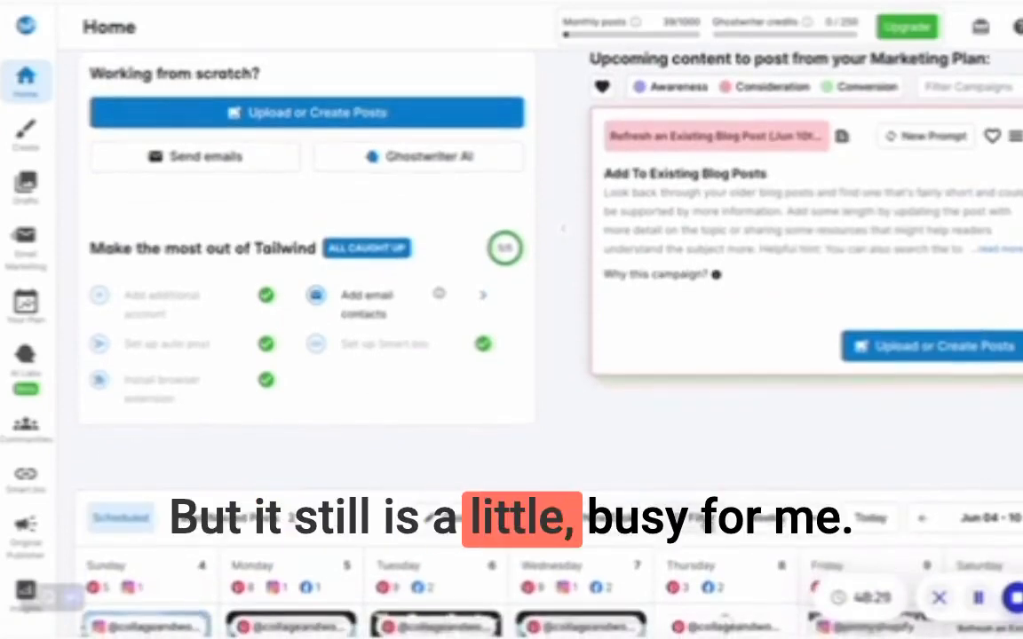
left_click(706, 521)
left_click(811, 417)
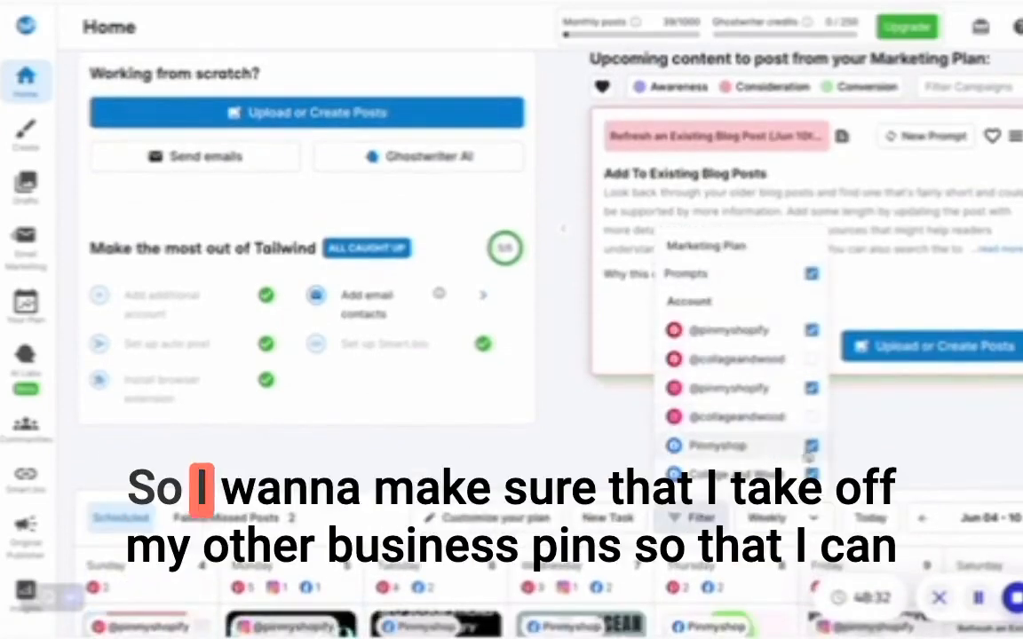
left_click(864, 456)
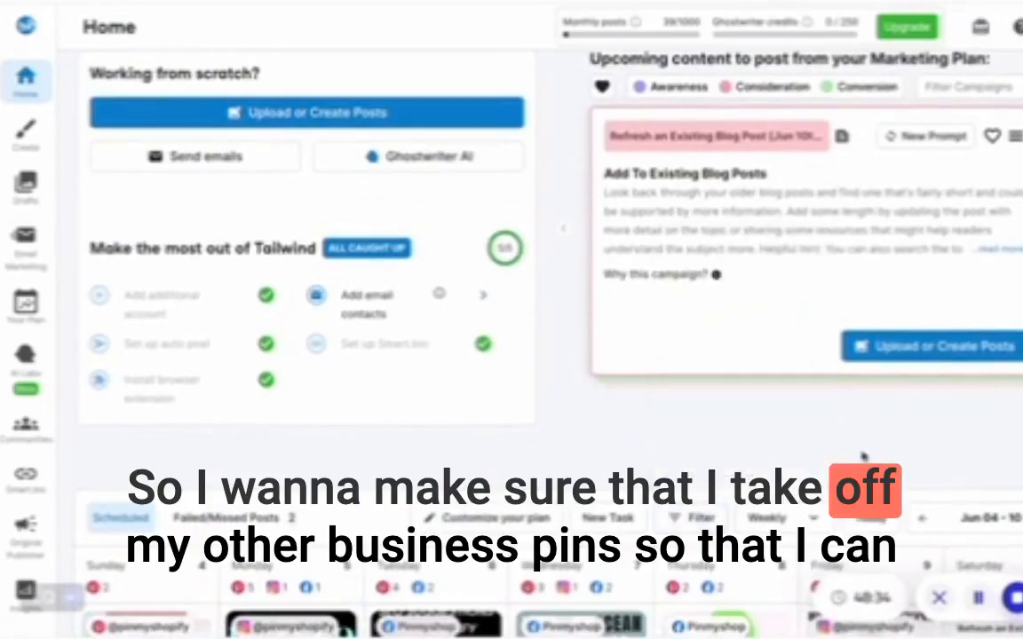
Reschedule the "Quick SEO Tips for Shopify" Instagram story from Wednesday 7 to Thursday 8 in the weekly calendar.
scroll(834, 432, "down", 5)
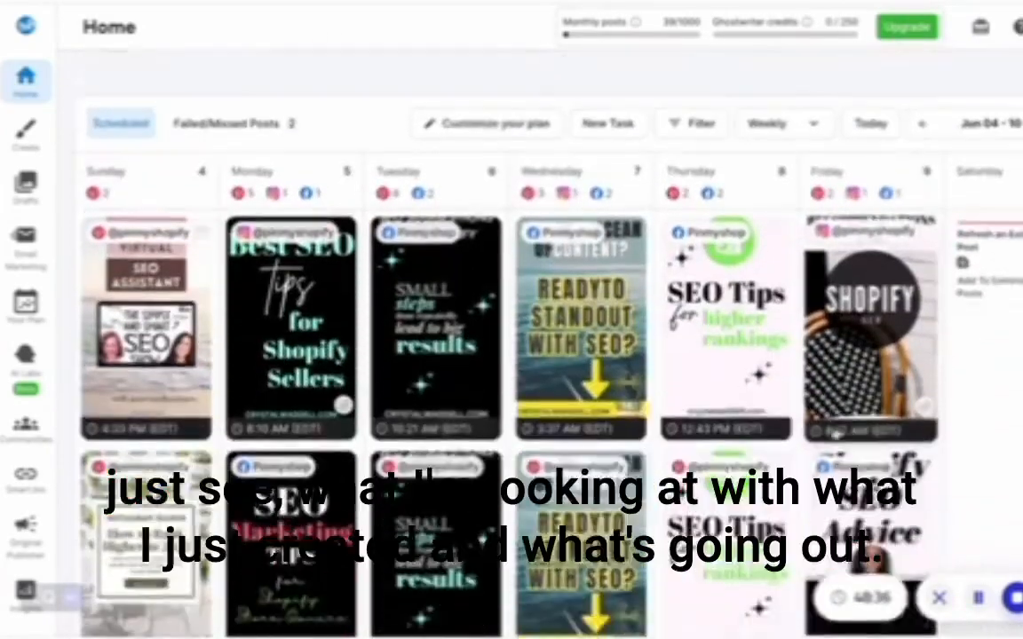
scroll(835, 432, "down", 5)
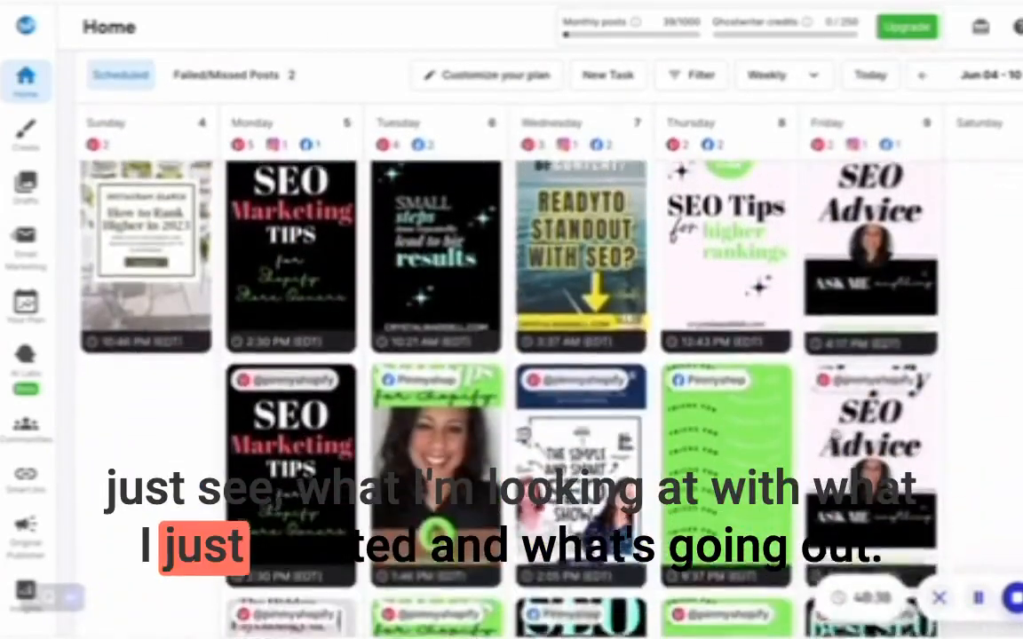
scroll(835, 432, "down", 5)
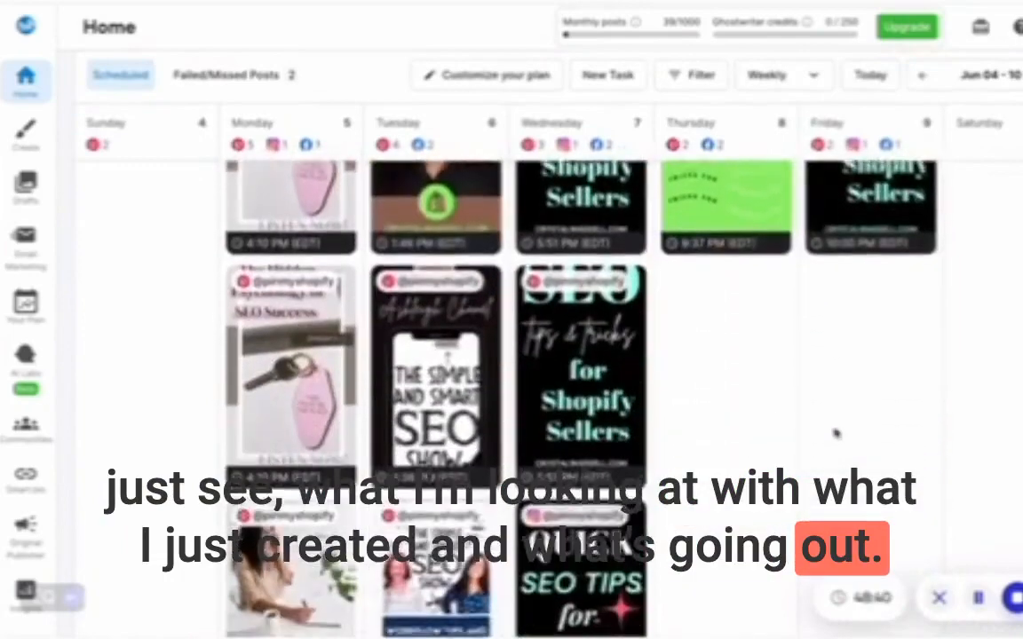
scroll(835, 432, "down", 1)
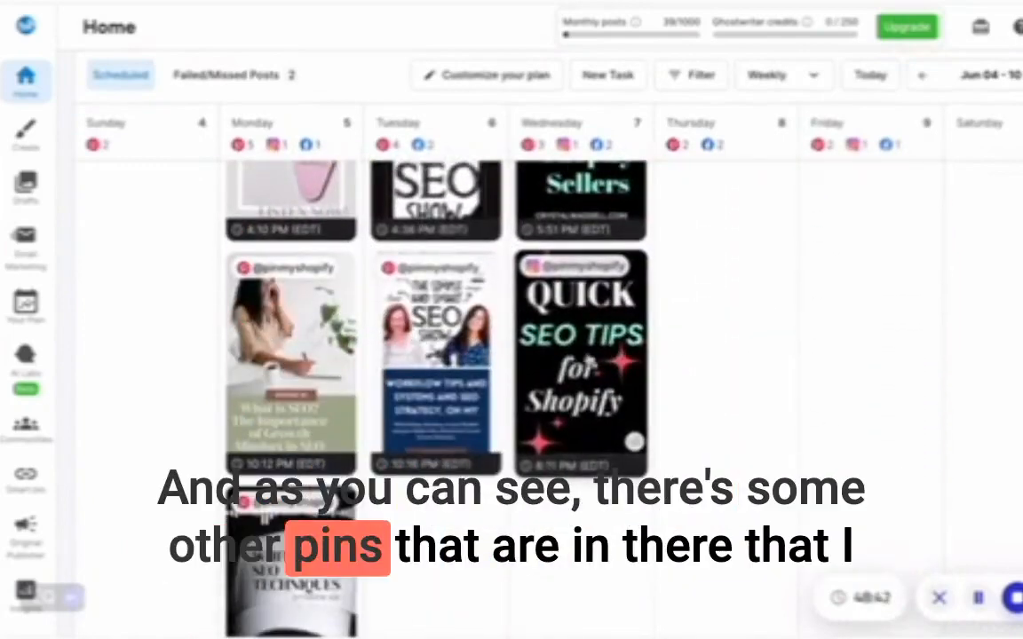
left_click_drag(632, 442, 793, 419)
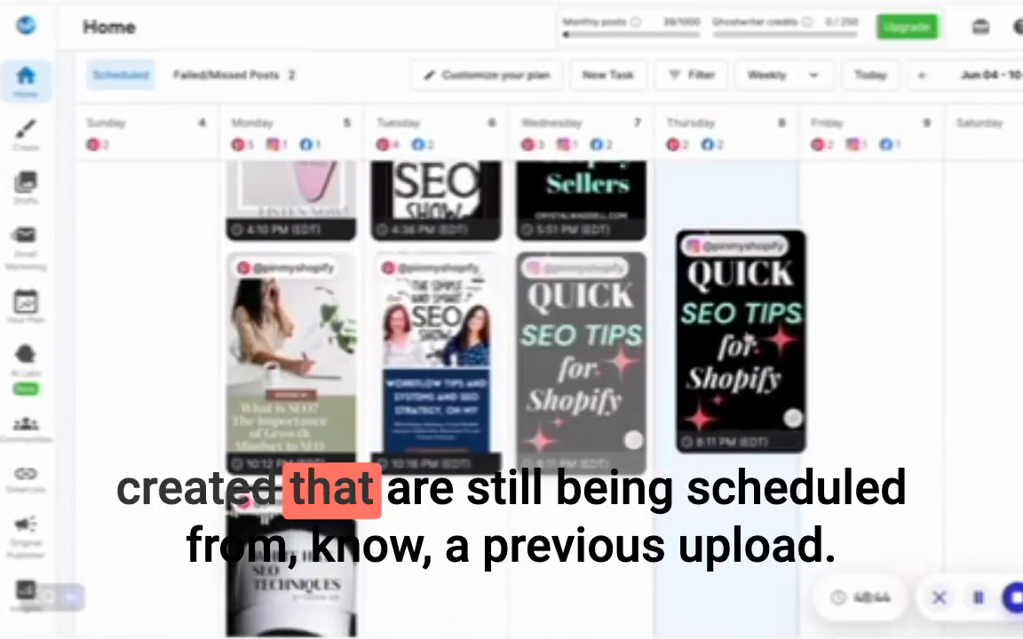
left_click_drag(749, 340, 749, 341)
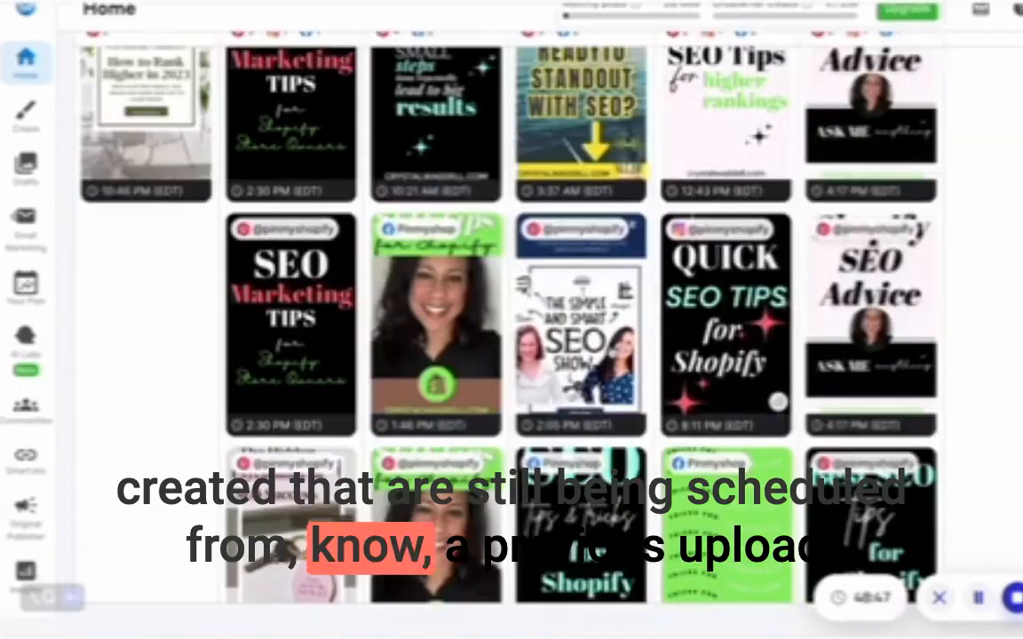
Move the "Ready to standout with SEO?" Pinterest pin to Thursday 8 and the "SEO Tips for higher rankings" Pinterest pin to Wednesday 7, keeping its Facebook post on Thursday.
scroll(612, 355, "up", 3)
scroll(507, 311, "up", 1)
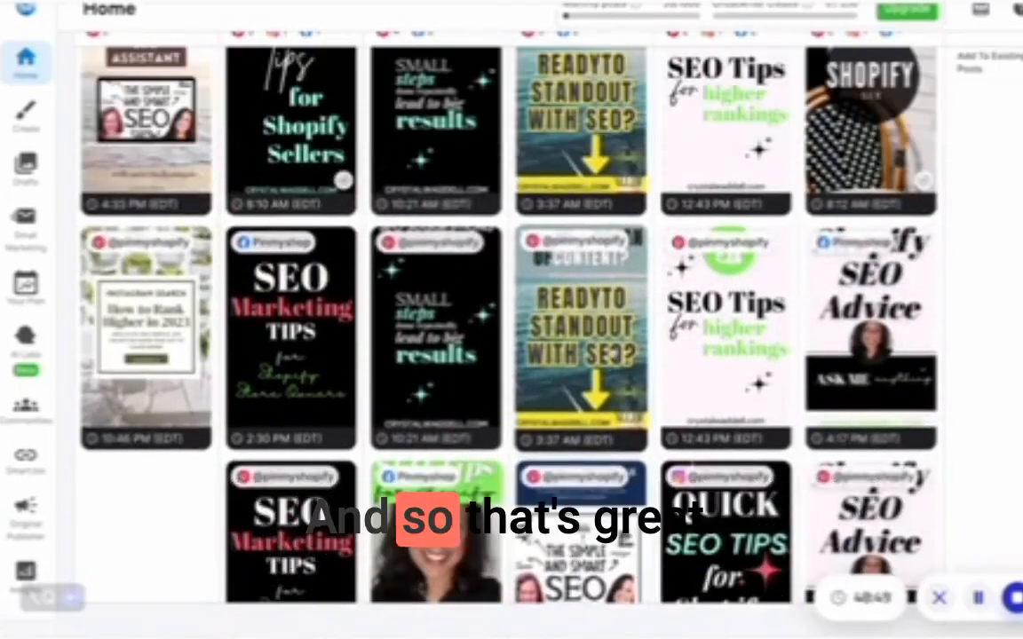
scroll(495, 293, "up", 1)
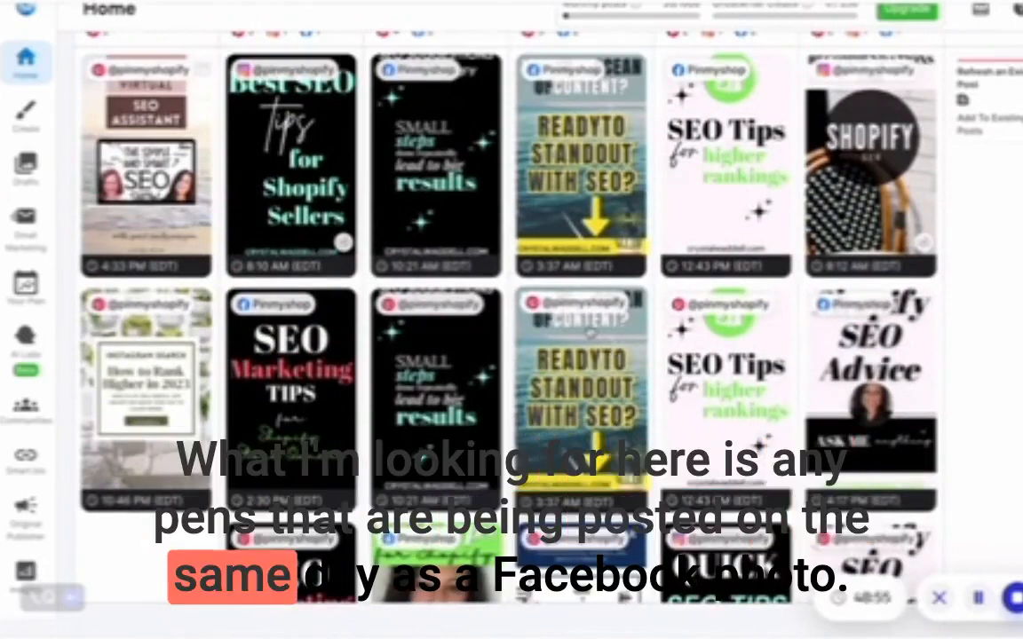
mouse_move(587, 320)
left_mouse_down()
mouse_move(701, 306)
mouse_move(581, 311)
left_mouse_up()
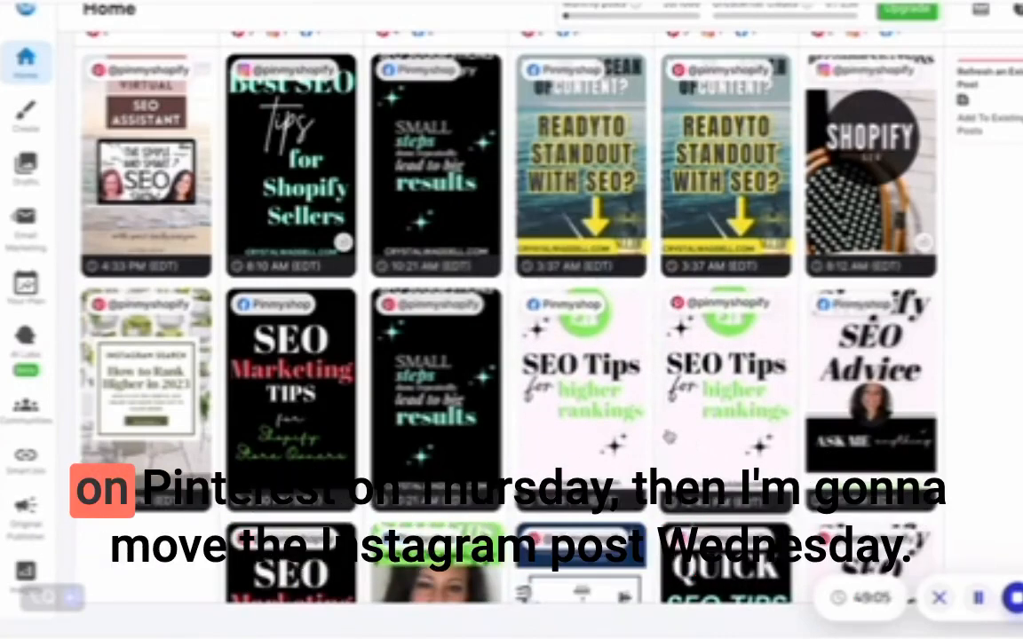
left_click_drag(703, 431, 549, 491)
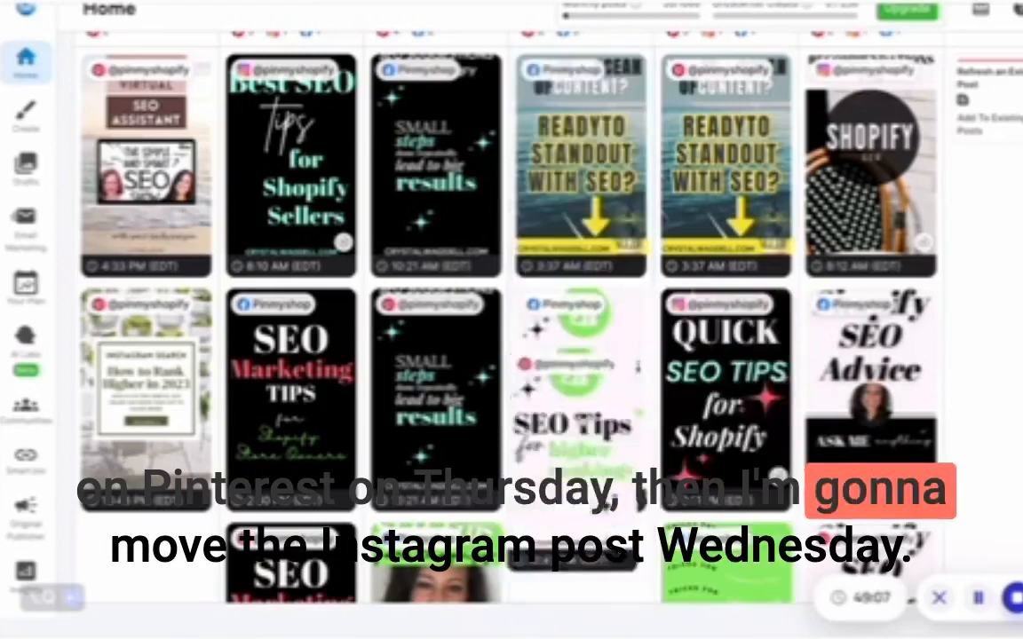
left_click_drag(578, 422, 715, 399)
Move the "Small steps lead to big results" Pinterest pin from Tuesday 6 to Monday 5, away from its Facebook post.
scroll(715, 400, "up", 1)
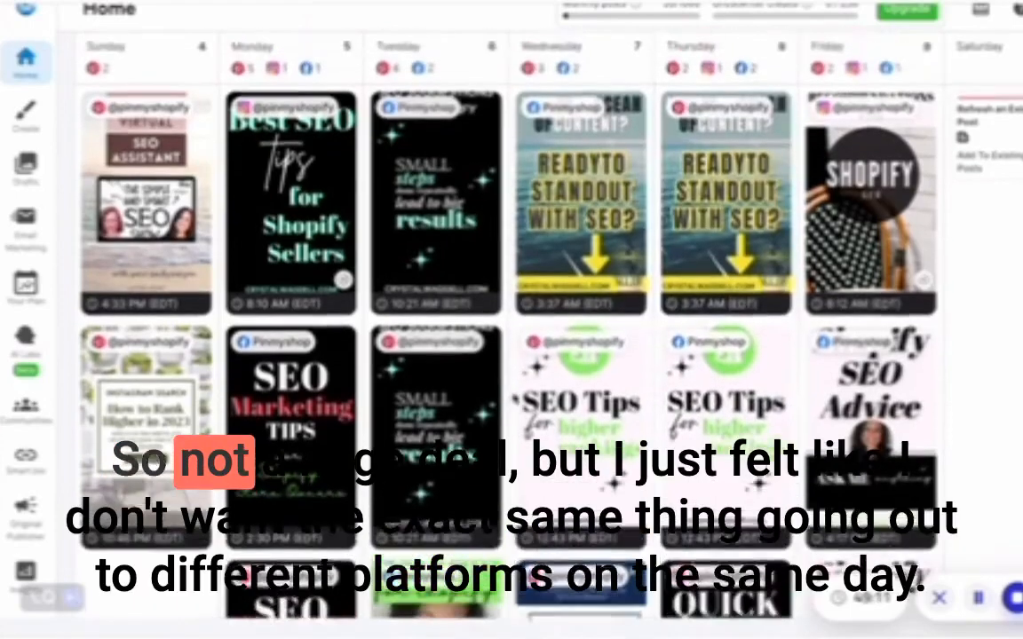
scroll(506, 356, "up", 3)
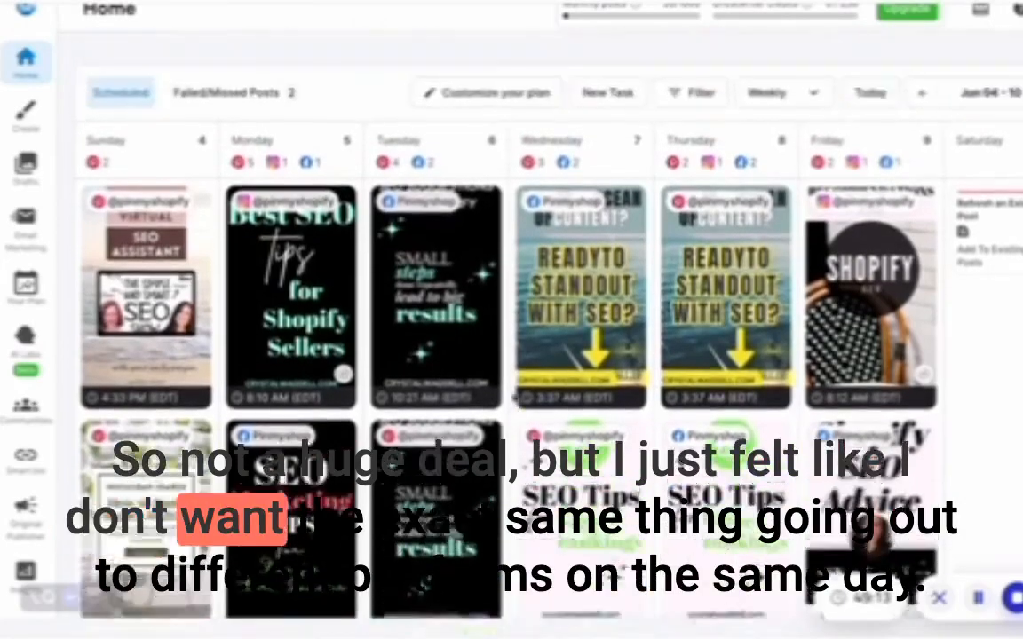
scroll(506, 400, "down", 1)
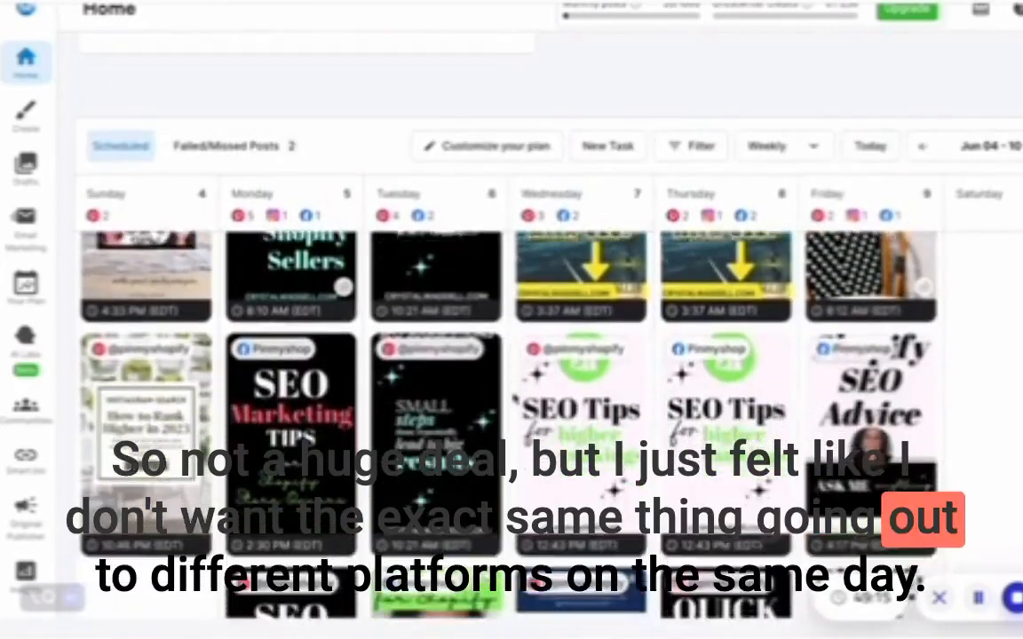
scroll(506, 400, "down", 5)
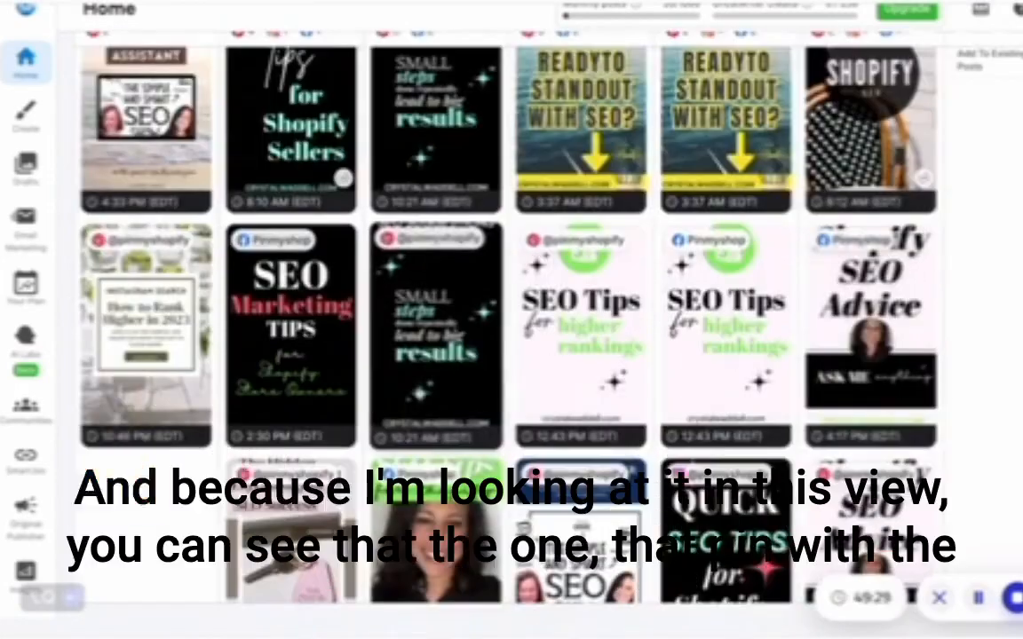
left_click_drag(436, 337, 293, 369)
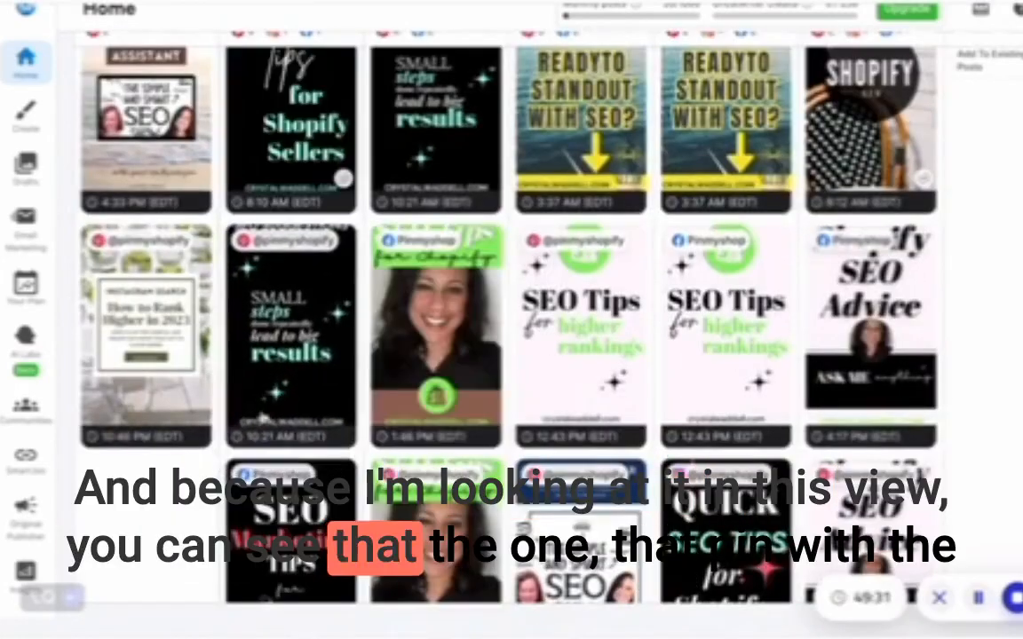
Move the duplicate "Psychology of SEO Success" Pinterest pin from Monday 5 to Friday 9.
scroll(362, 386, "up", 1)
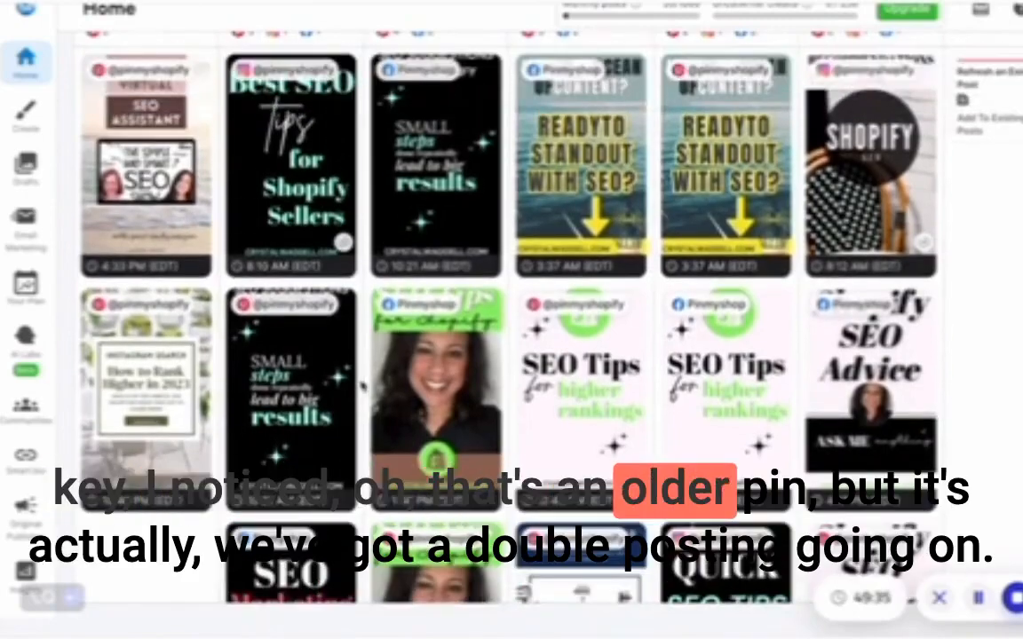
scroll(363, 386, "down", 3)
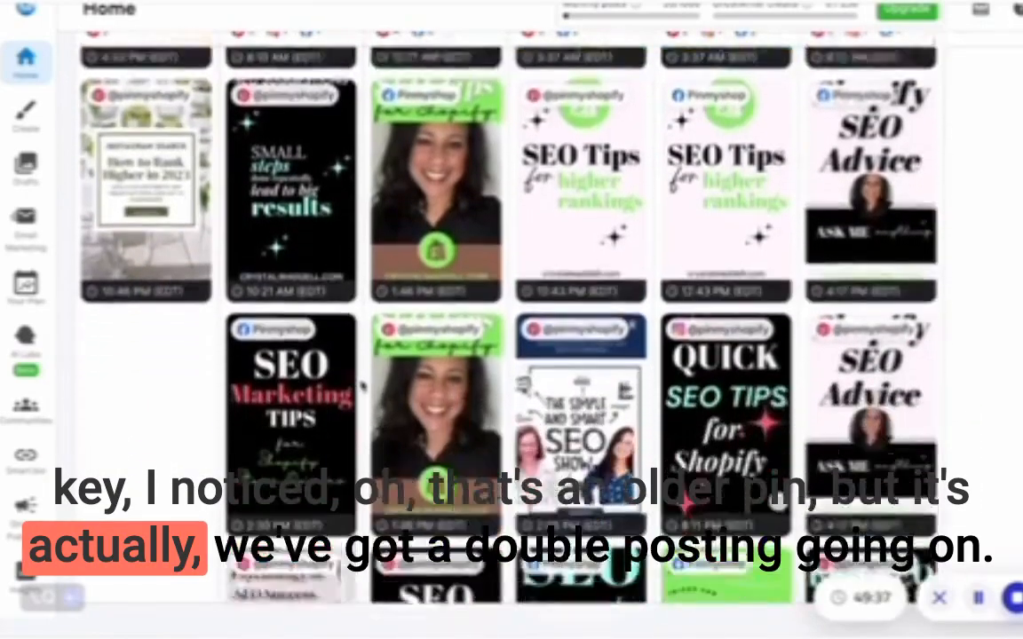
scroll(362, 386, "down", 8)
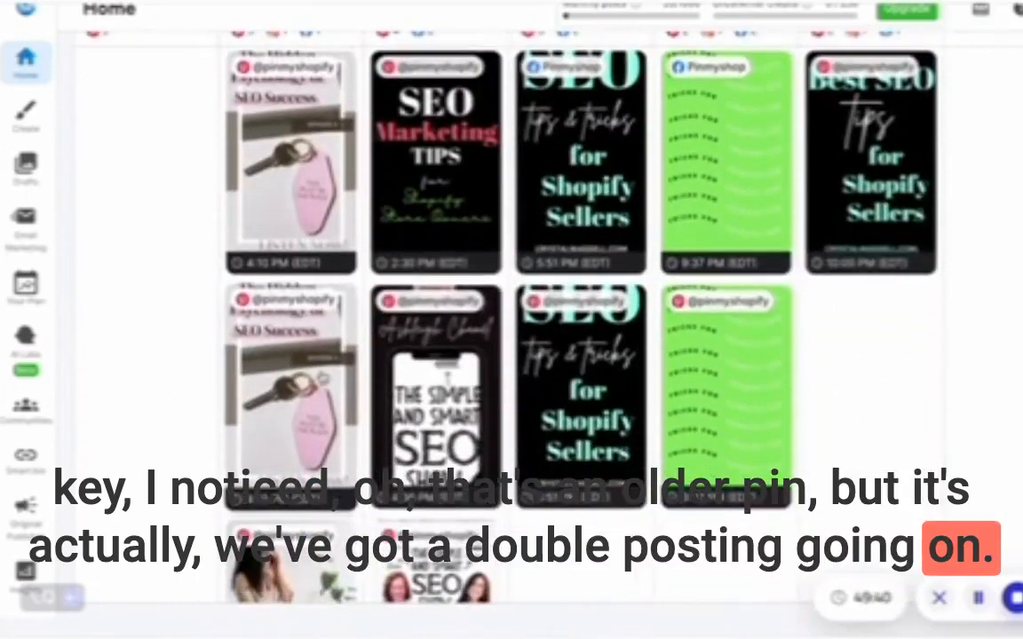
left_click_drag(674, 375, 694, 368)
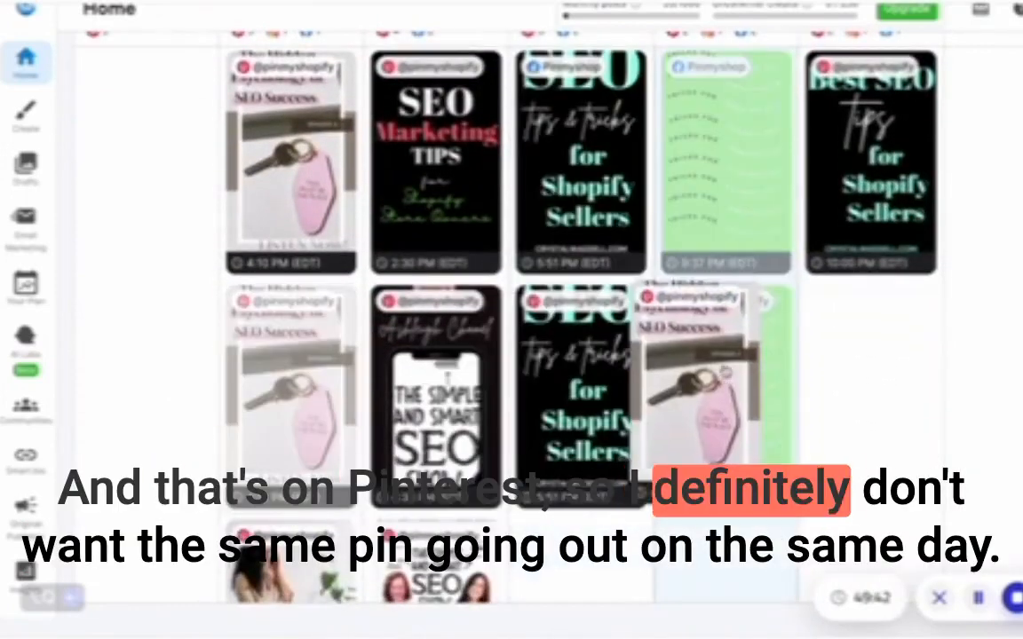
left_click_drag(797, 375, 848, 382)
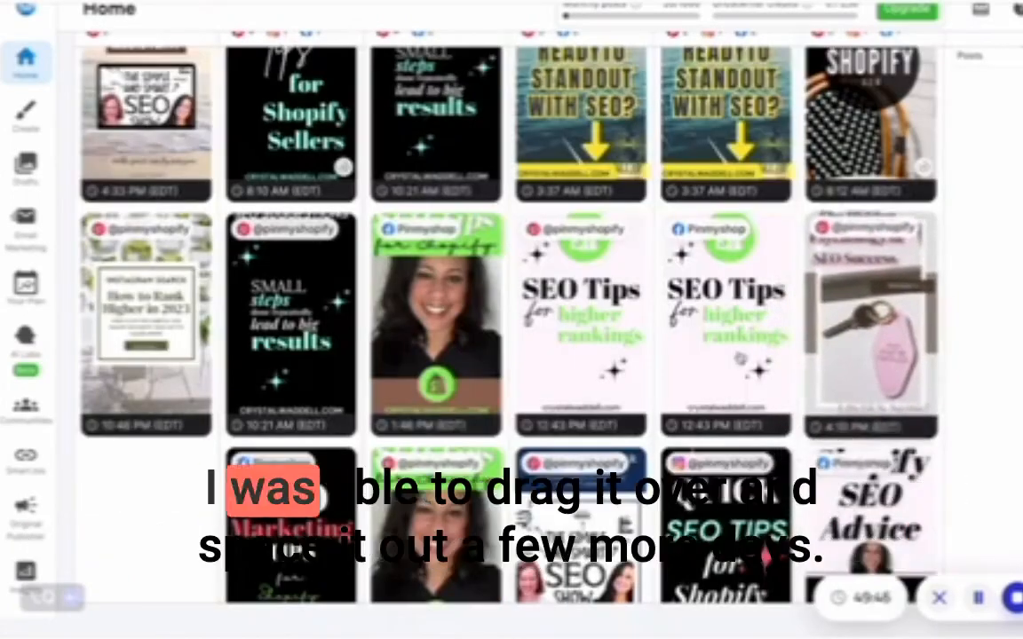
scroll(738, 352, "up", 3)
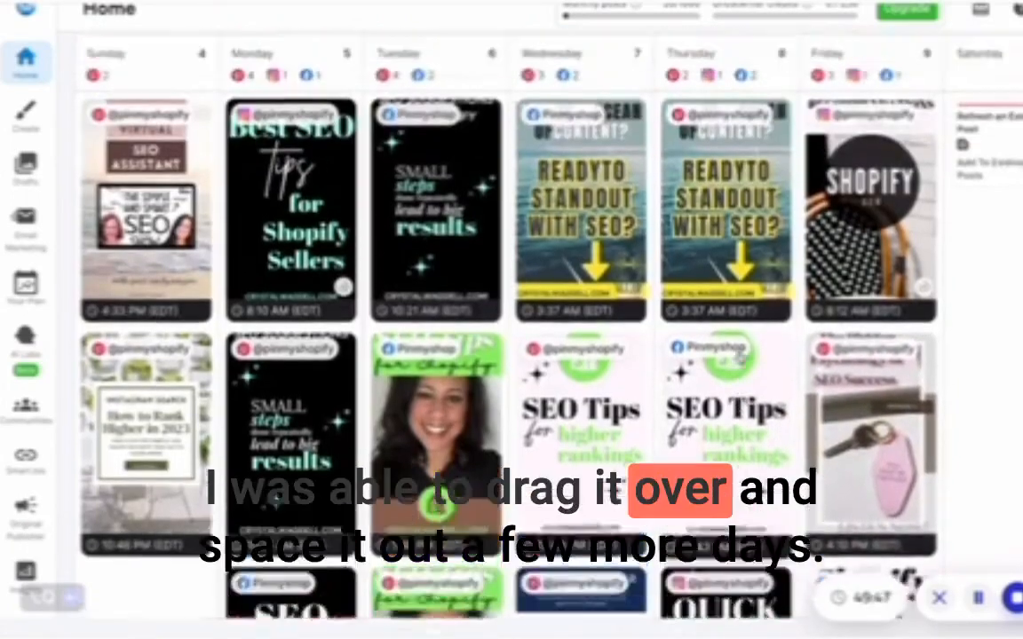
scroll(511, 355, "up", 3)
Switch to the Pinterest business profile and look through the created pins and their stats, including the video pins.
scroll(511, 427, "down", 1)
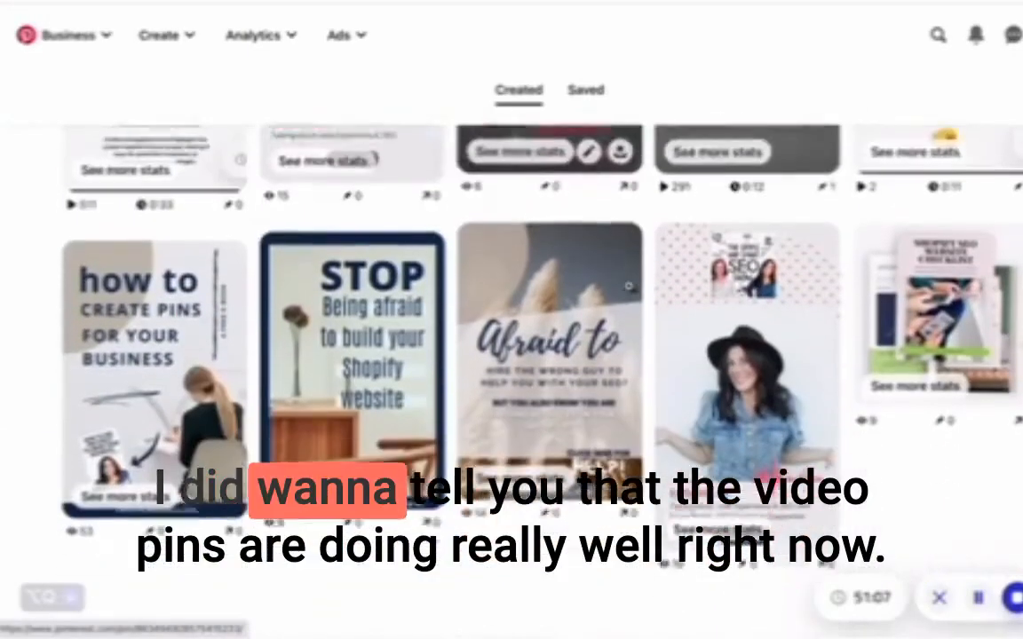
scroll(629, 287, "down", 1)
scroll(629, 288, "down", 3)
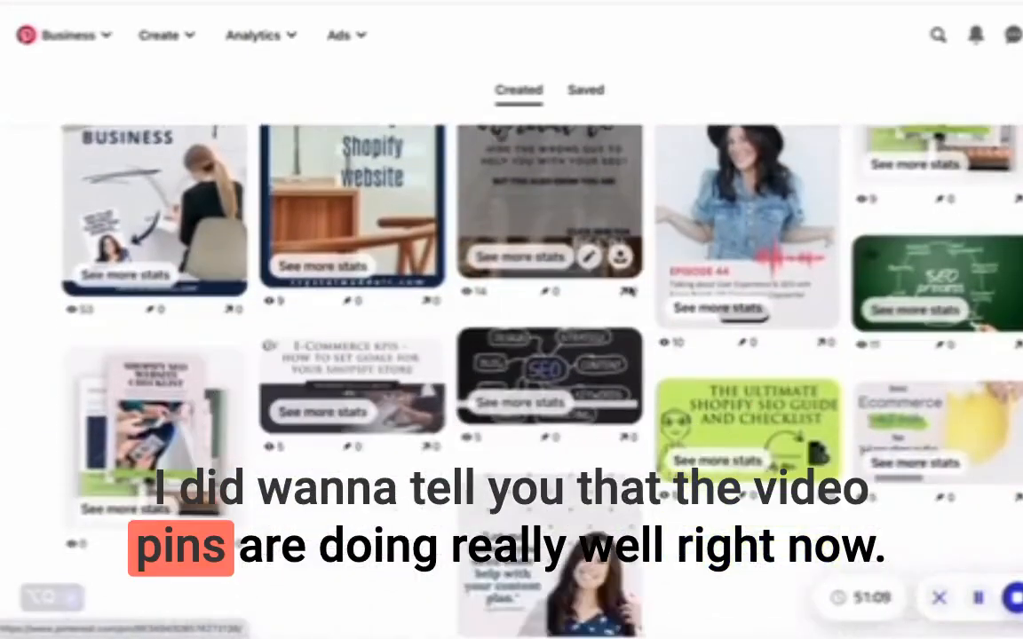
scroll(804, 62, "up", 10)
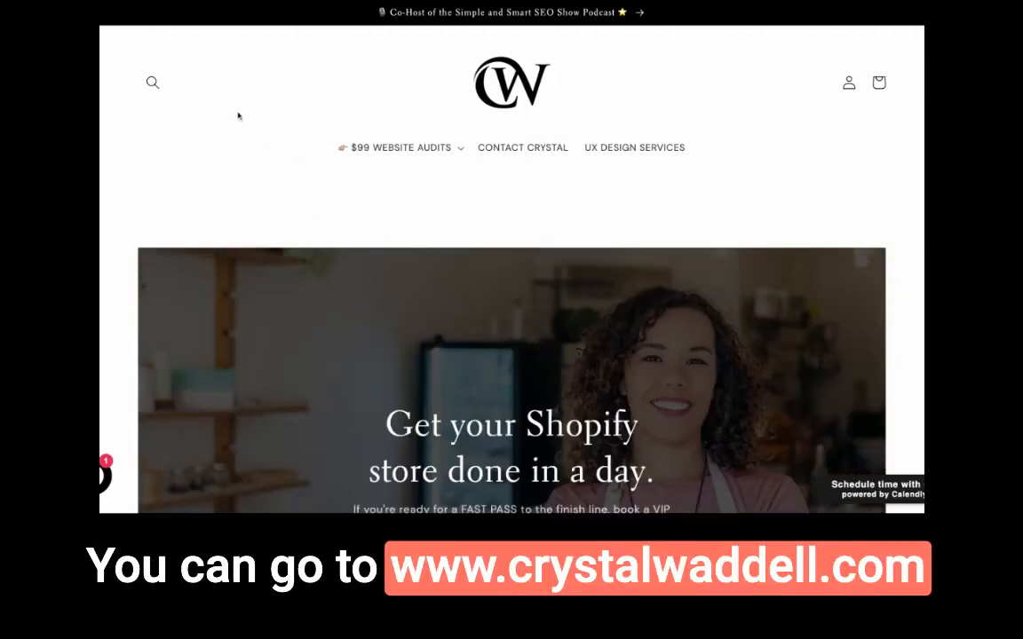
Open the Pinterest Audit from the $99 website audits on the services website and look over its product page.
left_click(444, 148)
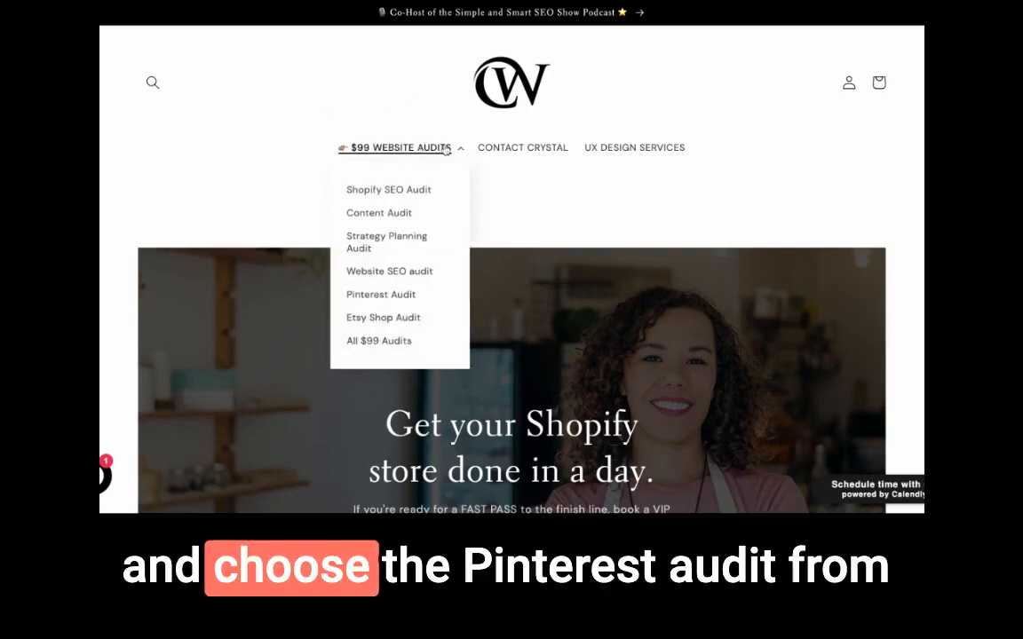
left_click(382, 294)
scroll(515, 274, "down", 3)
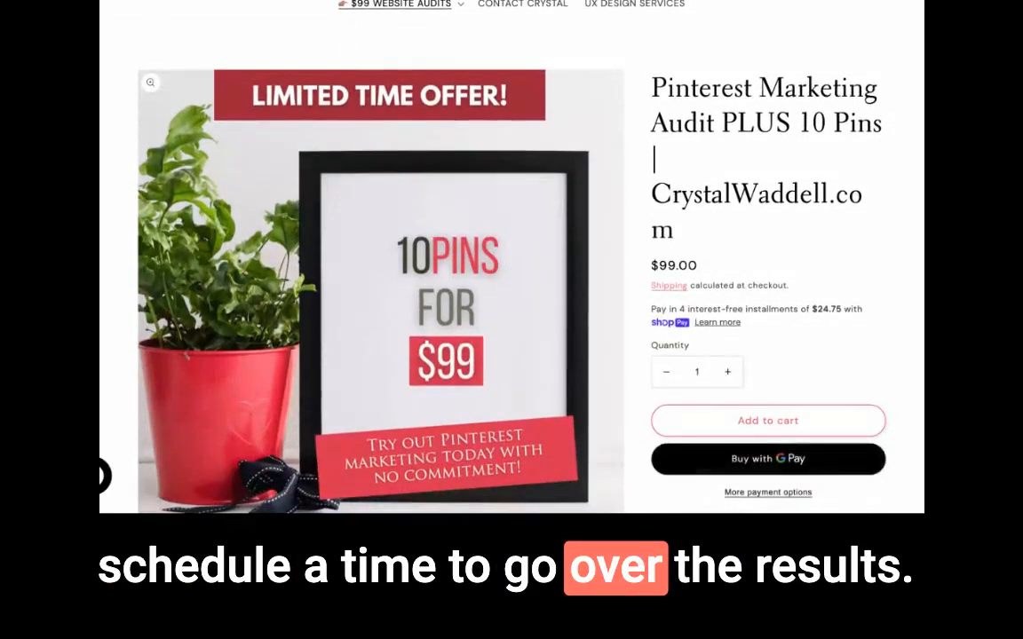
scroll(512, 267, "down", 1)
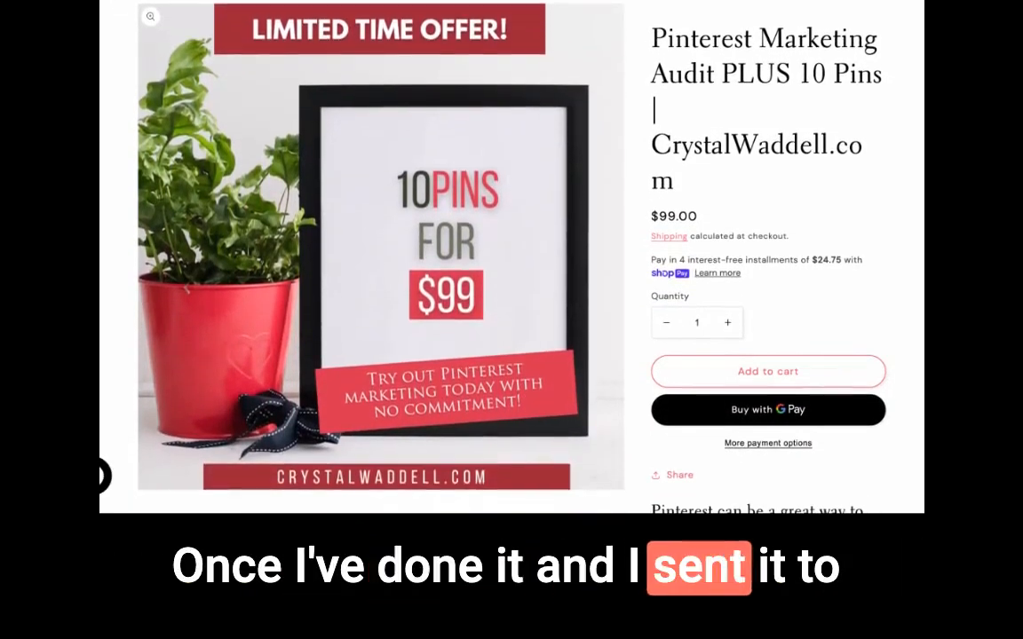